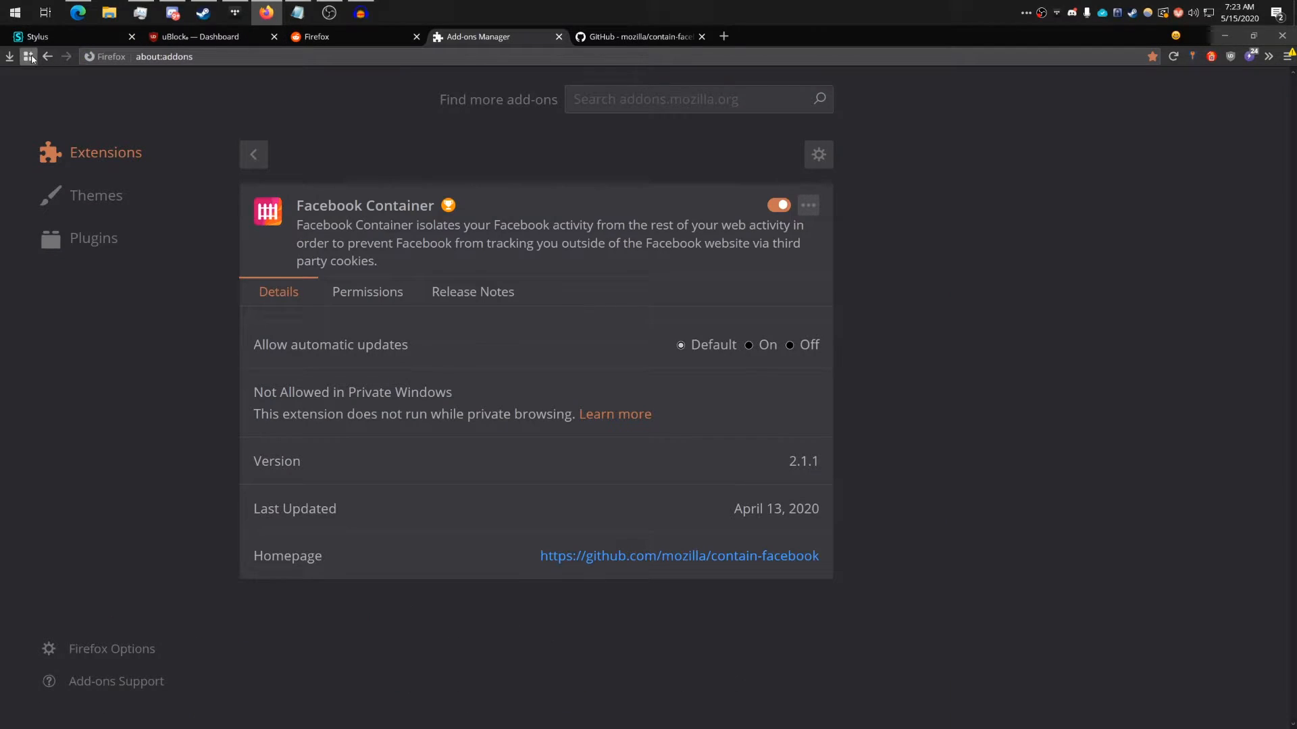
- Show Facebook Container's details (version 2.1.1) with the containers list beside it
key(ctrl+period)
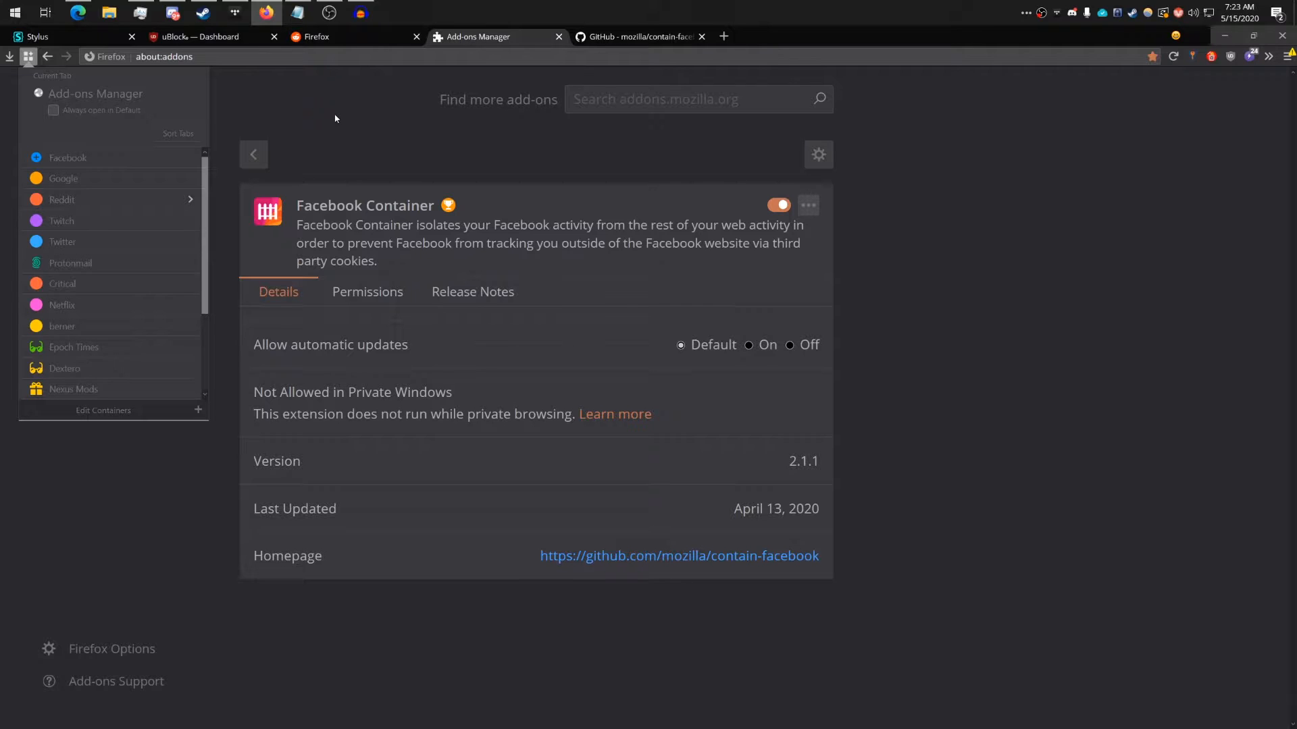
- Expand Firefox (7) in Task Manager's Processes list to see its seven processes, then return to Firefox
click(141, 13)
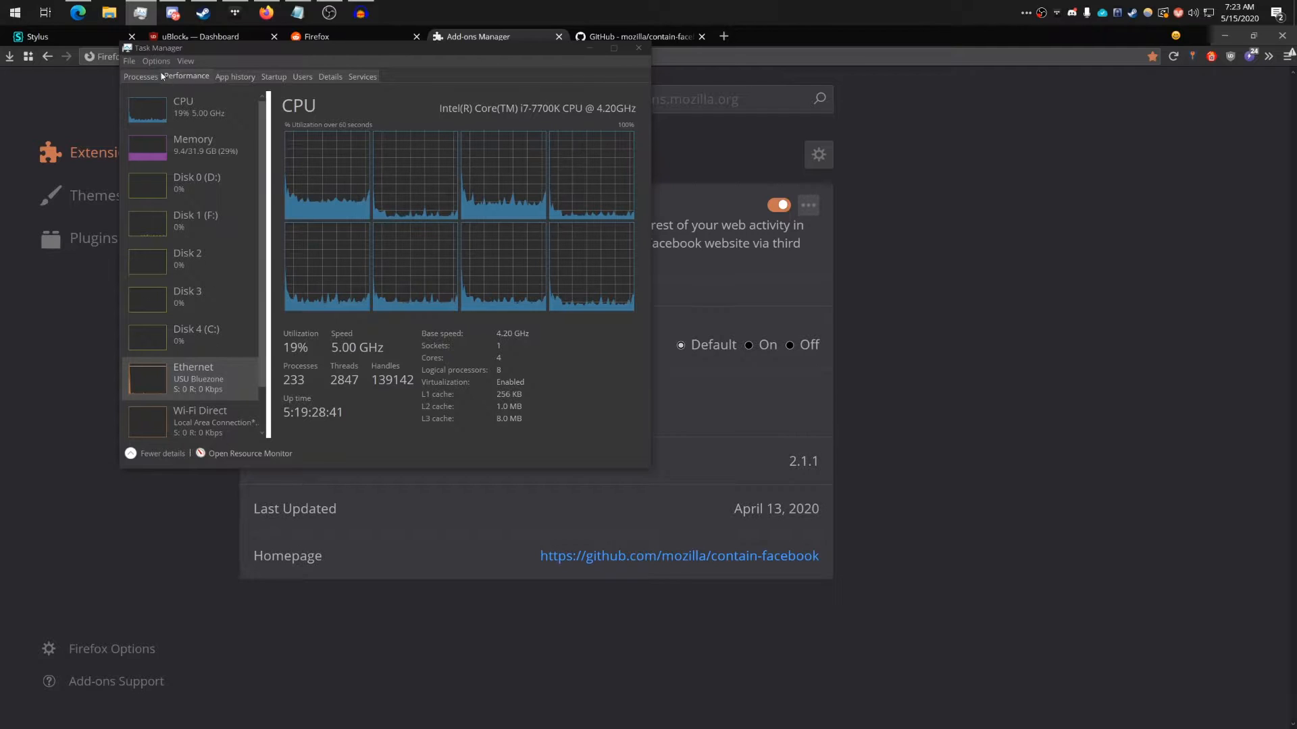
click(139, 78)
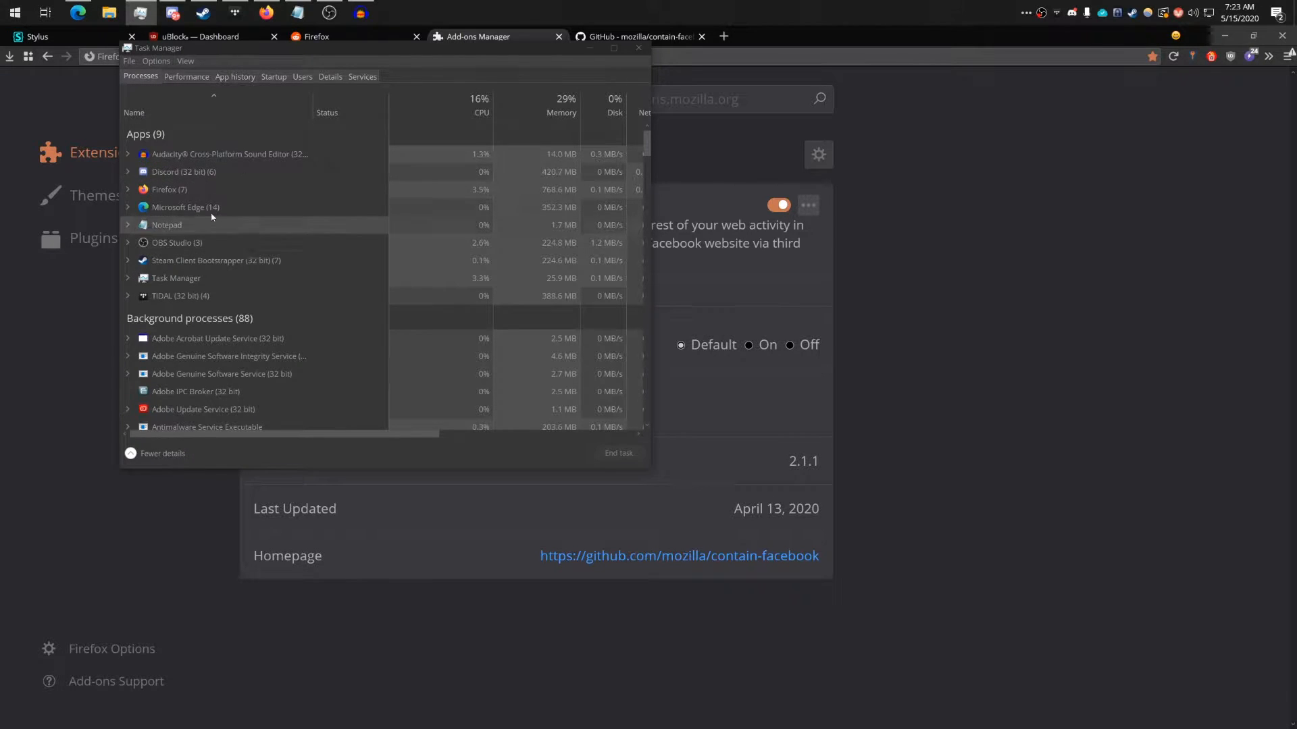
double_click(194, 191)
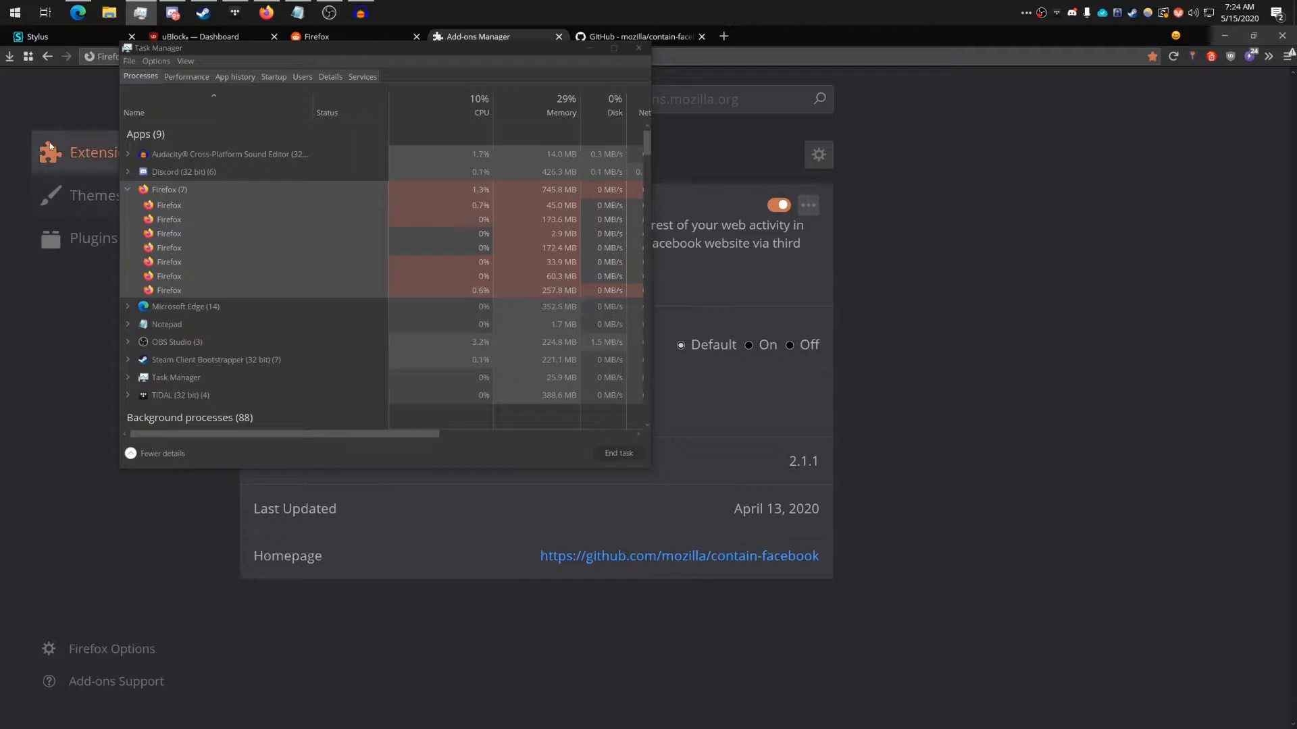
drag(209, 49, 227, 65)
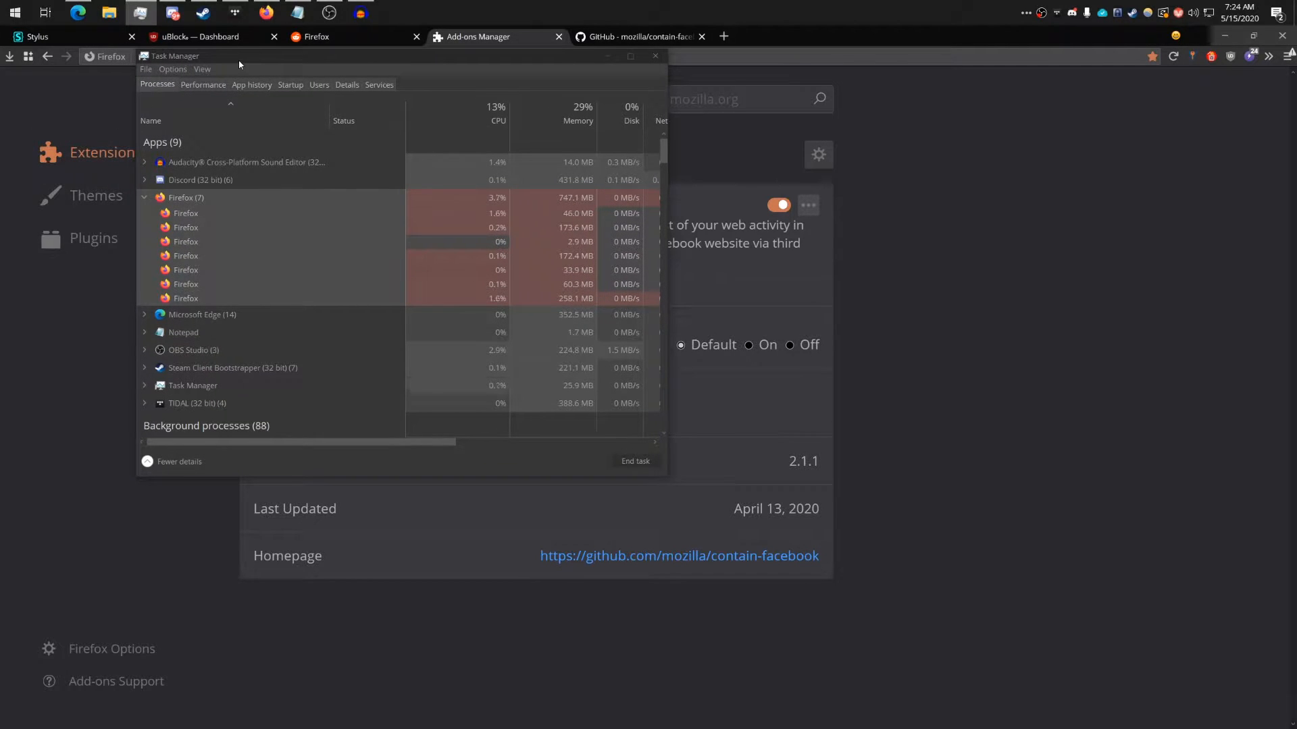
click(29, 57)
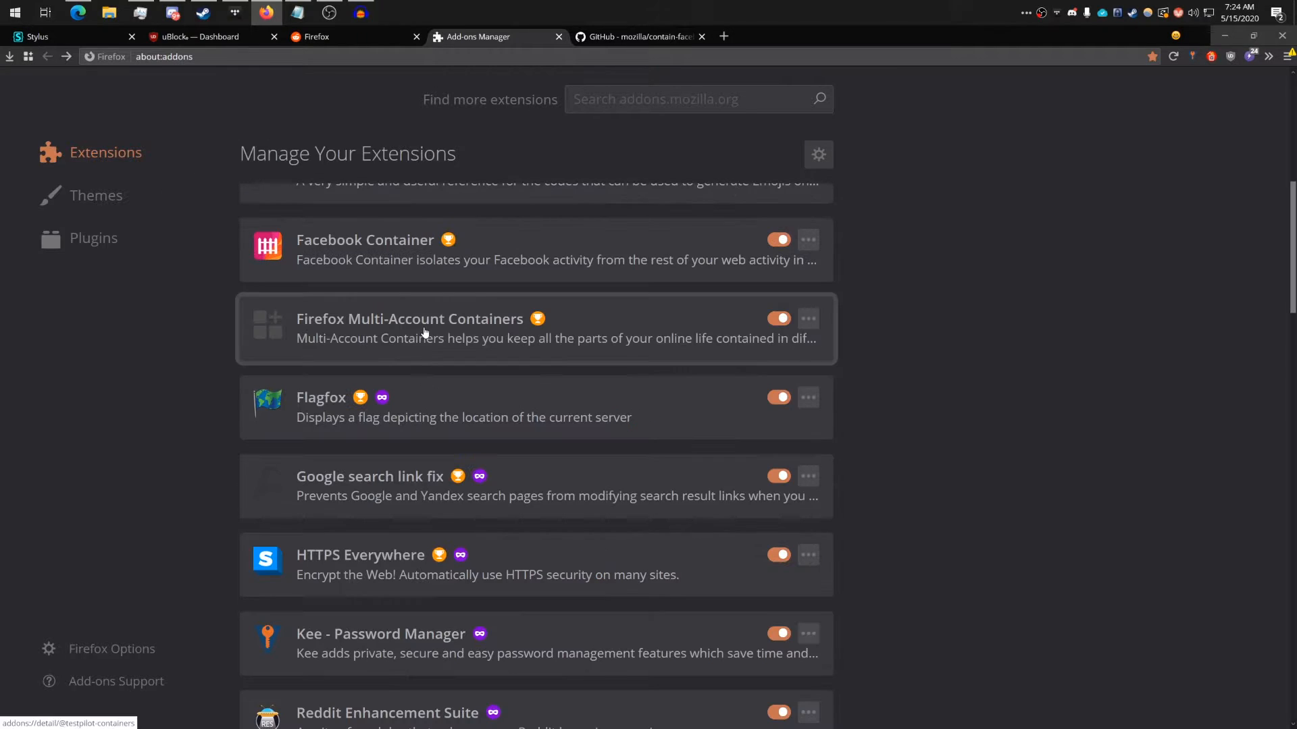
- Look at Multi-Account Containers' details, then view BetterTTV's details and return to the extensions list
click(424, 333)
drag(317, 207, 521, 217)
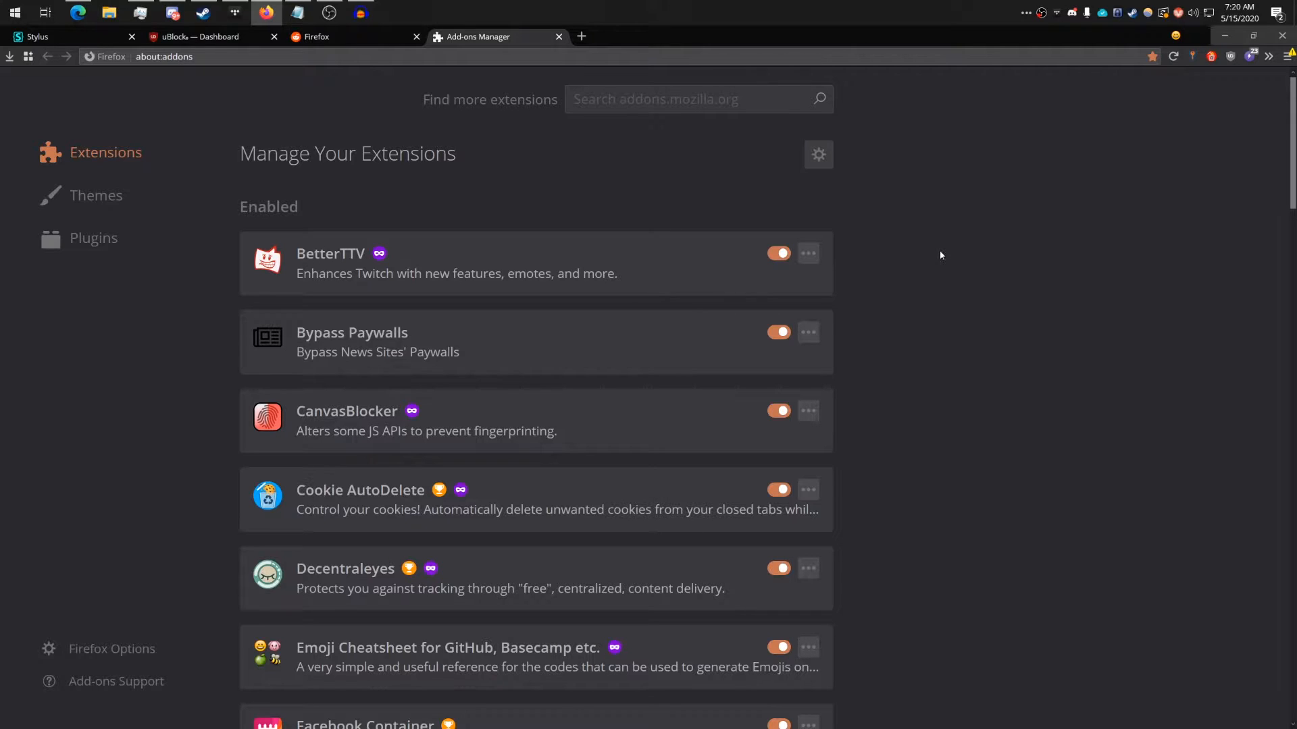
scroll(940, 255, down, 2)
scroll(940, 255, up, 2)
click(438, 280)
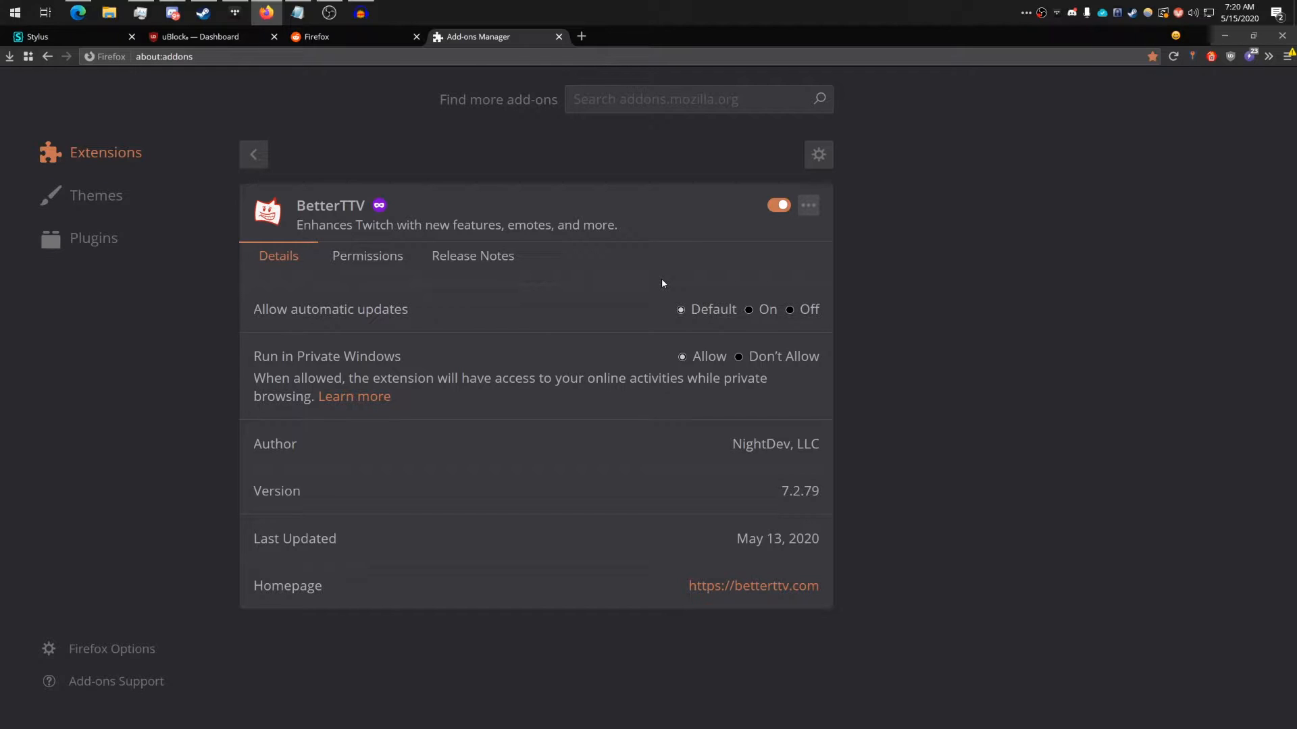
click(252, 155)
scroll(472, 246, down, 3)
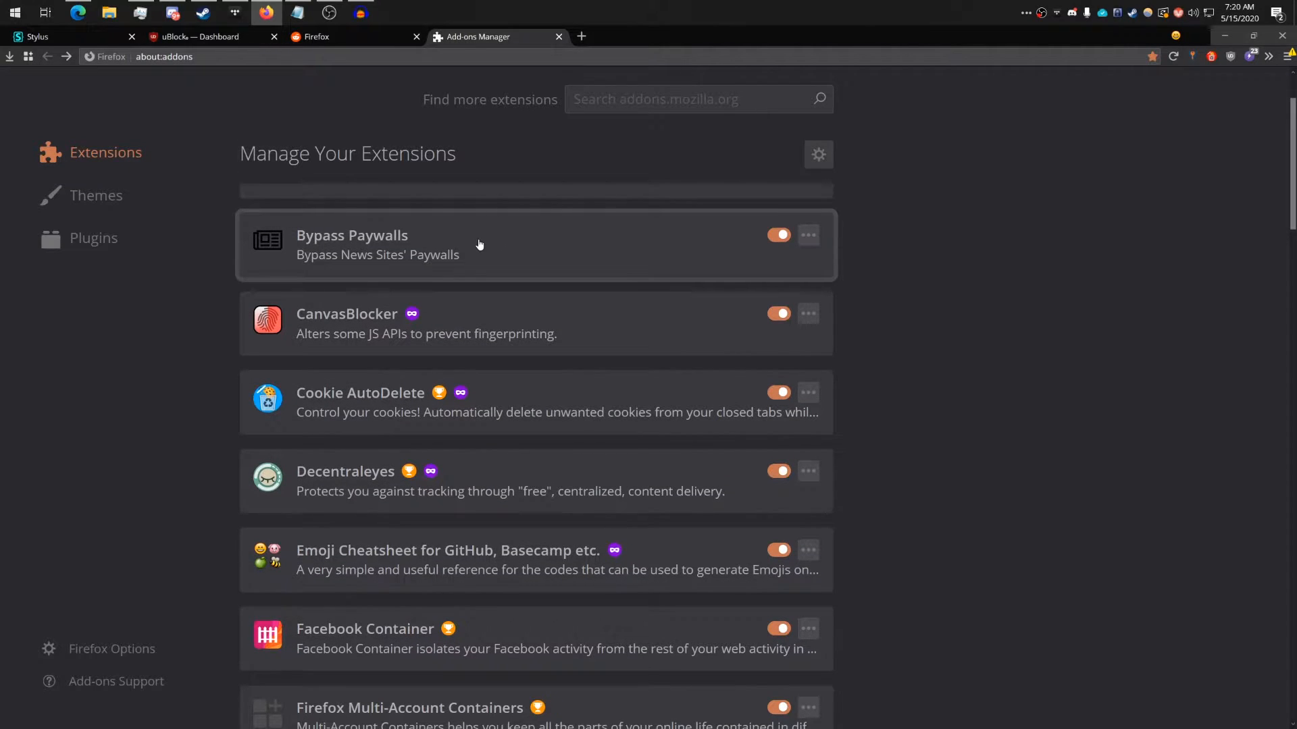
- View Bypass Paywalls' details, highlighting its Homepage address, then return to the extensions list
click(479, 244)
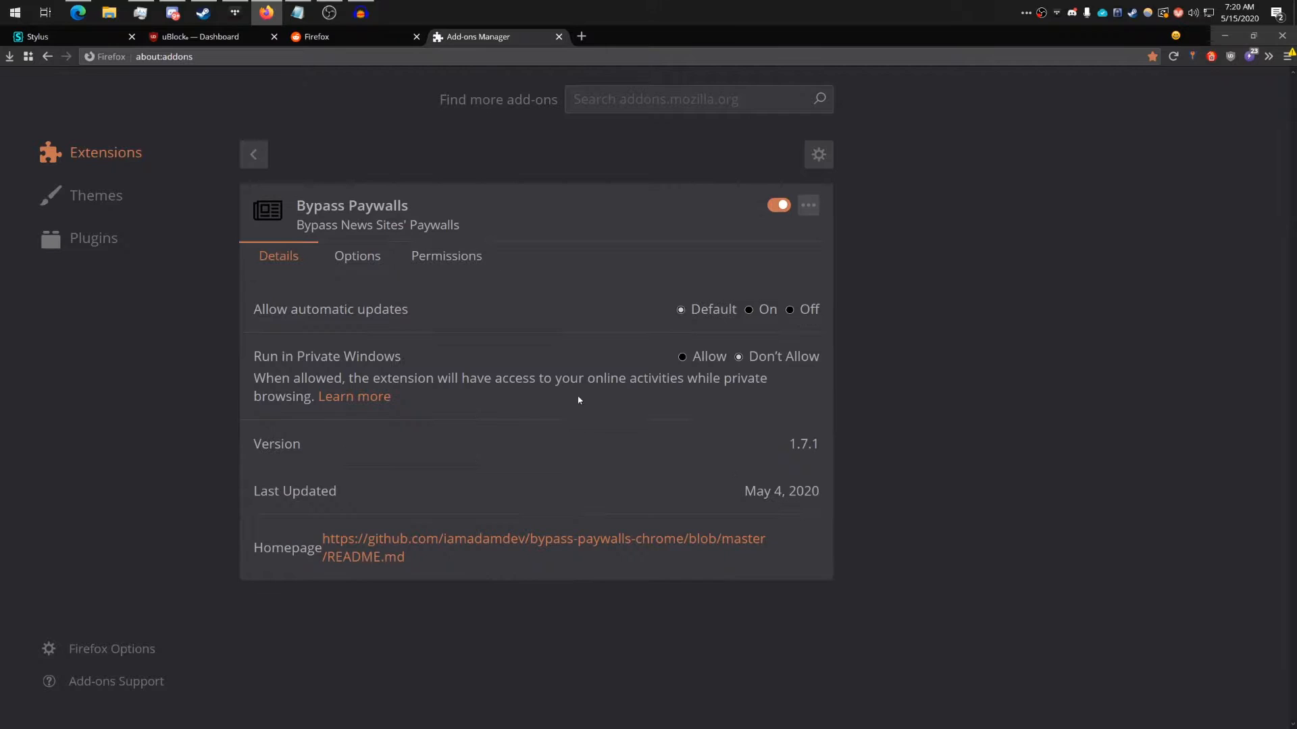
drag(504, 578, 321, 517)
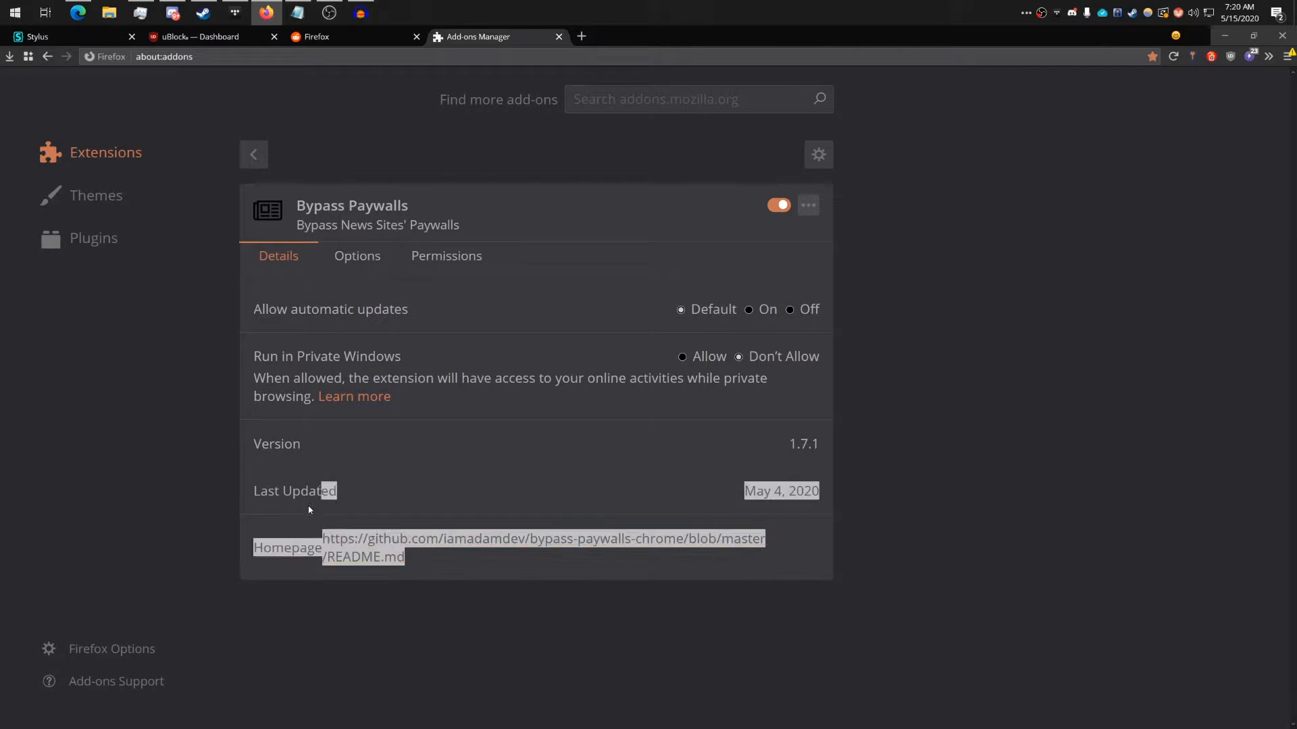
click(374, 518)
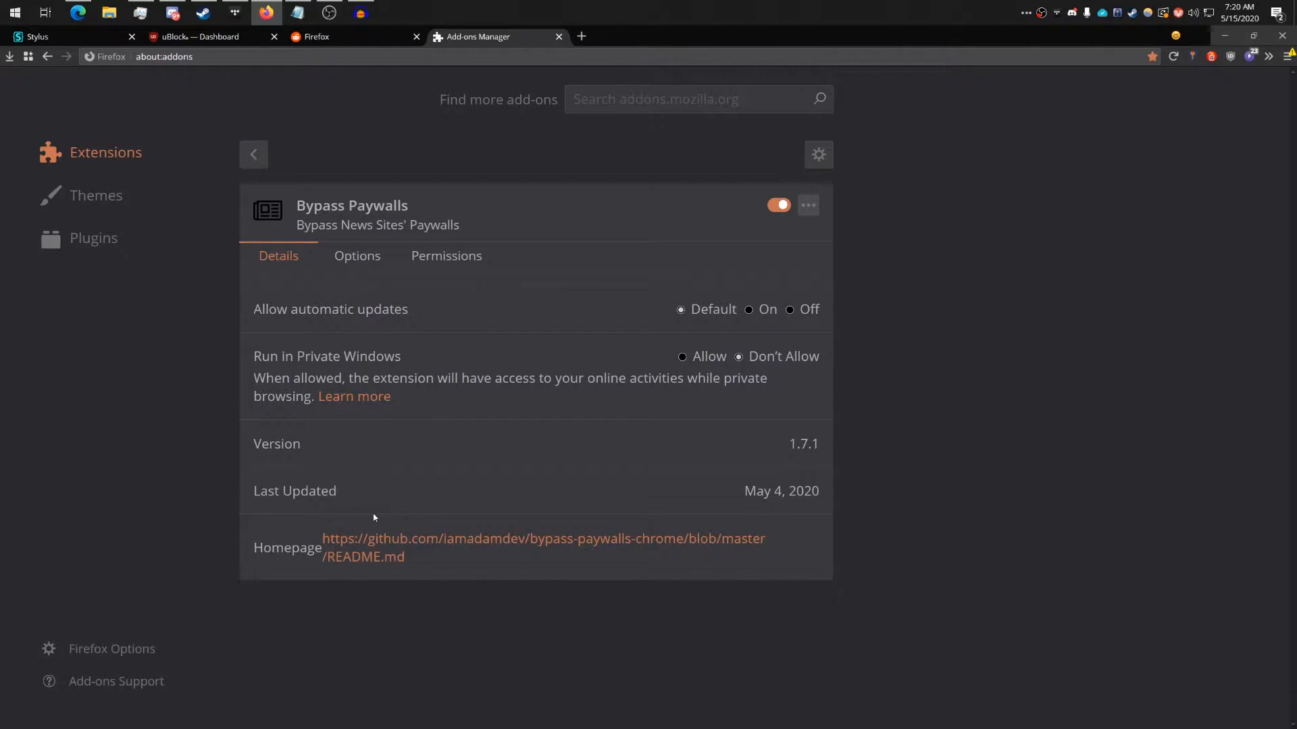
drag(325, 518, 476, 567)
click(552, 496)
key(alt+Left)
- Check CanvasBlocker's details, then open Cookie AutoDelete's details (version 3.2.0)
scroll(522, 340, up, 2)
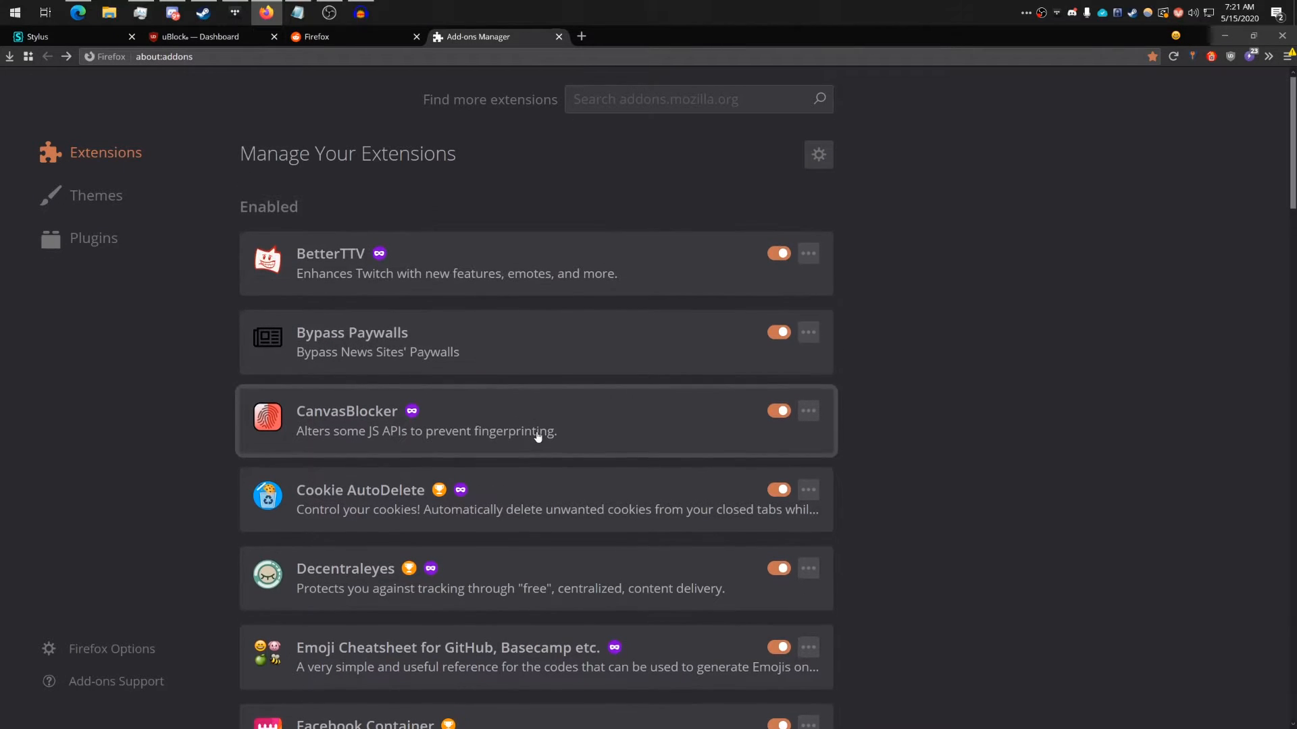
click(525, 435)
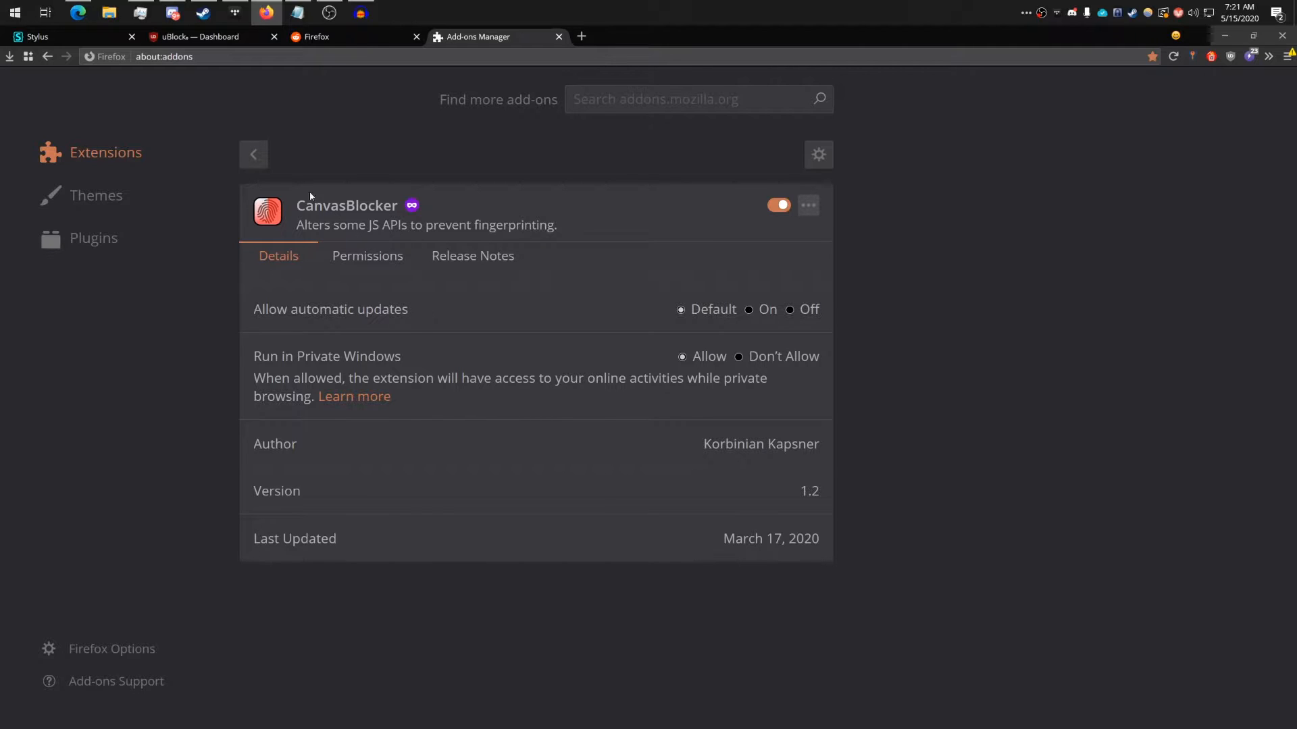
click(246, 156)
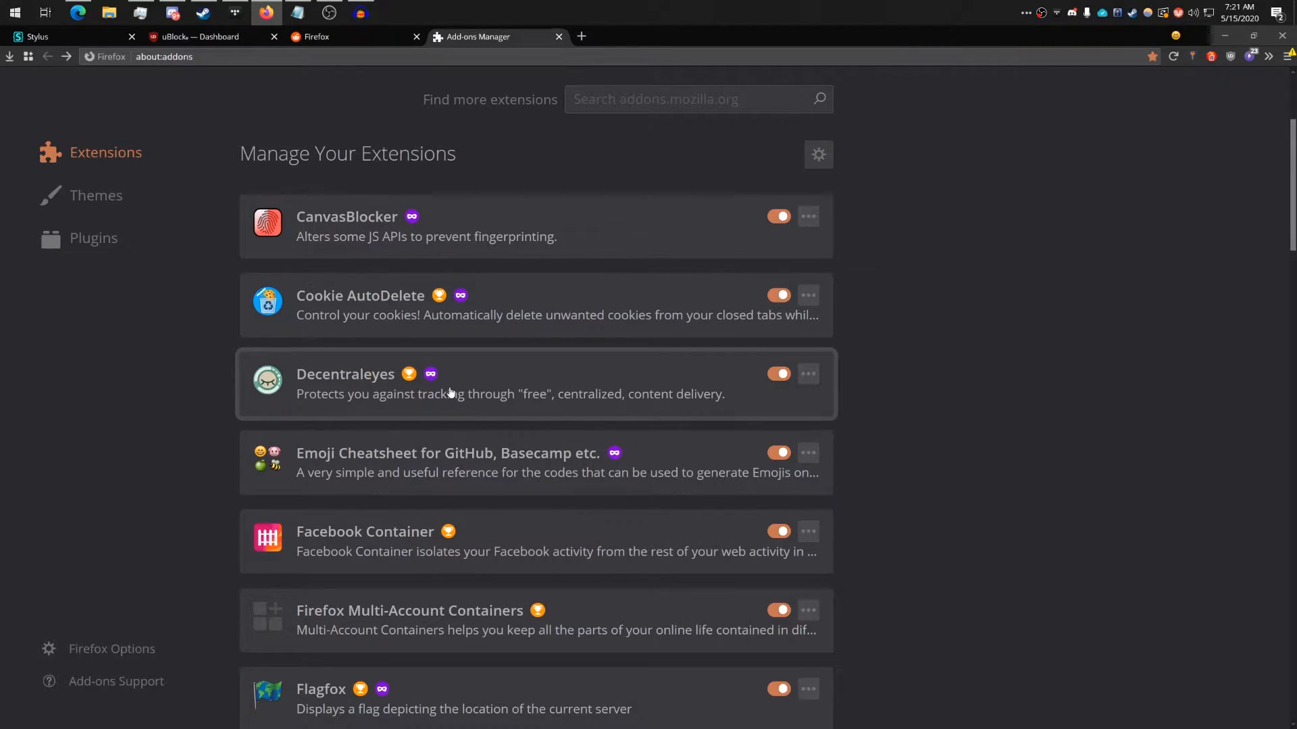
click(501, 335)
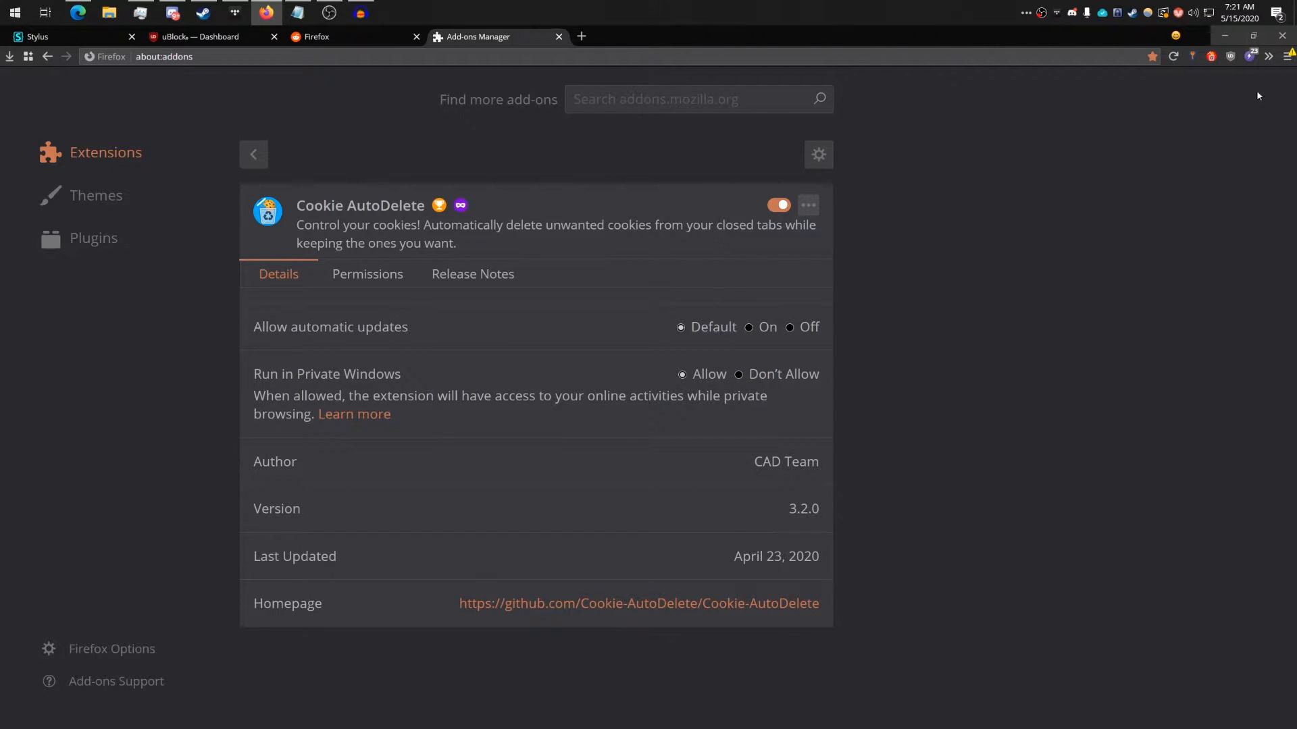
click(1212, 57)
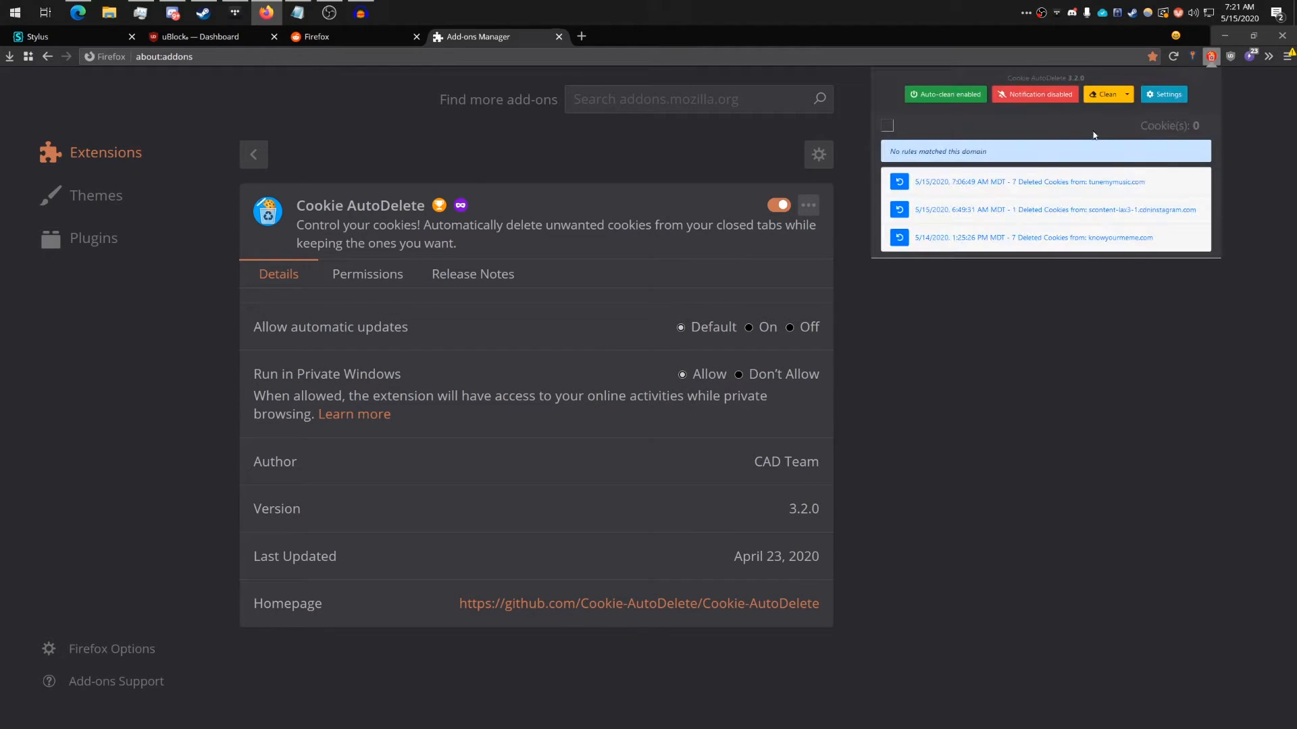
click(1145, 99)
click(53, 206)
click(61, 225)
click(66, 201)
click(73, 170)
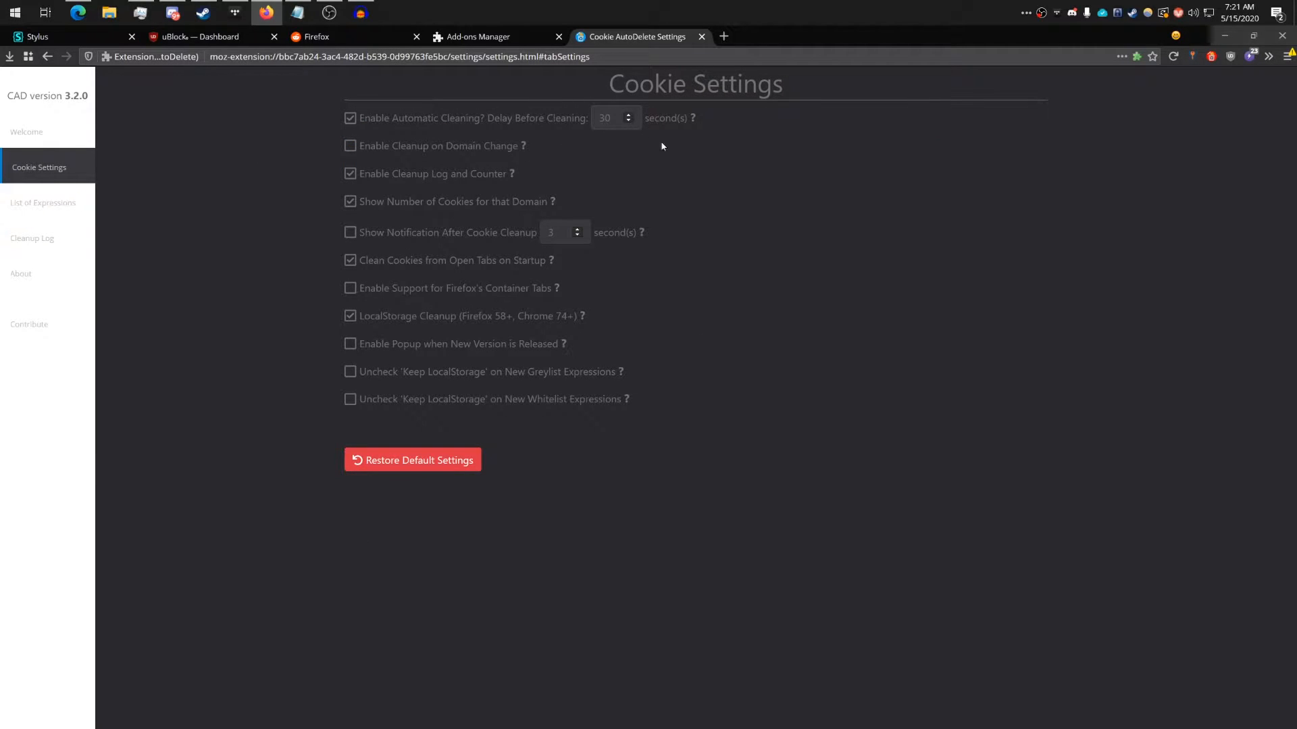
drag(718, 127, 612, 127)
drag(739, 115, 592, 108)
key(ctrl+w)
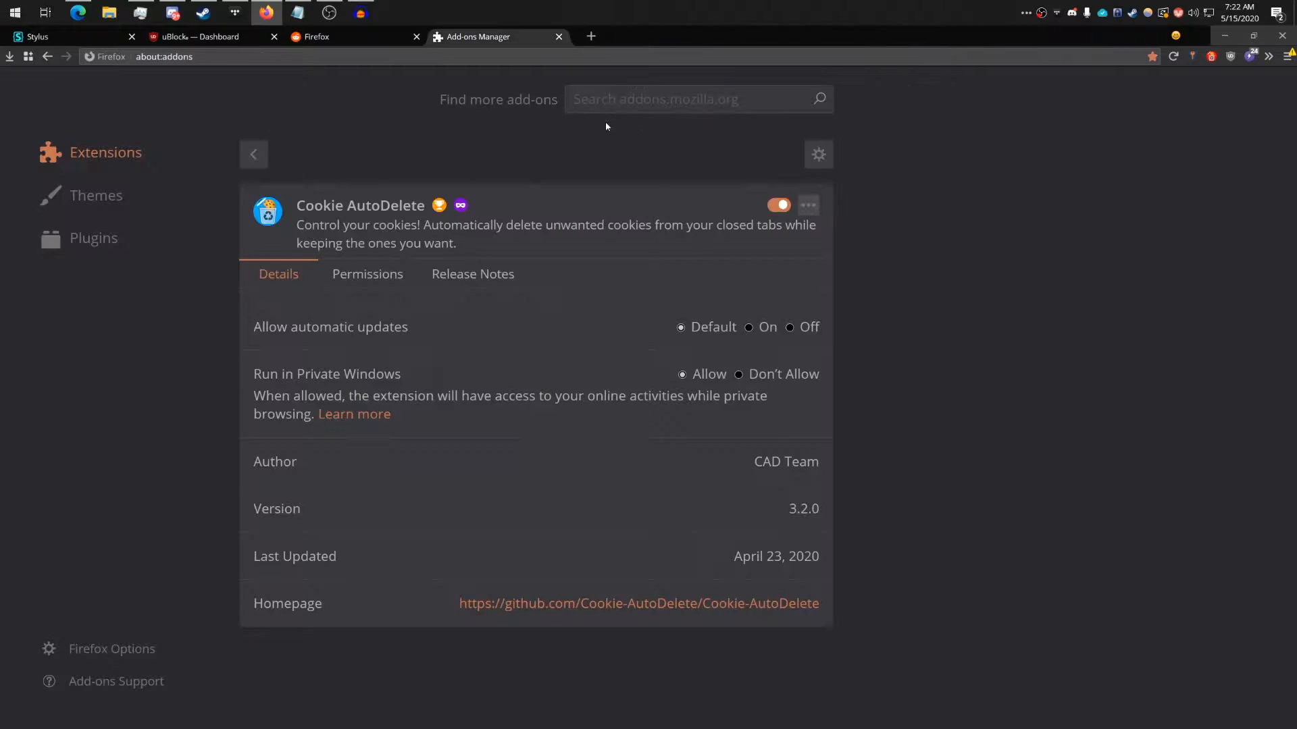
key(alt+Left)
- View the Decentraleyes and Emoji Cheatsheet details pages, returning to the list after each
click(507, 286)
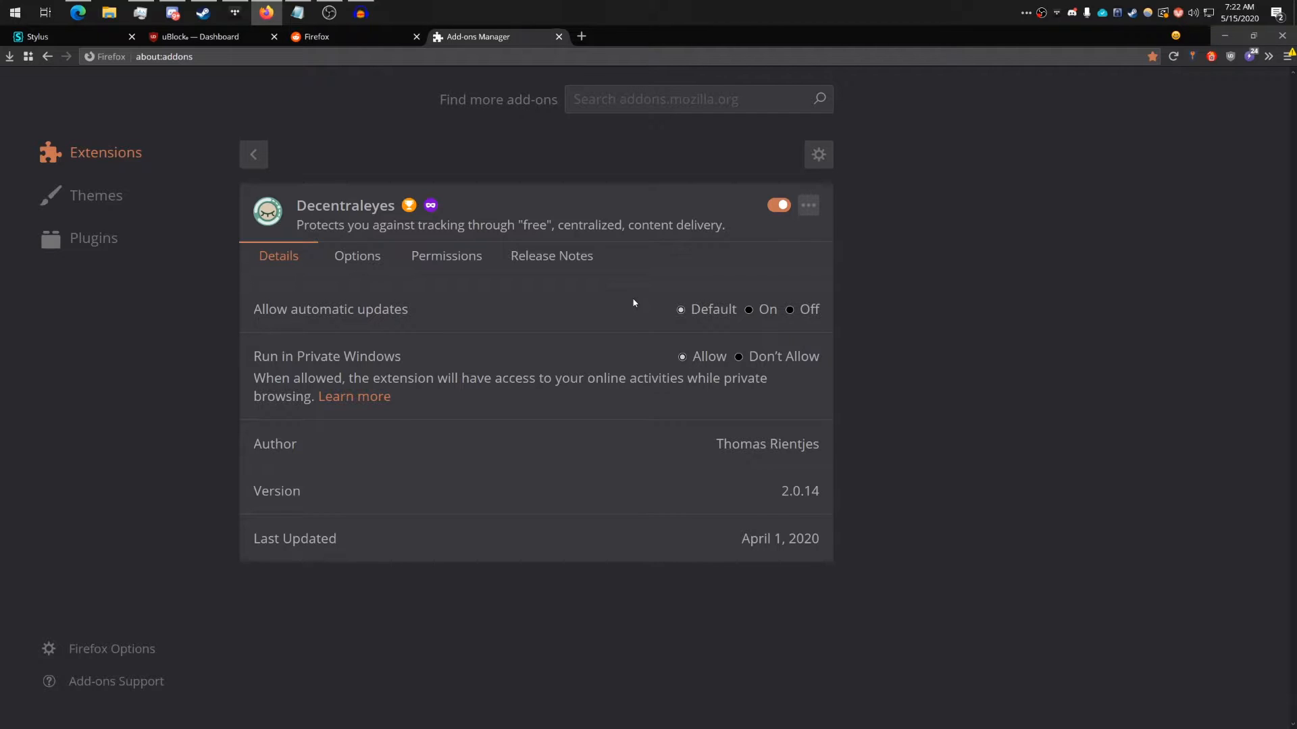
click(254, 155)
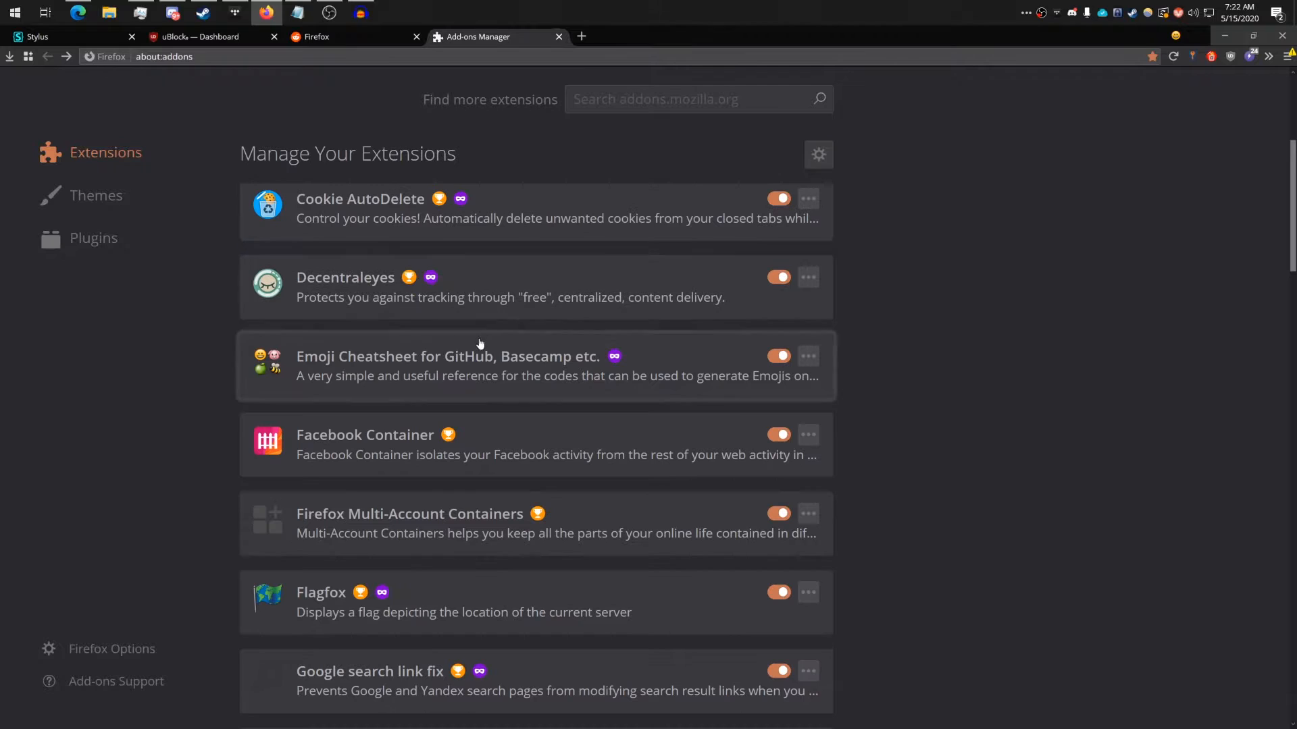
scroll(439, 317, down, 1)
click(405, 298)
click(254, 155)
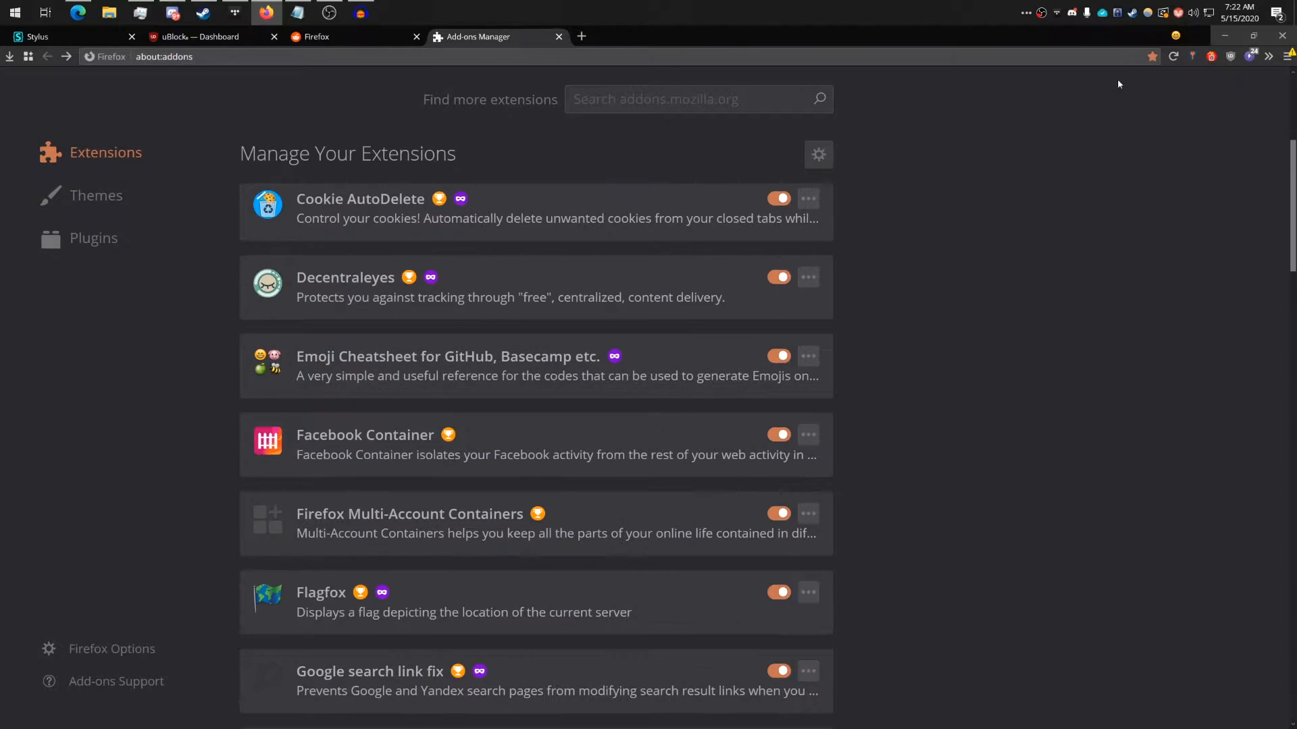
- Browse the Emoji Cheatsheet picker's smiley and fourth categories, then close it
click(1176, 35)
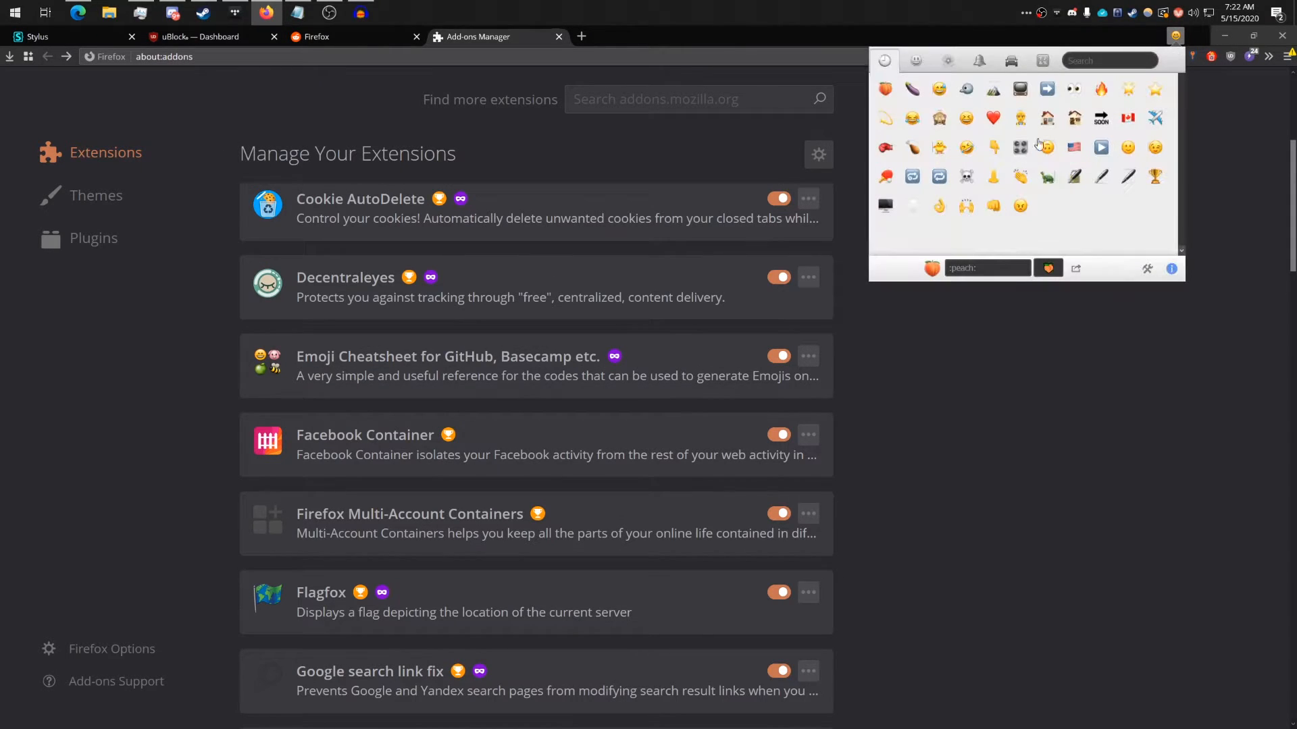
click(916, 61)
click(979, 60)
click(870, 409)
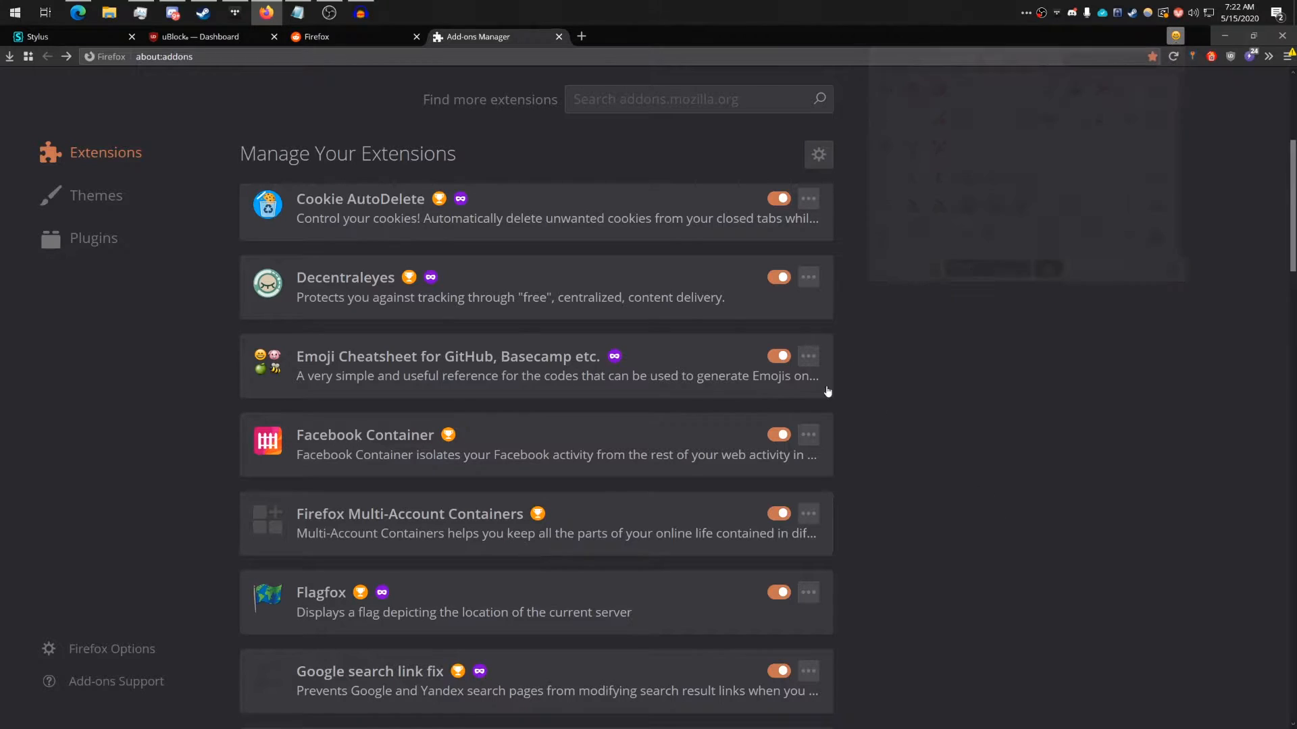
scroll(594, 460, down, 2)
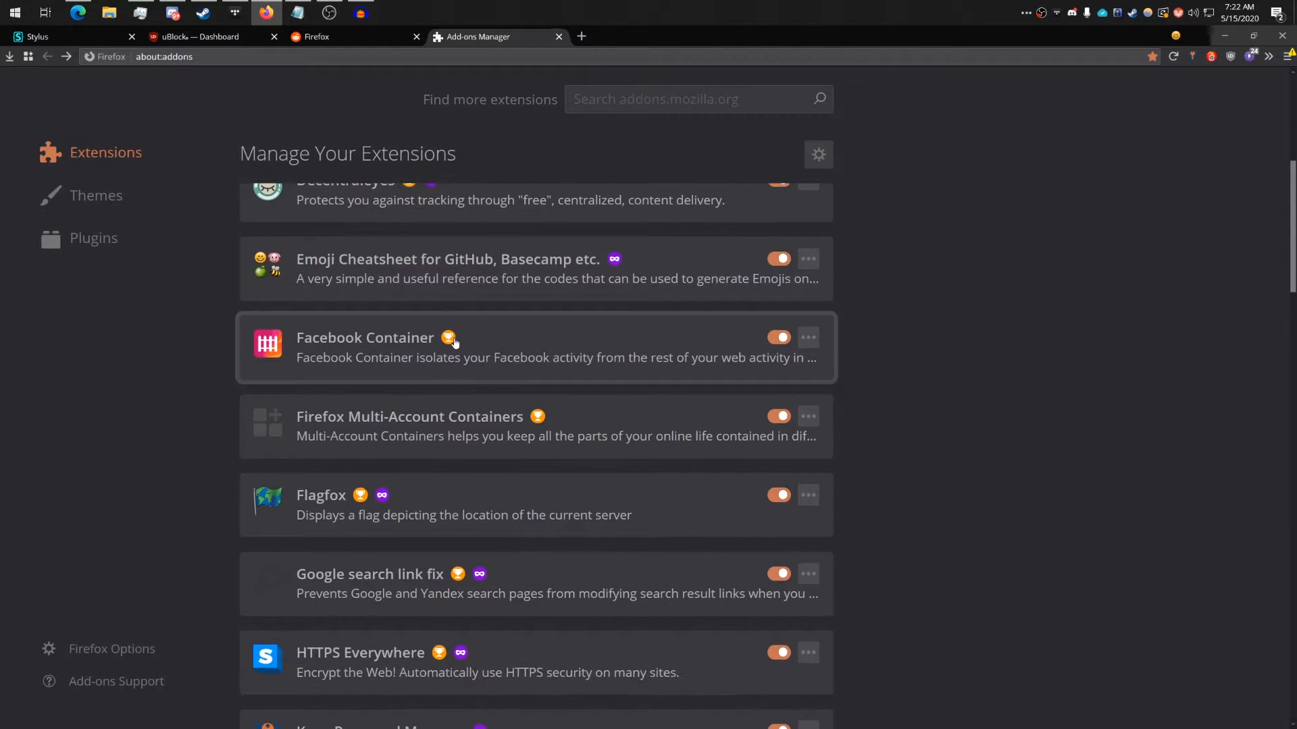
- Open Facebook Container's mozilla/contain-facebook GitHub homepage and scroll through its README
click(427, 356)
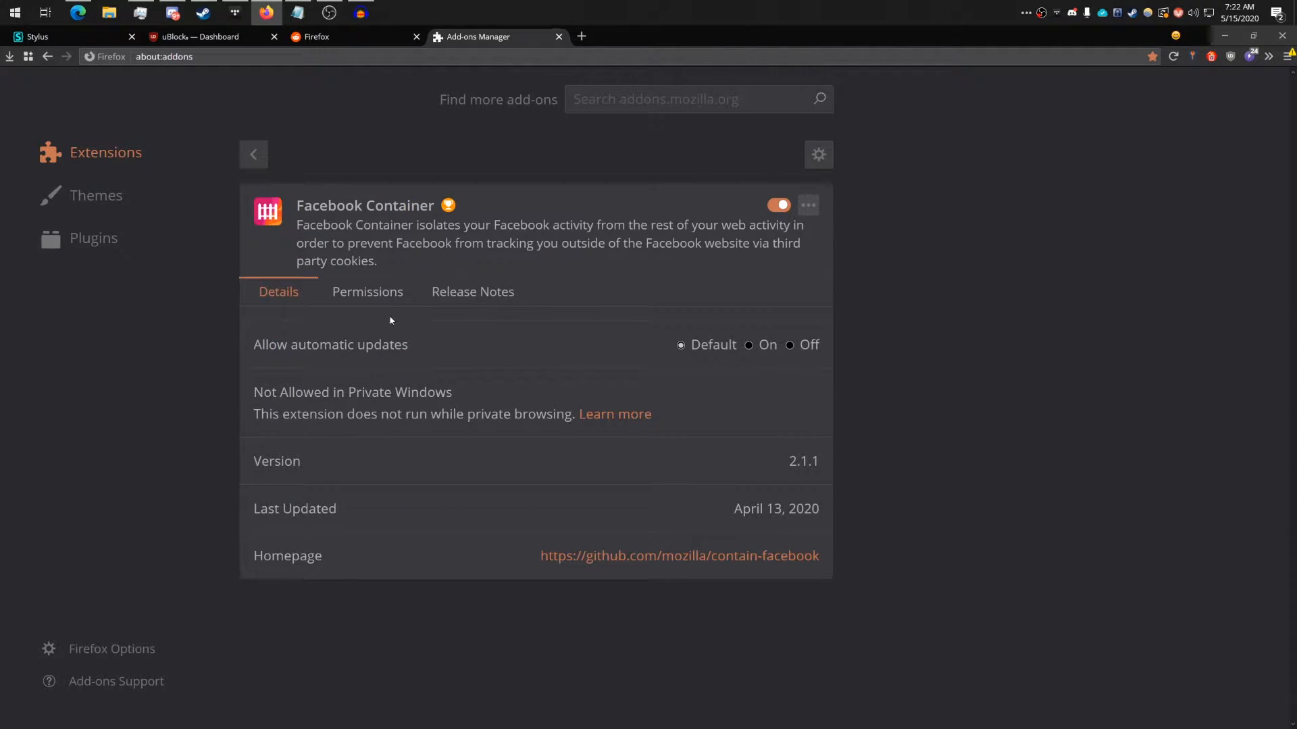
click(689, 559)
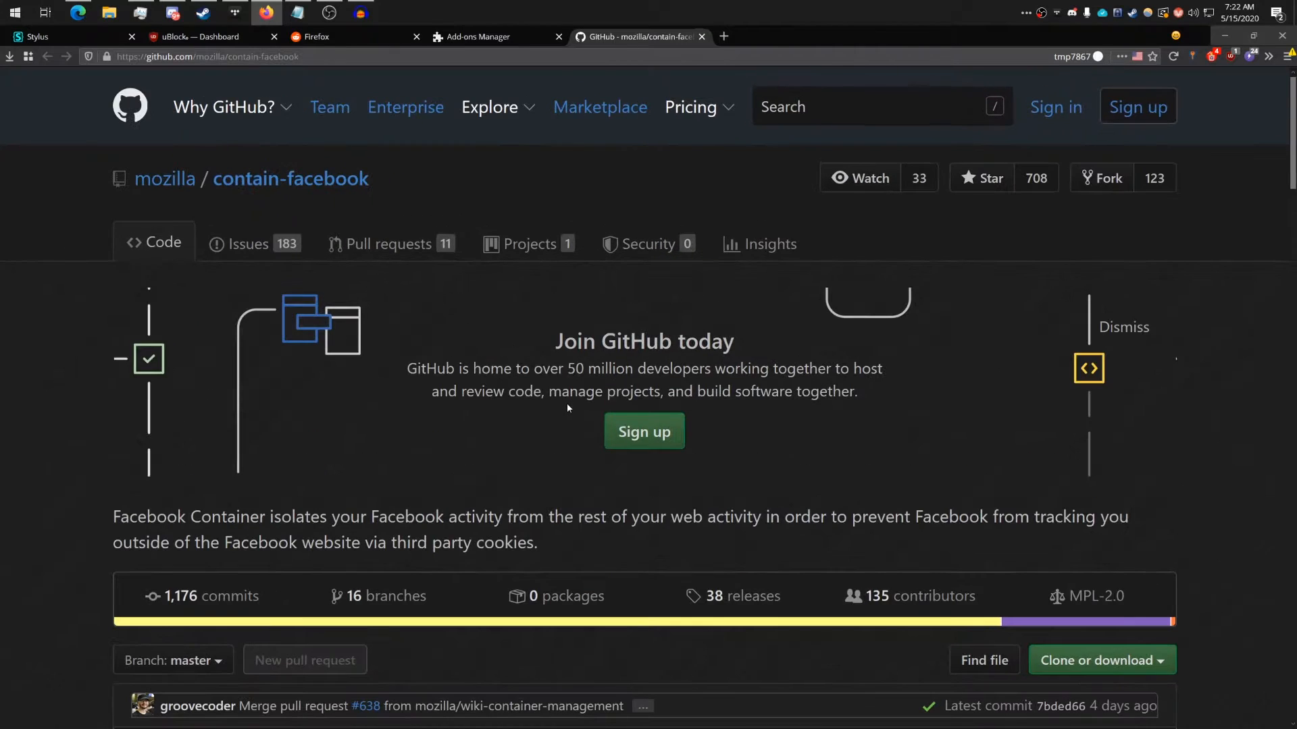
scroll(566, 403, down, 10)
scroll(566, 404, down, 6)
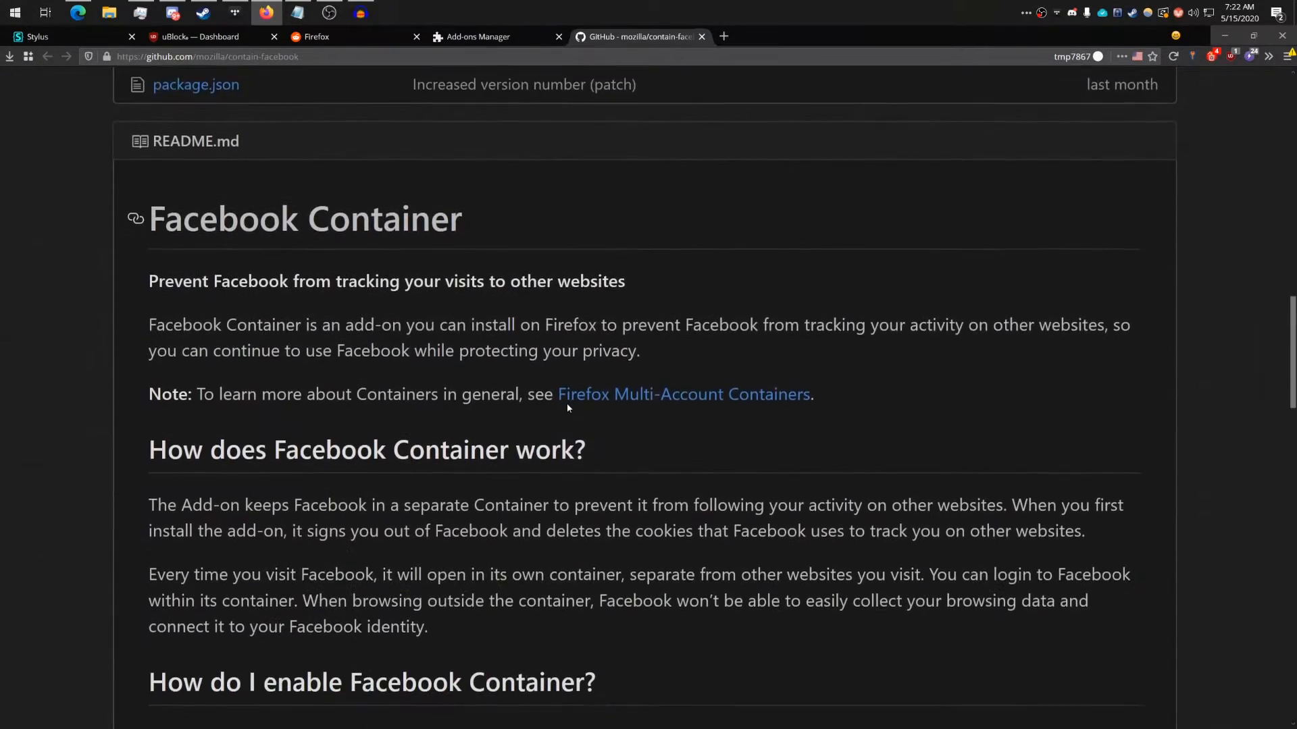
scroll(566, 403, up, 3)
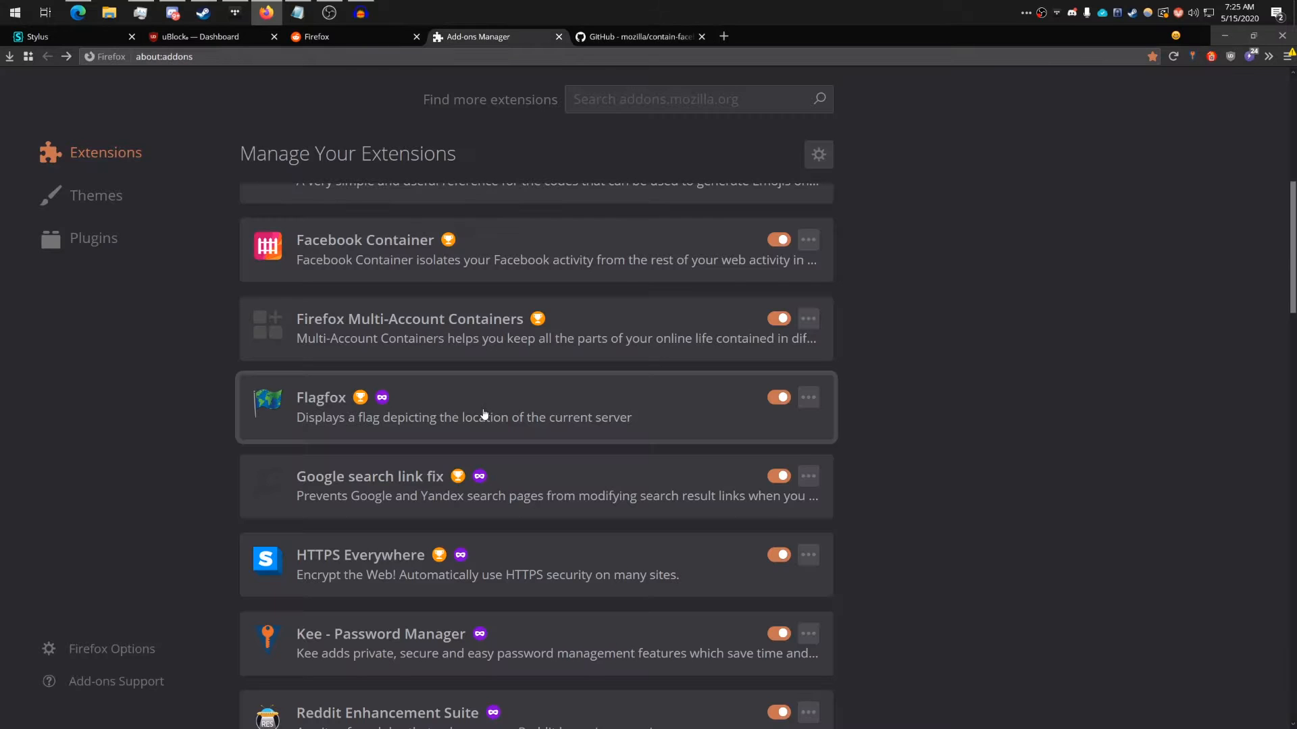
- View Flagfox's details, try its server-location lookup on the r/Firefox tab, then return to the extensions list
scroll(473, 378, down, 1)
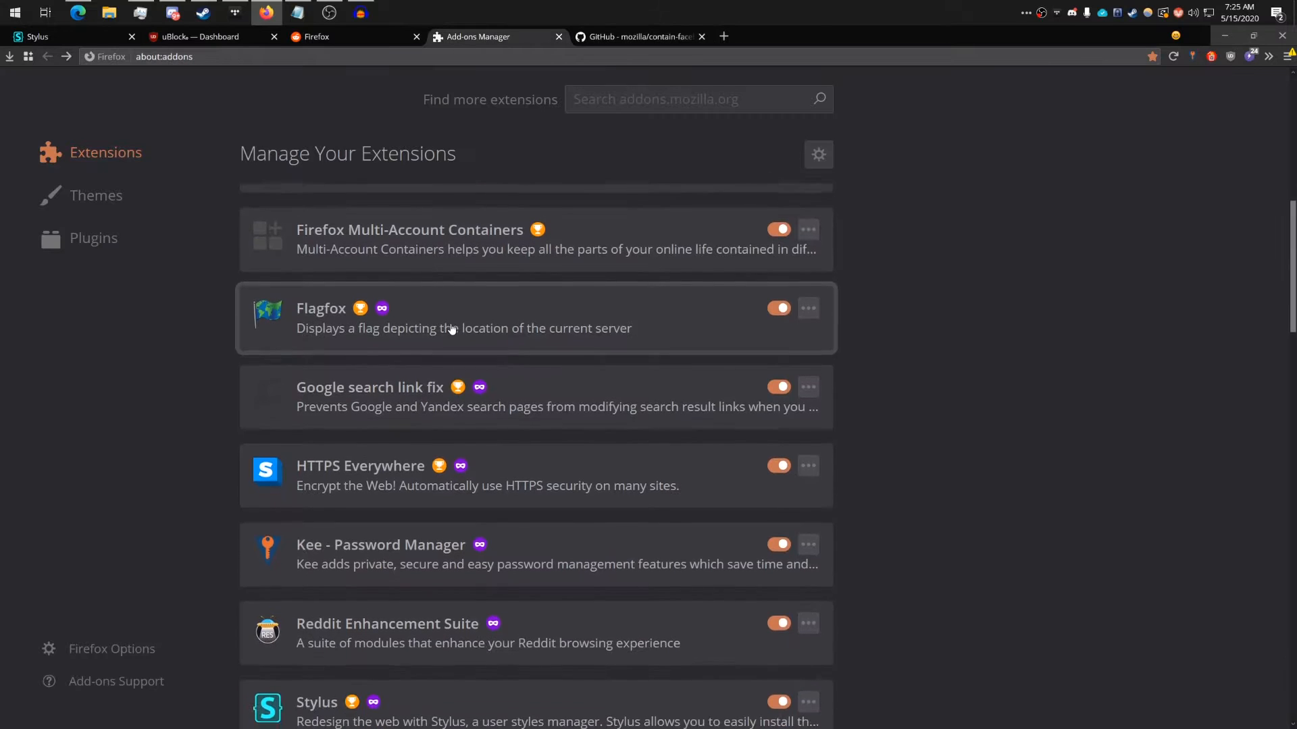
click(448, 322)
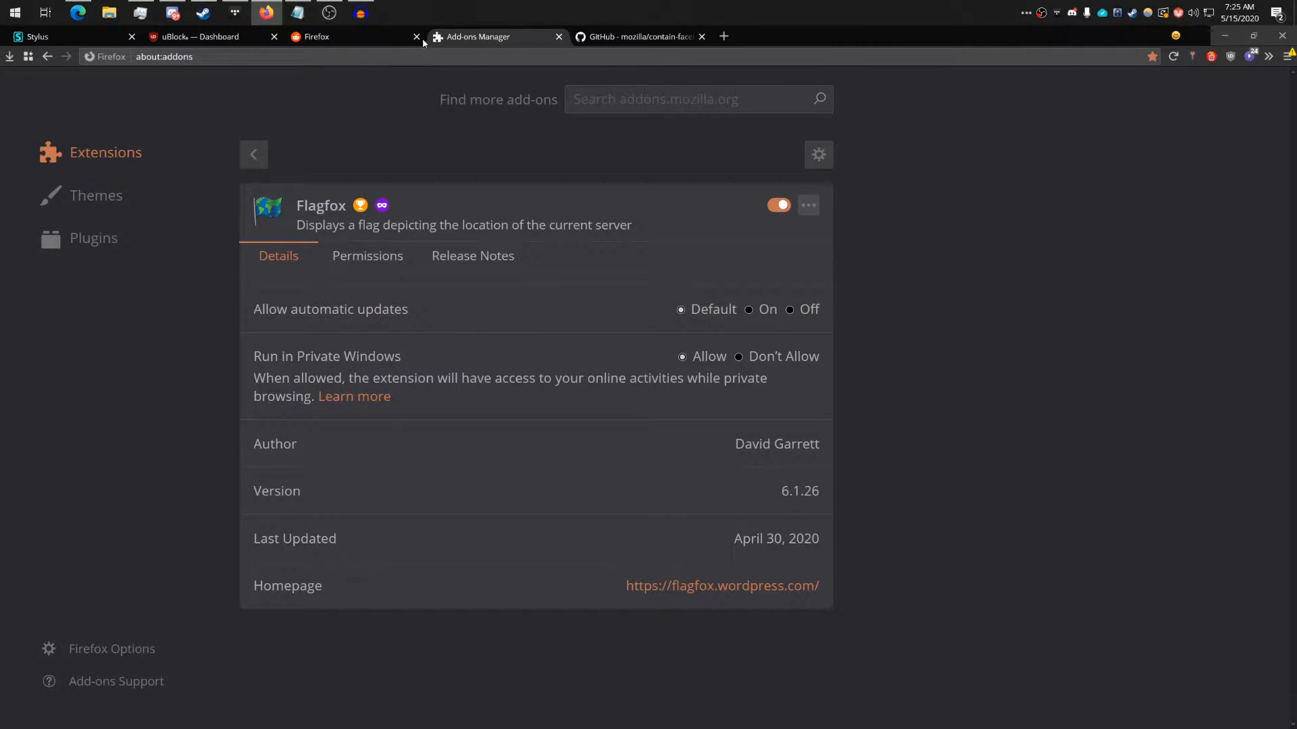
click(374, 43)
click(1122, 56)
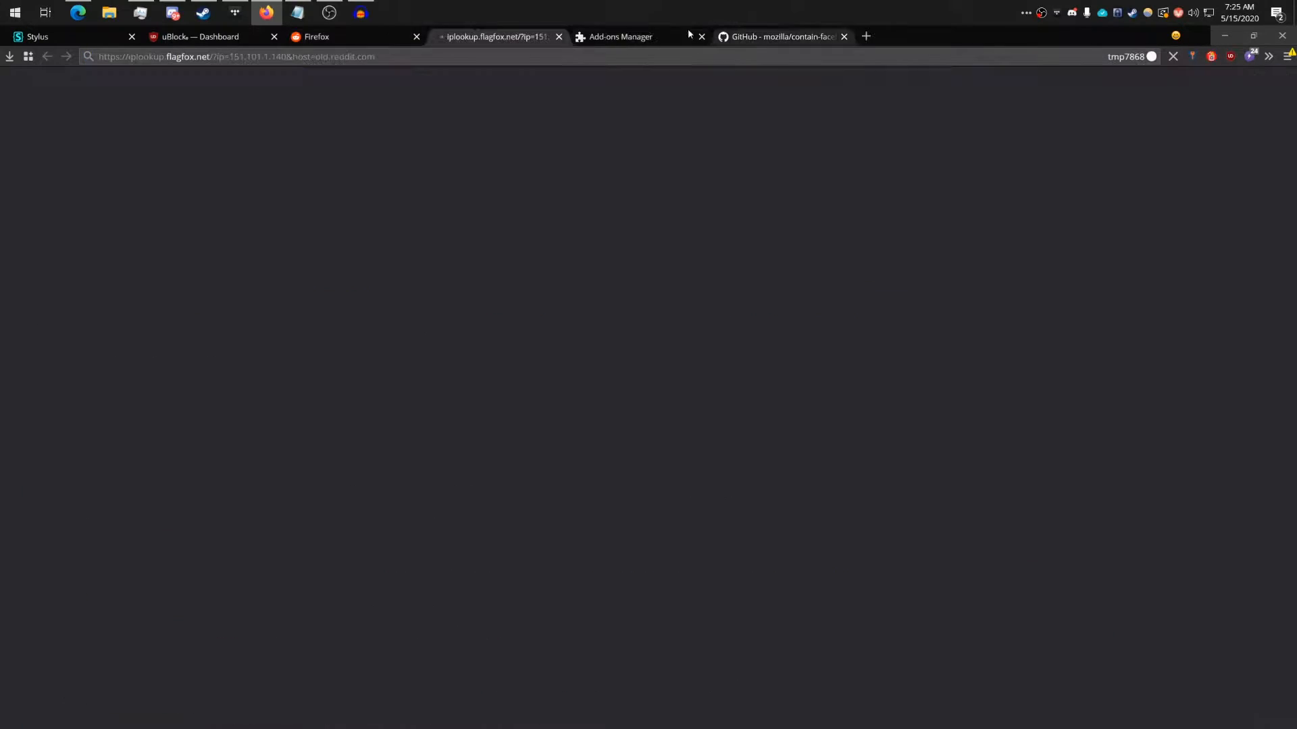
middle_click(511, 38)
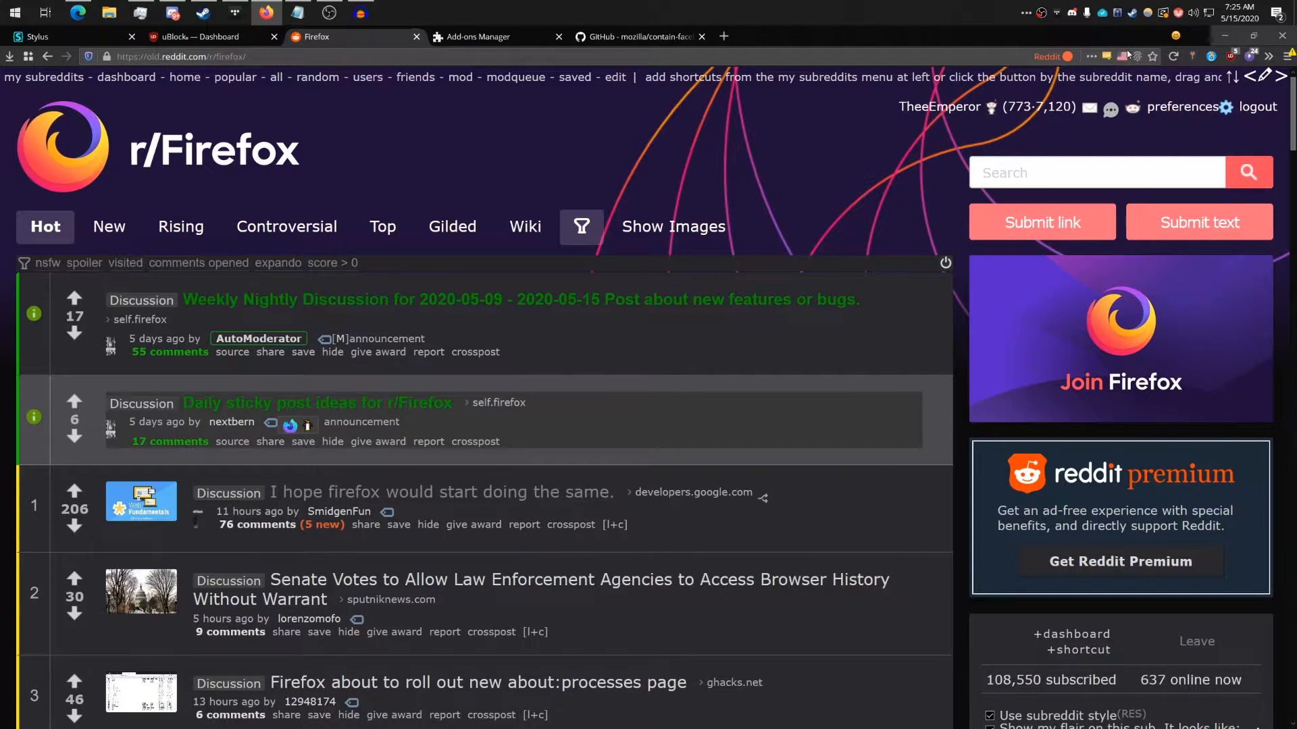
click(497, 35)
key(alt+Left)
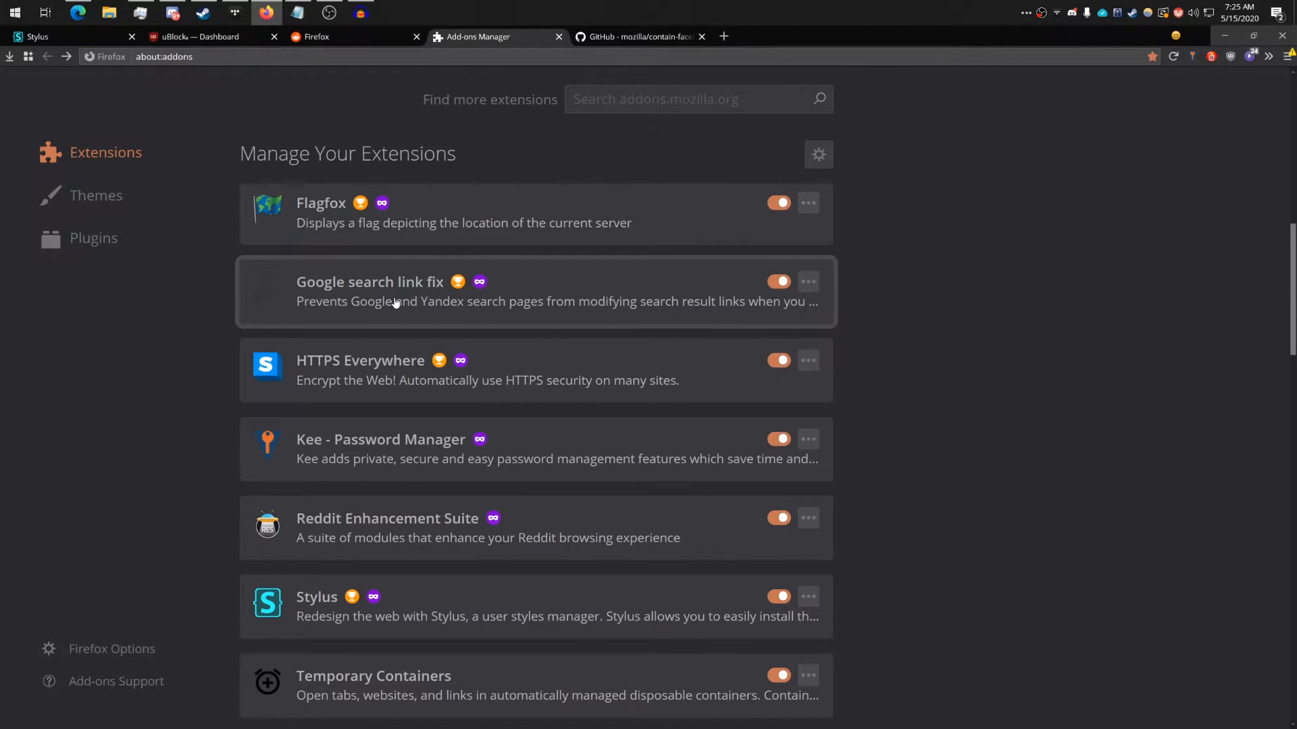
- Check Google search link fix, then open HTTPS Everywhere's details and its EFF homepage tab
click(395, 303)
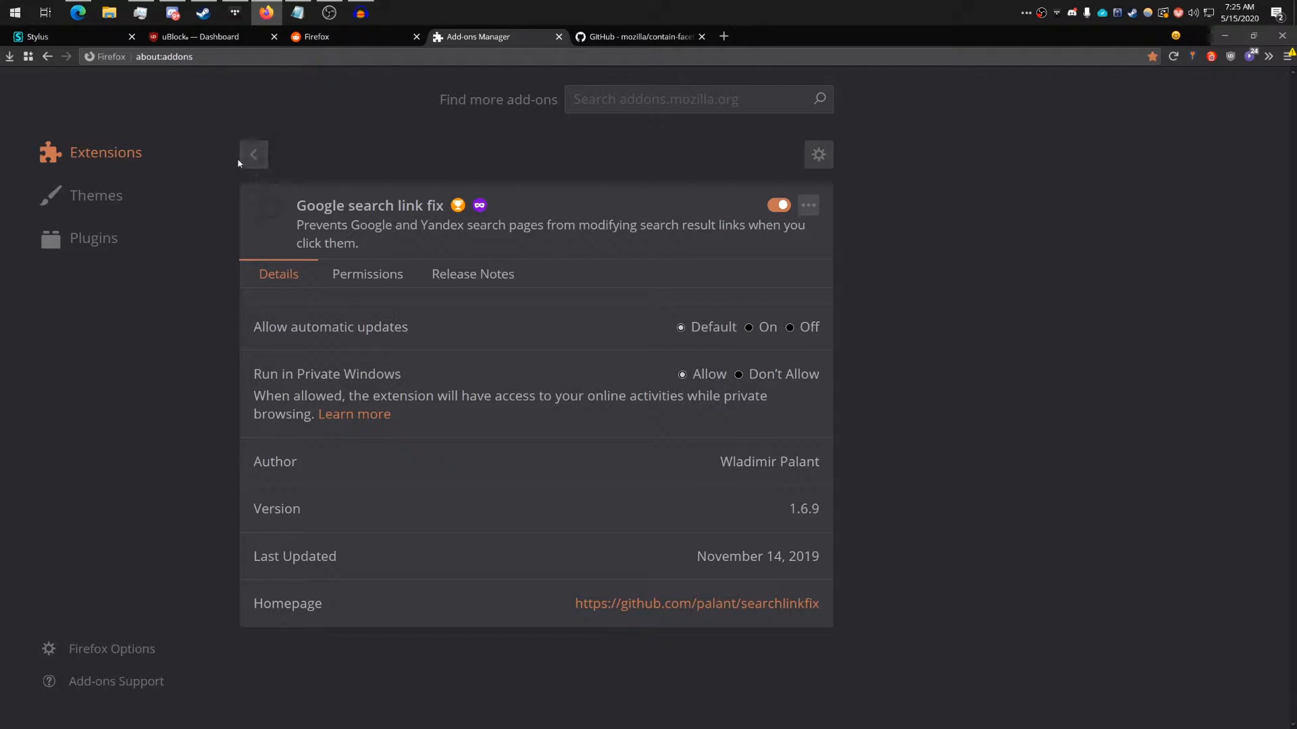
click(257, 153)
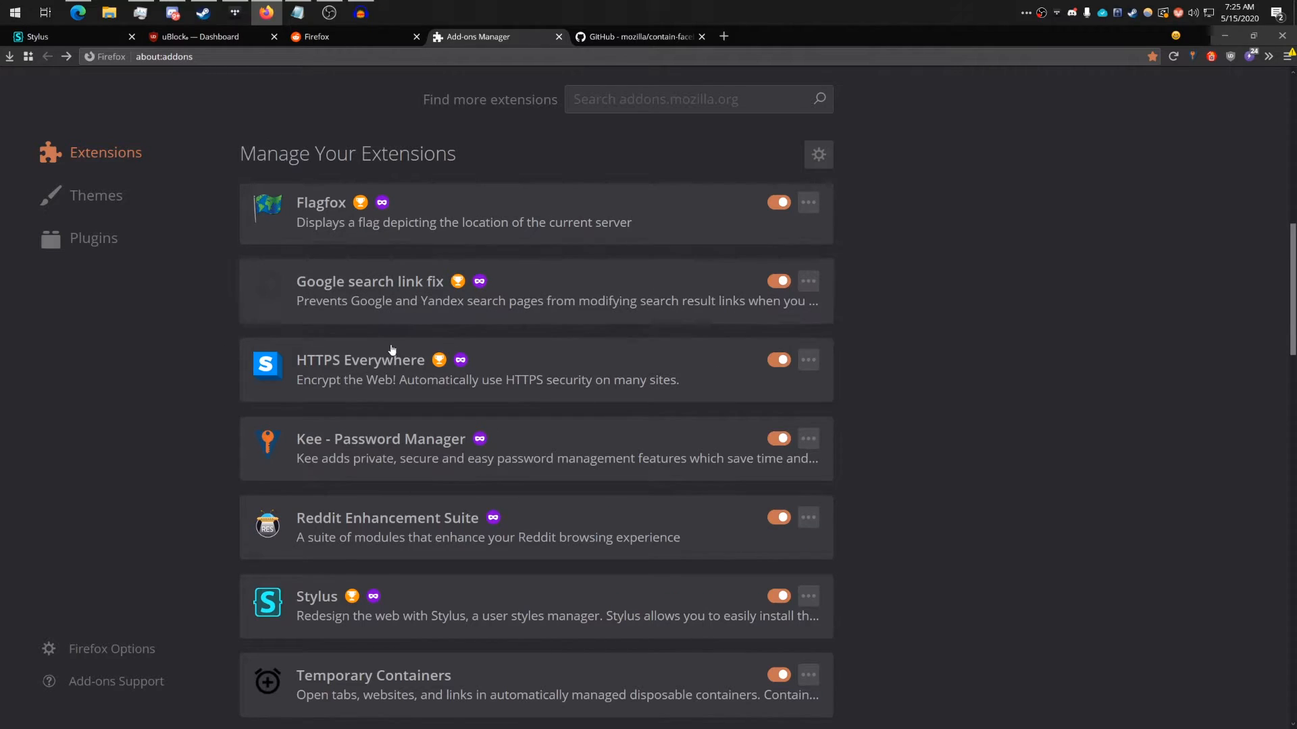
scroll(393, 193, down, 3)
scroll(395, 237, up, 3)
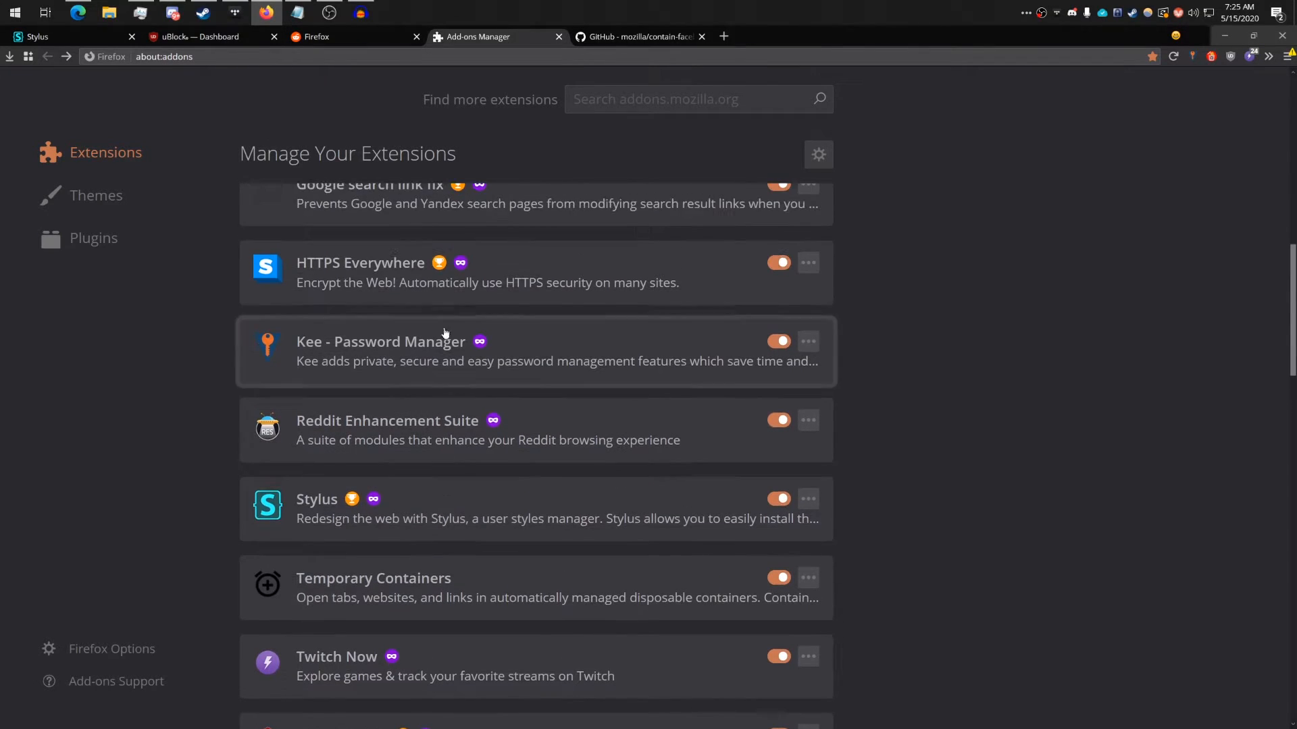
click(414, 264)
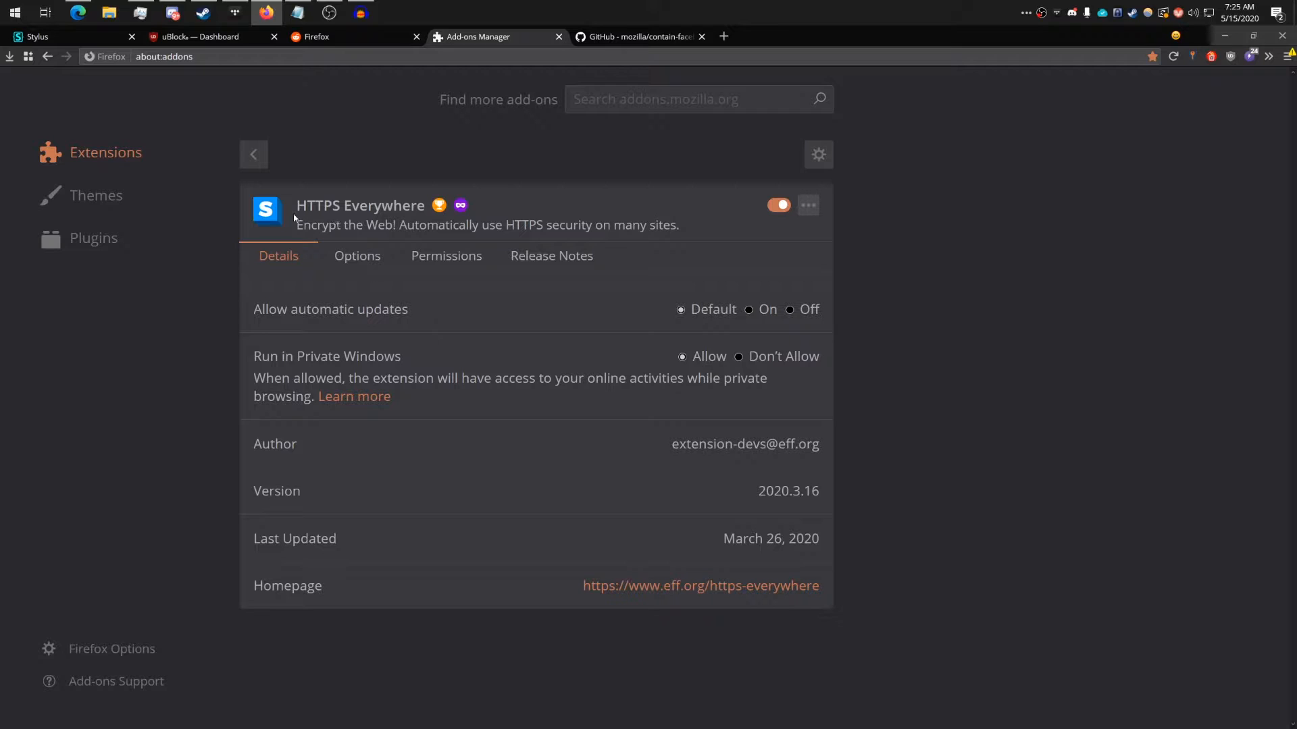
click(657, 589)
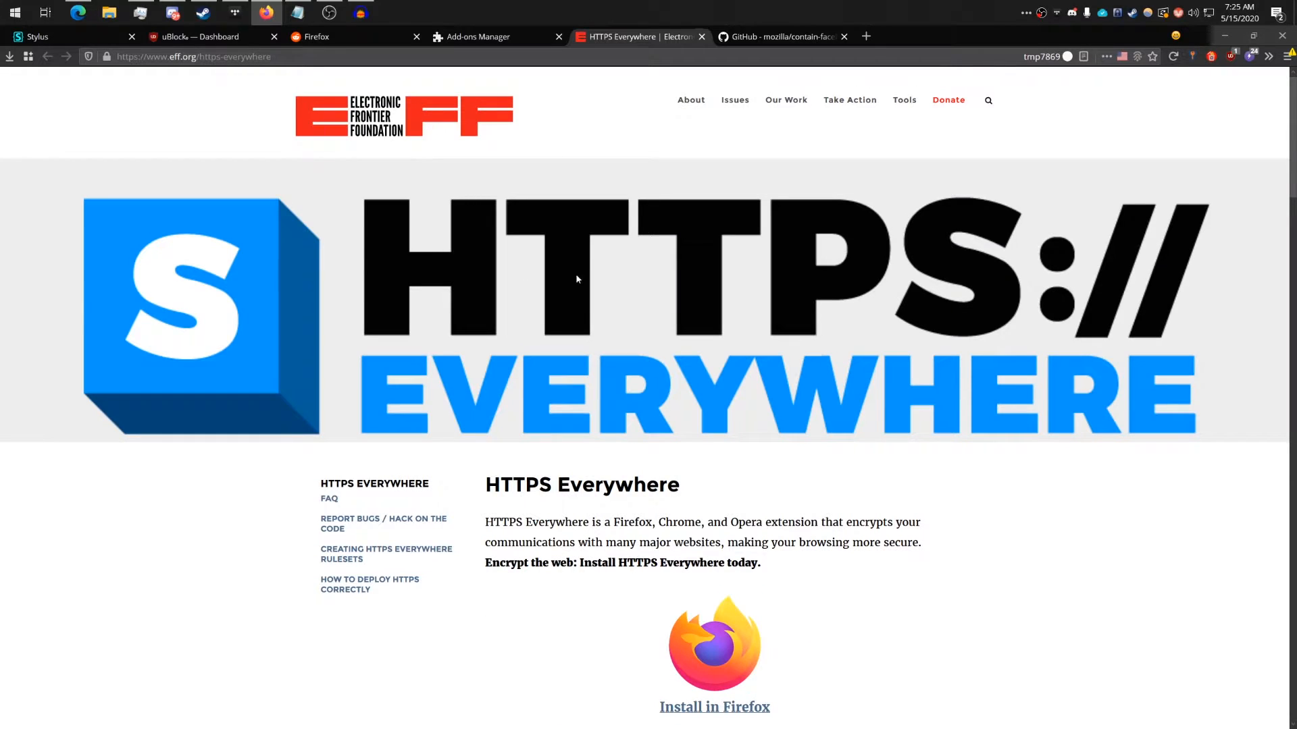
key(ctrl+shift+Tab)
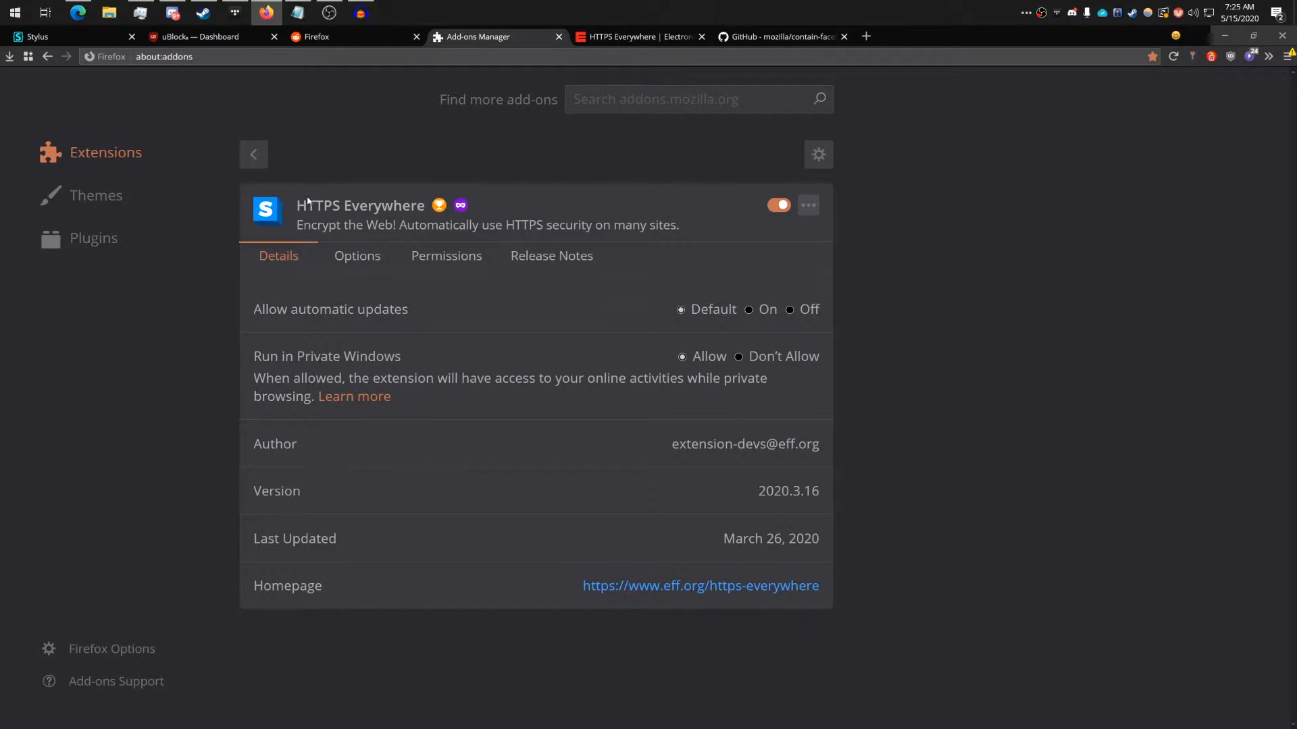
- Return to the extensions list and close the HTTPS Everywhere homepage tab
click(261, 154)
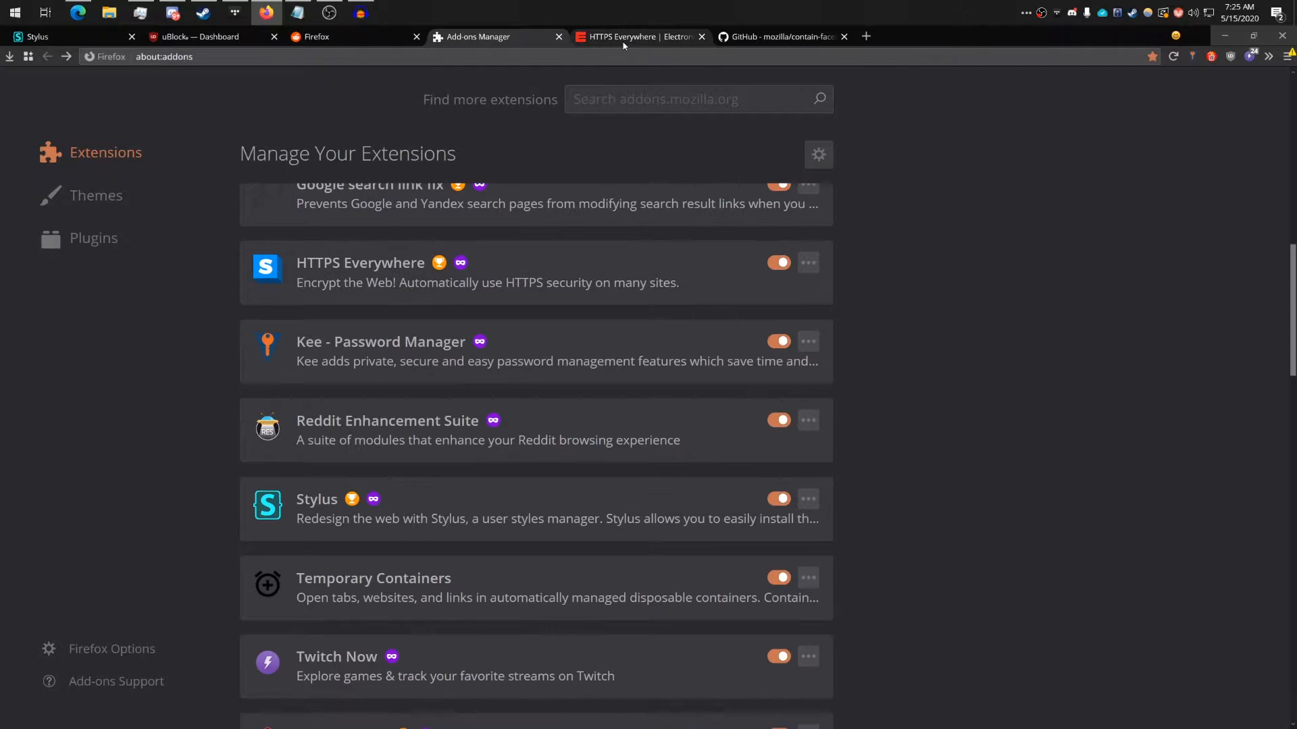
click(702, 36)
scroll(424, 271, down, 1)
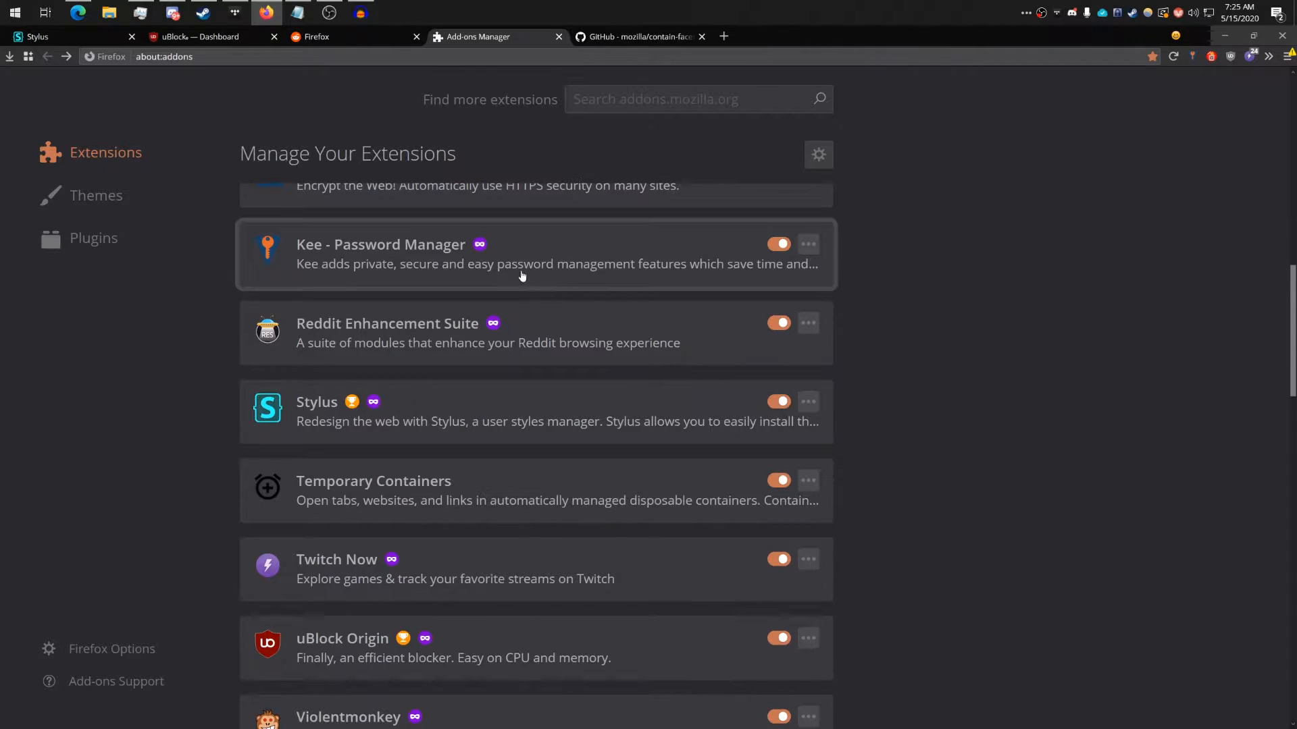
- View Kee - Password Manager's details and its toolbar popup, then return to the extensions list
click(442, 265)
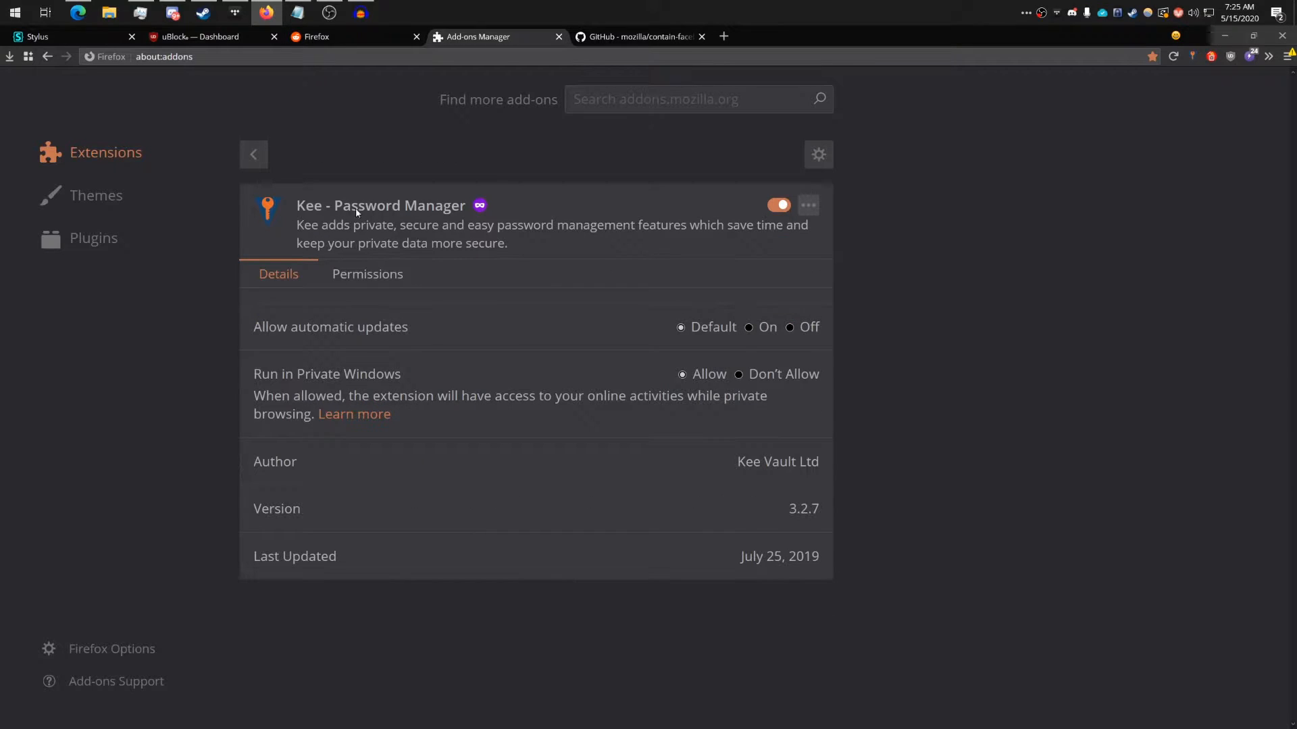
click(1192, 56)
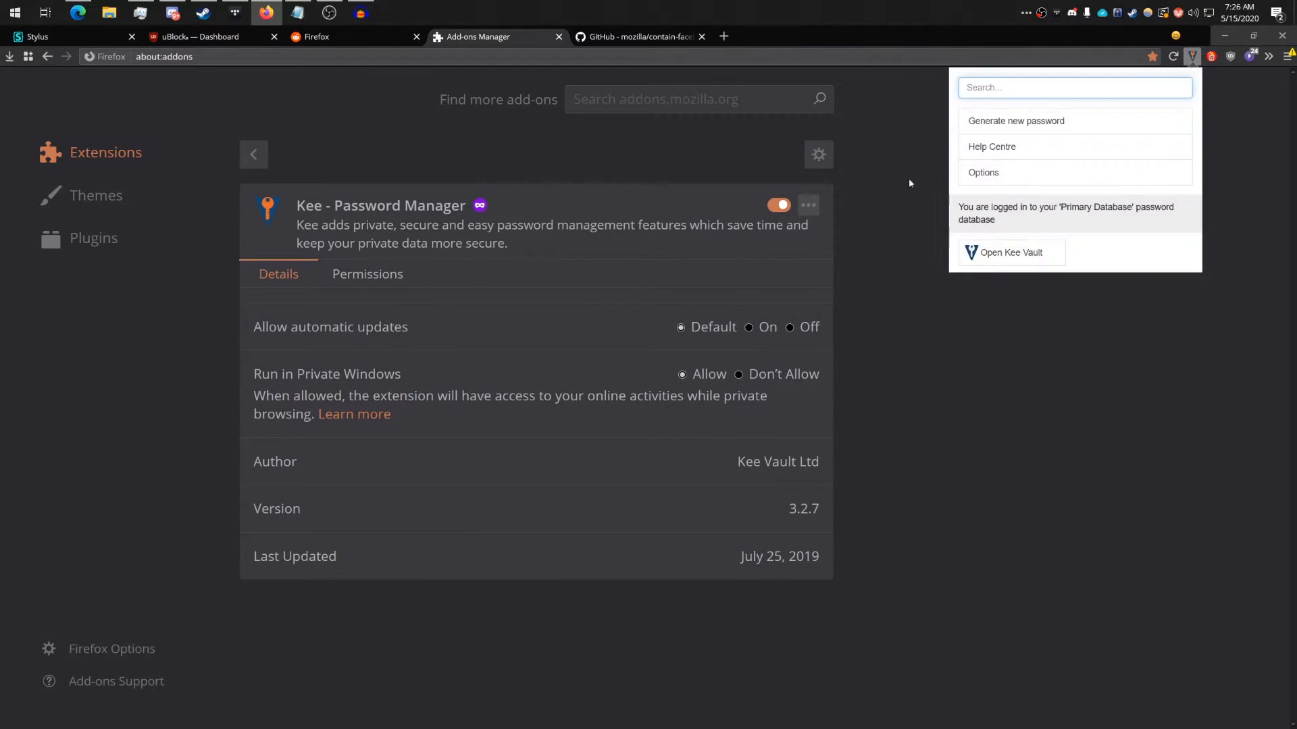
click(924, 273)
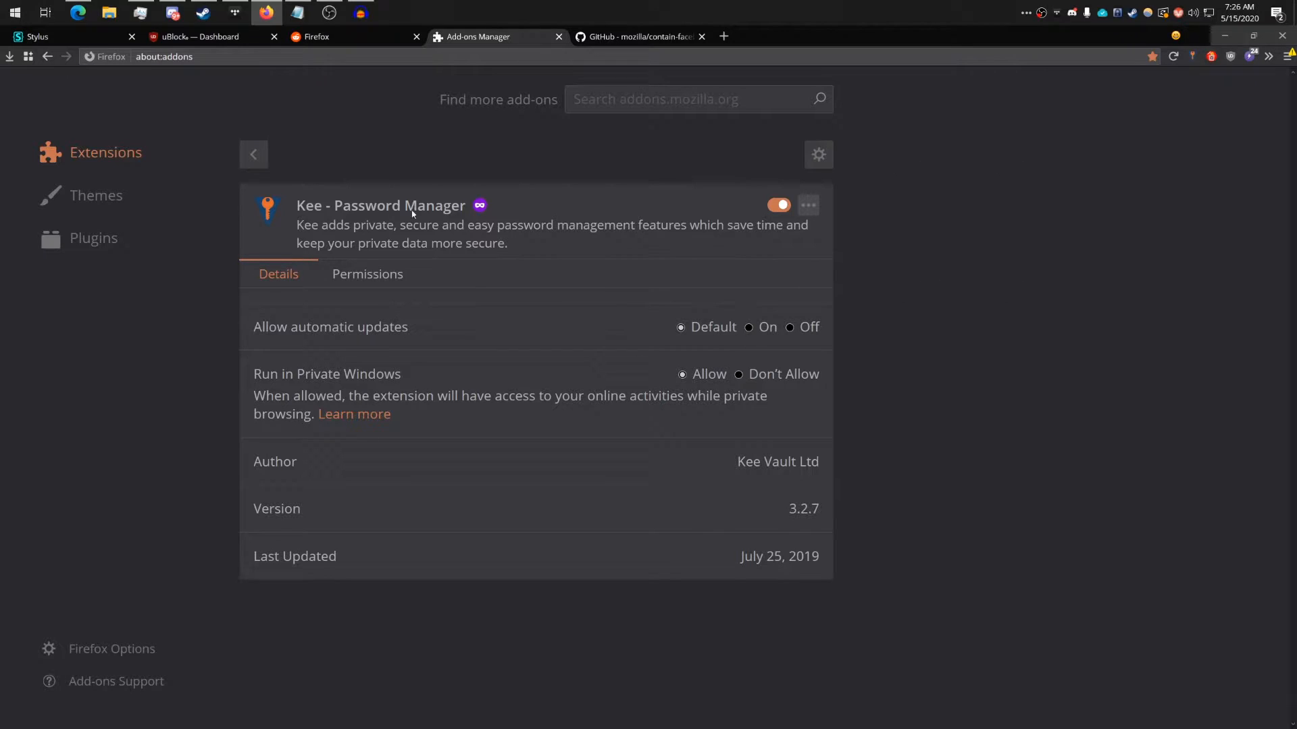
click(254, 154)
scroll(419, 299, down, 1)
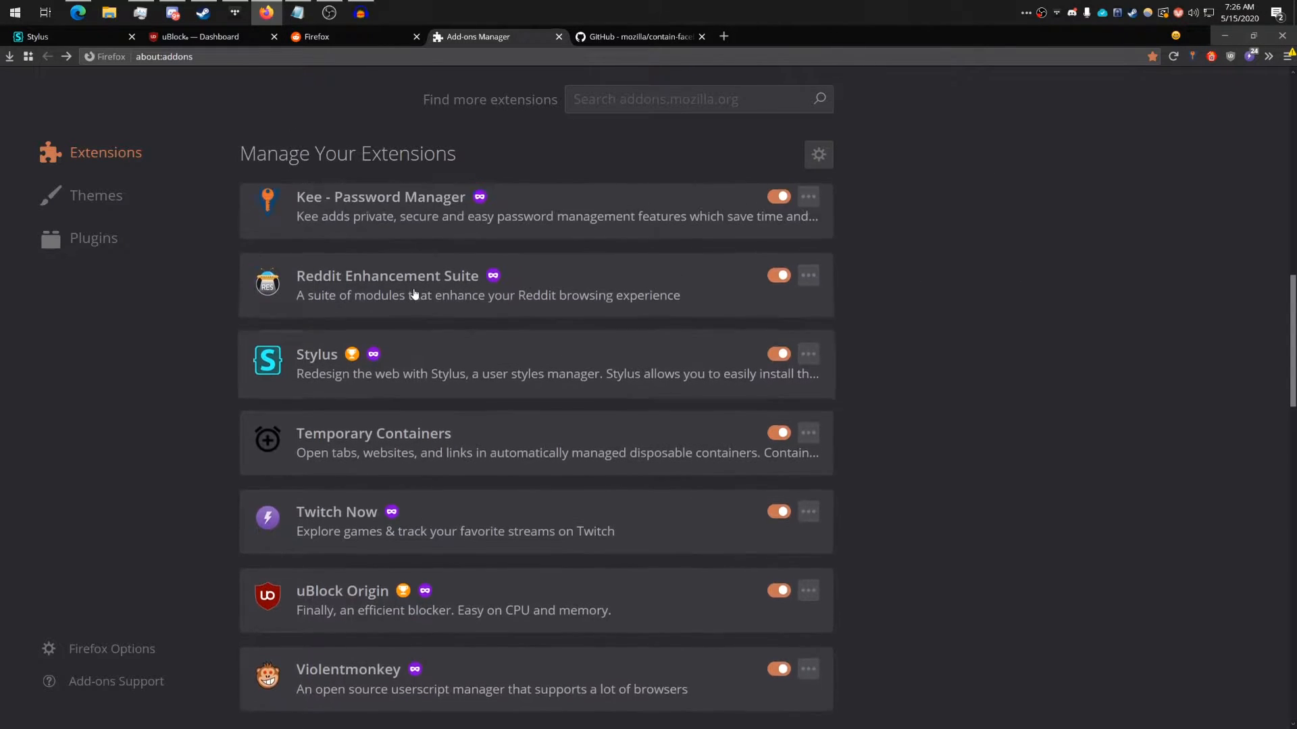
scroll(419, 299, up, 1)
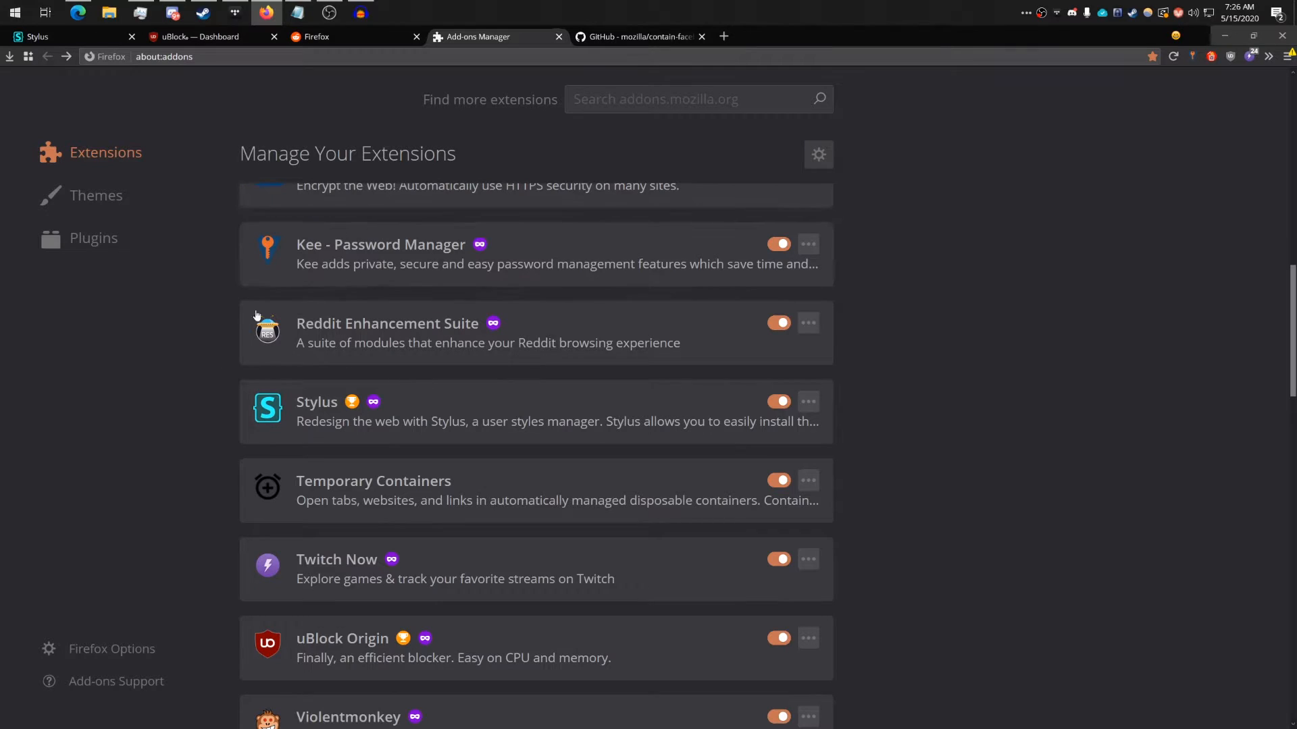
- View Reddit Enhancement Suite's details, then switch to the r/Firefox reddit tab
click(388, 352)
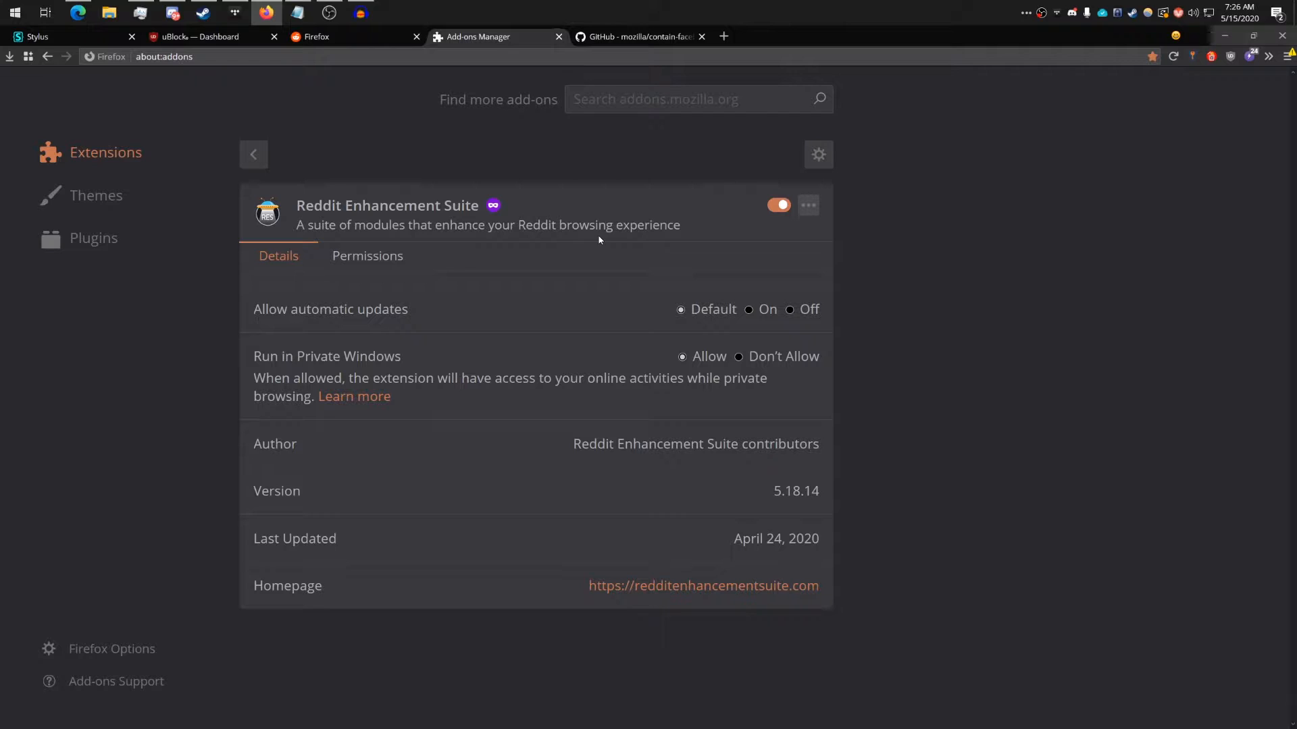
click(318, 39)
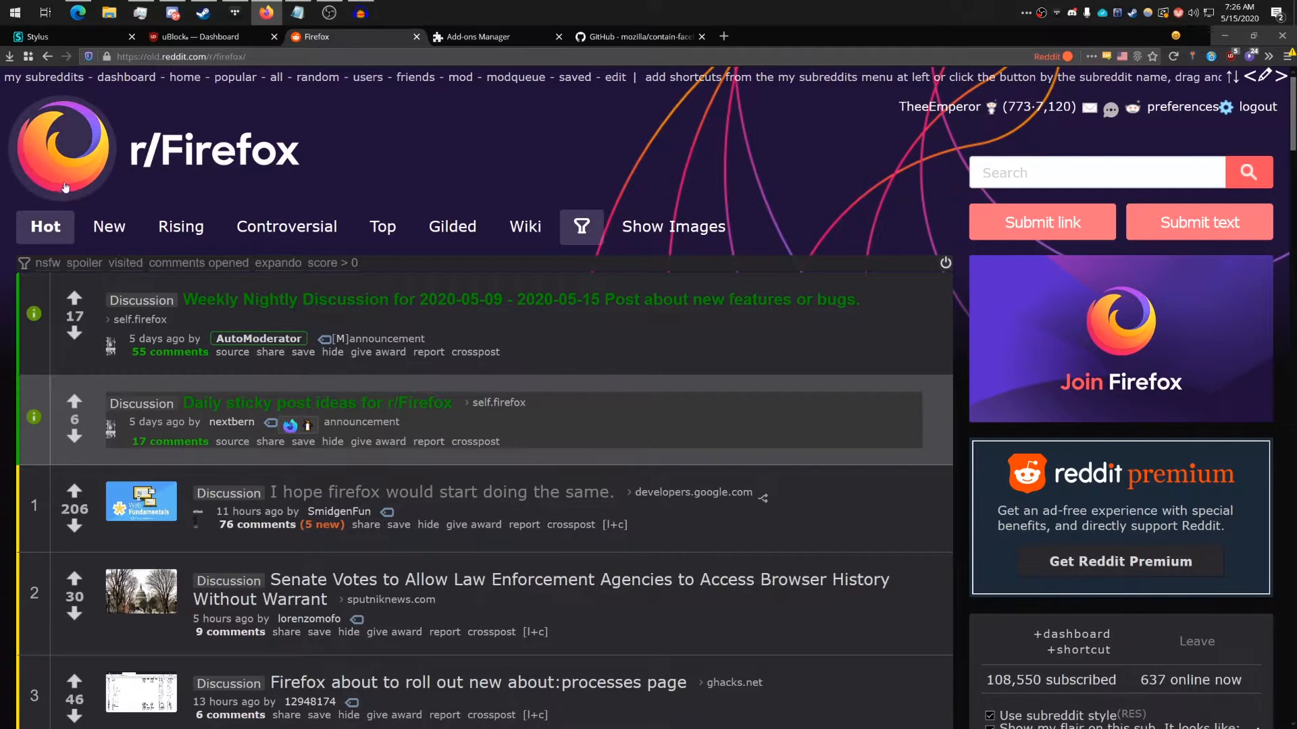
mouse_move(70, 82)
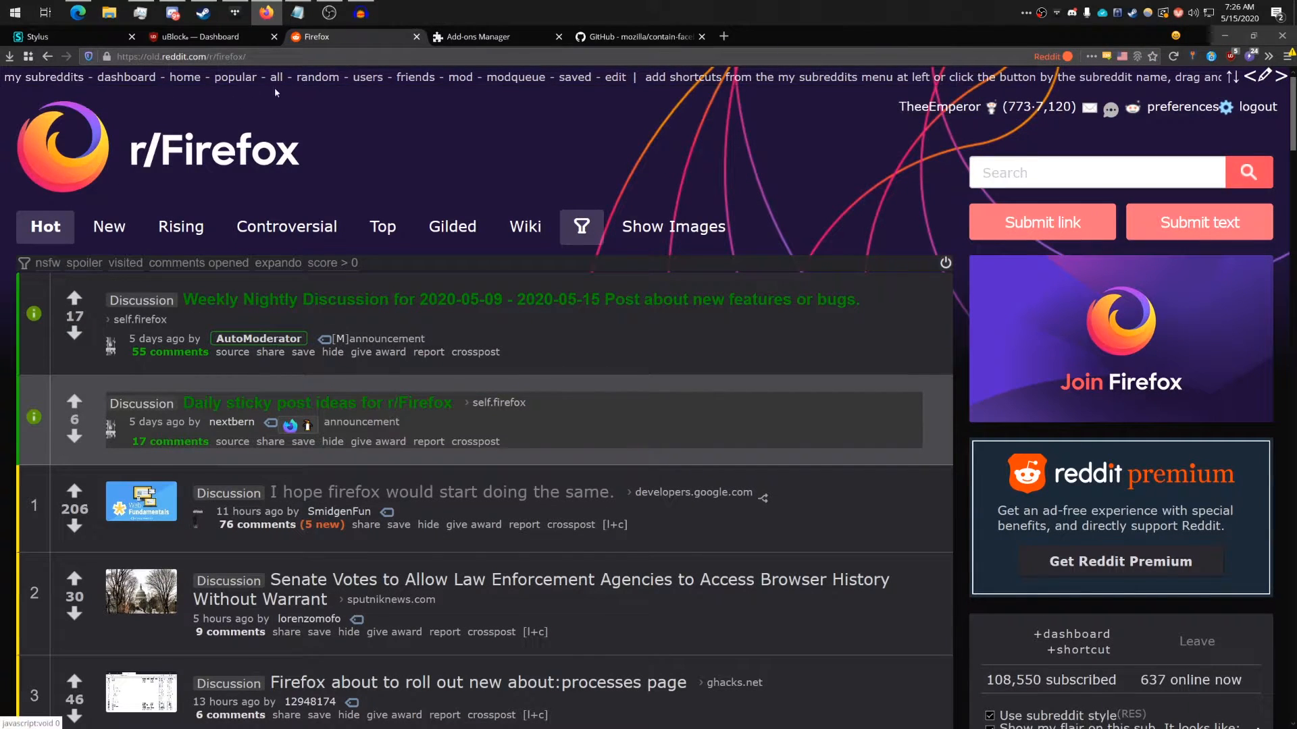
drag(651, 77, 791, 213)
click(767, 361)
- Read the Daily sticky post ideas comments, then go back to the subreddit
click(170, 441)
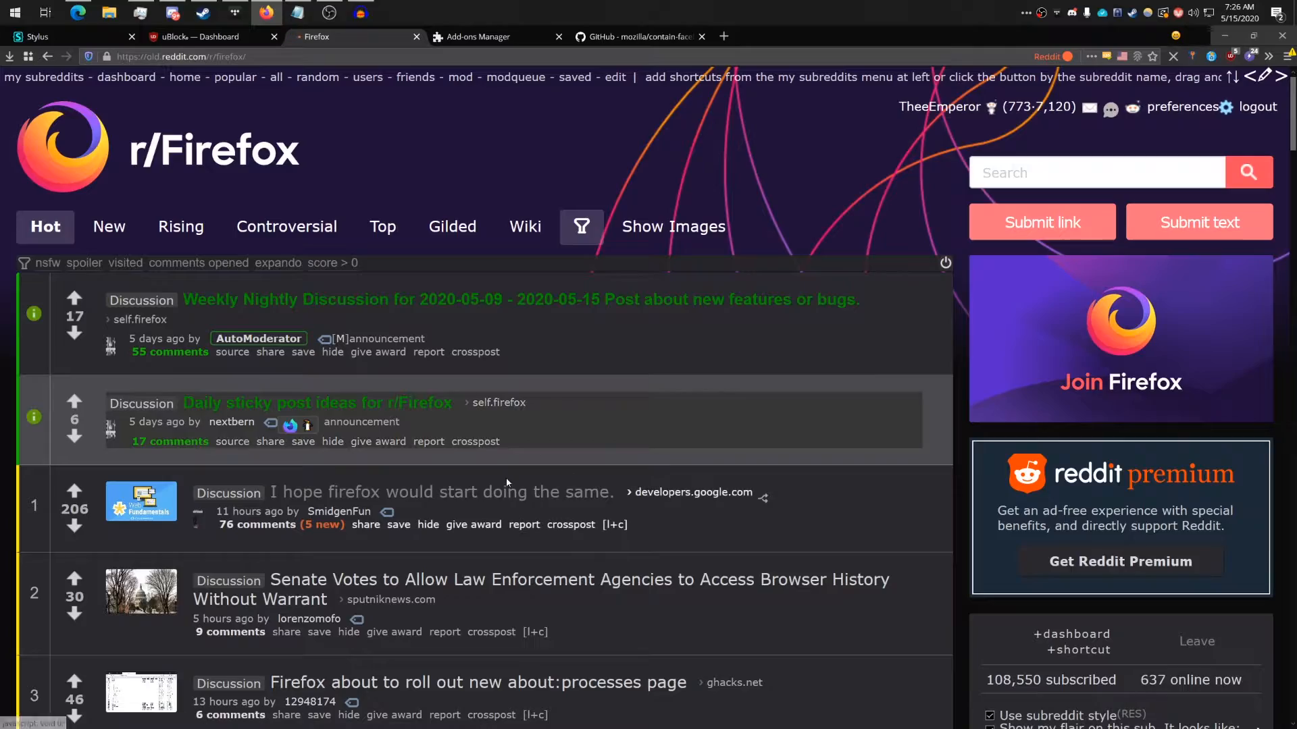
scroll(505, 472, down, 12)
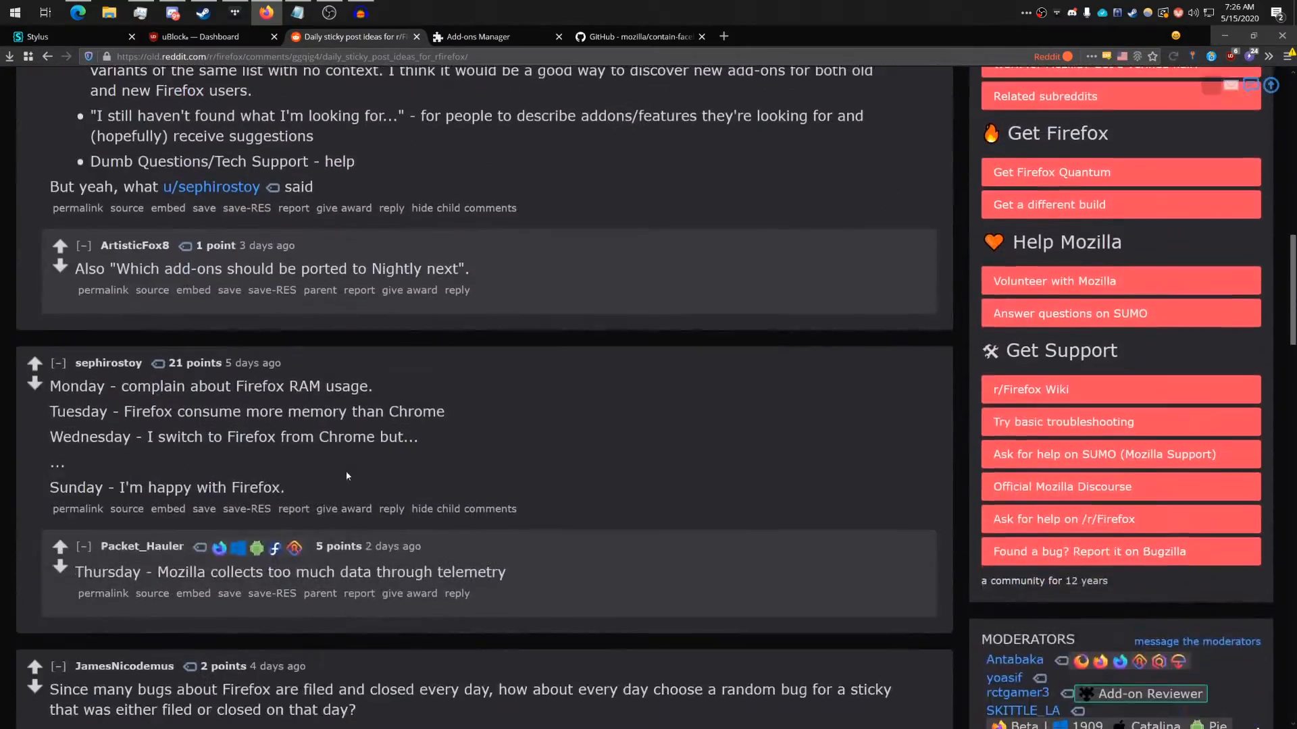
scroll(346, 471, up, 4)
scroll(384, 479, down, 15)
scroll(392, 432, up, 14)
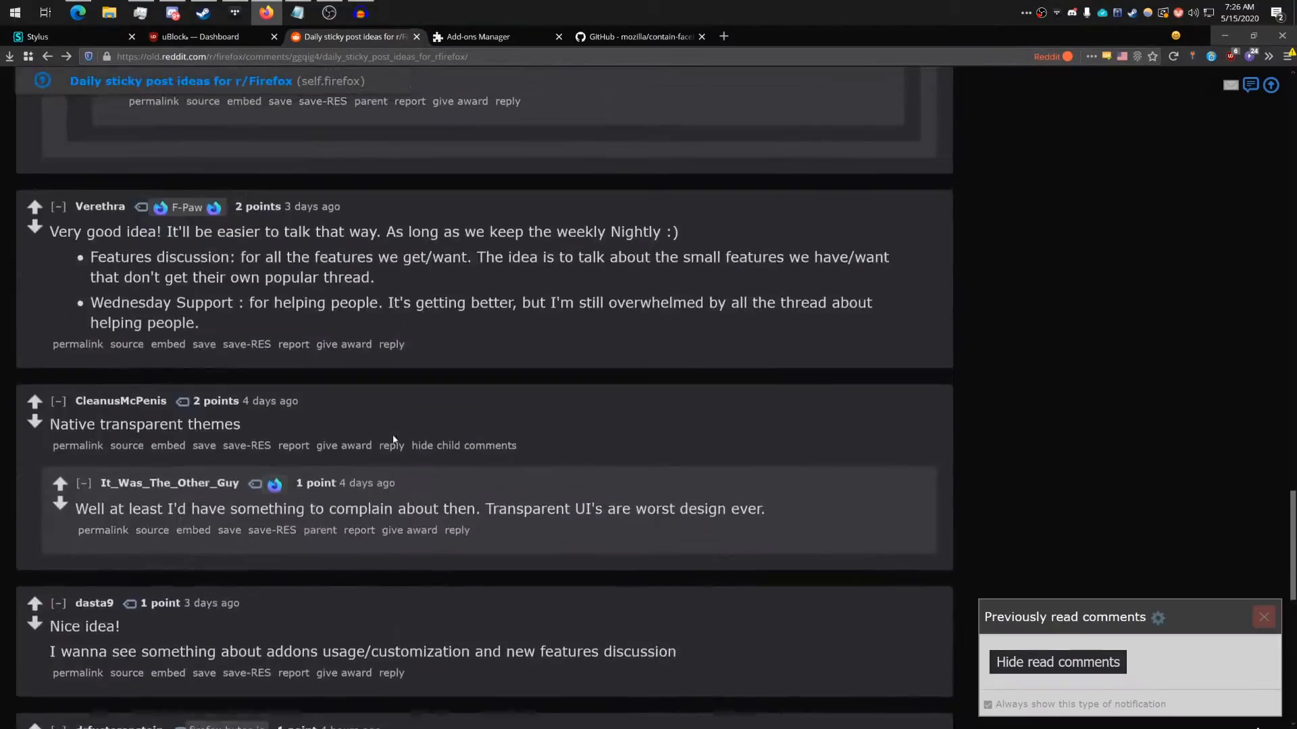
key(alt+Left)
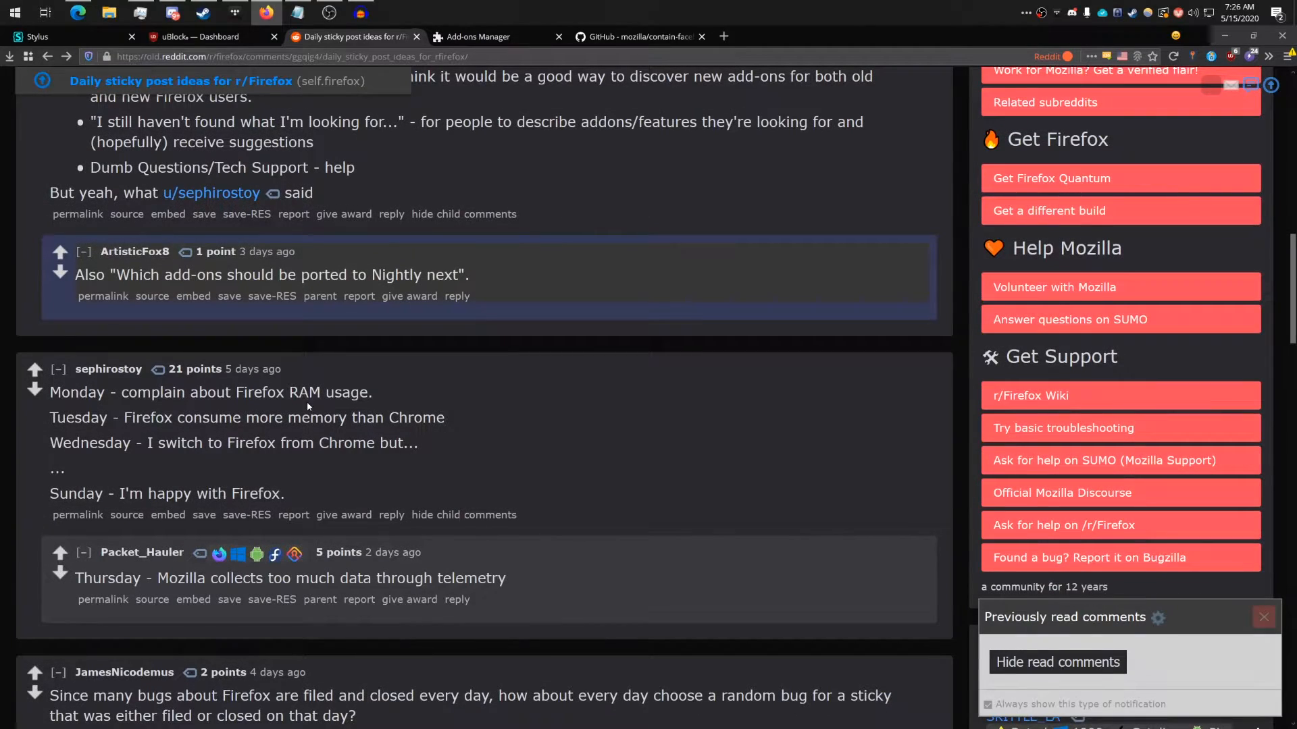
scroll(318, 405, up, 12)
scroll(291, 396, down, 3)
scroll(292, 395, up, 3)
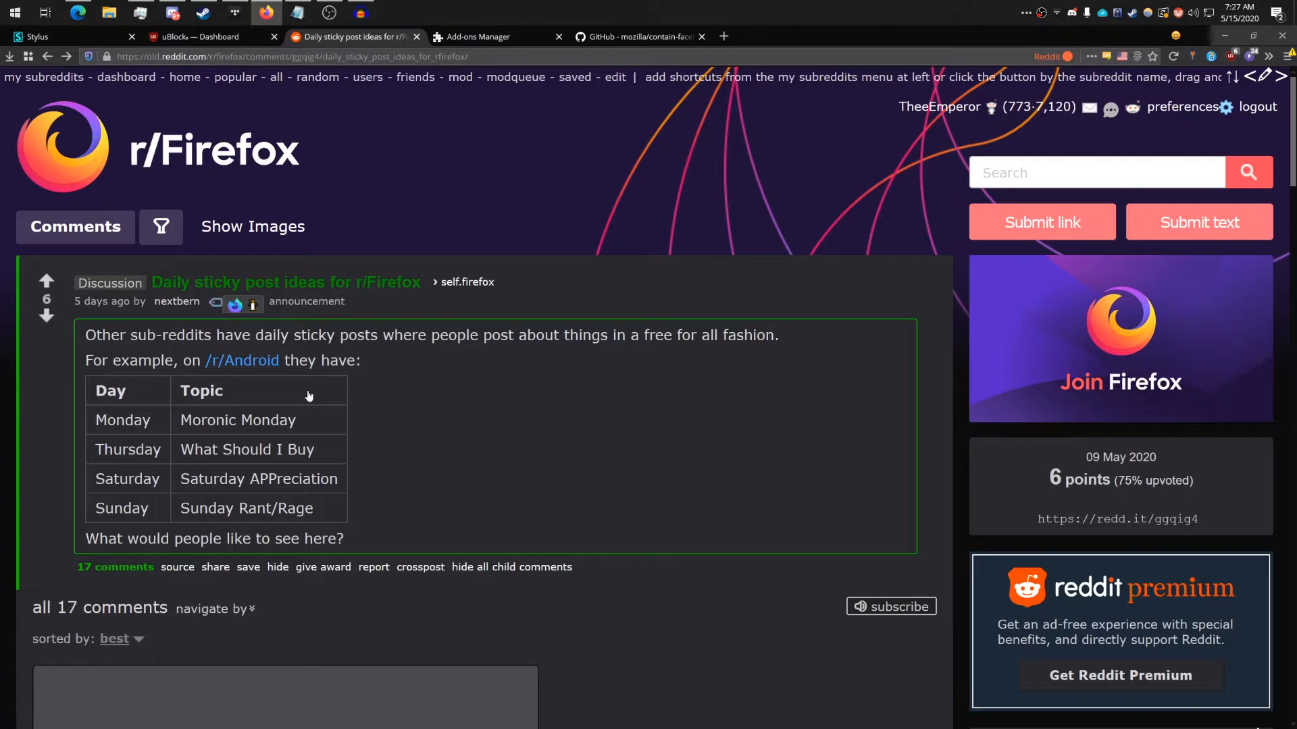
- Load the reddit front page, open the subscribed subreddits list, and open two items in new tabs
click(74, 159)
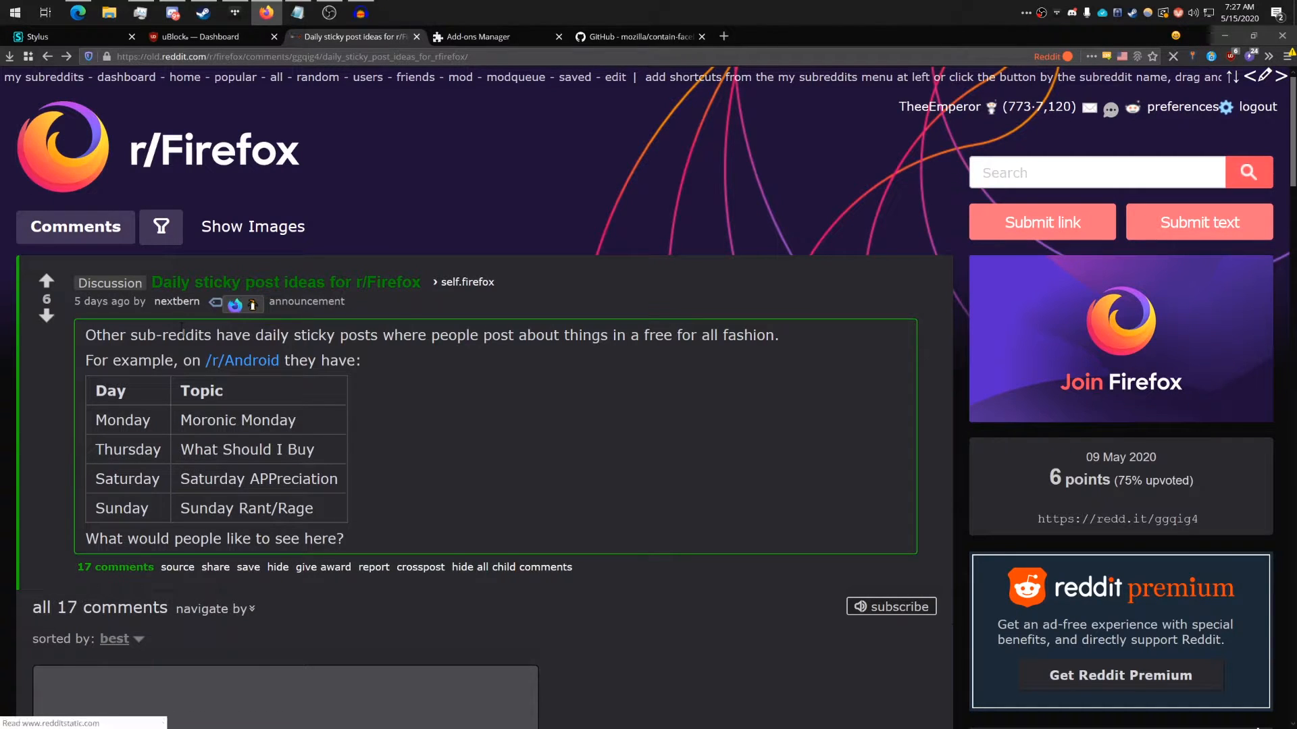
click(54, 77)
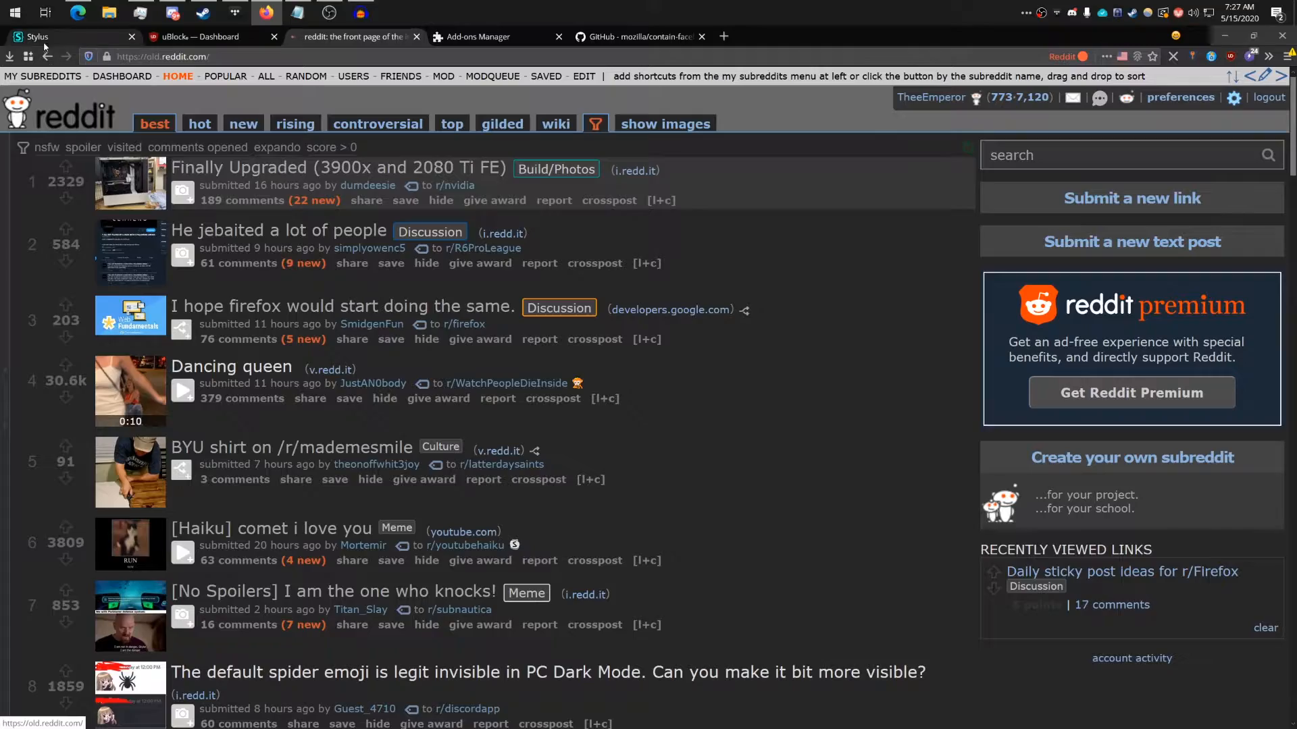
middle_click(783, 256)
middle_click(788, 466)
scroll(621, 414, up, 5)
scroll(656, 437, down, 5)
scroll(657, 437, up, 15)
scroll(625, 382, down, 20)
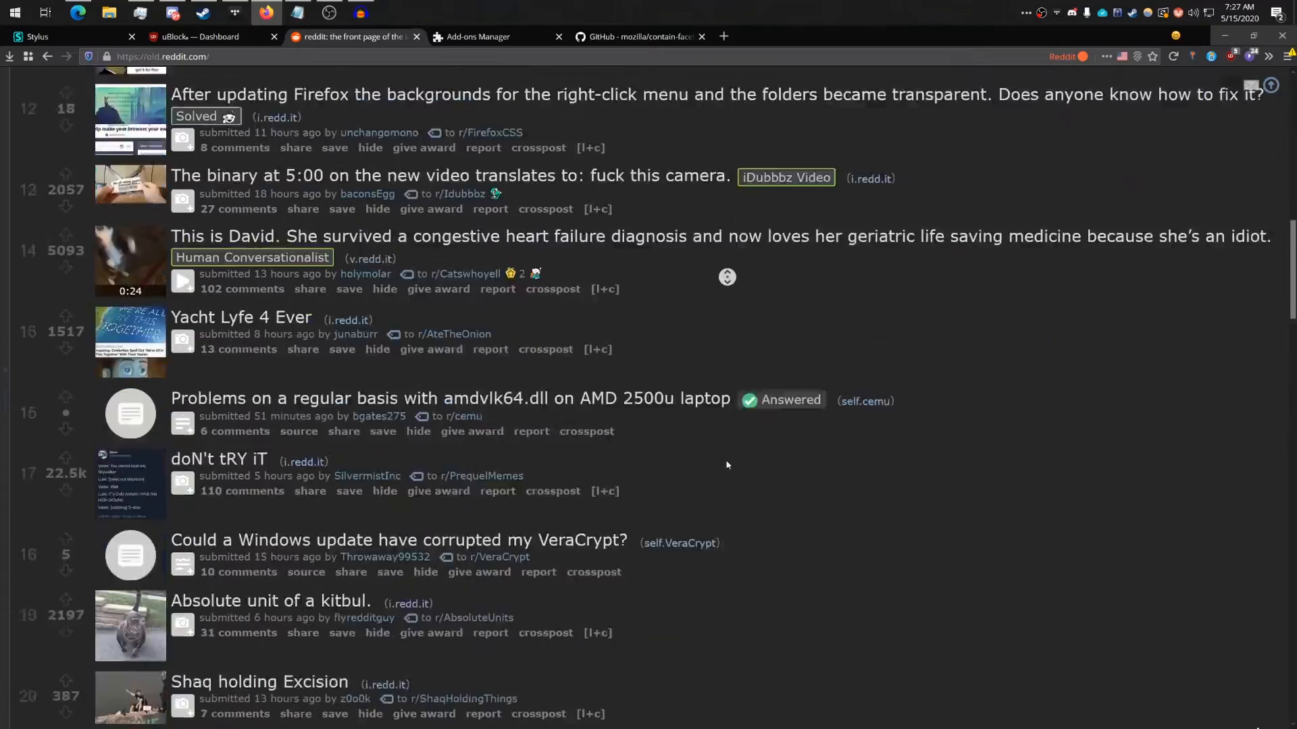
scroll(280, 587, up, 20)
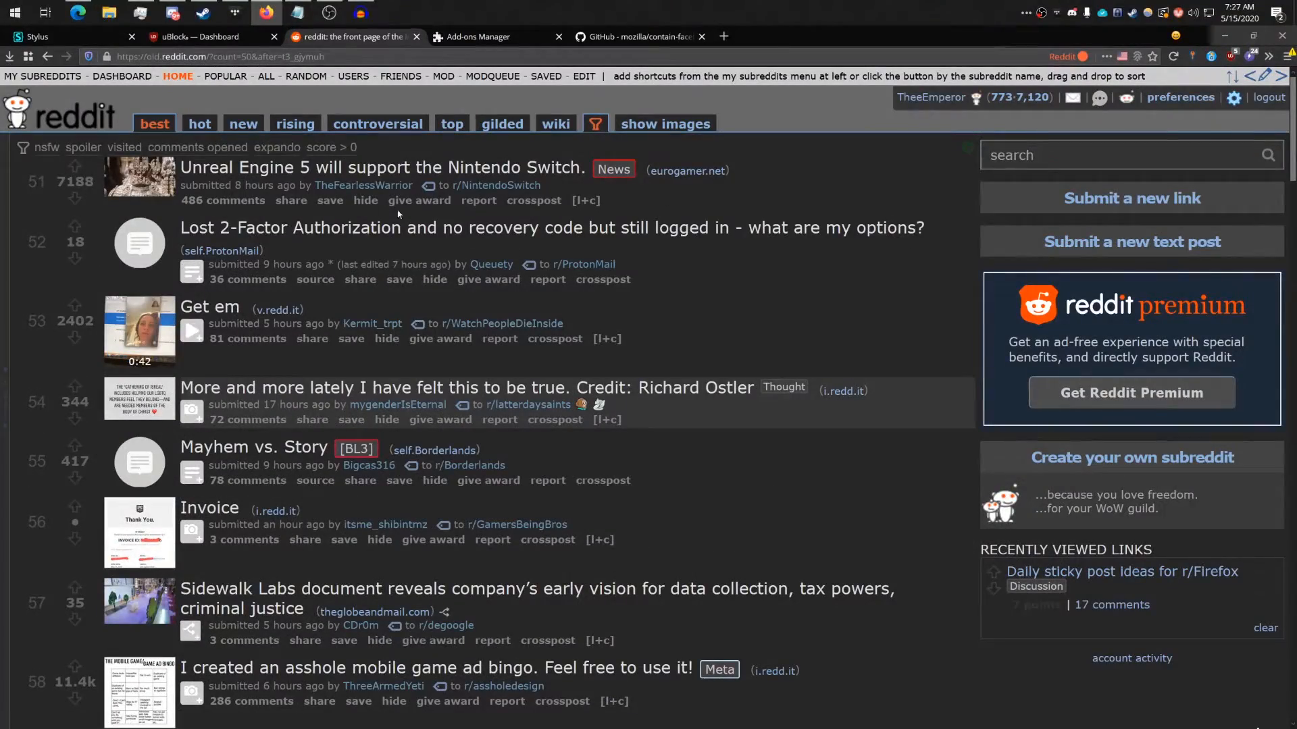
drag(199, 57, 125, 98)
click(35, 202)
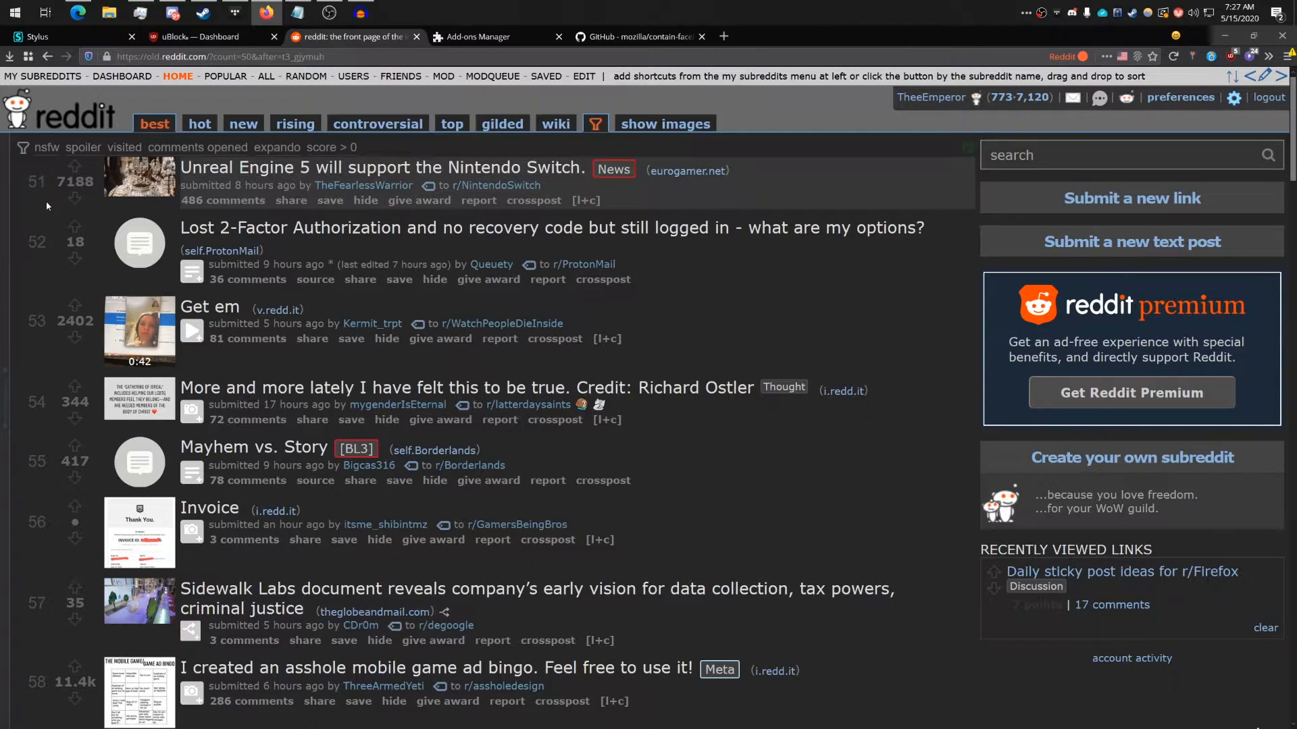
- Open Stylus's details, then check the Cookie AutoDelete popup on the reddit tab
click(526, 42)
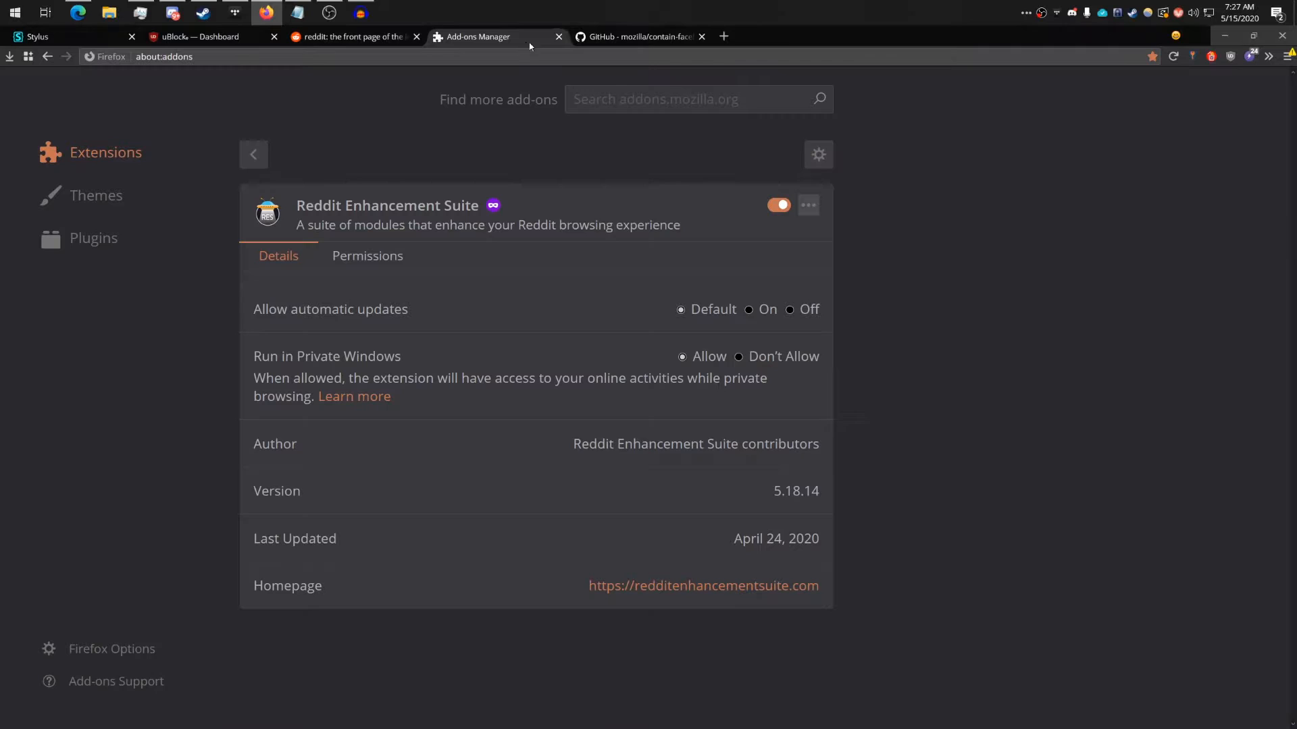
click(254, 156)
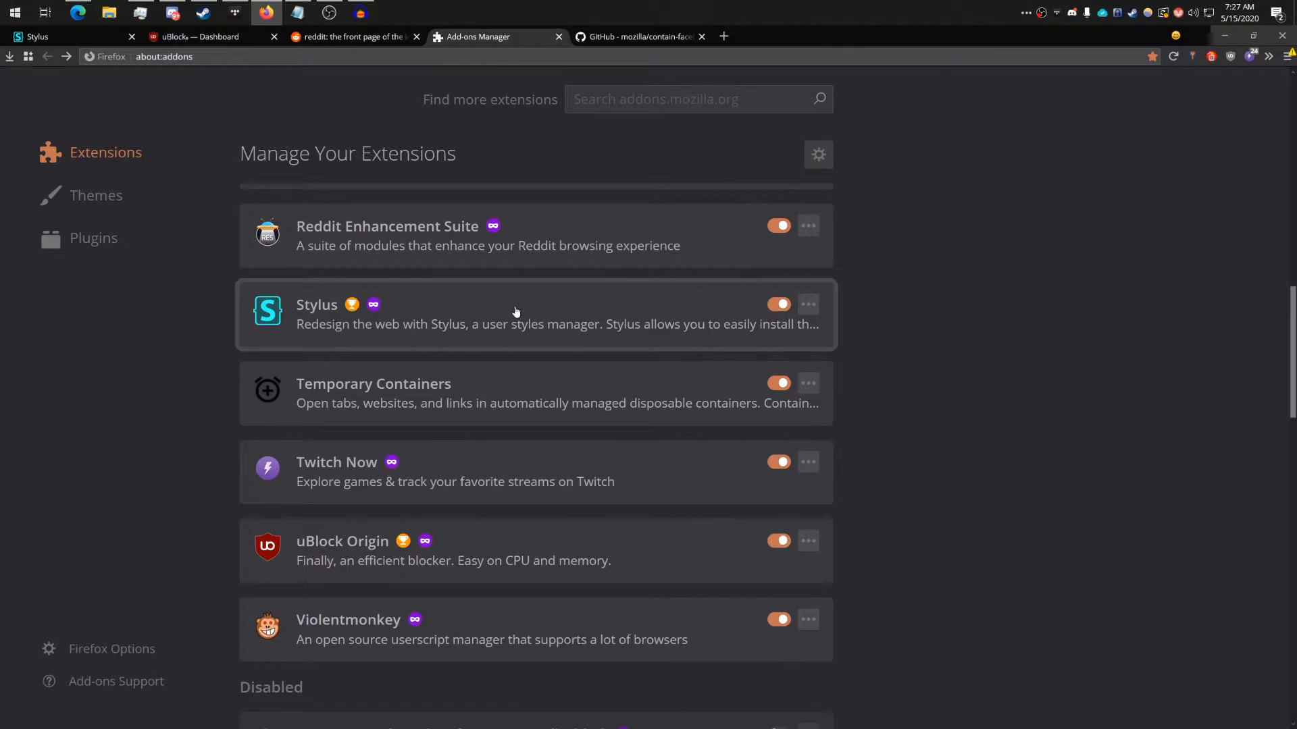
click(510, 301)
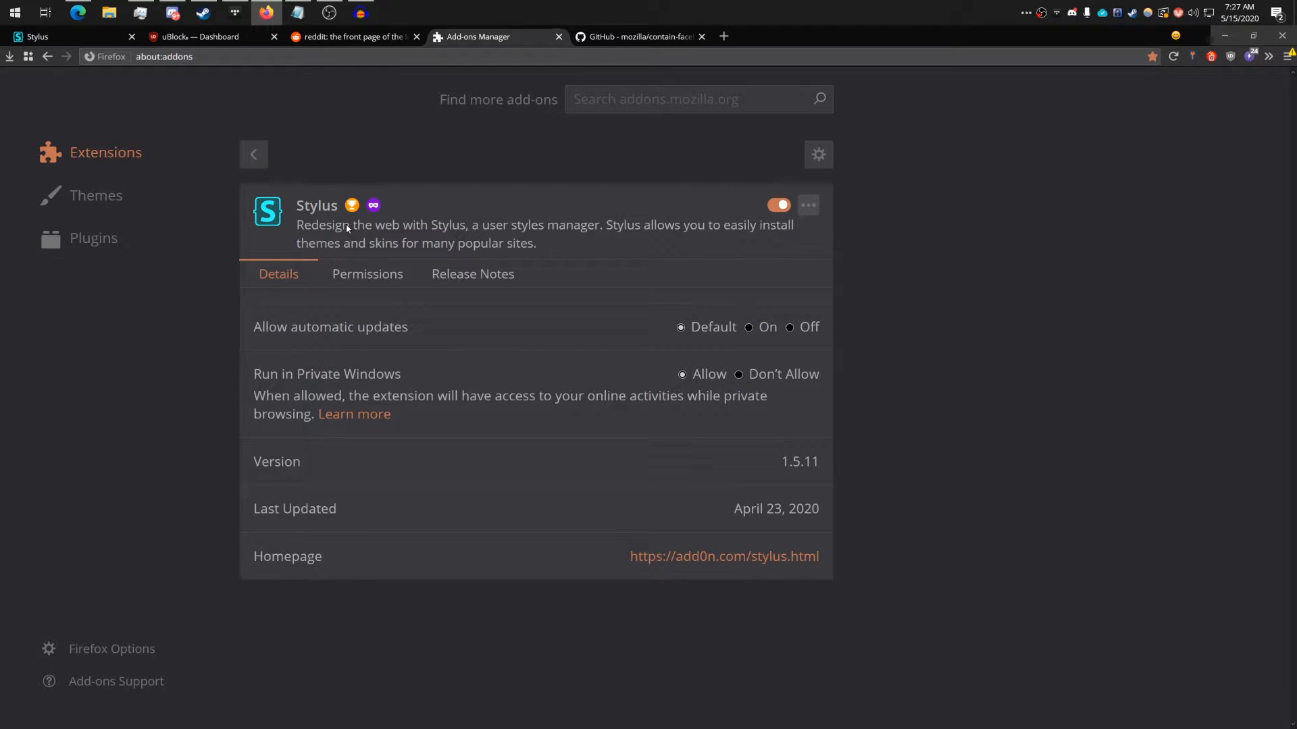
click(351, 36)
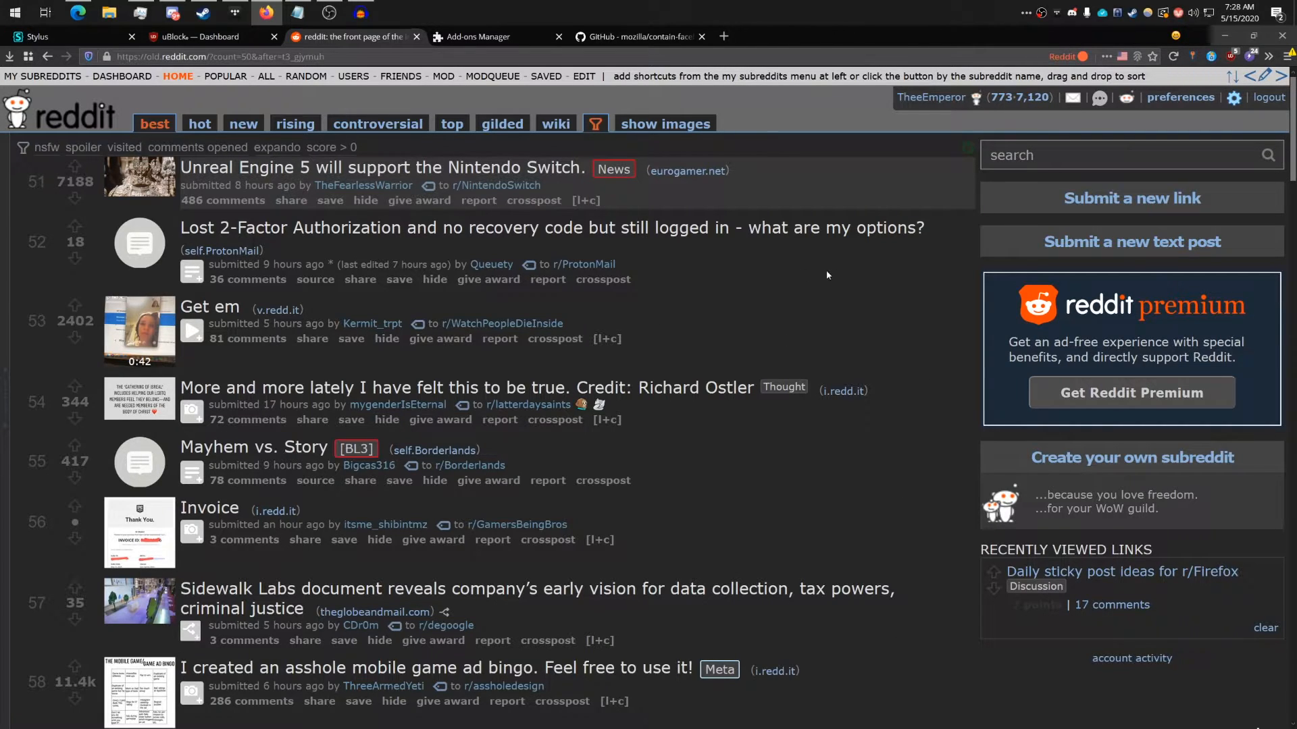
click(1209, 60)
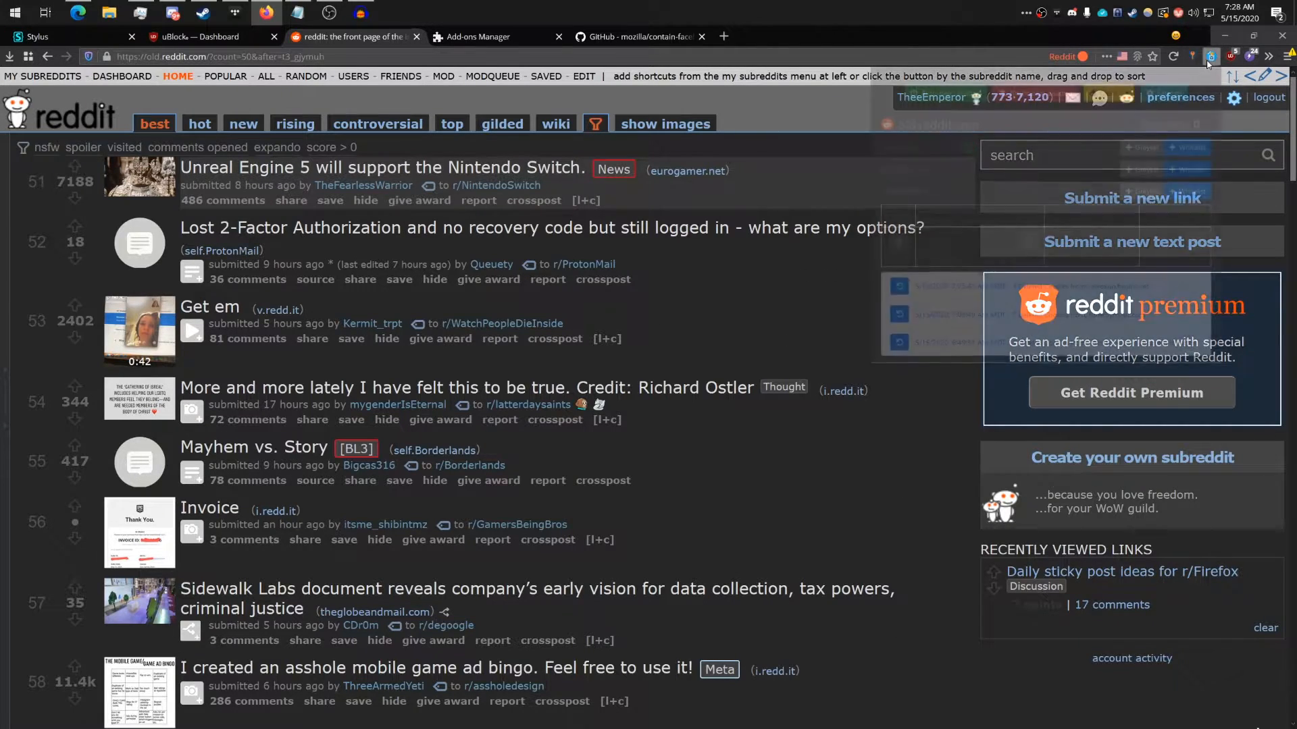
click(763, 306)
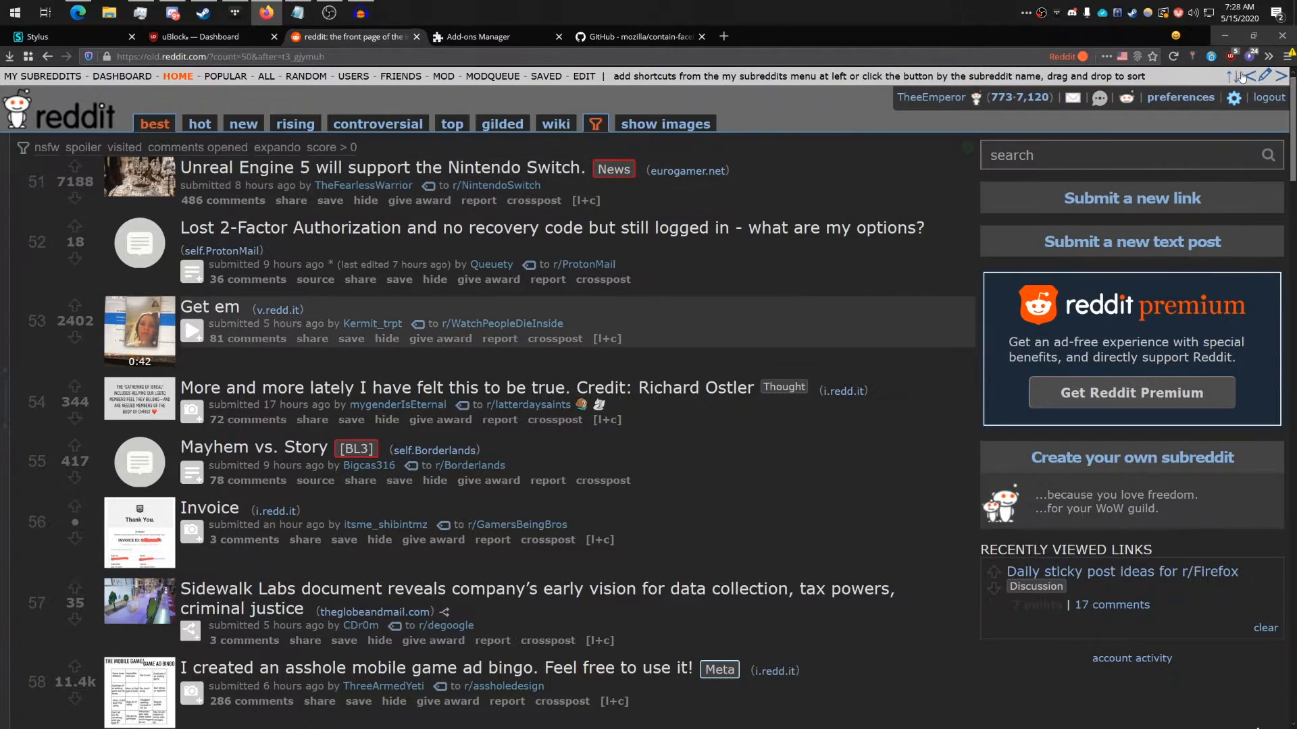
- Scroll through Stylus's Installed Styles manager, then view Temporary Containers' details (version 1.8)
click(1268, 56)
click(1214, 94)
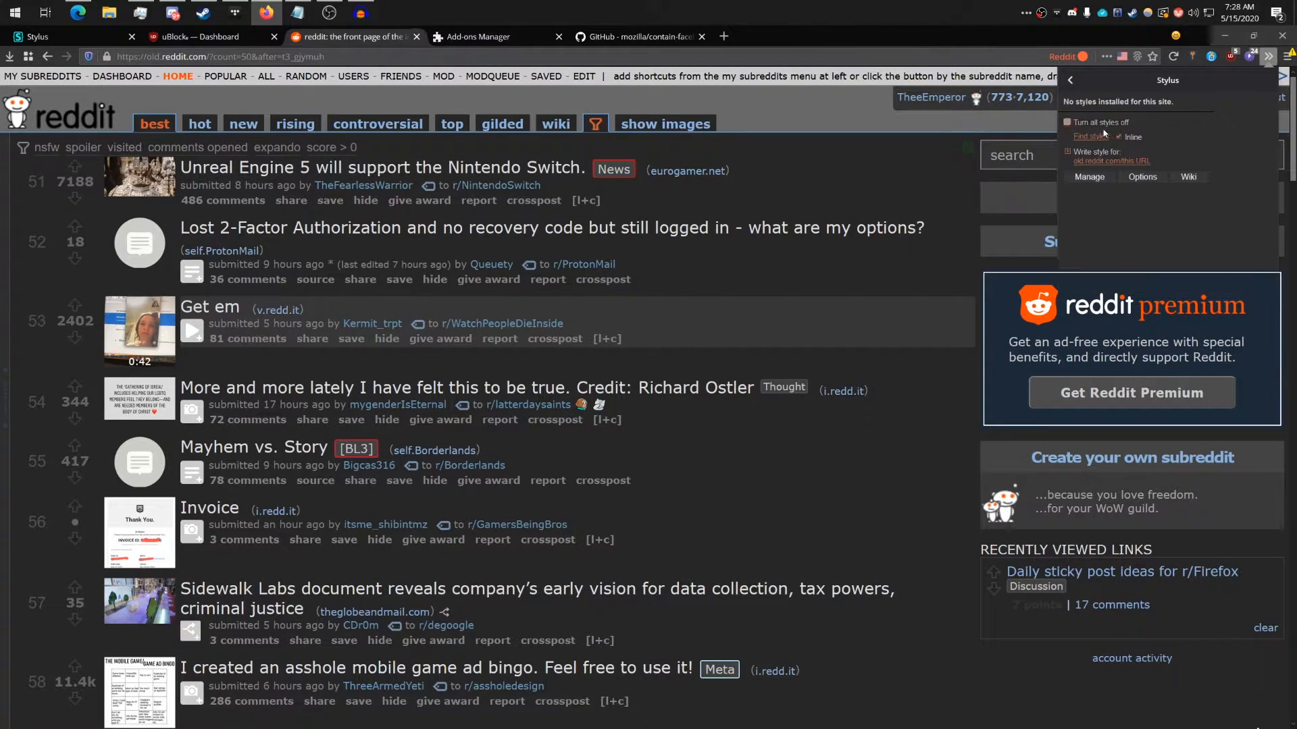
click(1088, 177)
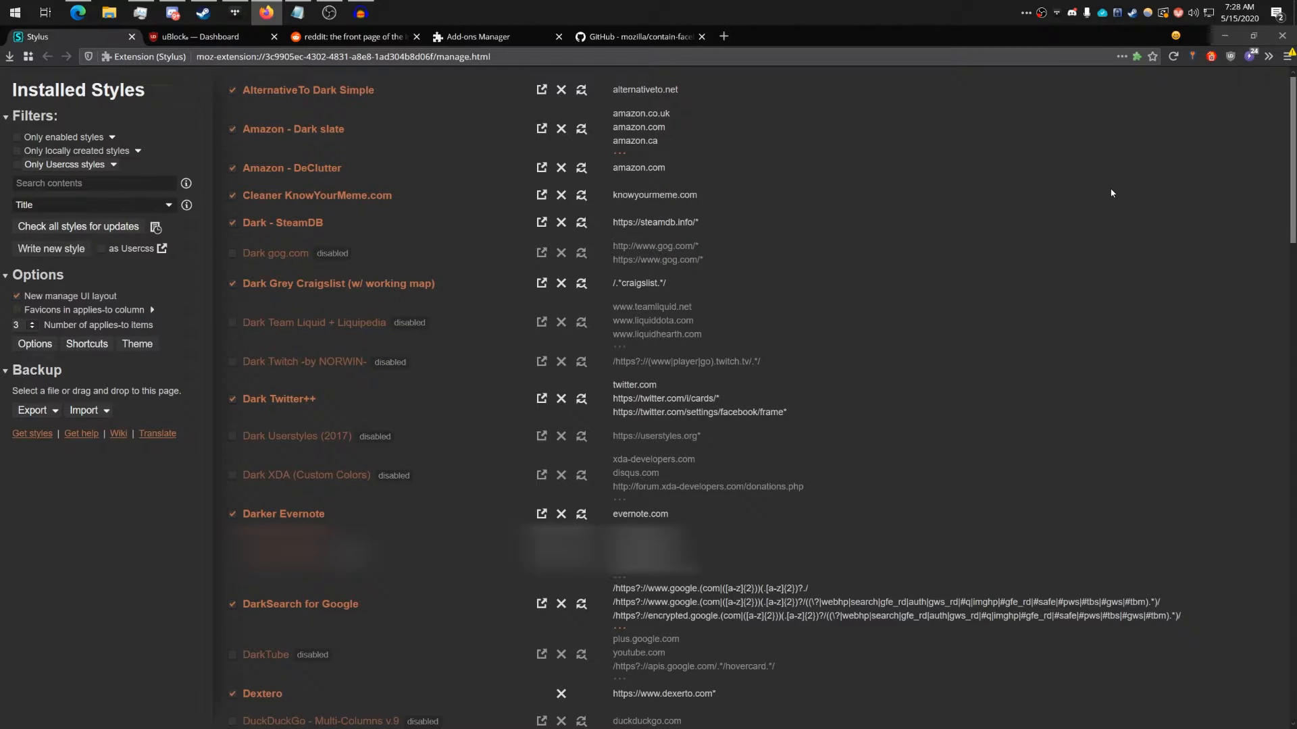
scroll(1111, 192, down, 10)
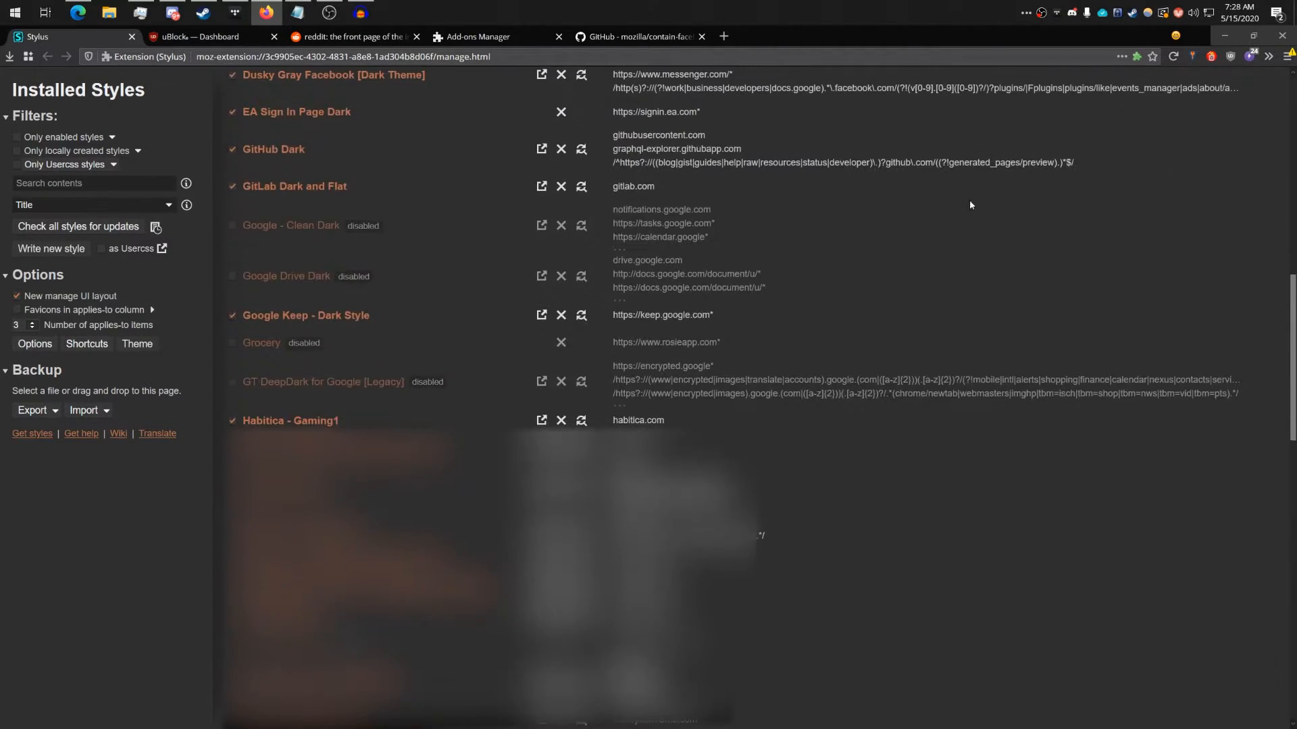
scroll(966, 335, down, 3)
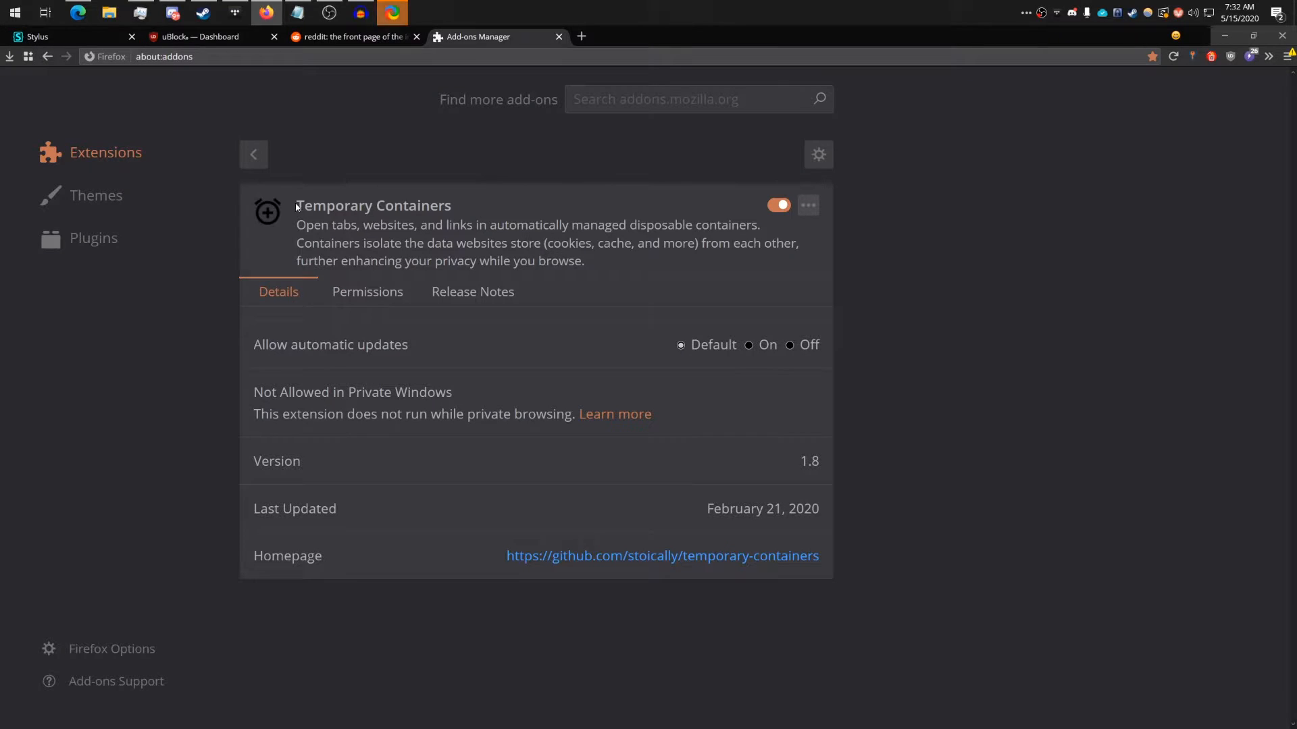
drag(295, 205, 518, 207)
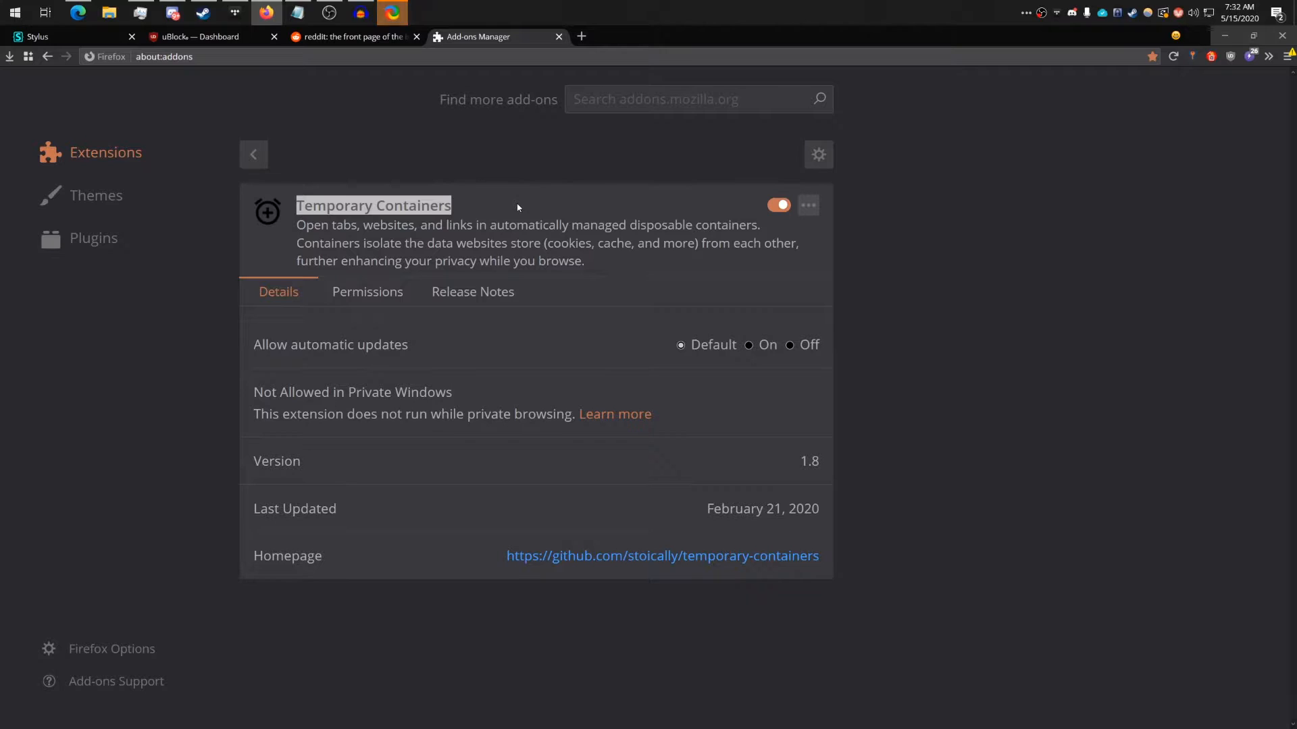
click(464, 207)
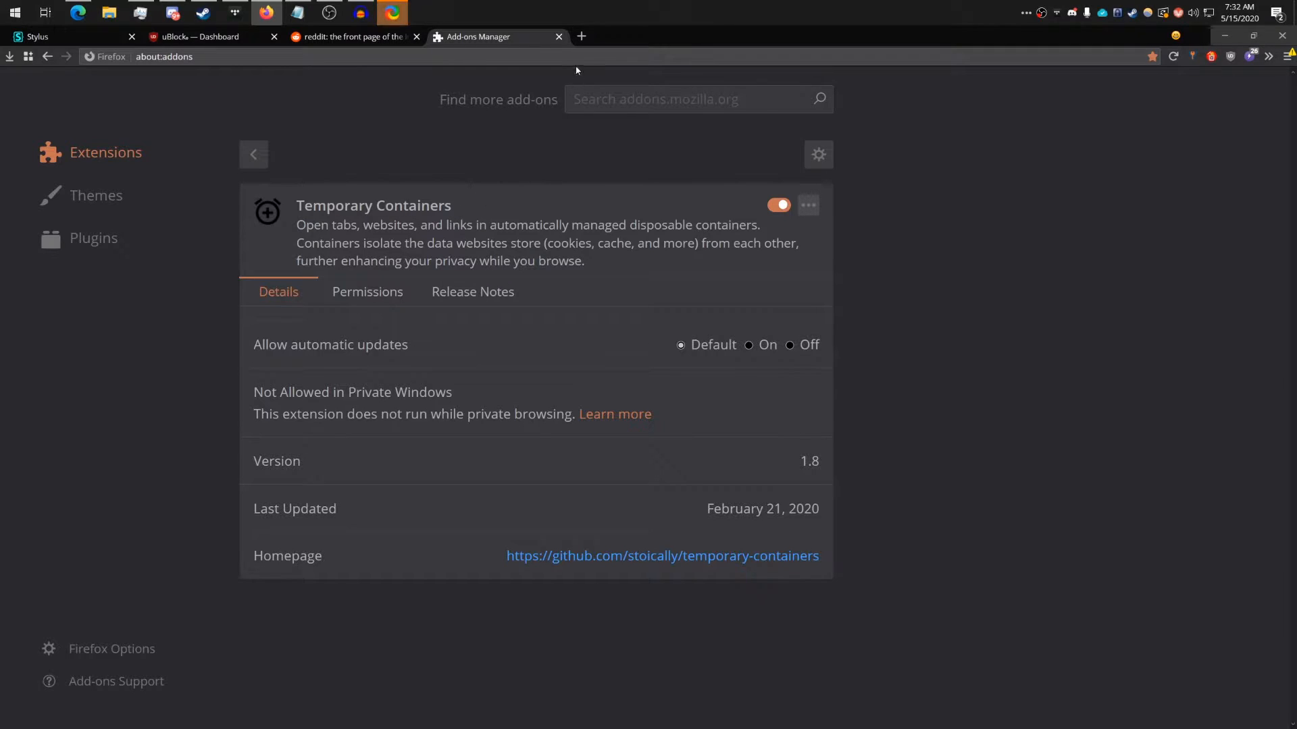
key(ctrl+t)
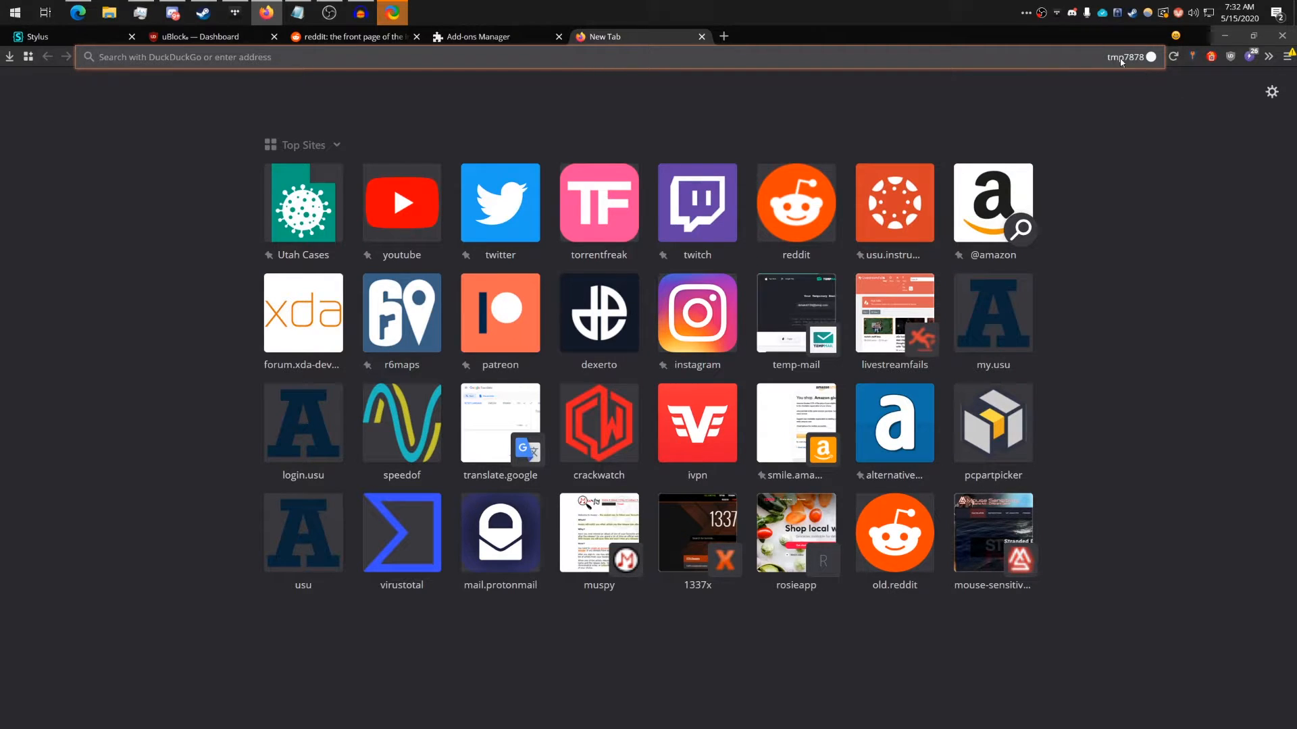
key(ctrl+t)
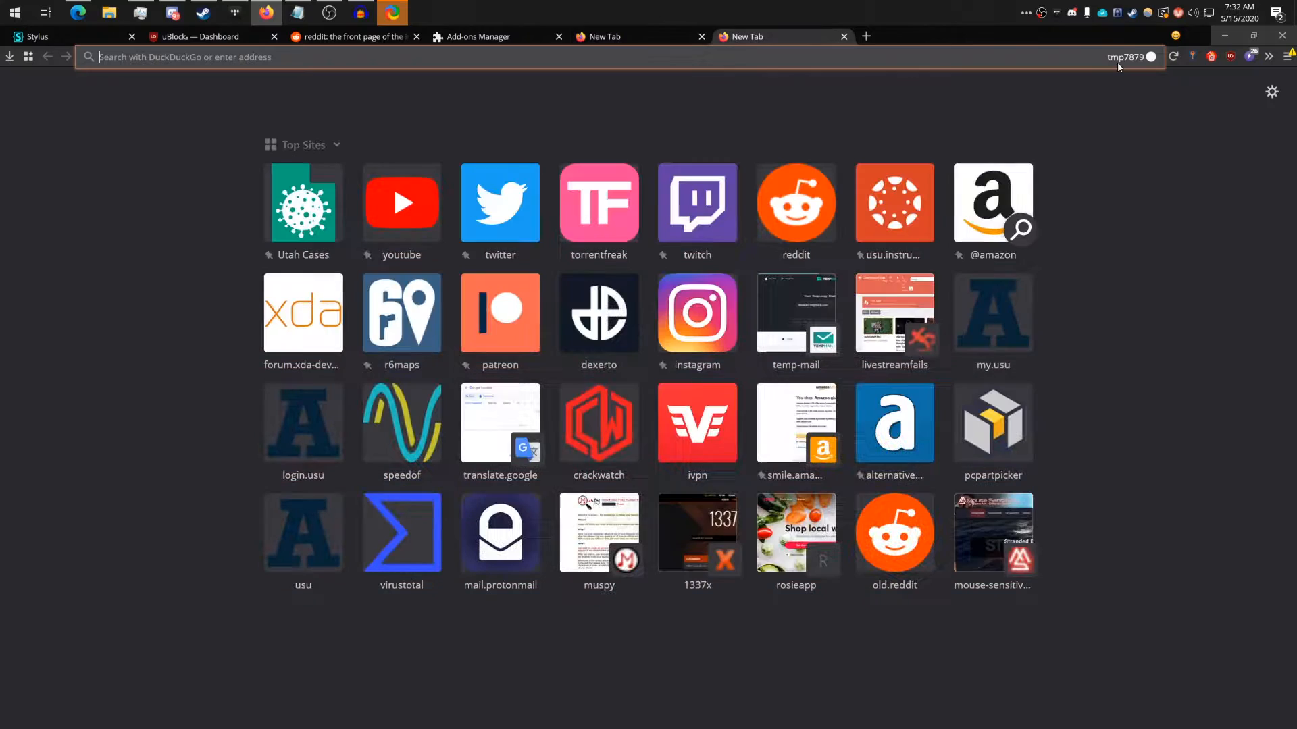
key(ctrl+t)
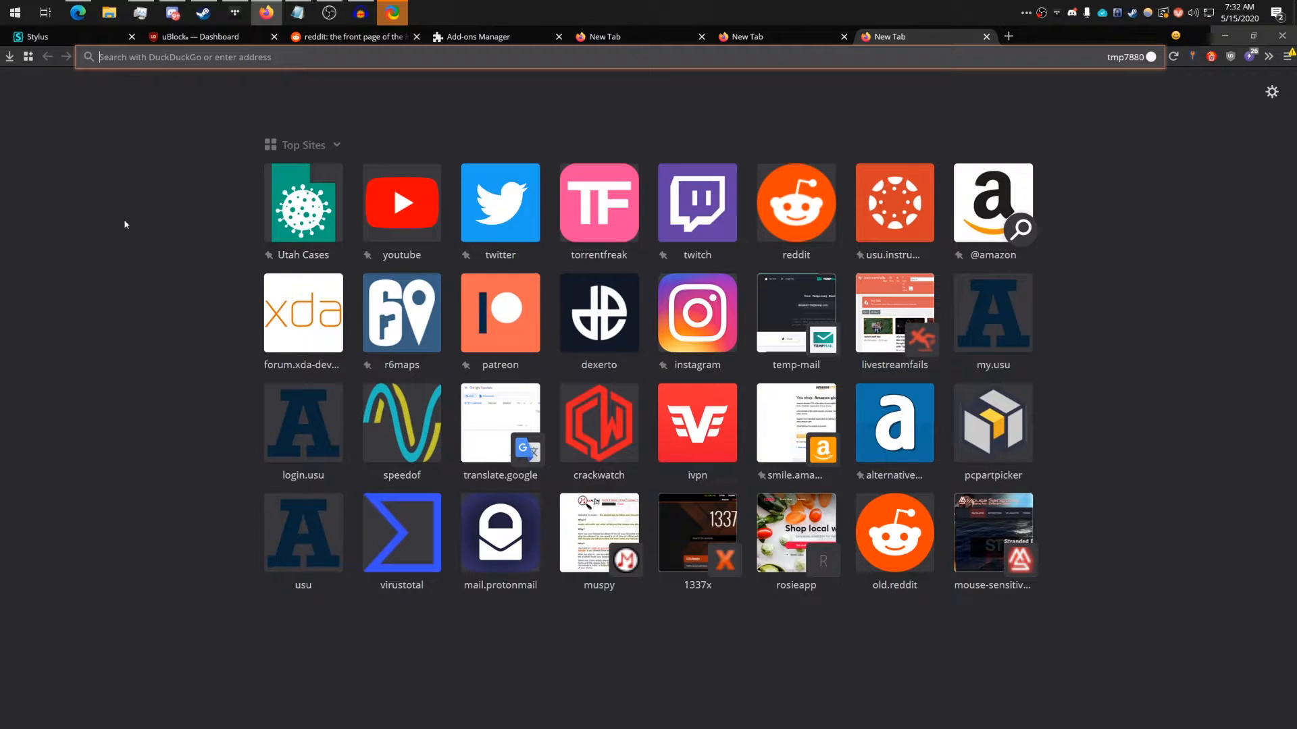
key(ctrl+w)
key(ctrl+w)
key(ctrl+w)
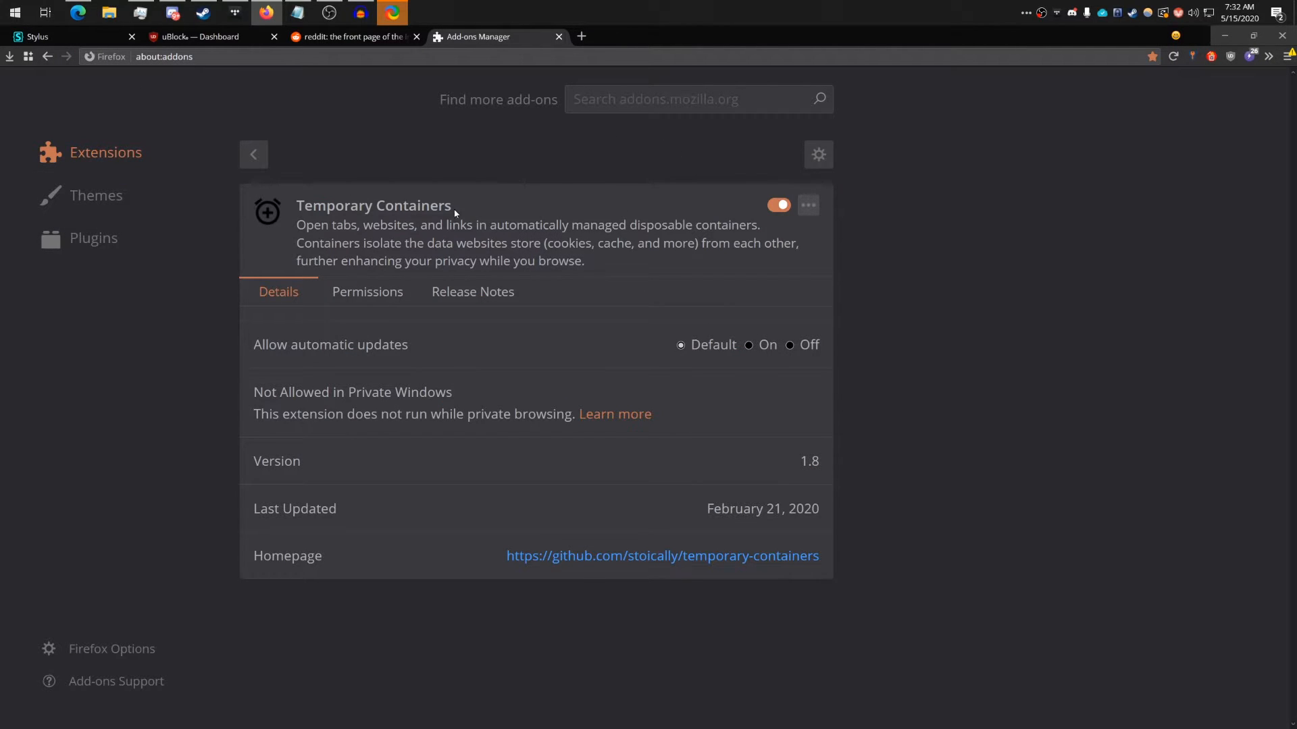
- Open Twitch Now's details, show its followed streams and refresh the list
click(254, 154)
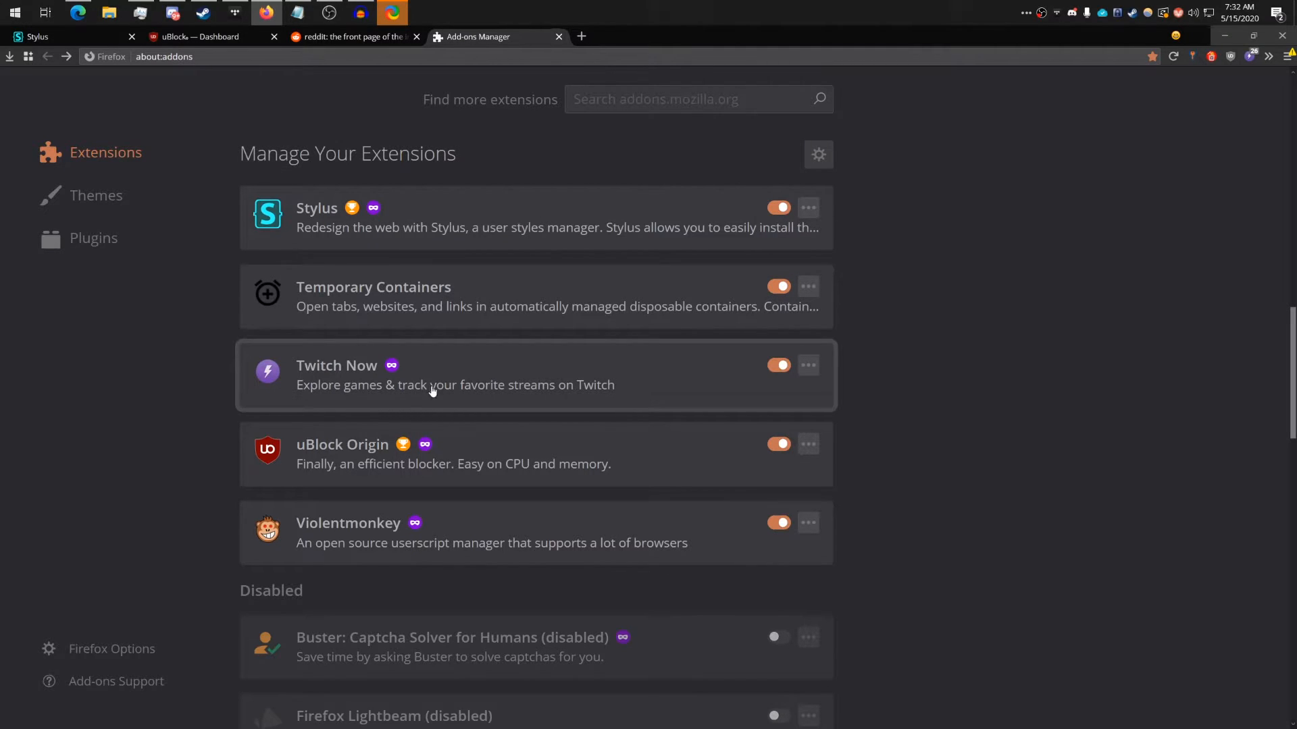
click(493, 374)
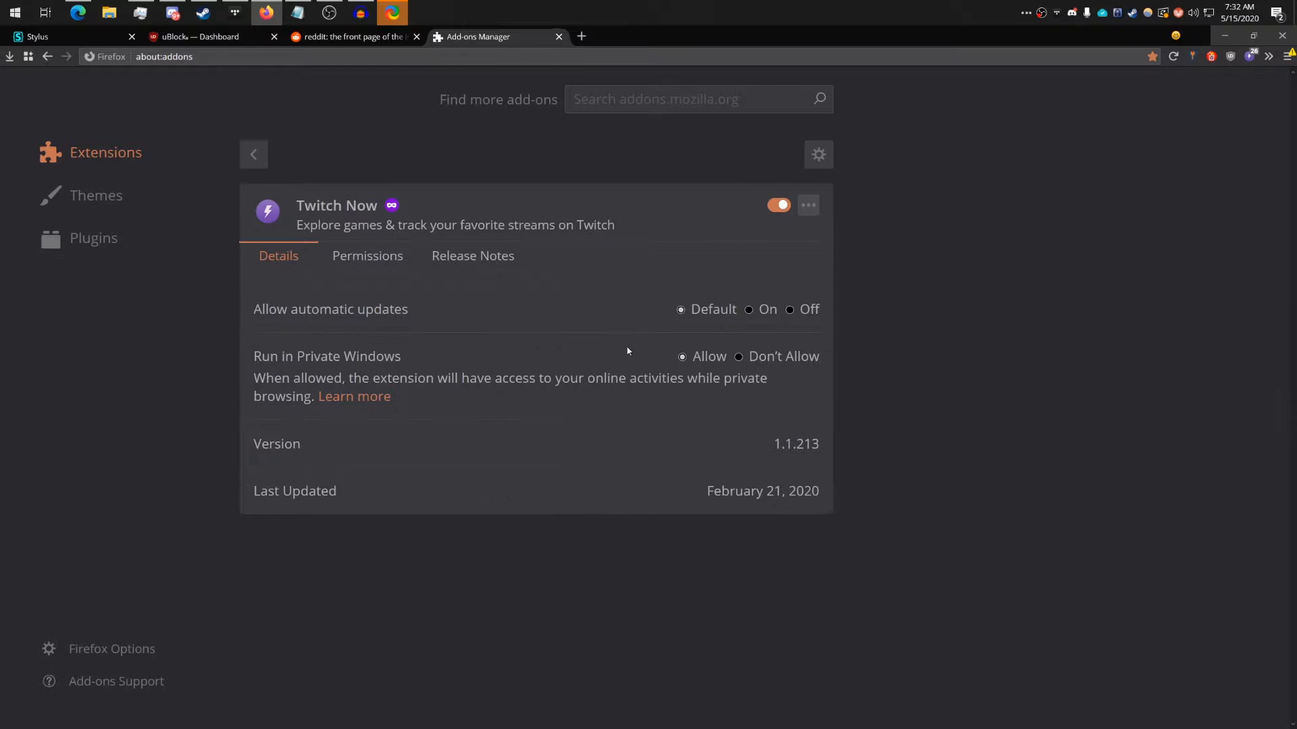
click(1250, 56)
click(1091, 79)
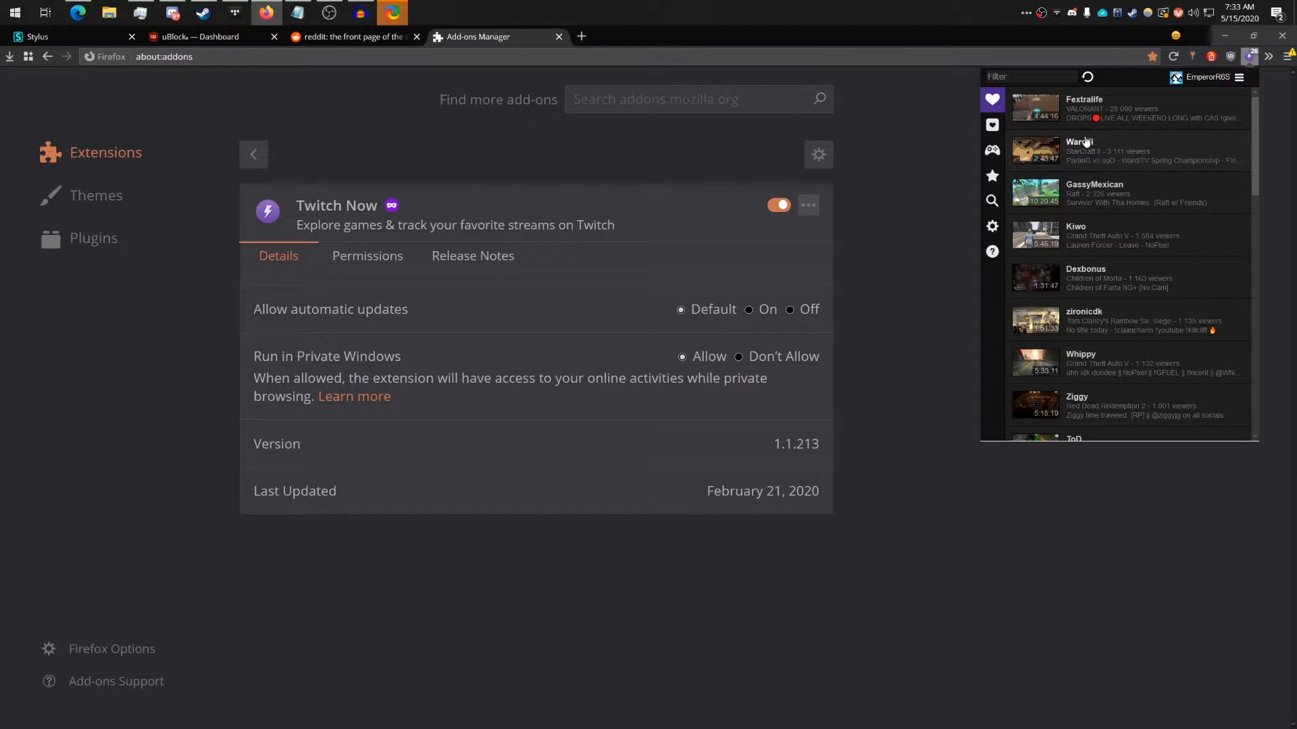
- Browse Twitch Now's top streams and game covers, close the popup, then open uBlock Origin's details
click(992, 178)
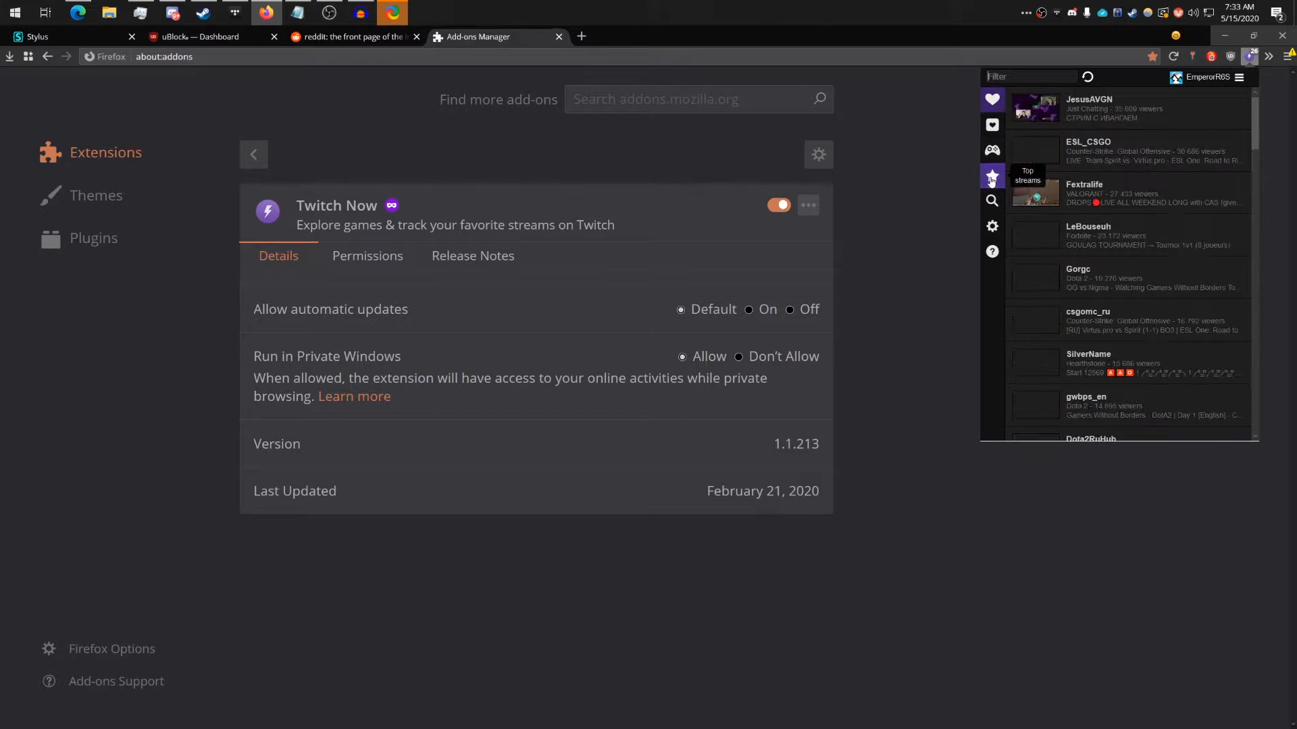
scroll(1000, 162, down, 2)
click(1002, 154)
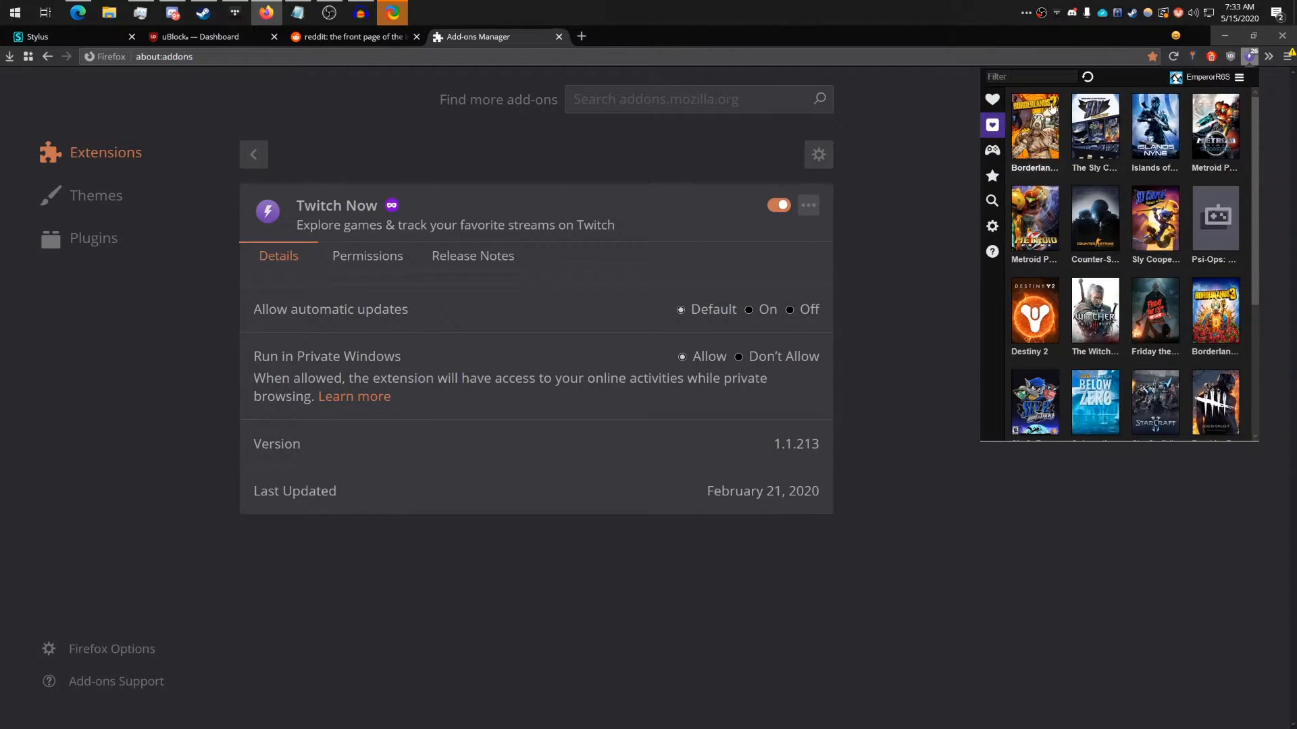
click(999, 99)
scroll(1159, 197, down, 10)
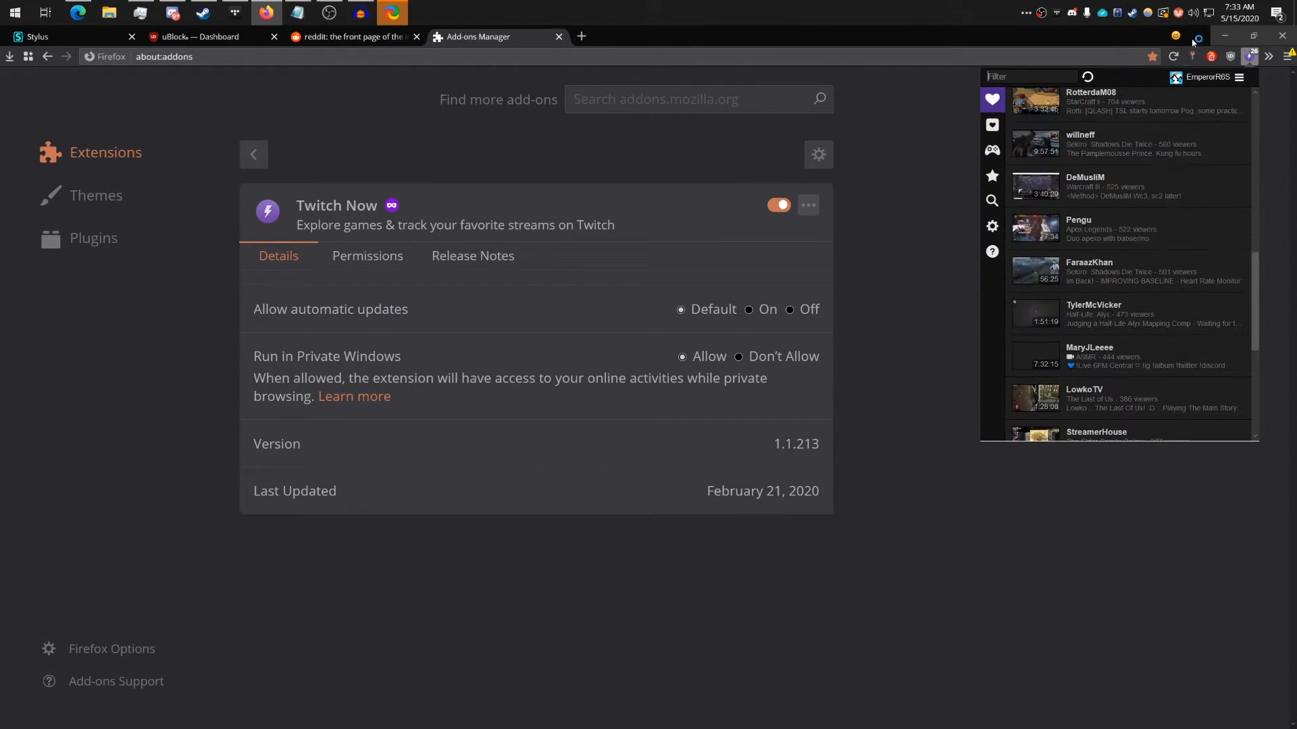
click(715, 227)
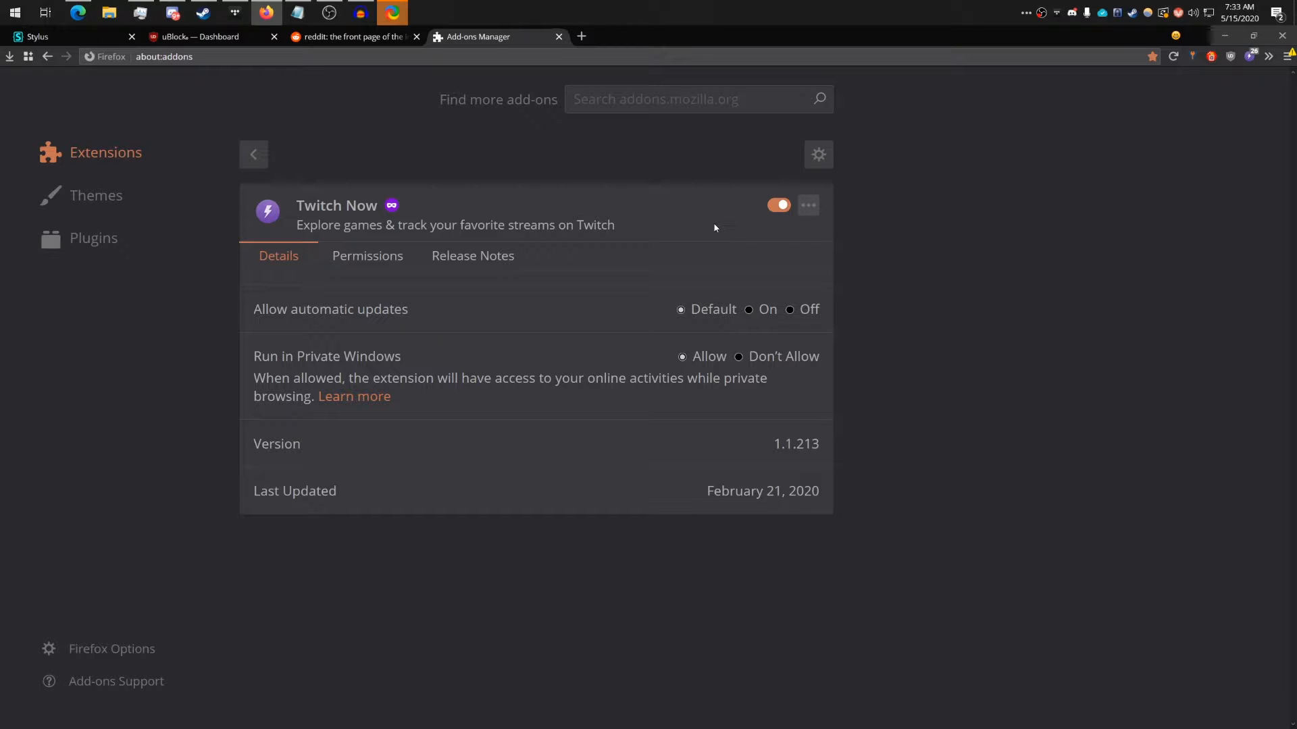
key(alt+Left)
click(549, 377)
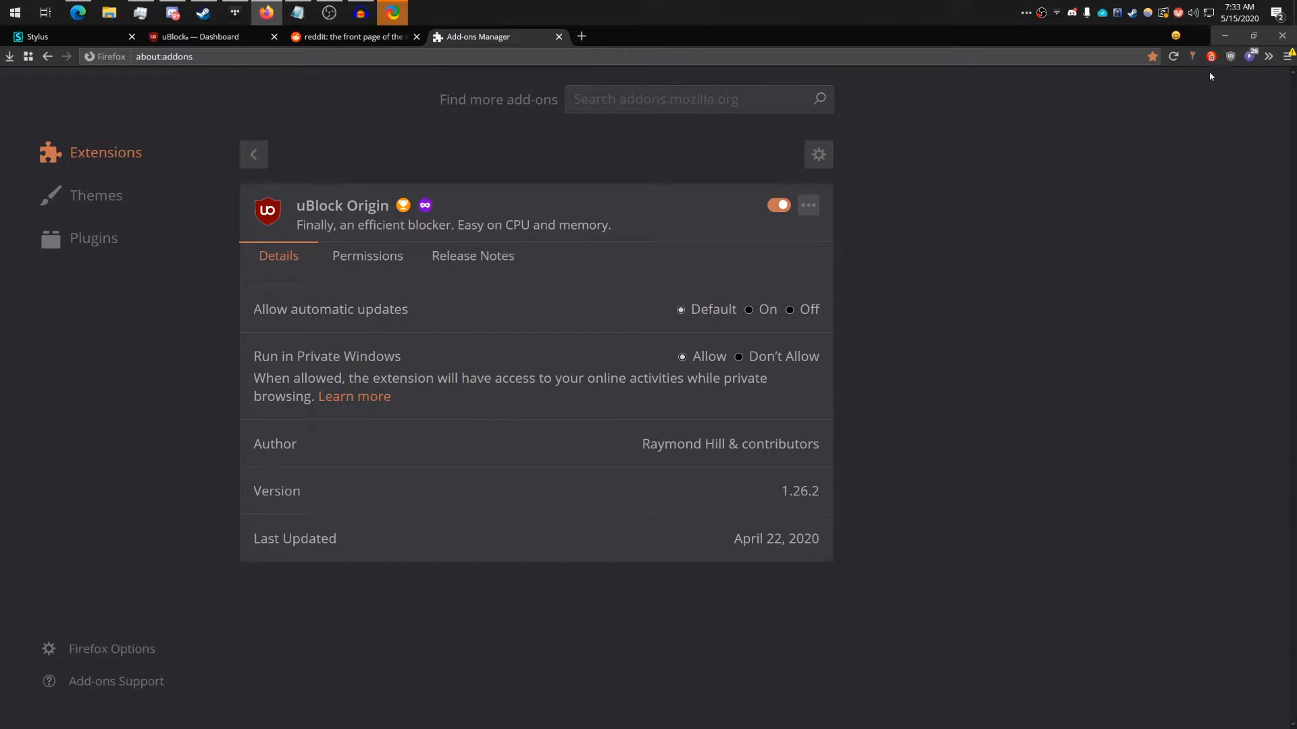
- Open the uBlock Origin dashboard from its toolbar popup and move its tab to the end
click(1230, 58)
click(1214, 169)
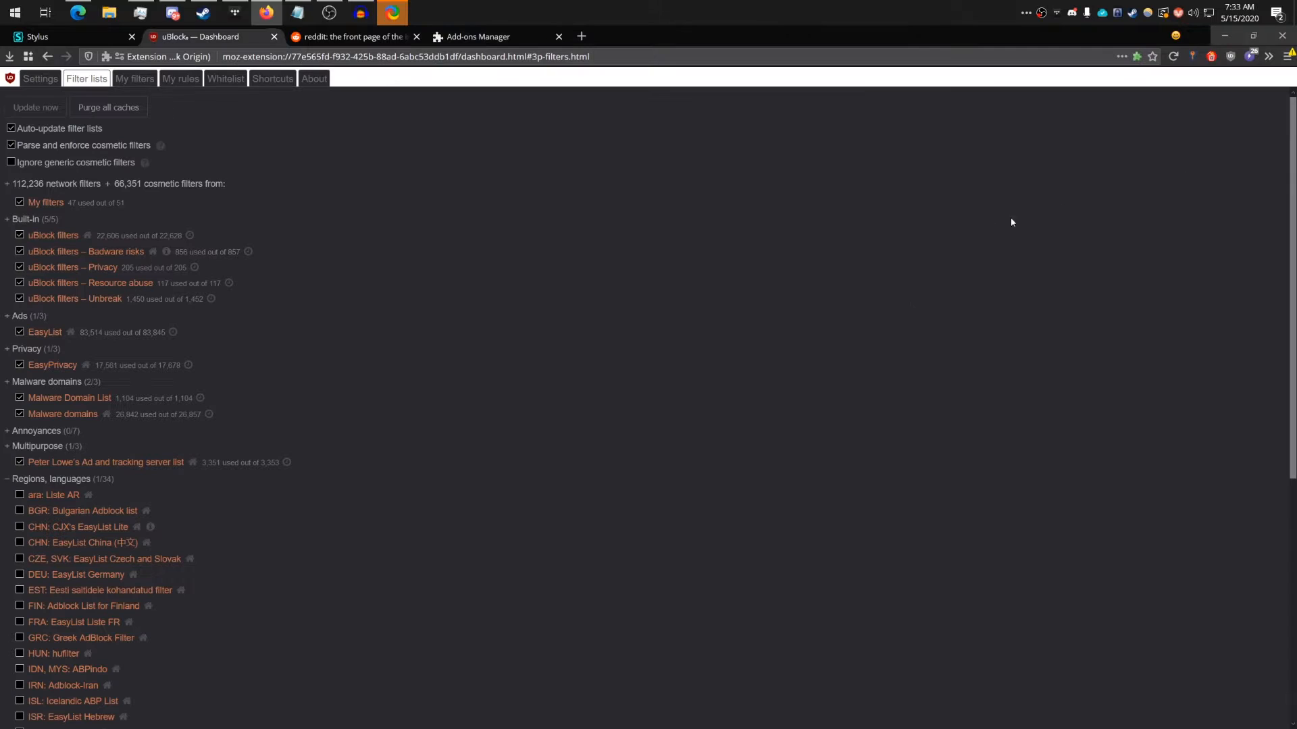
key(ctrl+shift+Page_Down)
key(ctrl+shift+Page_Down)
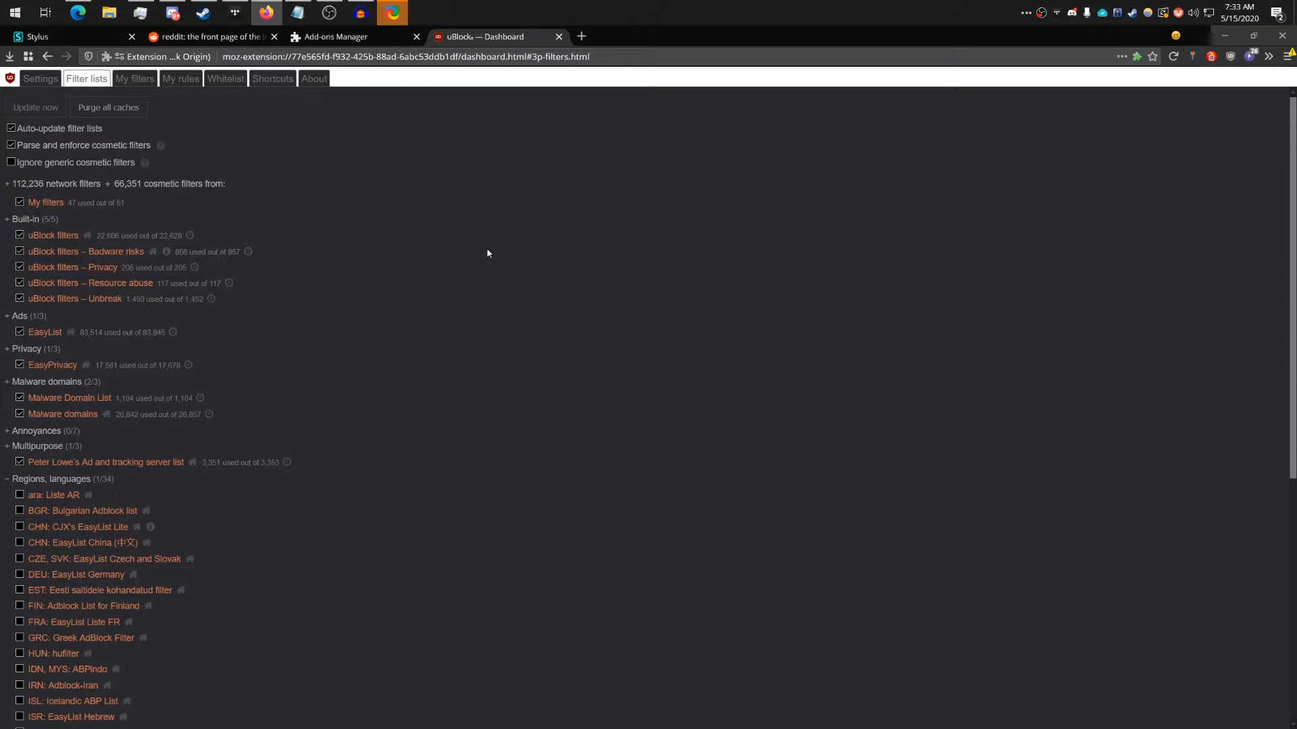
- Scroll through uBlock's Filter lists, close the dashboard, and open Violentmonkey's details
scroll(320, 289, down, 2)
scroll(320, 289, up, 3)
scroll(320, 289, up, 3)
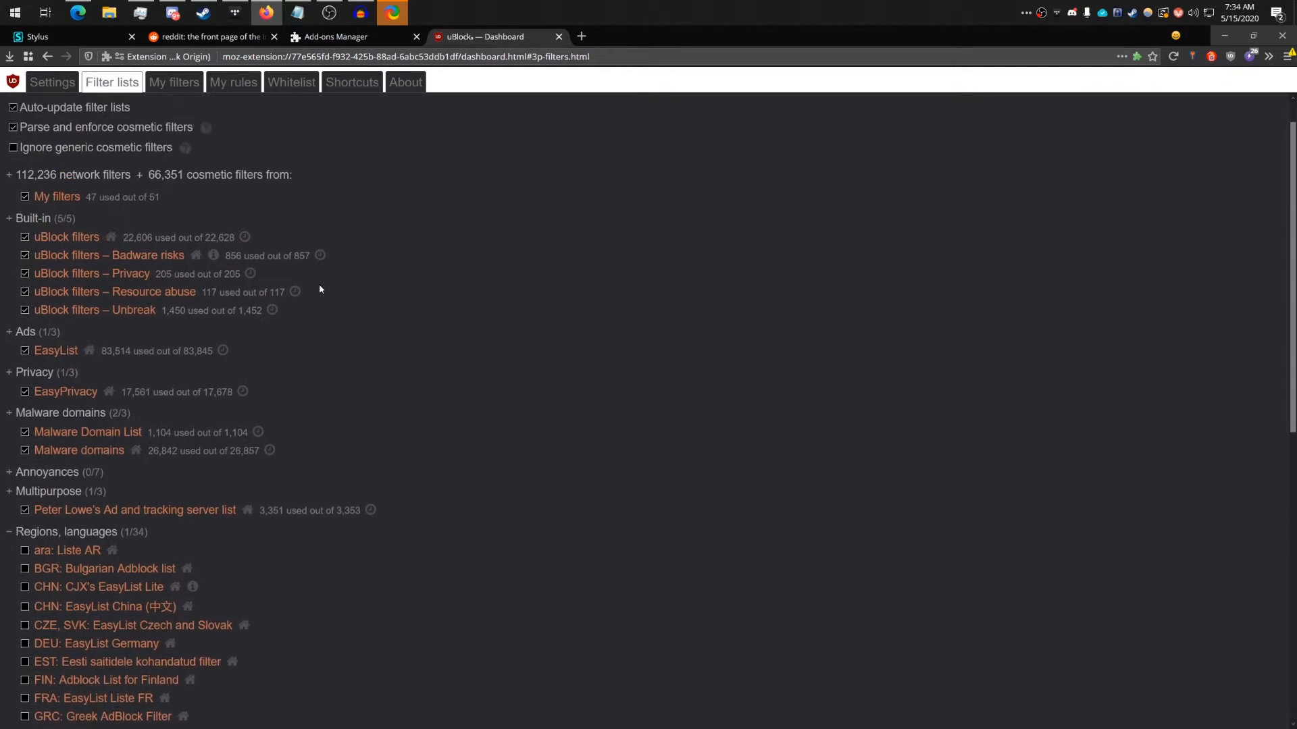
scroll(320, 292, up, 1)
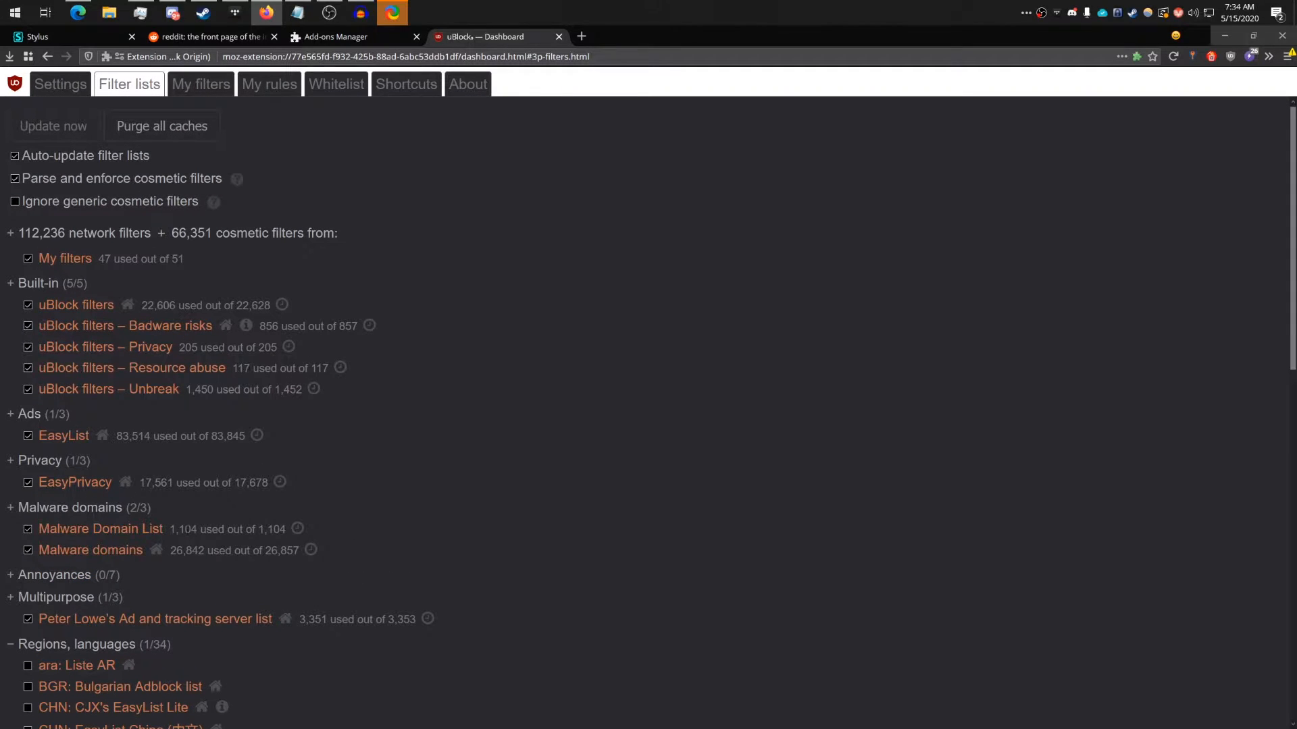
scroll(356, 414, down, 9)
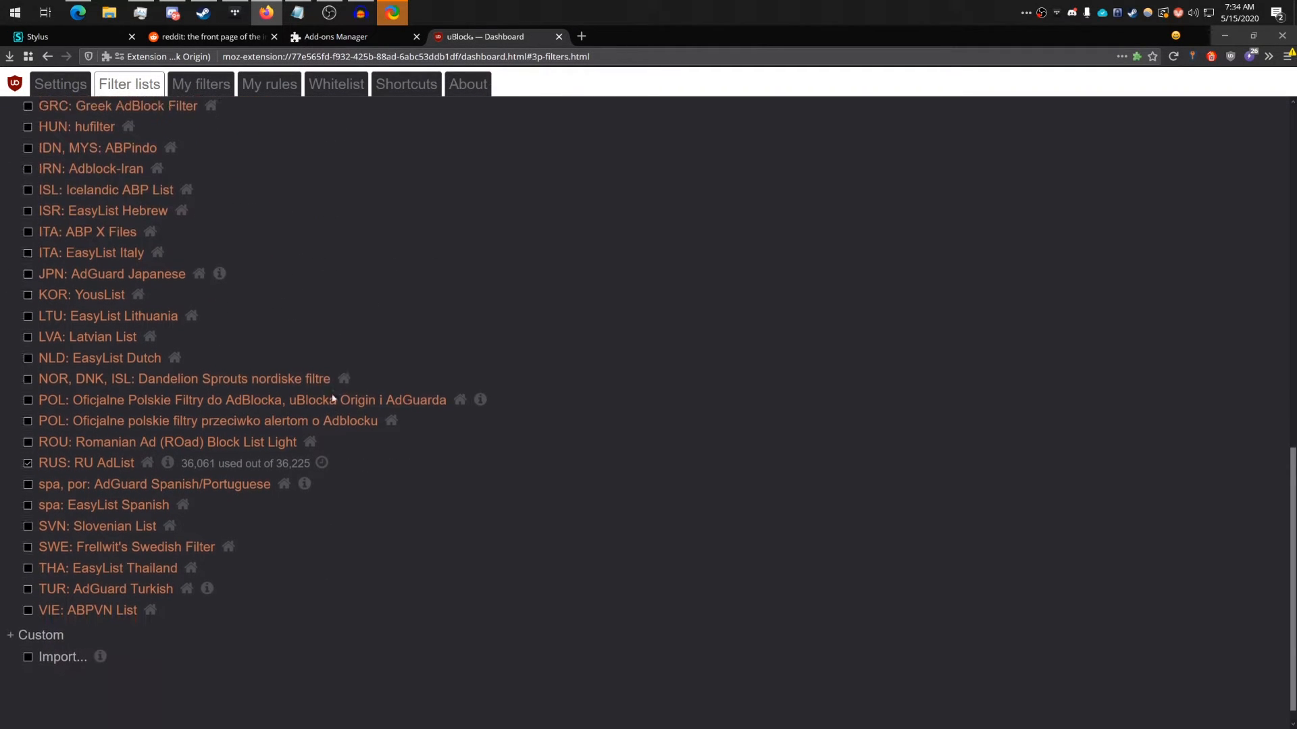
scroll(320, 433, up, 10)
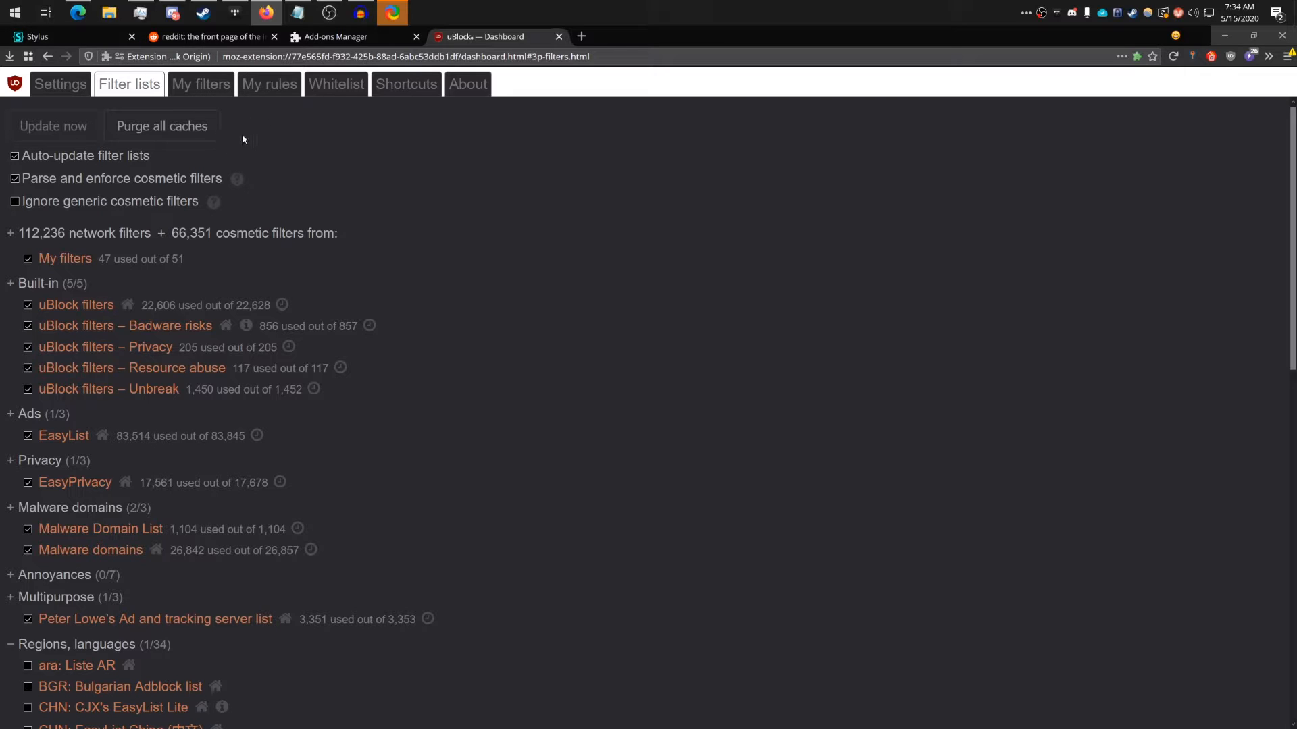
key(ctrl+w)
click(409, 337)
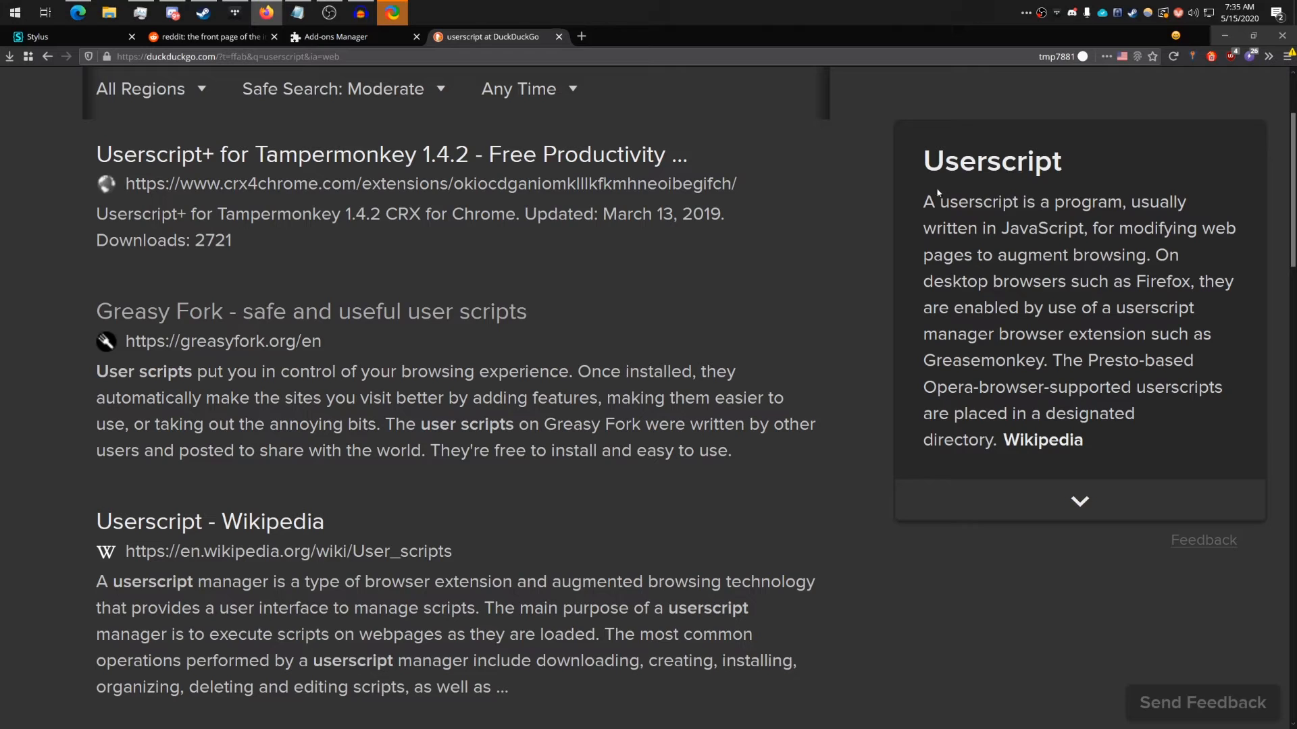
- Open the Greasy Fork result in a new tab, then the Violentmonkey dashboard from the » overflow menu
drag(919, 203, 1140, 260)
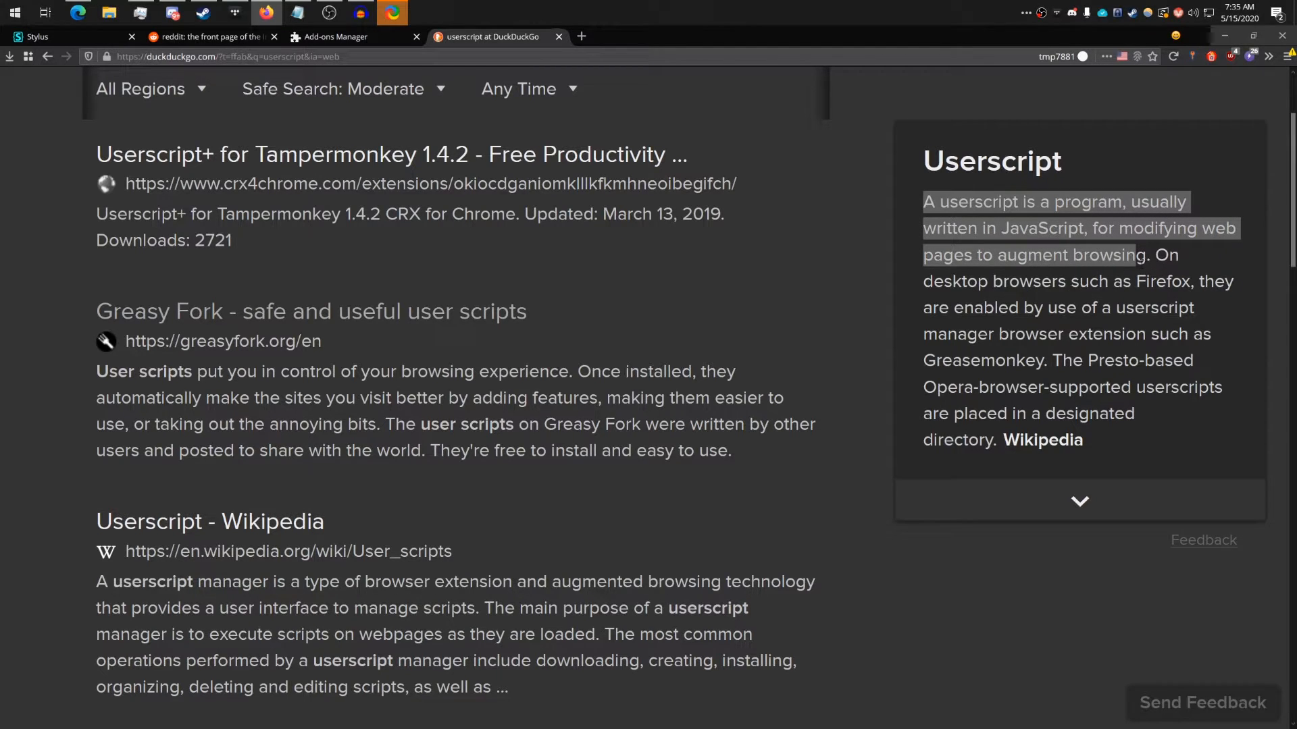
click(311, 312)
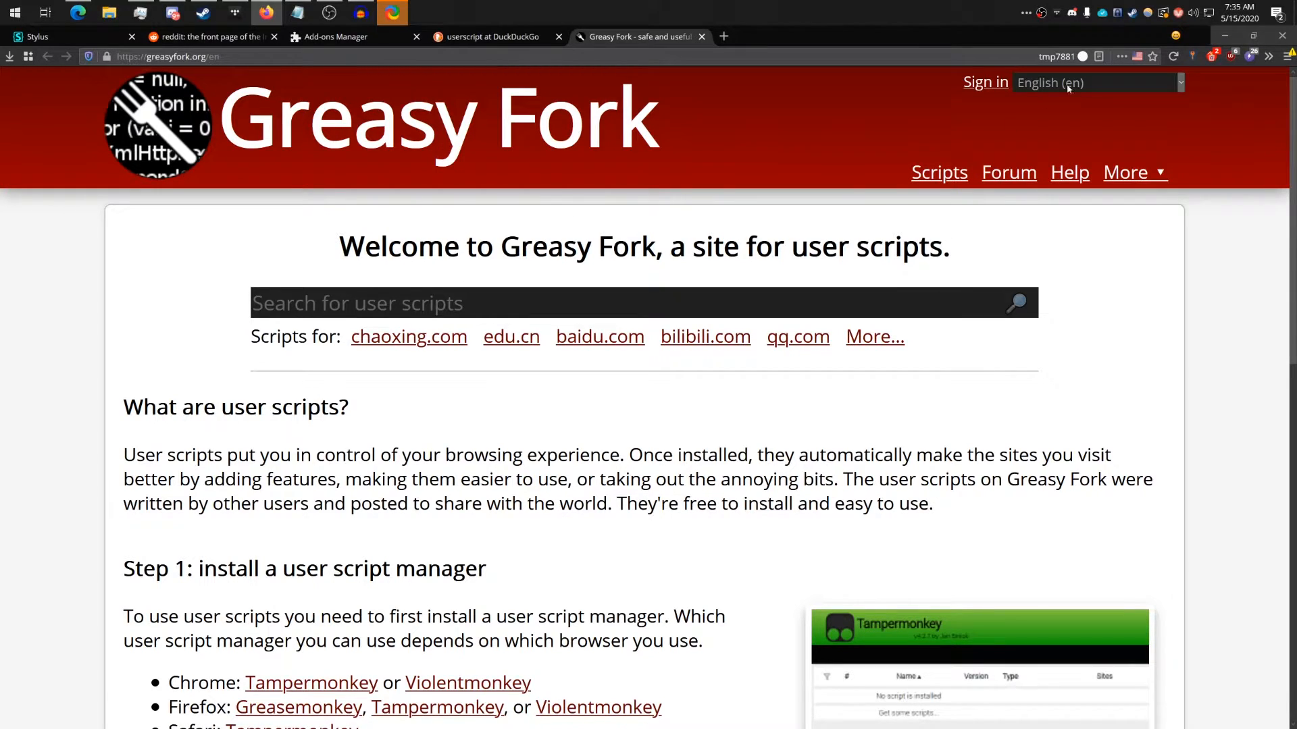
click(1270, 60)
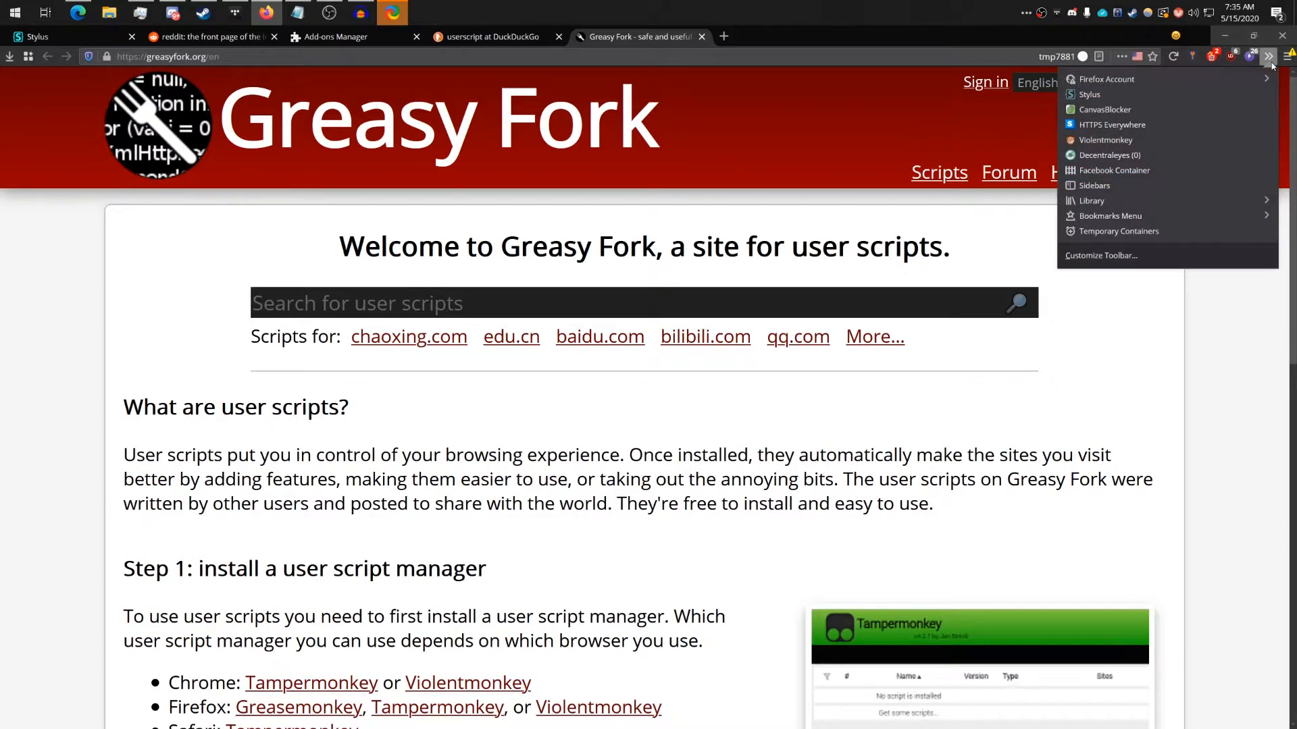
click(1204, 135)
mouse_move(343, 367)
mouse_down()
mouse_move(385, 363)
mouse_move(355, 367)
mouse_up()
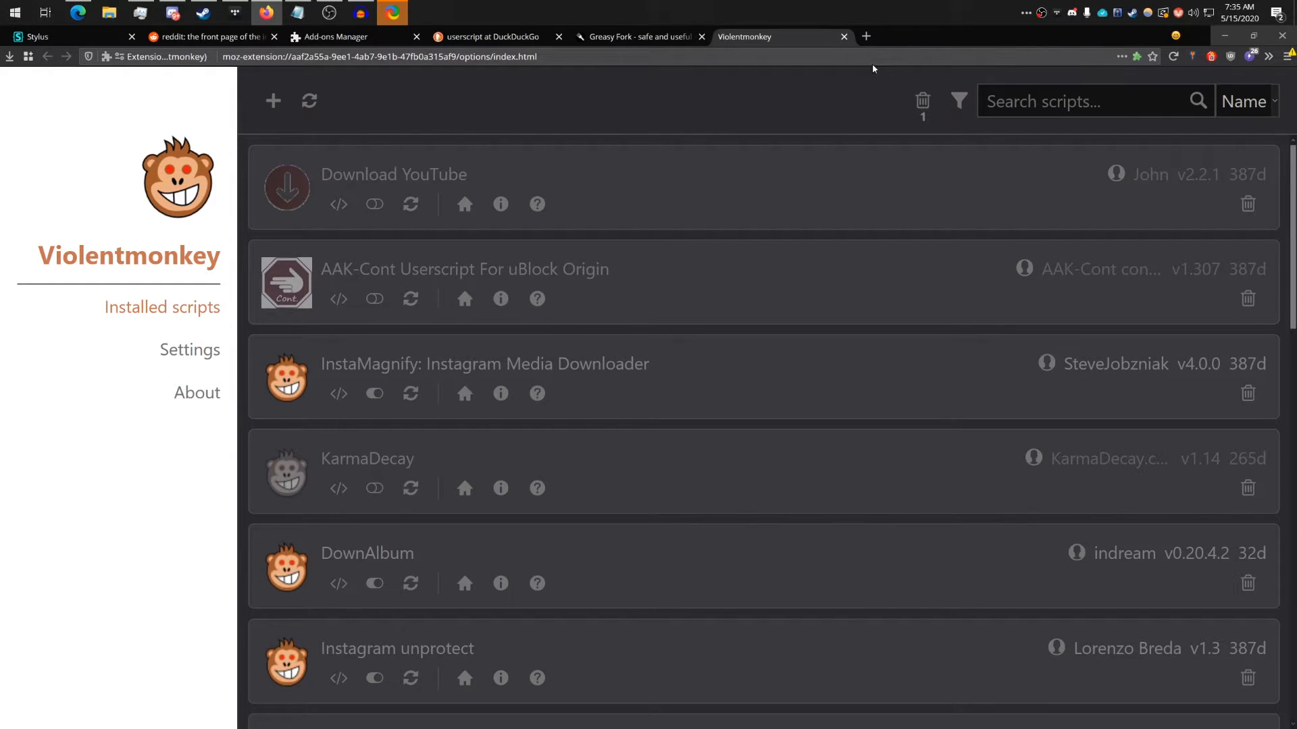
- From a new tab open Instagram, view a post image full size in a new tab, then return to the feed
click(866, 44)
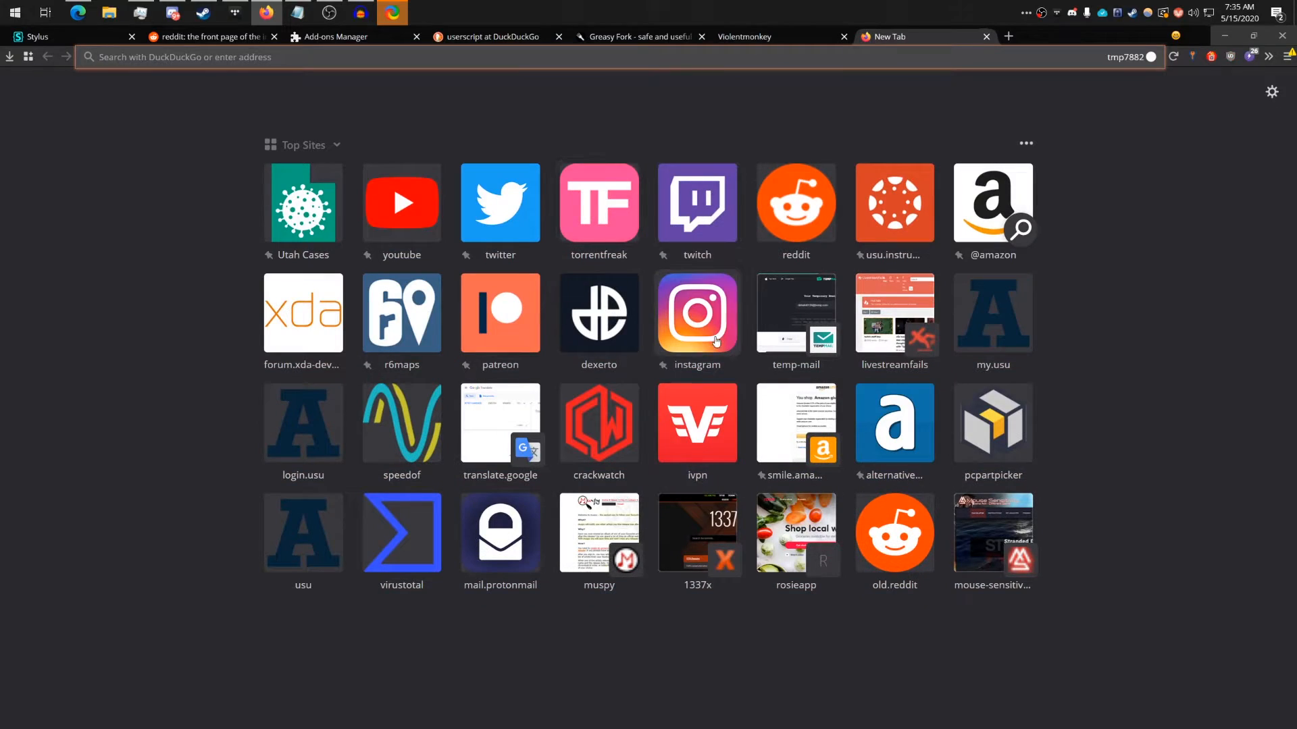
click(697, 313)
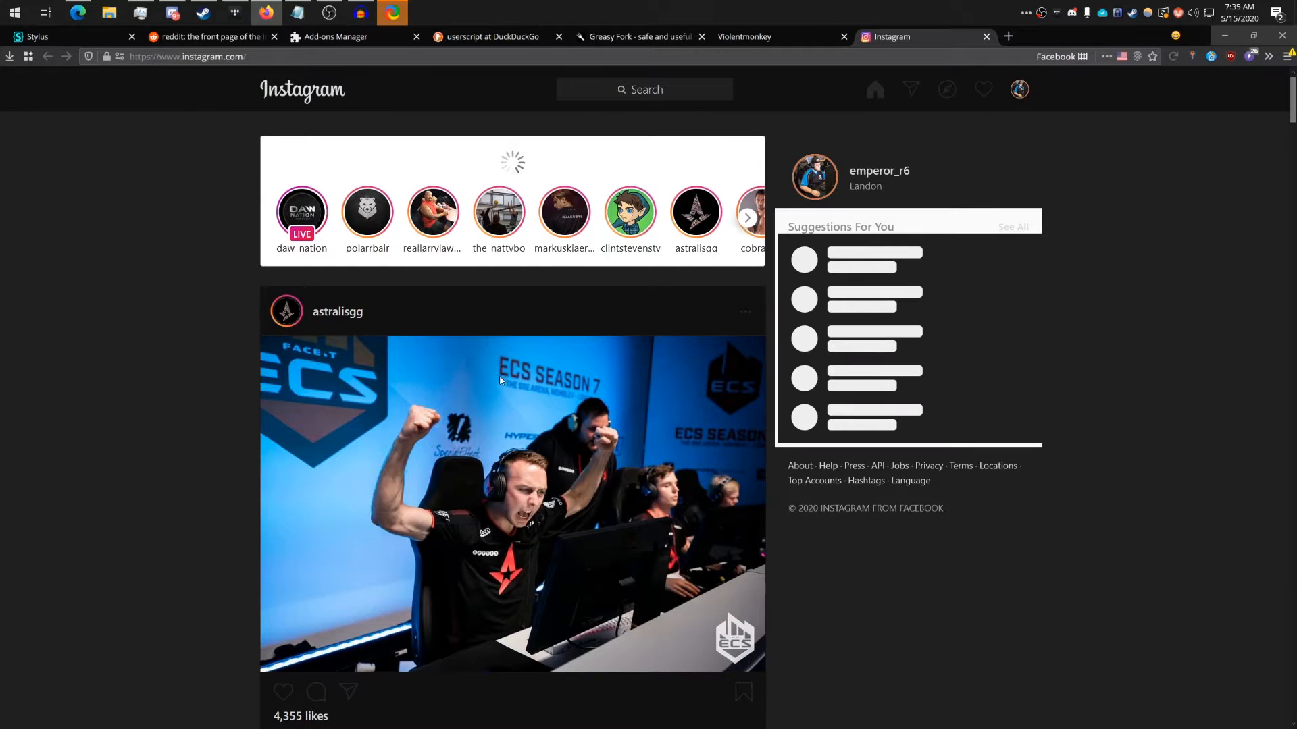
right_click(500, 380)
click(541, 397)
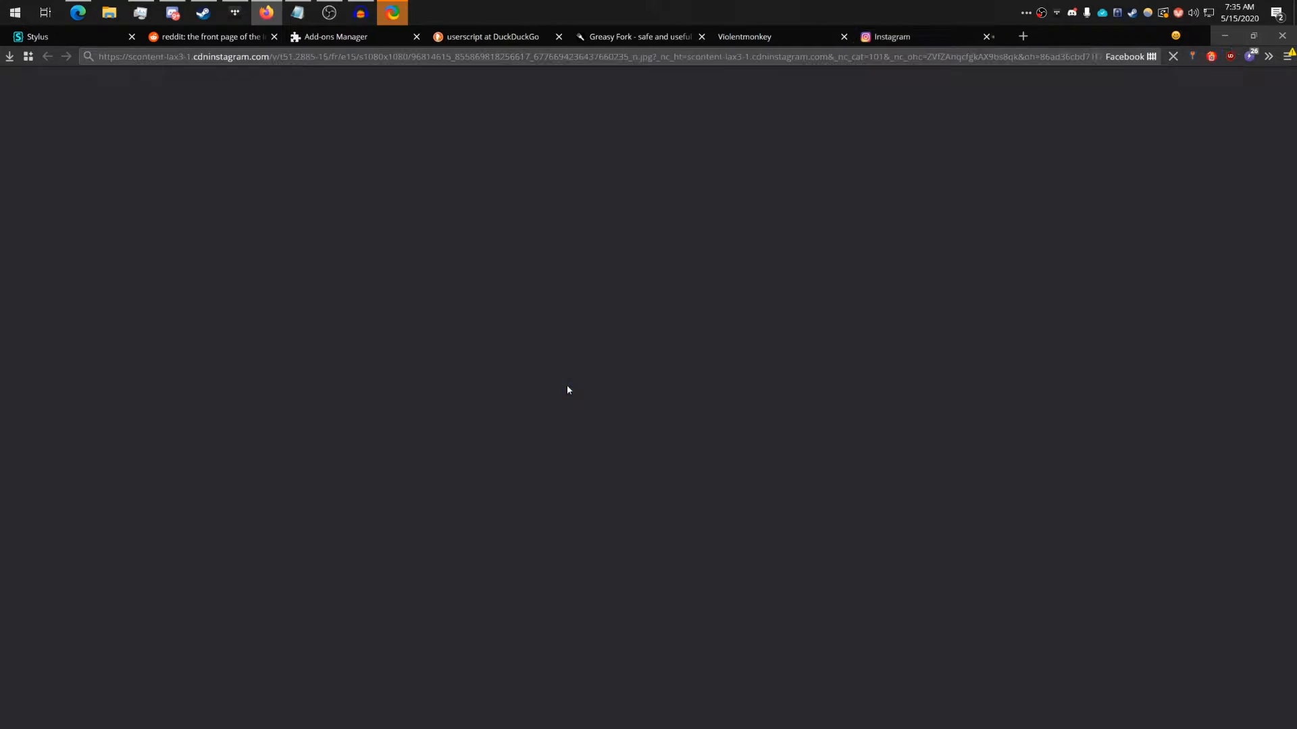
click(765, 420)
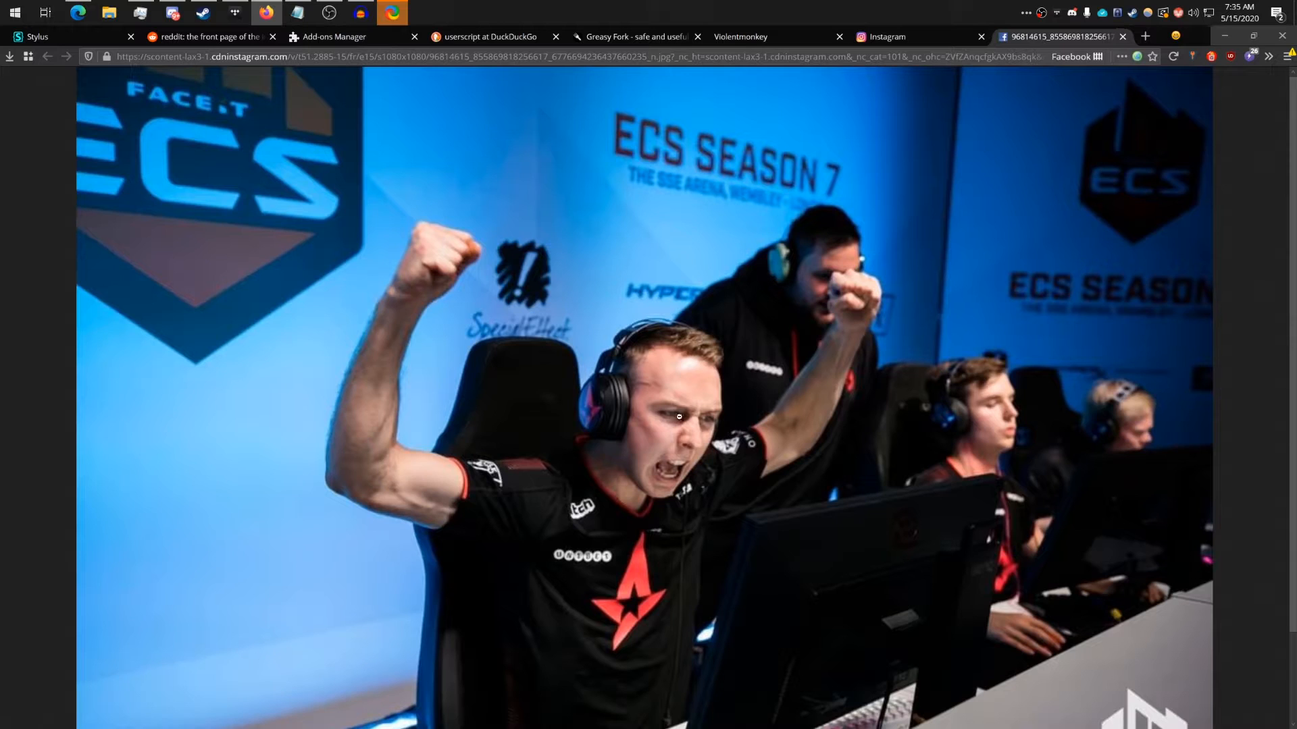
click(926, 35)
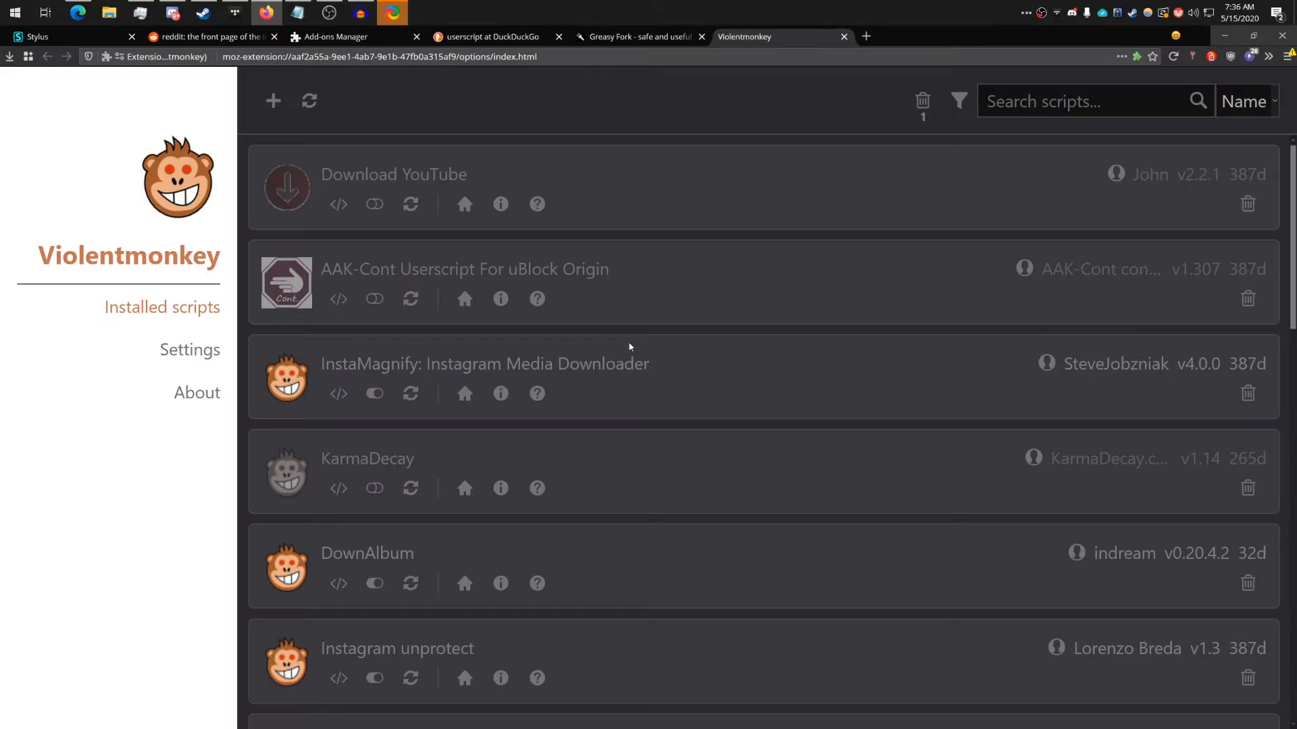
- Close the extra tabs, including Greasy Fork, Add-ons Manager and DuckDuckGo results, with Ctrl+W and middle-clicks
key(ctrl+w)
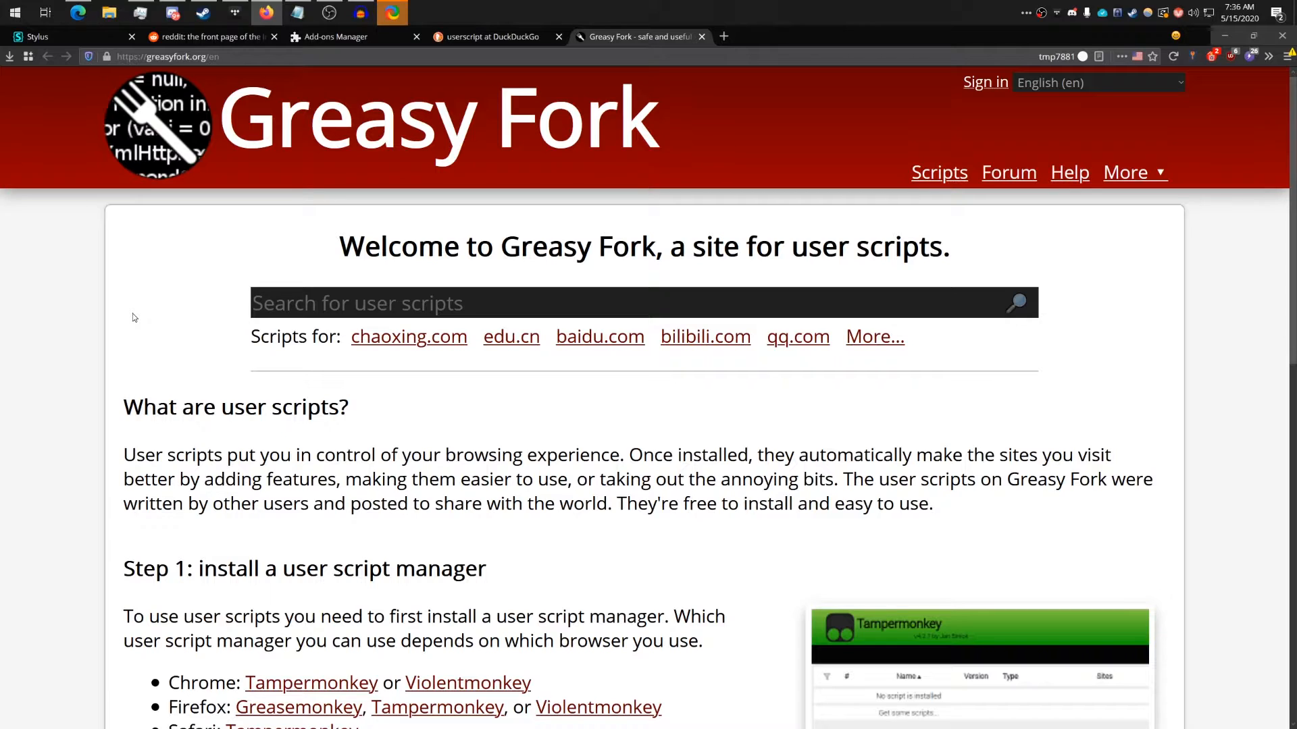
middle_click(125, 317)
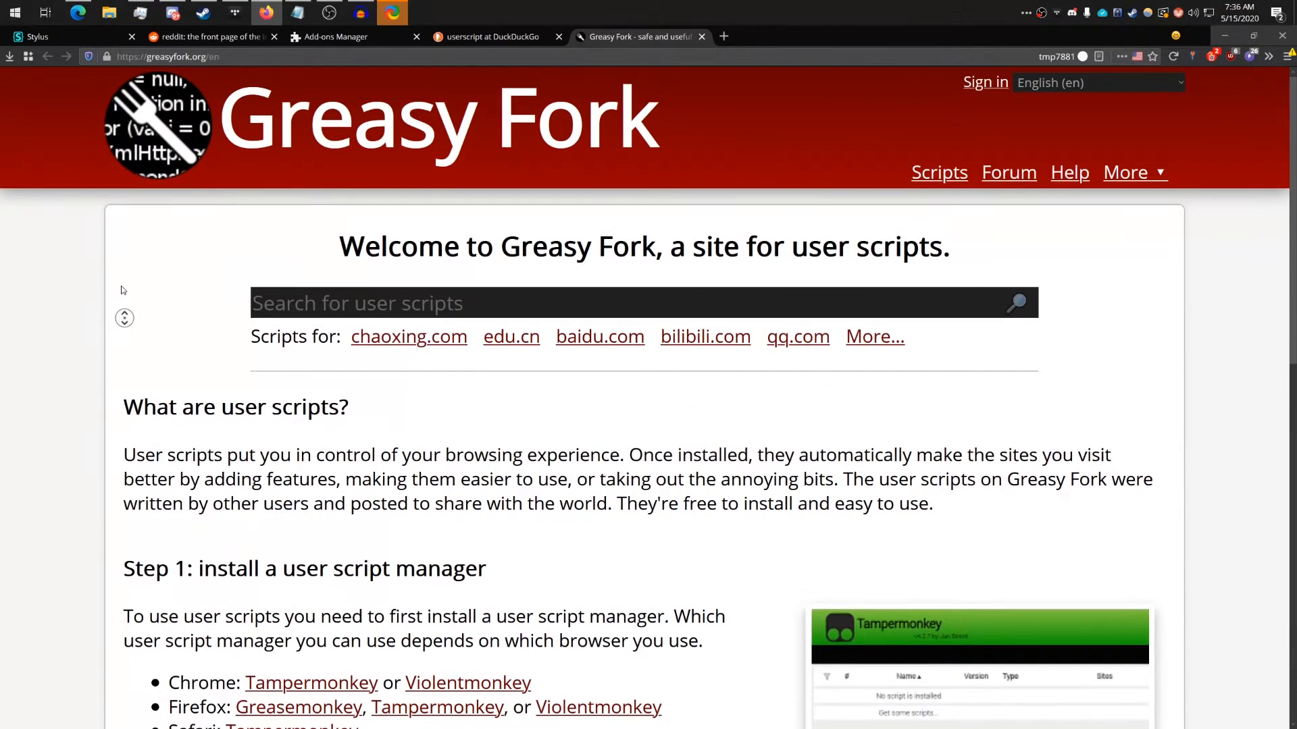
middle_click(124, 291)
middle_click(140, 415)
middle_click(144, 438)
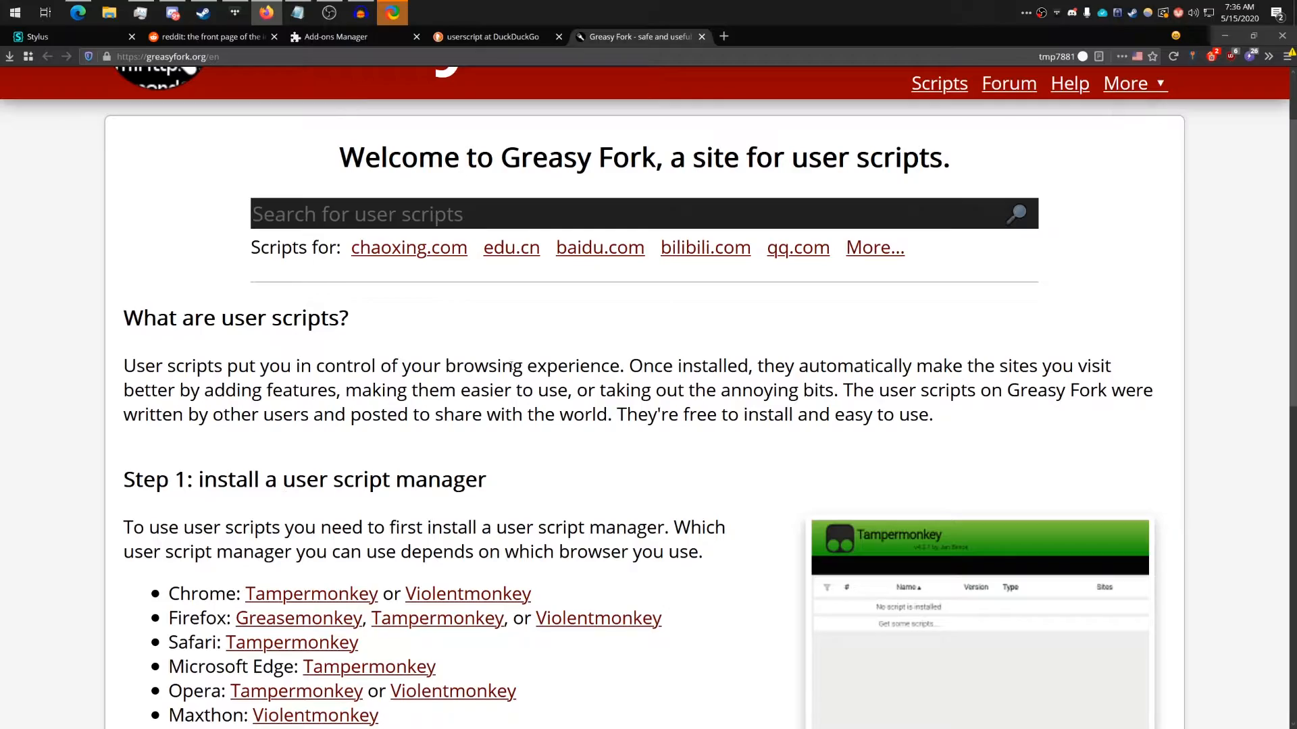
scroll(363, 386, down, 5)
scroll(506, 419, up, 1)
scroll(505, 419, down, 4)
scroll(499, 411, up, 10)
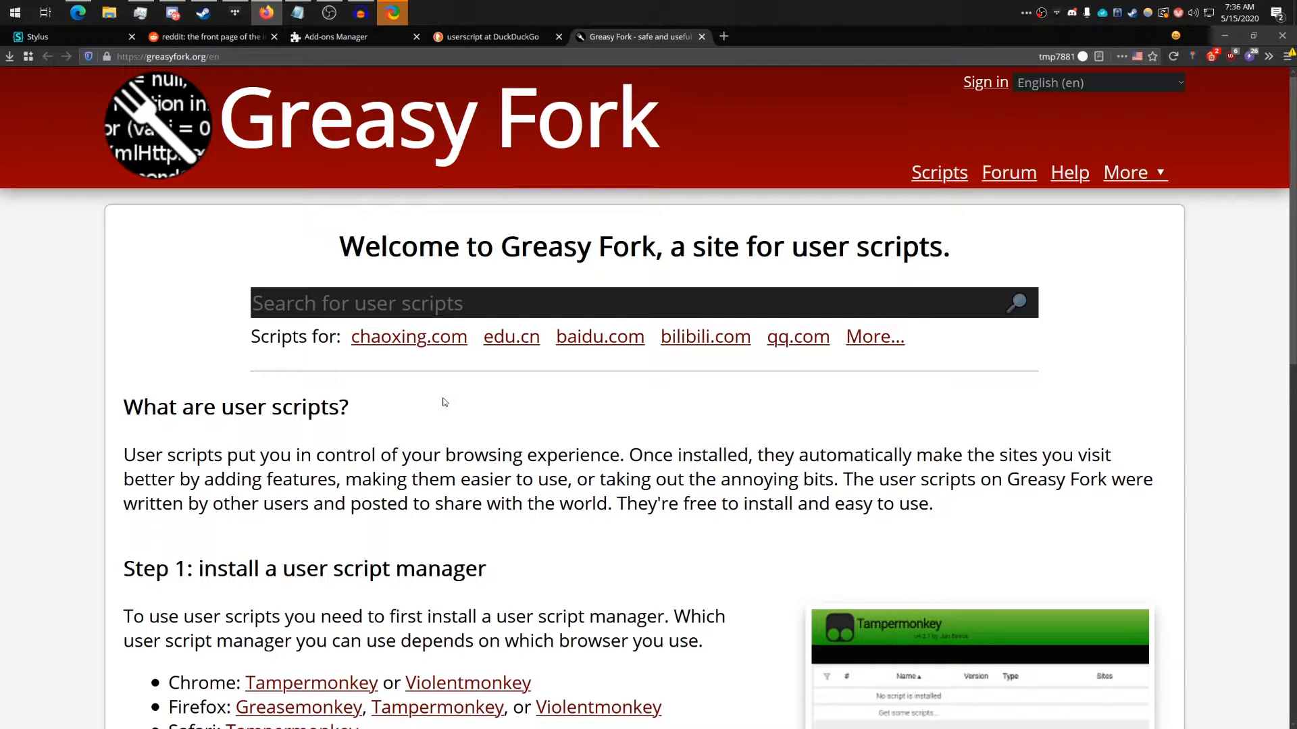
key(ctrl+w)
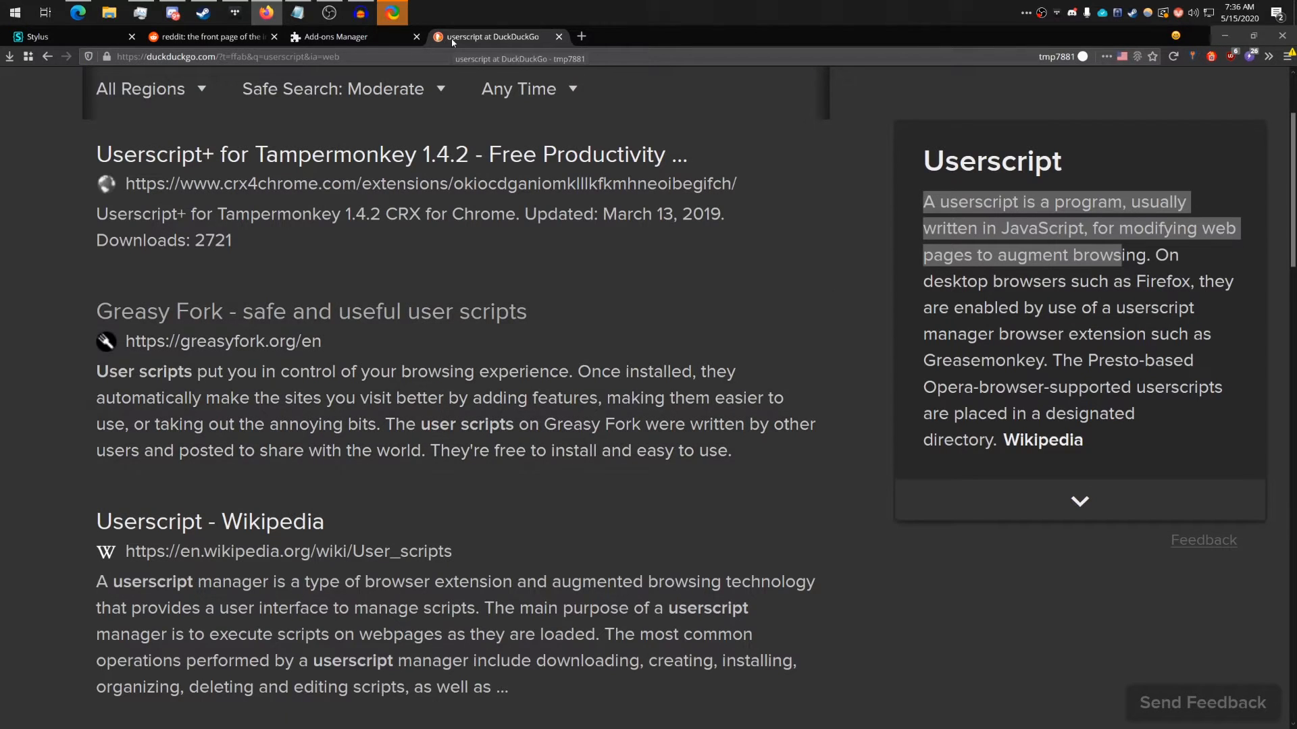
middle_click(383, 38)
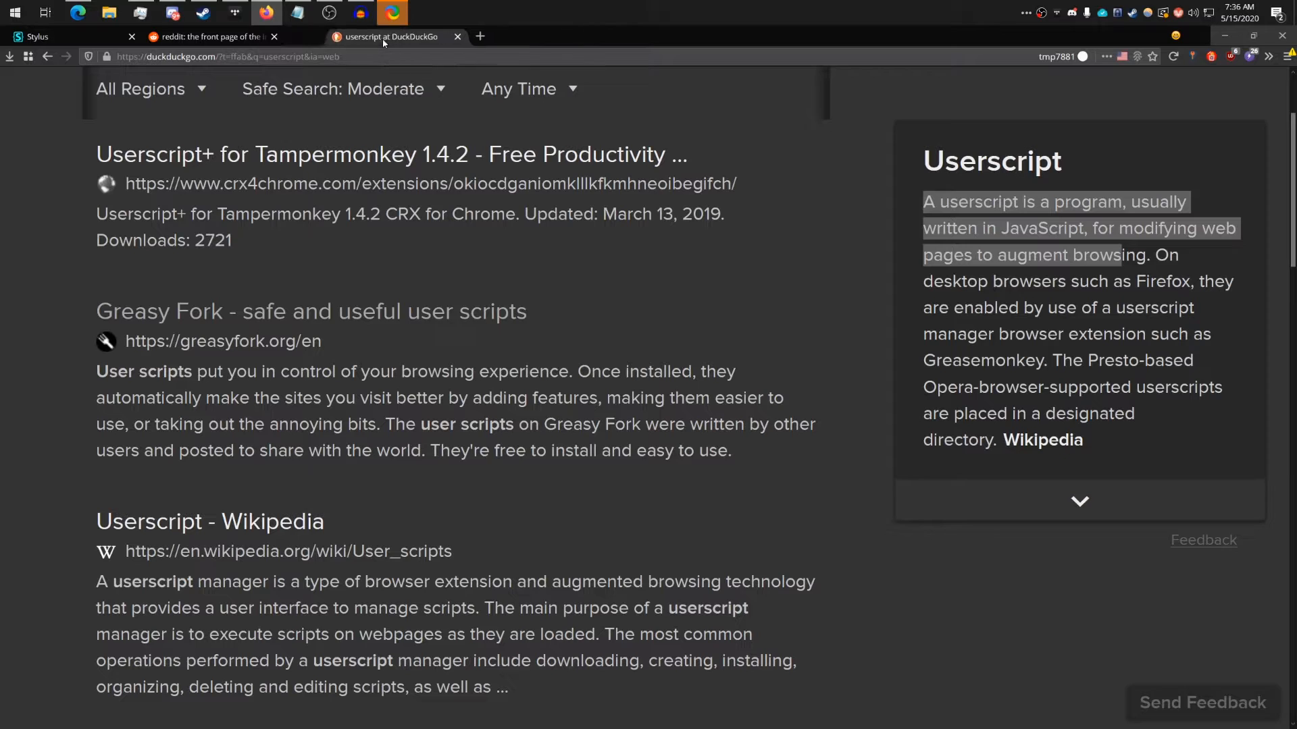
middle_click(382, 39)
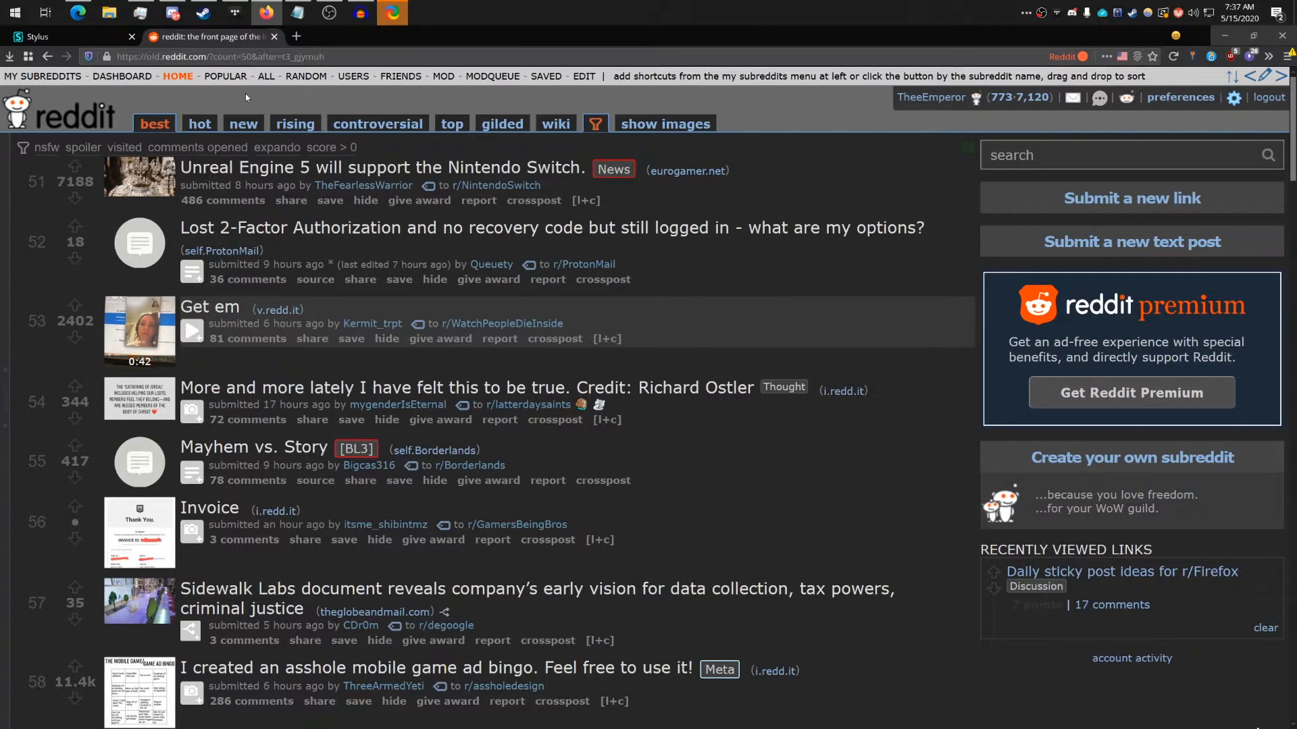
- Move the post focus up to Unreal Engine 5 and dismiss the page's context menu
key(k)
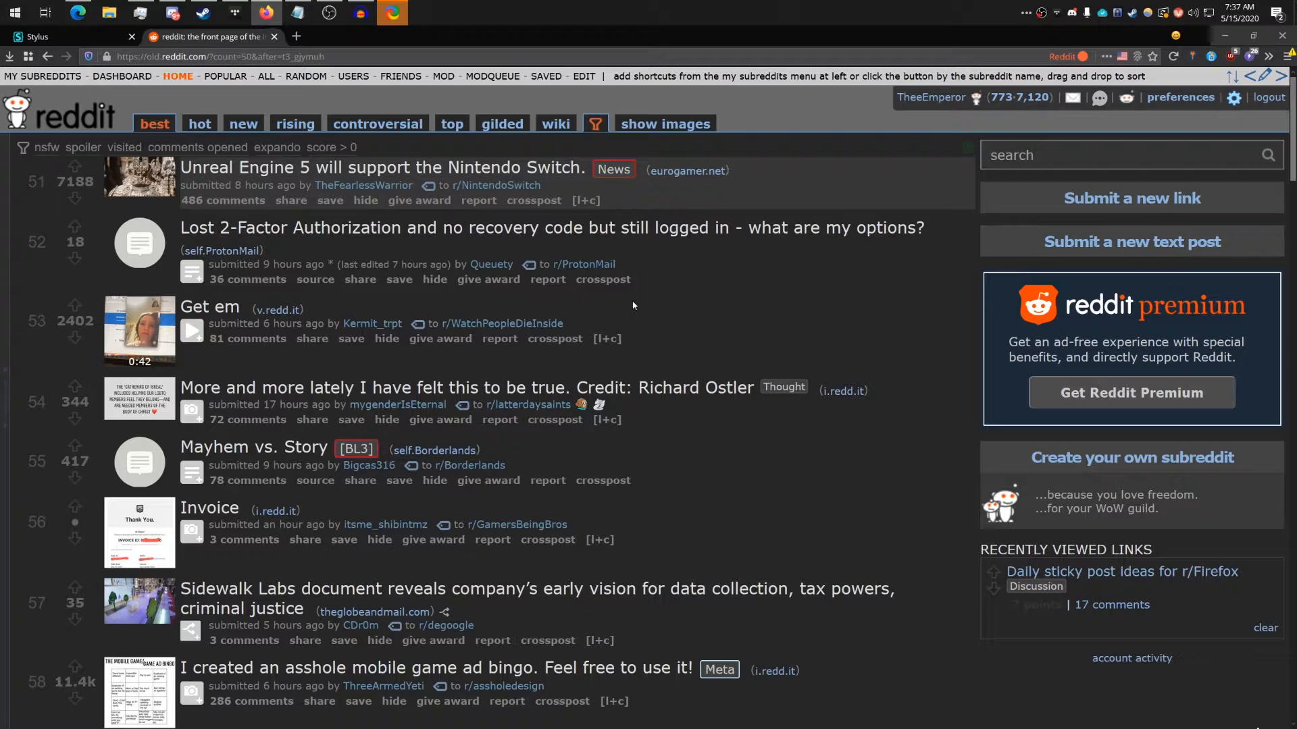
right_click(633, 305)
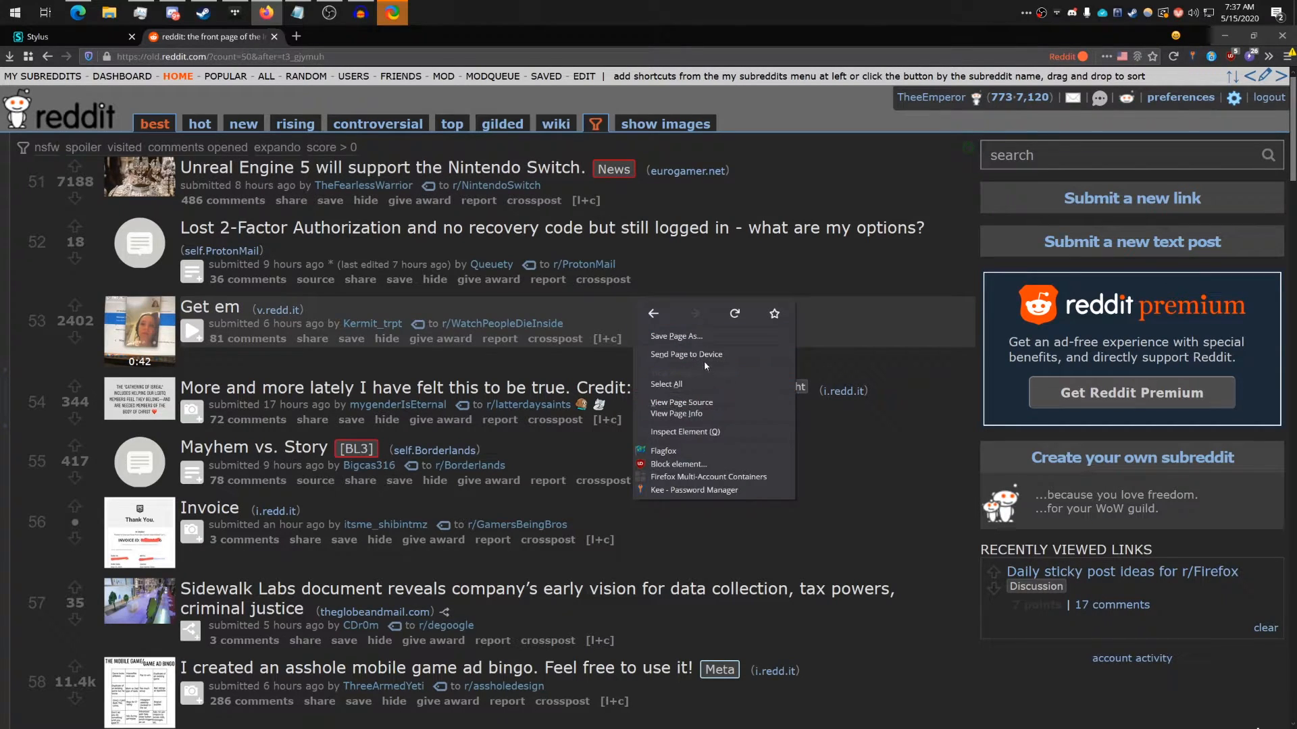
click(718, 286)
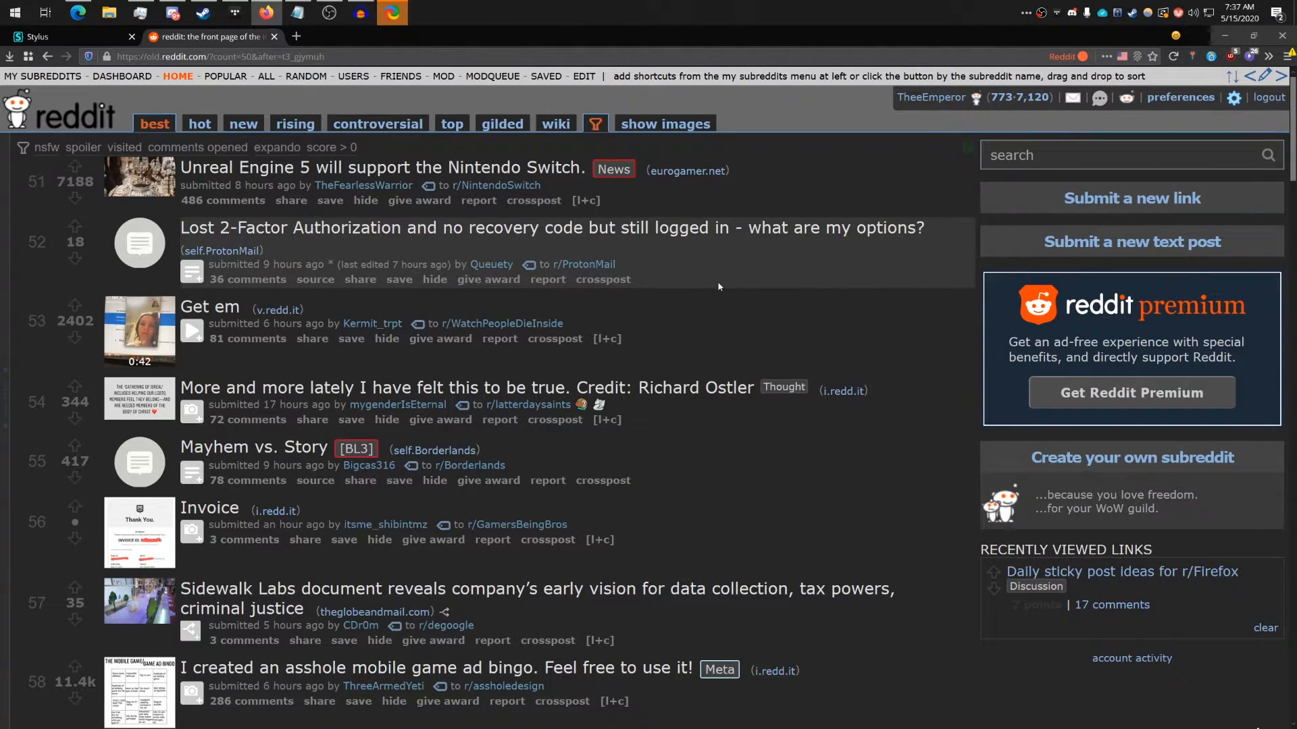
- Open the ShadowFox page in a new tab and scroll down to its screenshot gallery
click(296, 37)
click(112, 178)
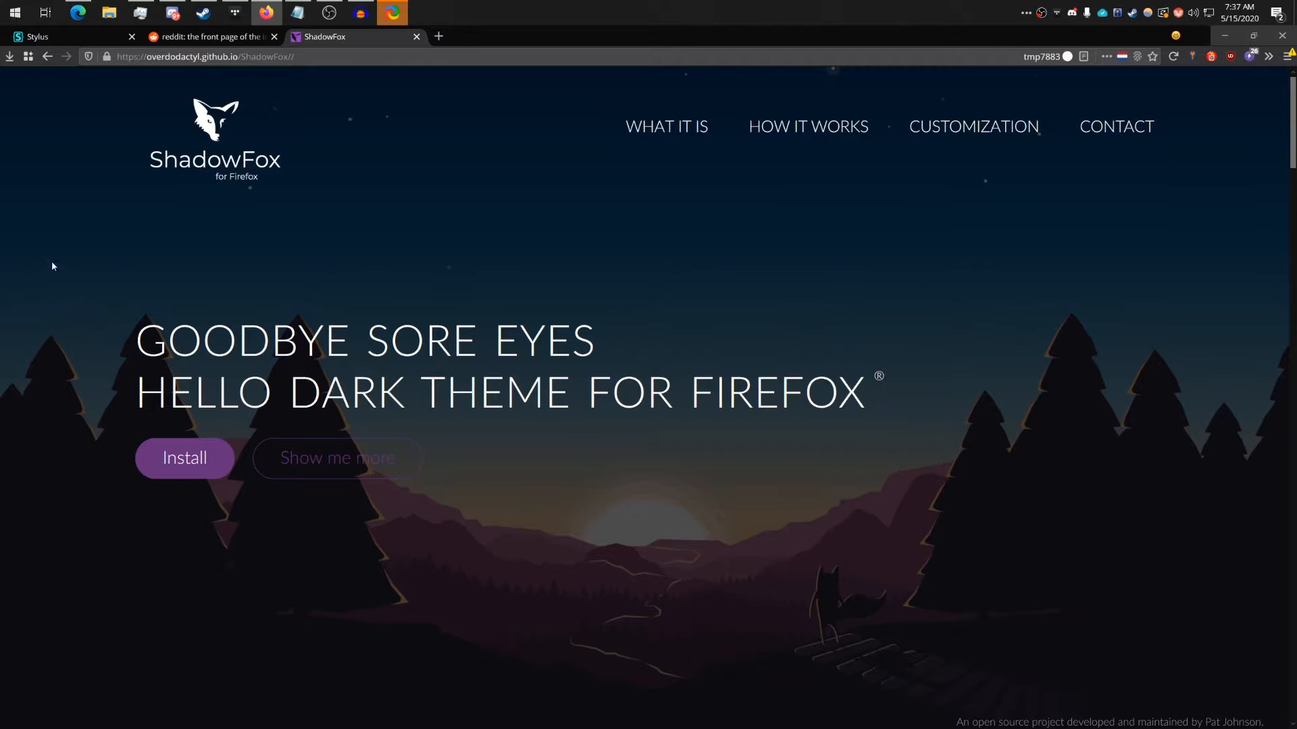
right_click(46, 201)
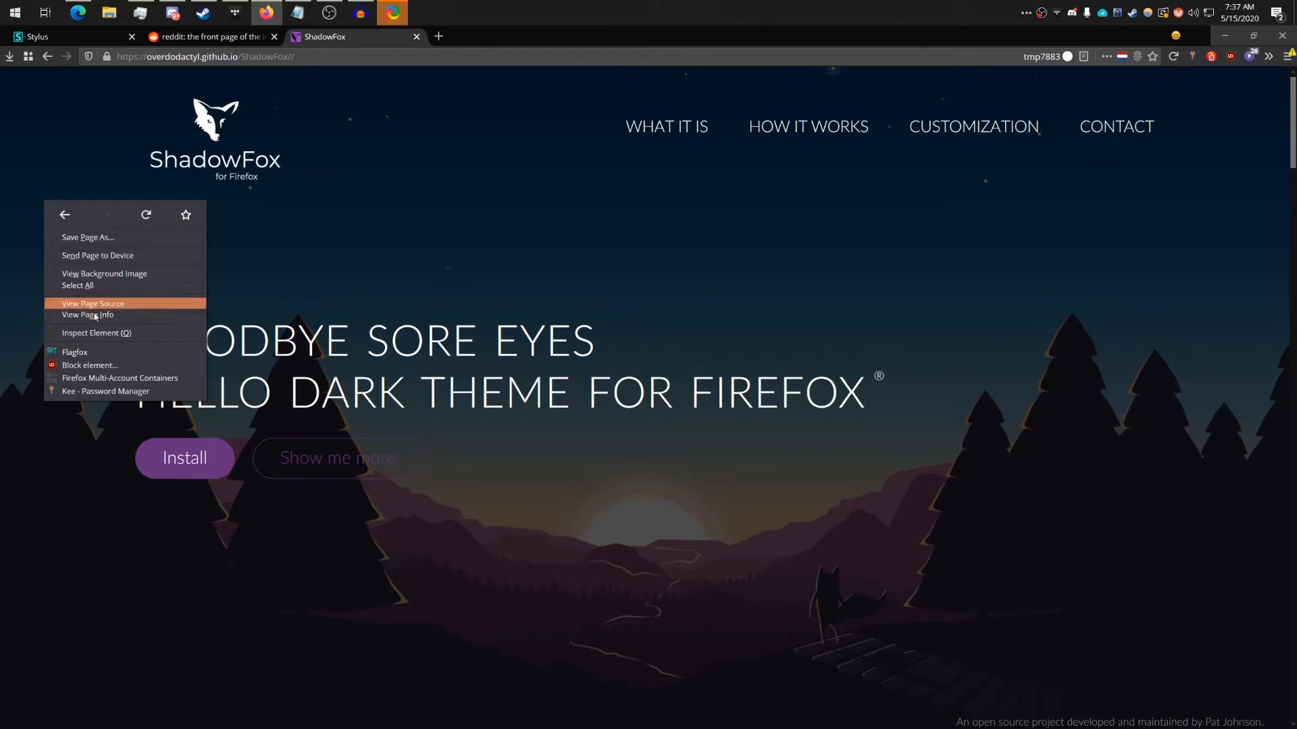
click(27, 268)
scroll(28, 270, down, 4)
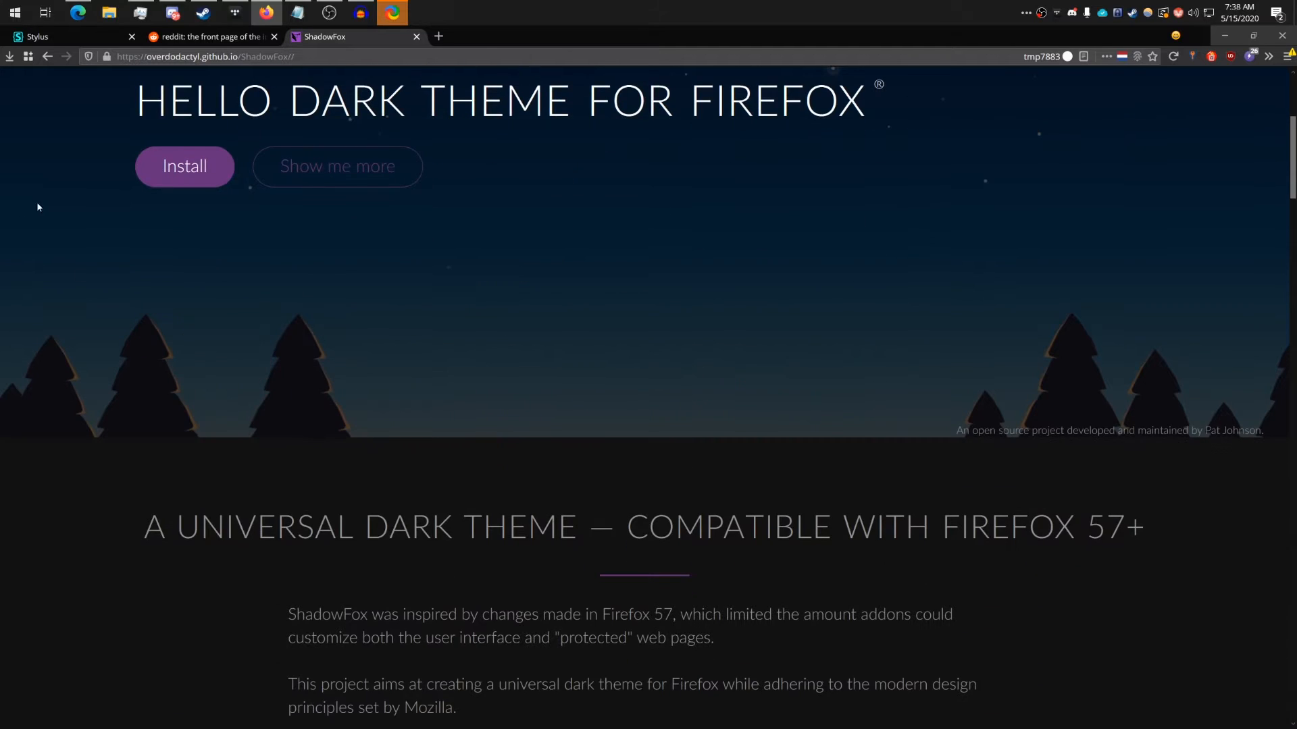
right_click(218, 228)
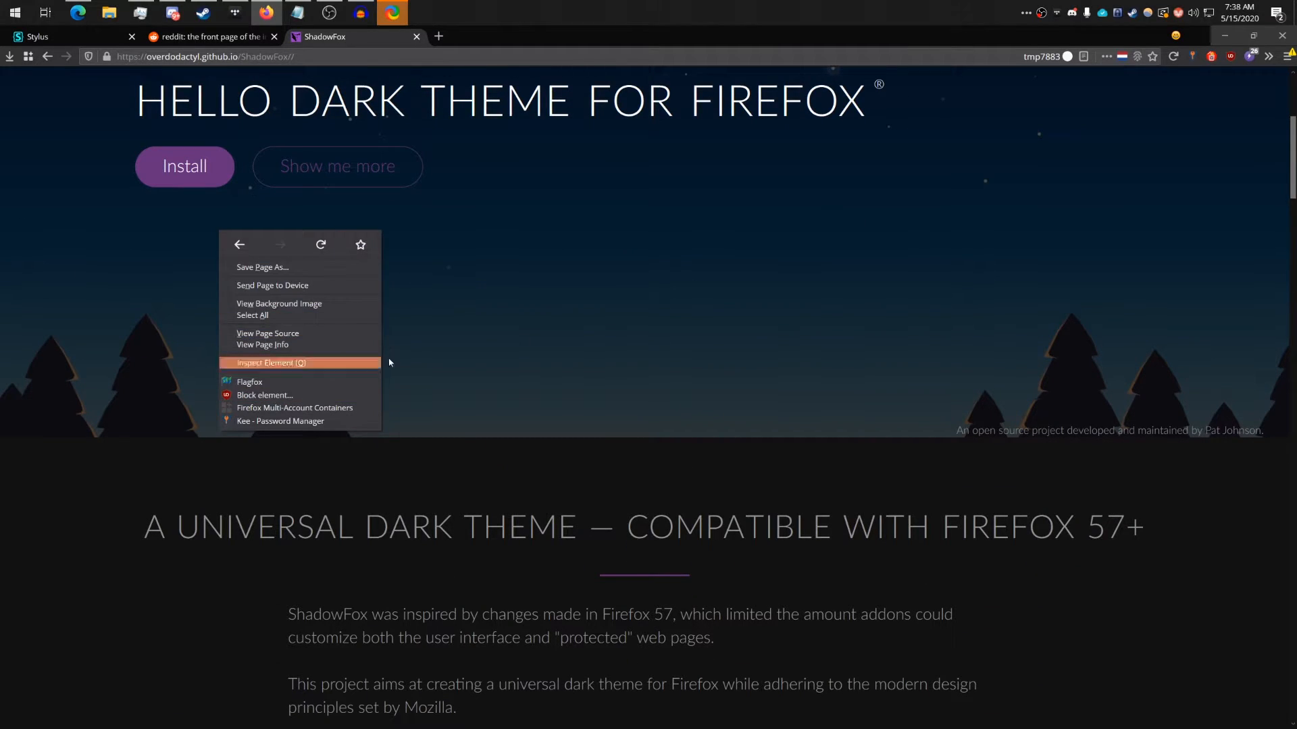
click(275, 473)
scroll(270, 459, down, 15)
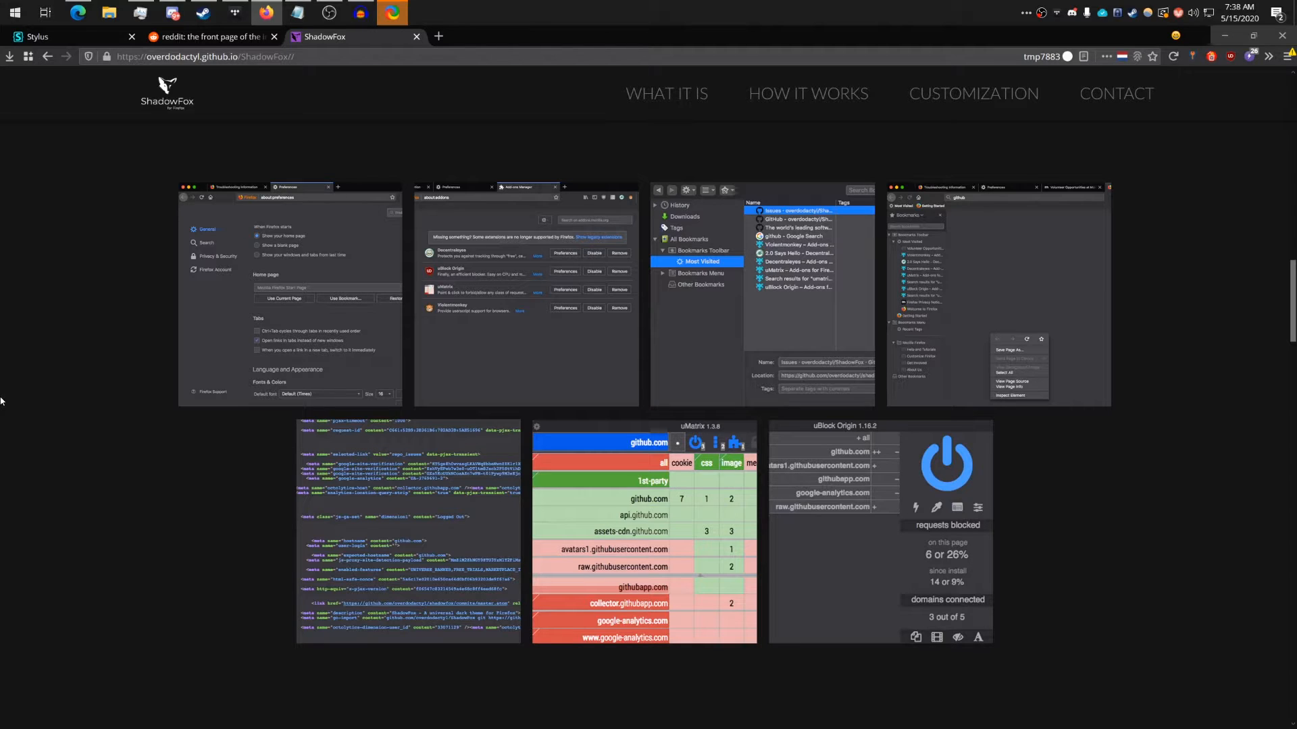
scroll(56, 292, down, 3)
right_click(56, 292)
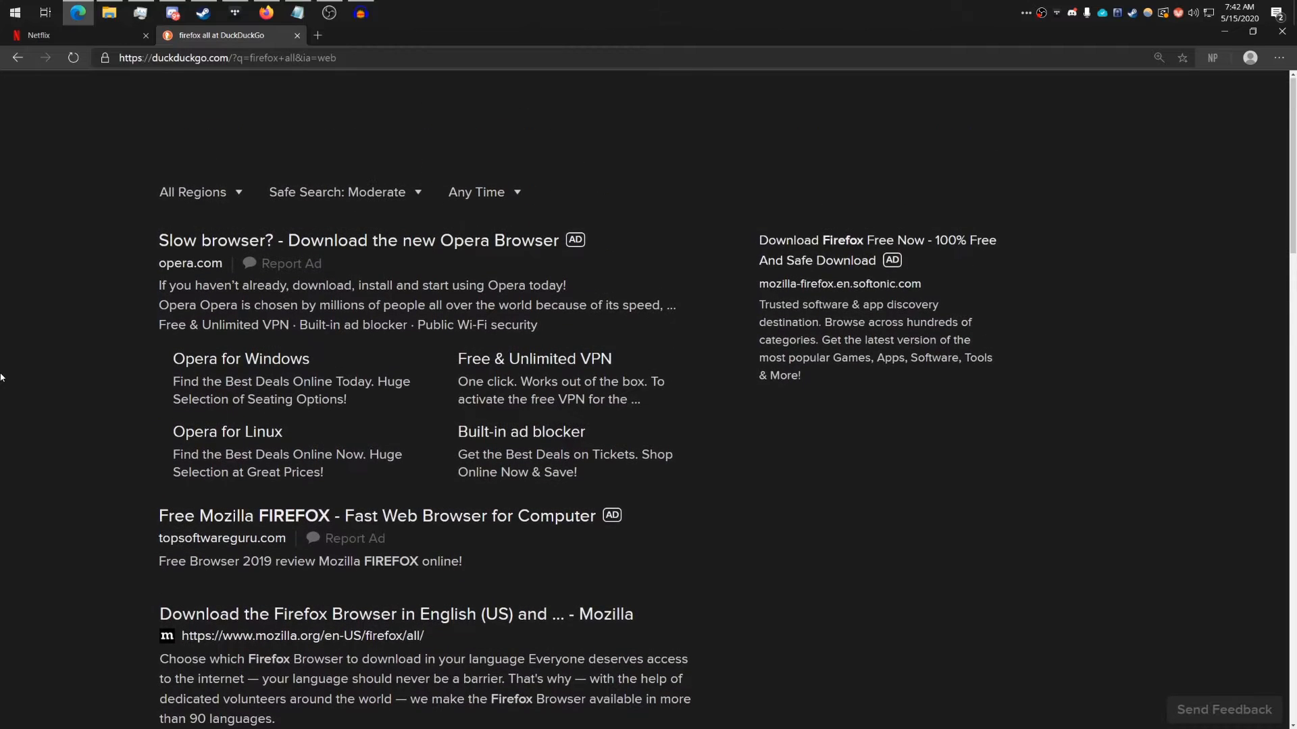
- From the 'firefox all' search results, open Mozilla's Firefox download page
click(280, 109)
key(ctrl+shift+Left)
key(ctrl+shift+Left)
scroll(60, 338, down, 1)
scroll(59, 338, down, 1)
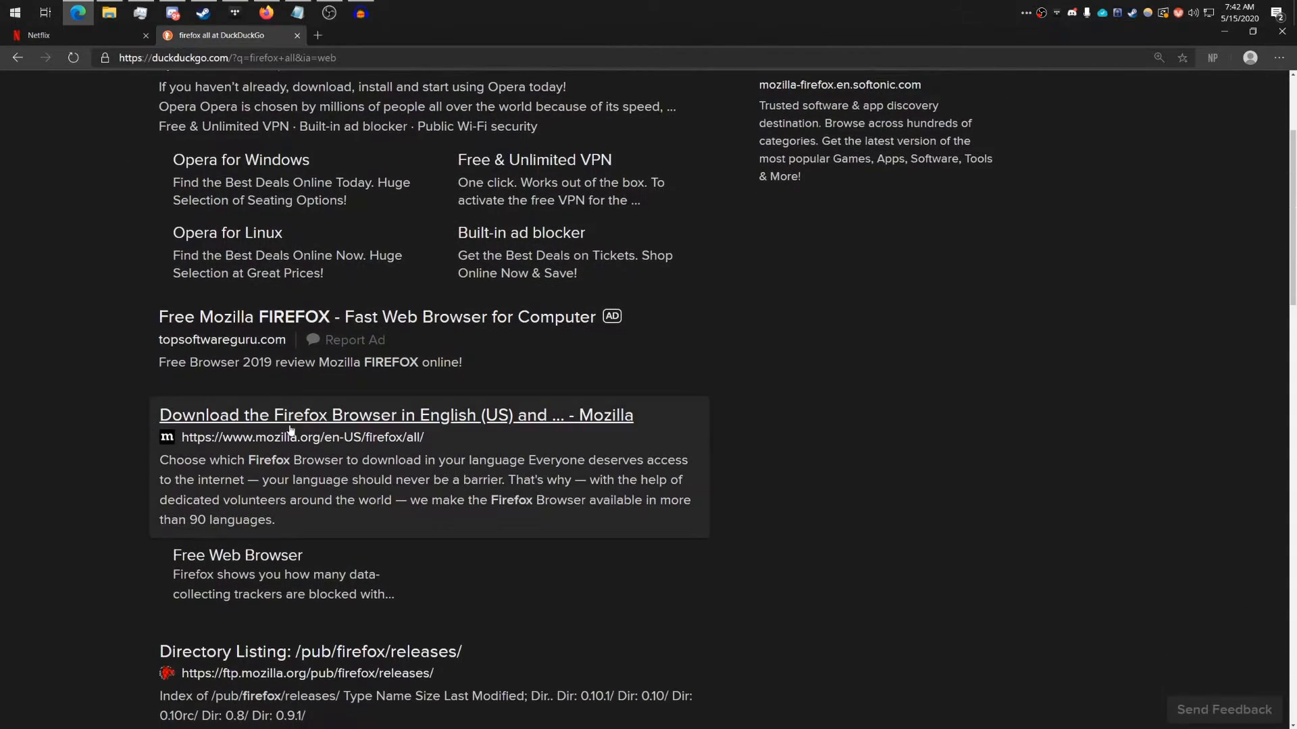
click(368, 437)
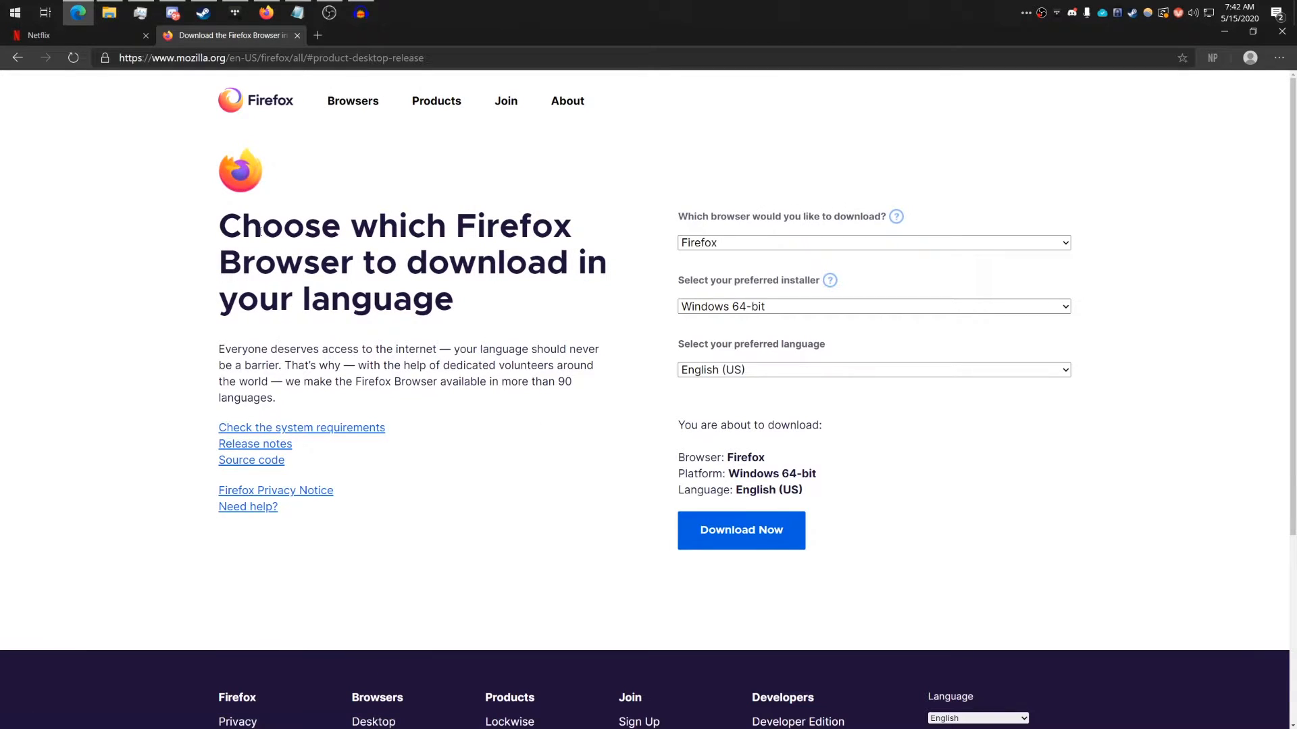
- Check the download page address and keep English (US) as the download language
drag(305, 59, 246, 60)
click(249, 63)
click(42, 324)
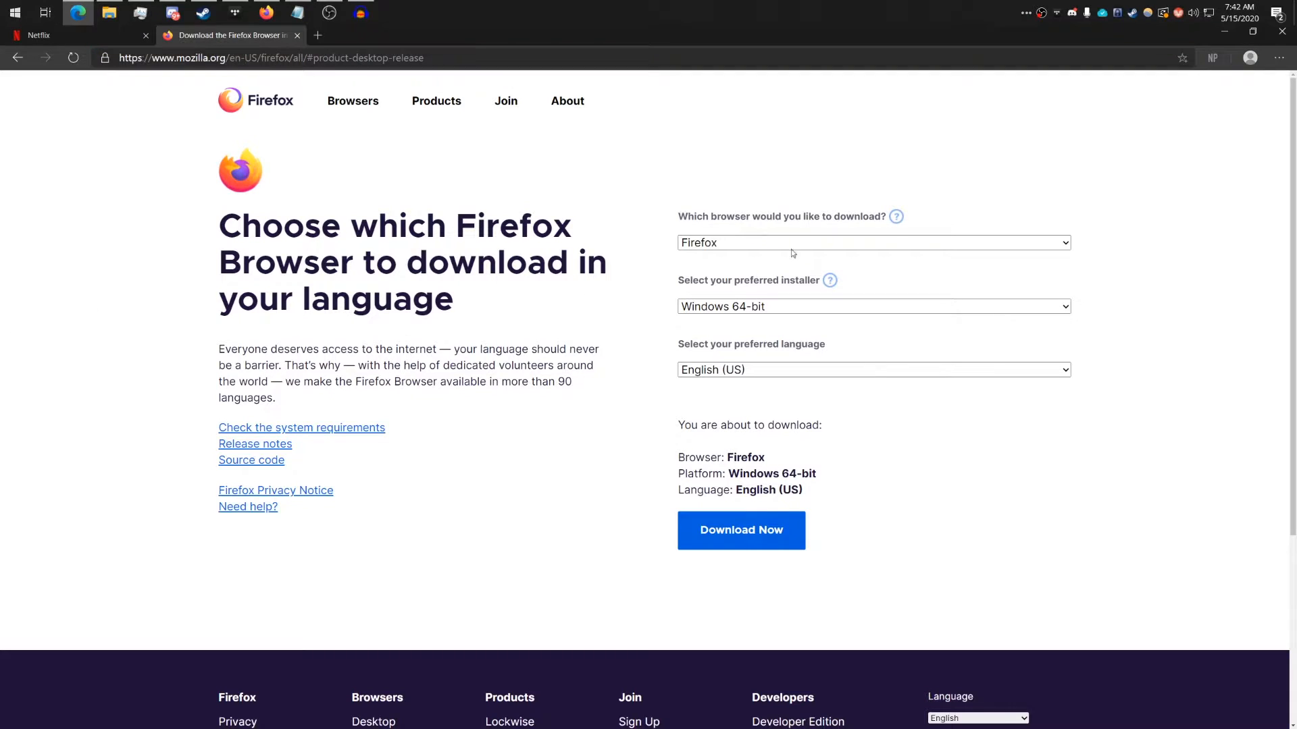
click(807, 369)
click(591, 429)
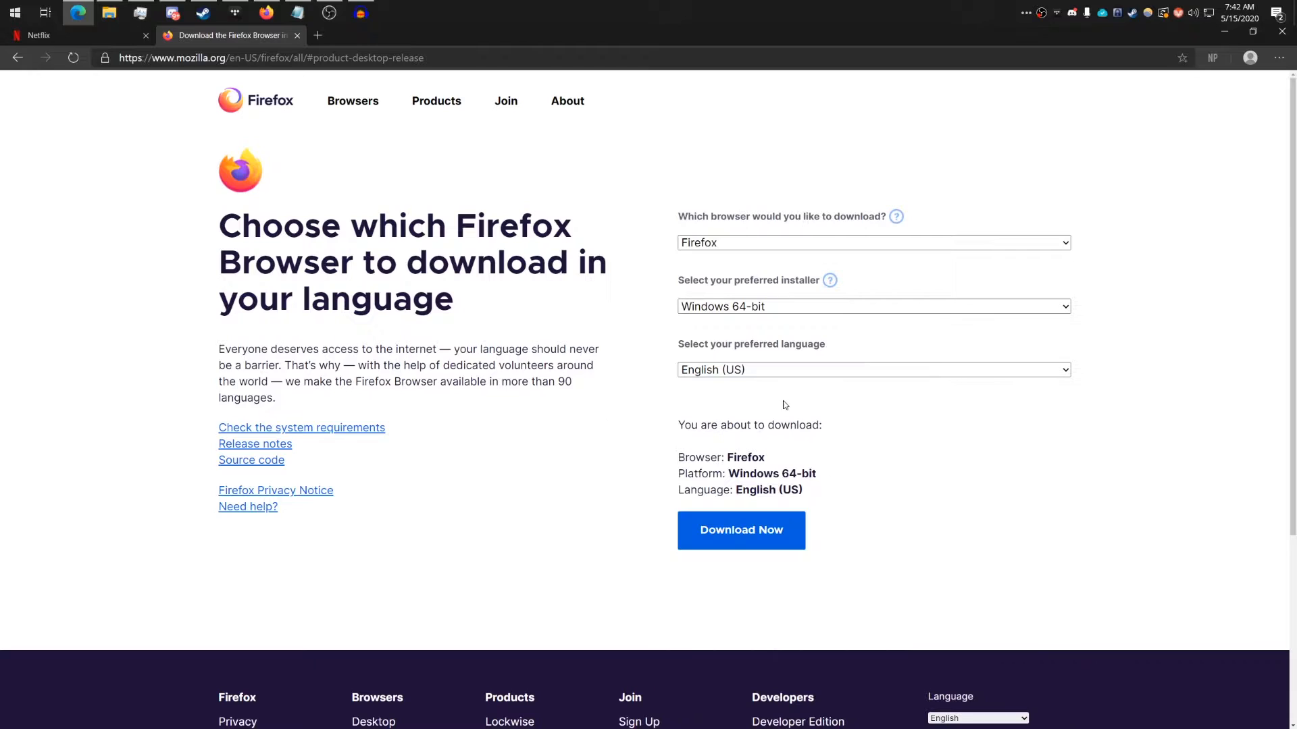
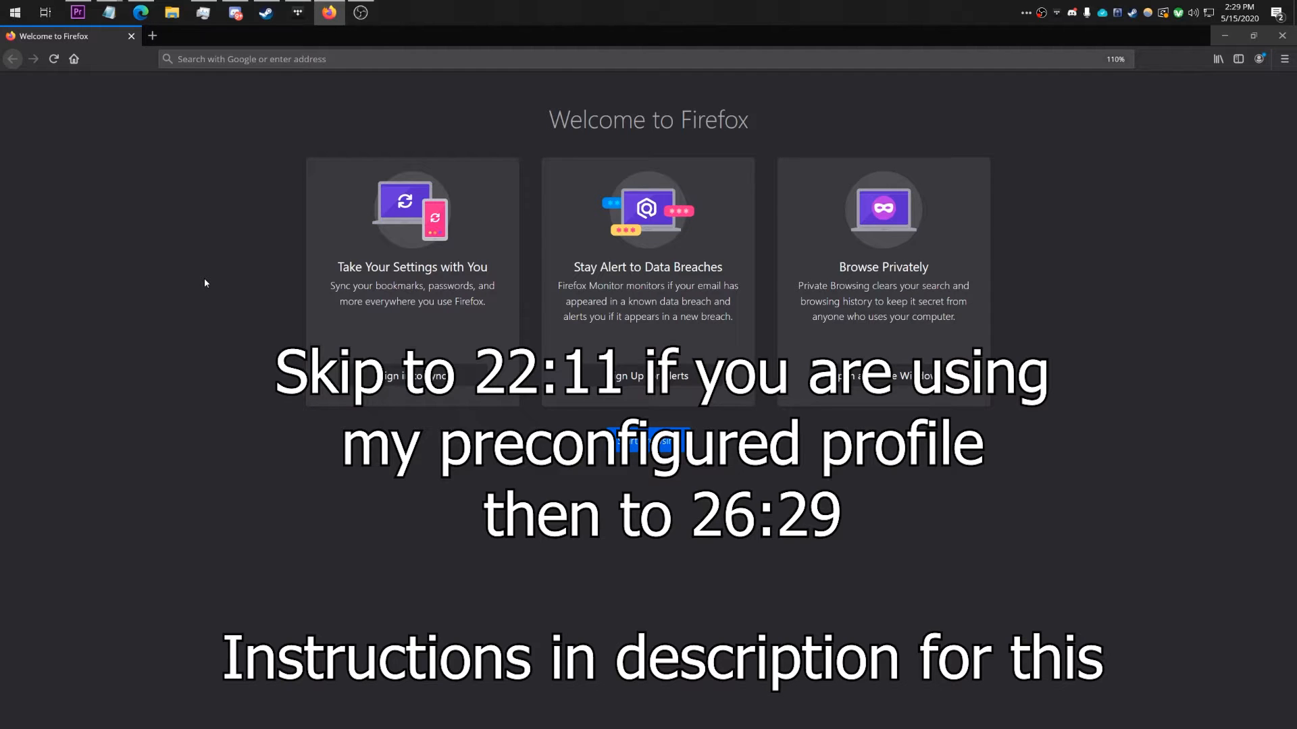
- Go to ffprofile.com, dismiss the encrypted DNS notice, and zoom the page in
click(364, 59)
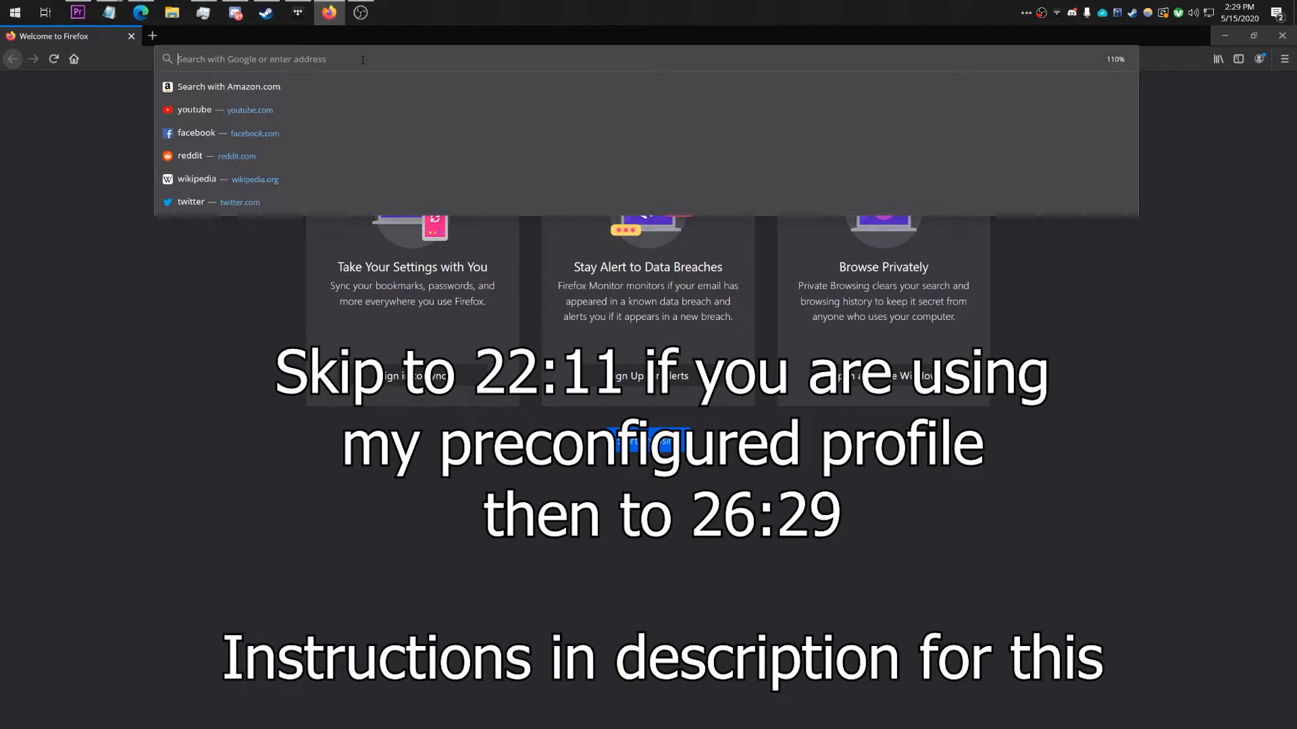
text(ffpr)
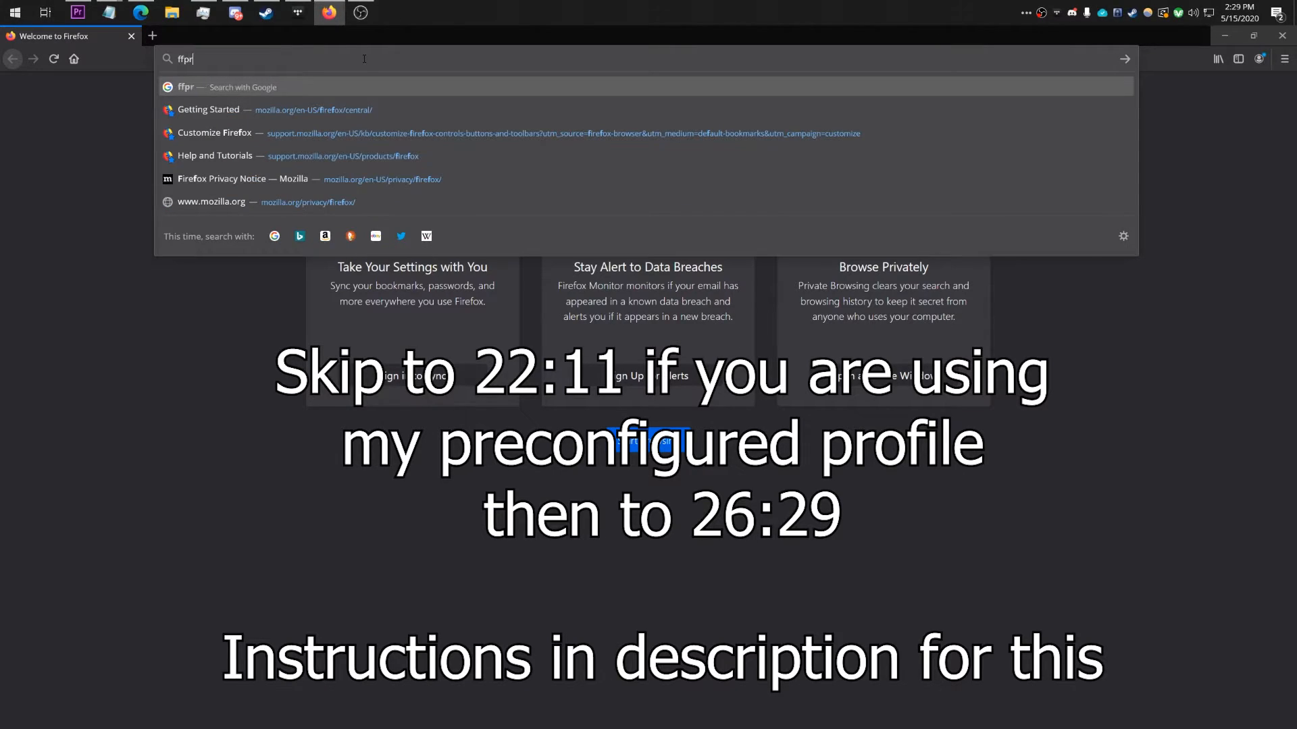
text(ofile.com)
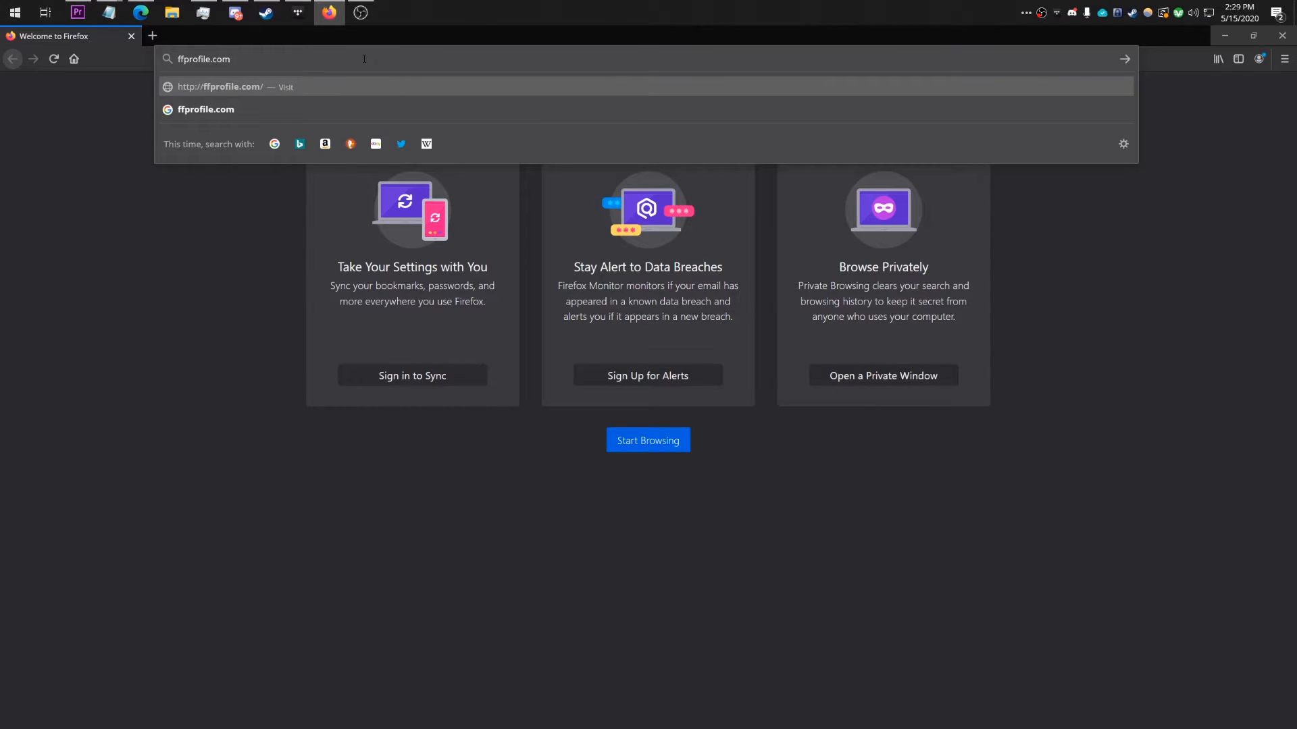
key(Return)
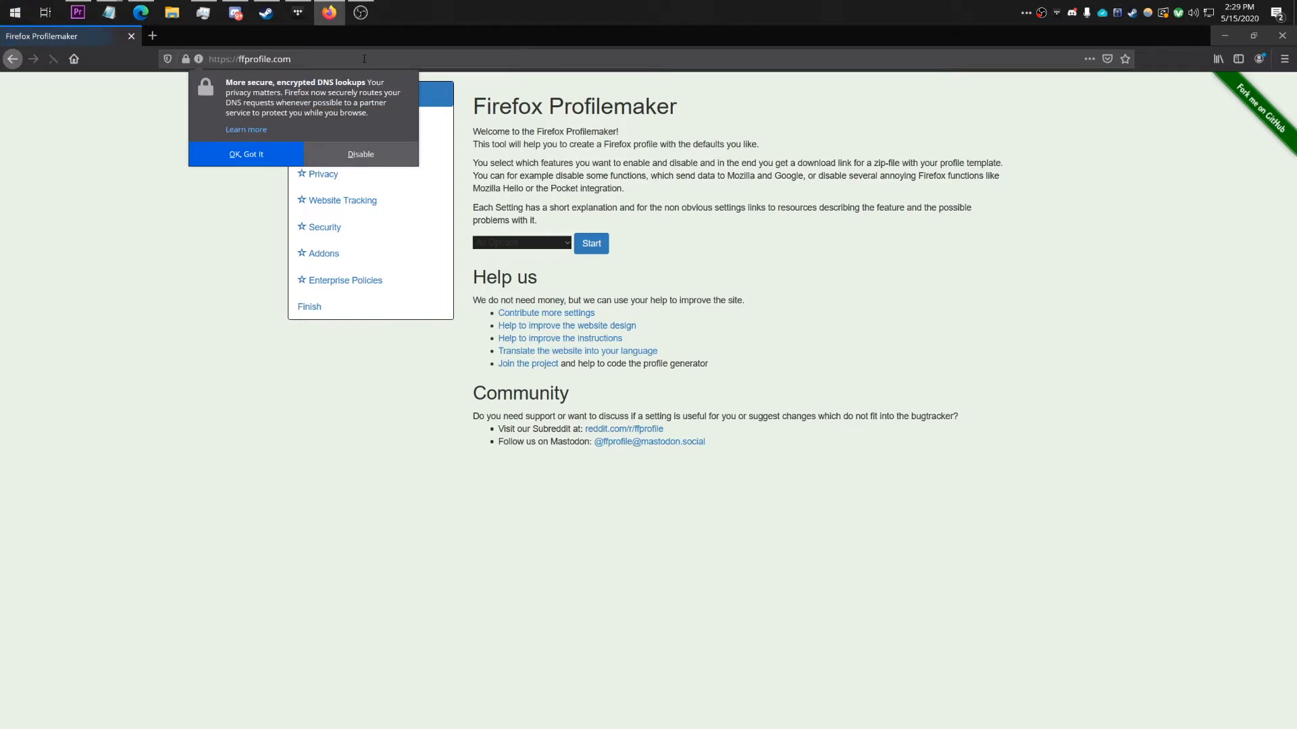
click(245, 154)
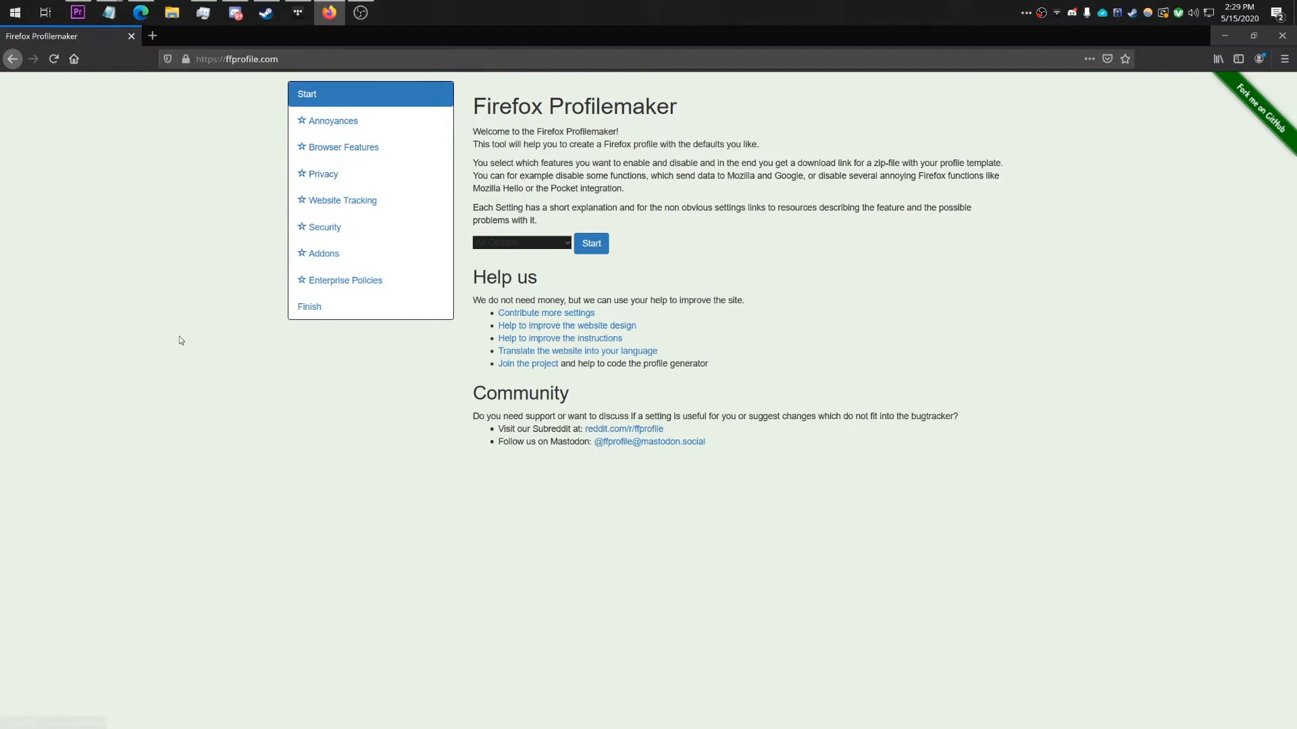
key(ctrl+plus)
key(ctrl+plus)
key(ctrl+plus)
key(ctrl+plus)
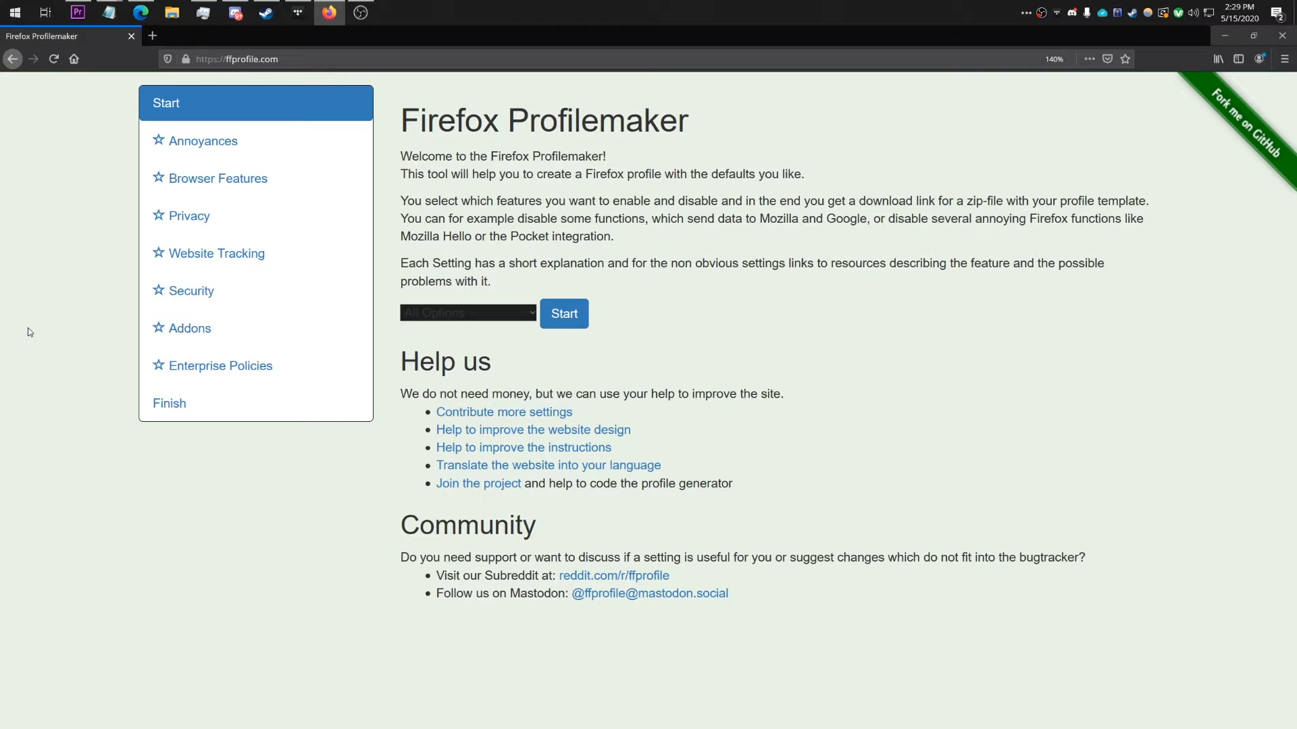
- Save the Annoyances and Browser Features pages with their default options
click(233, 143)
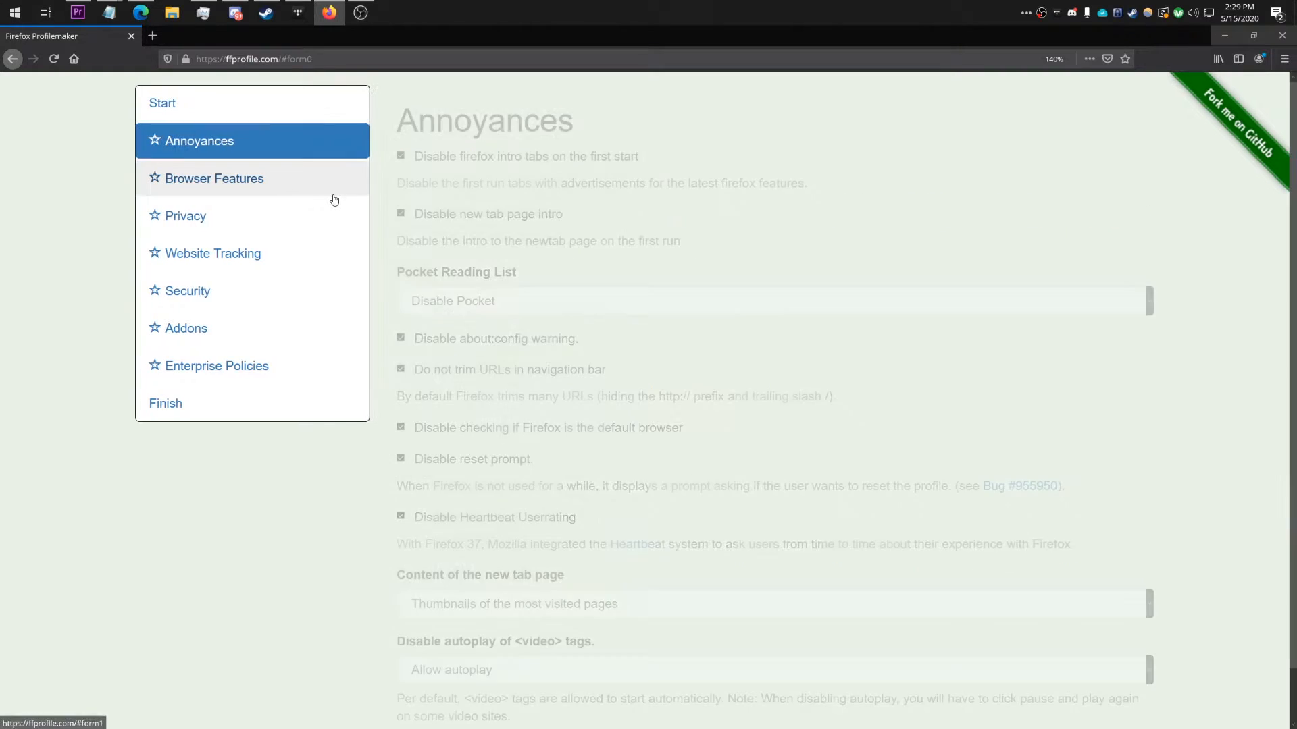
scroll(364, 406, down, 1)
scroll(383, 474, up, 1)
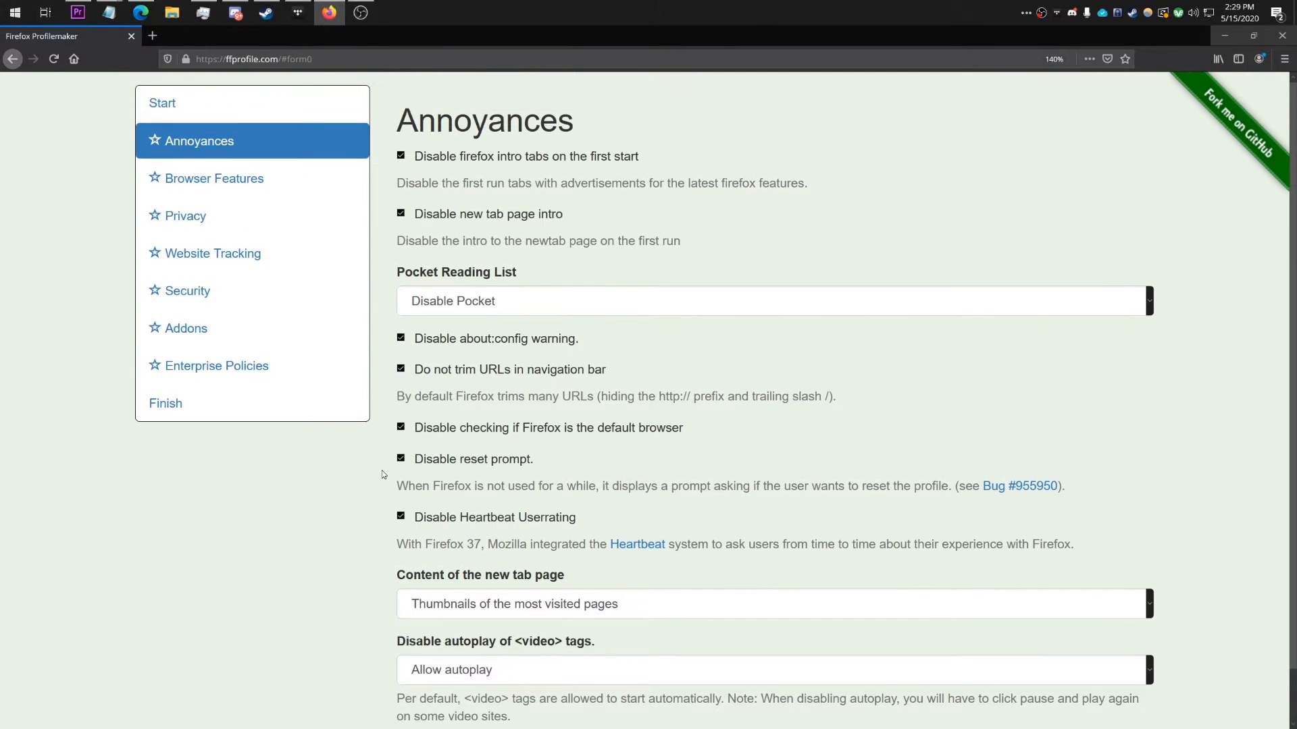
scroll(368, 463, down, 1)
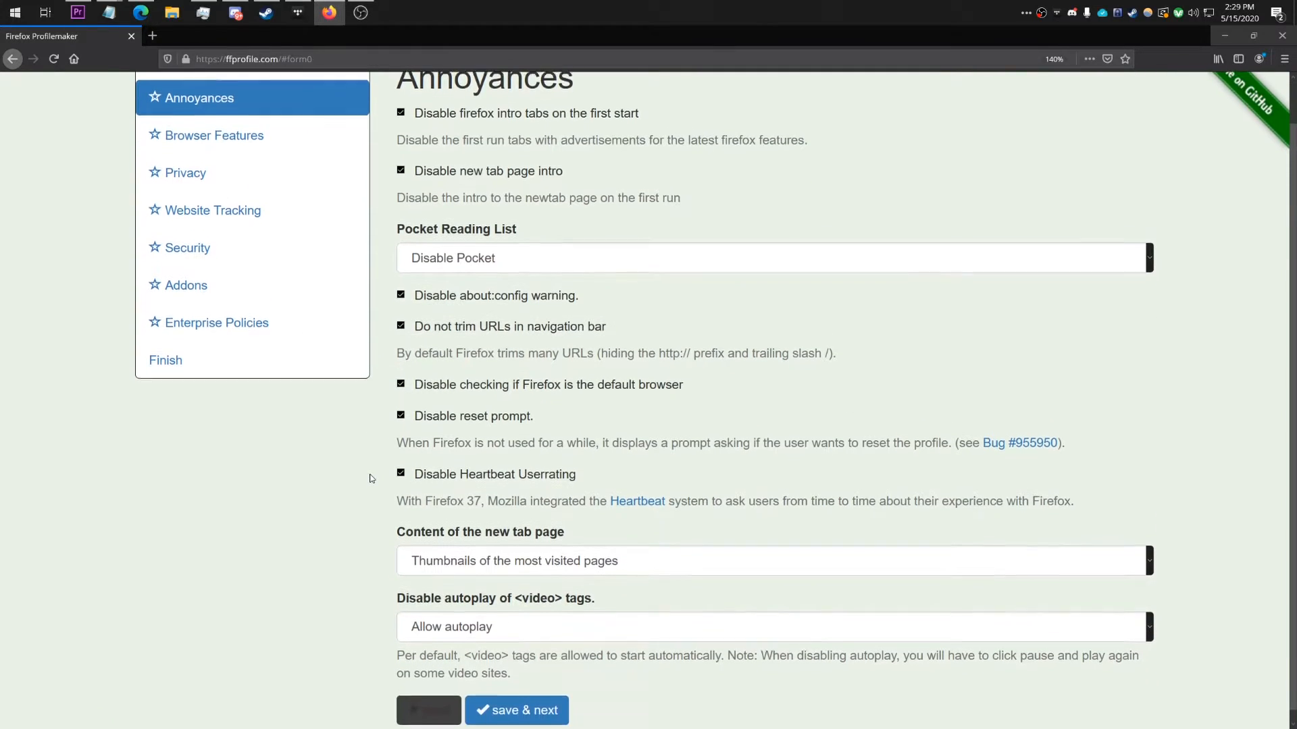
scroll(356, 446, up, 1)
scroll(162, 326, down, 1)
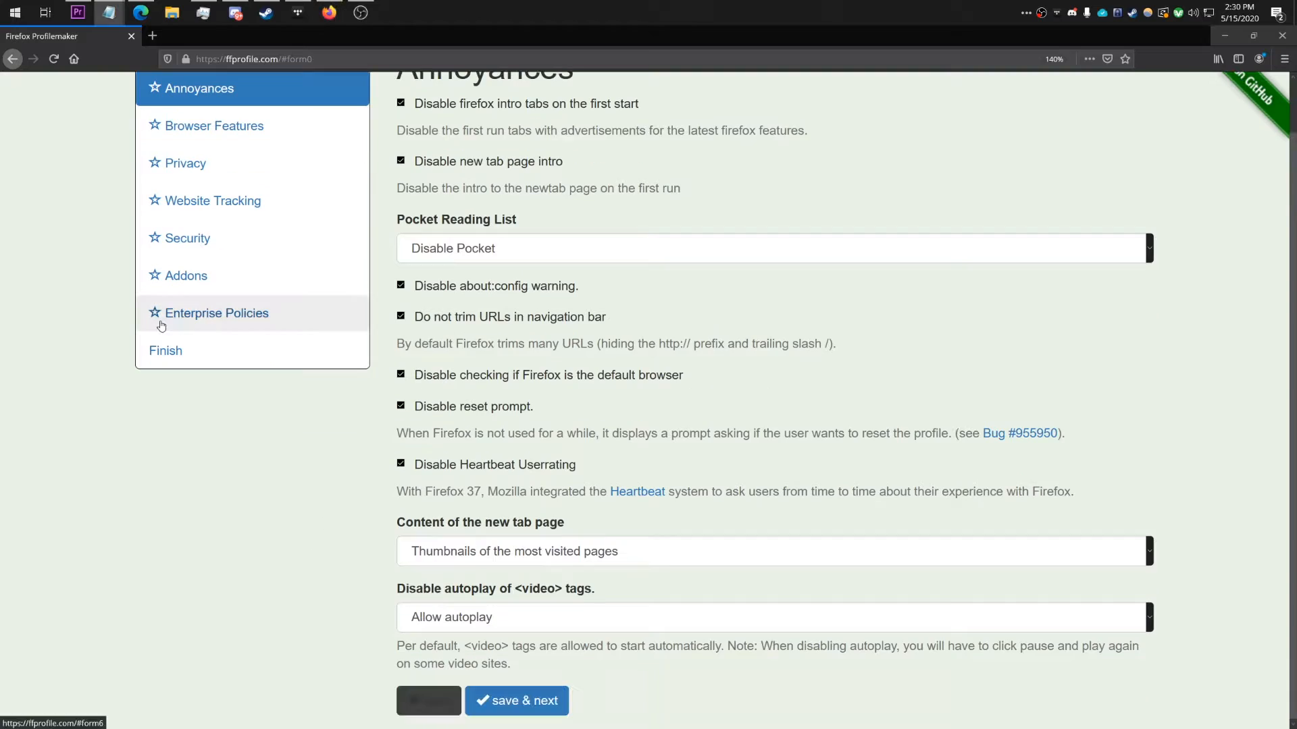
scroll(162, 326, up, 1)
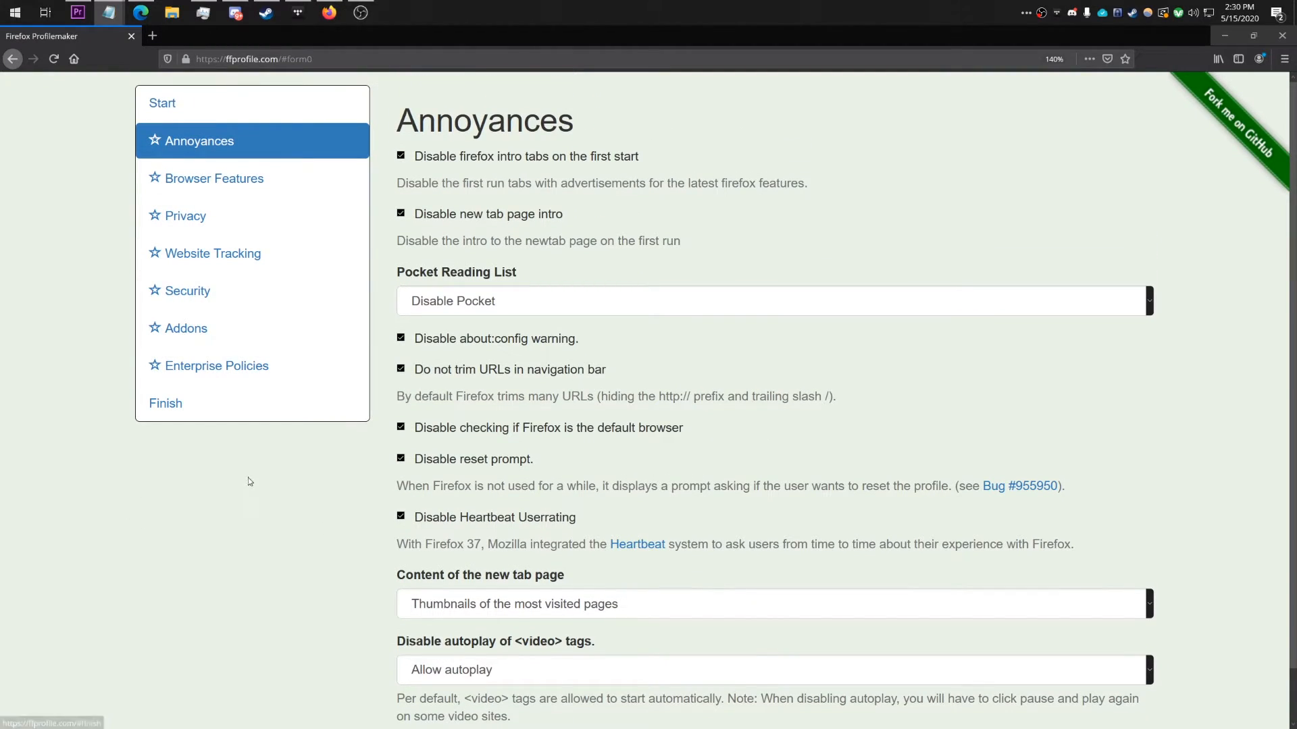
scroll(358, 501, down, 1)
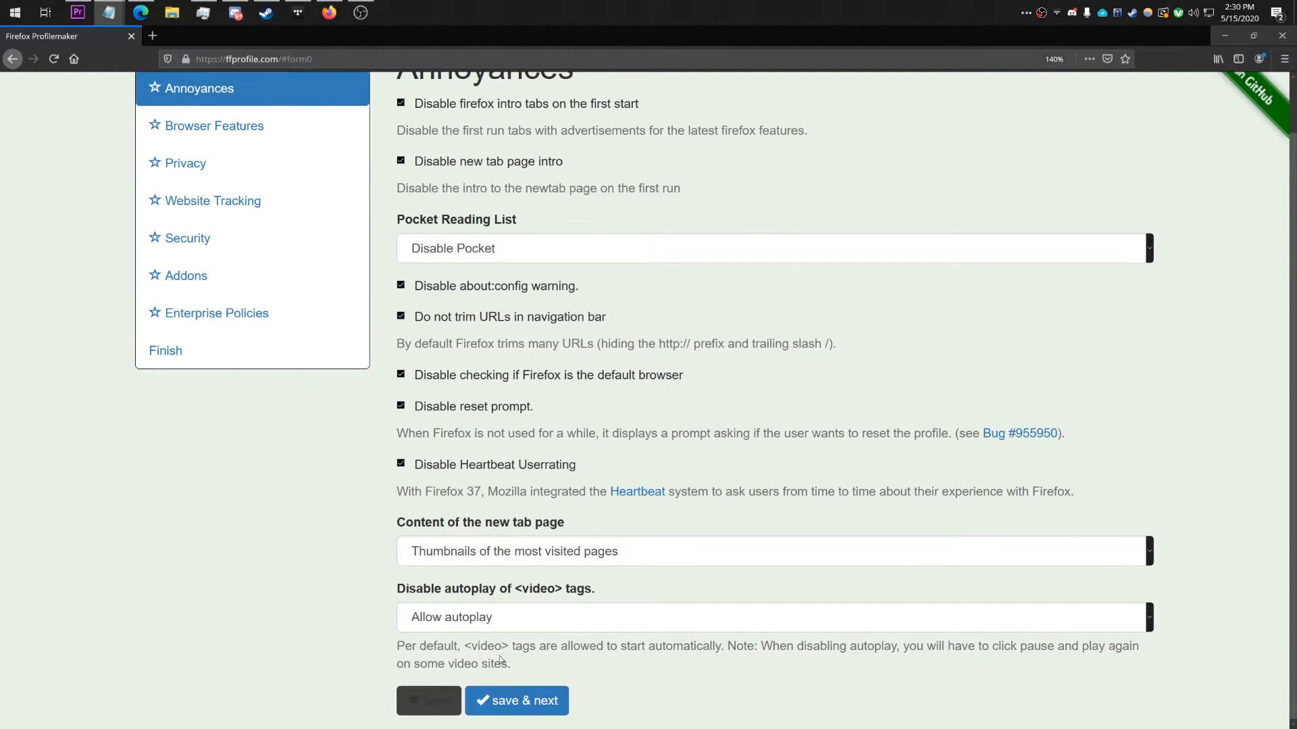
click(550, 702)
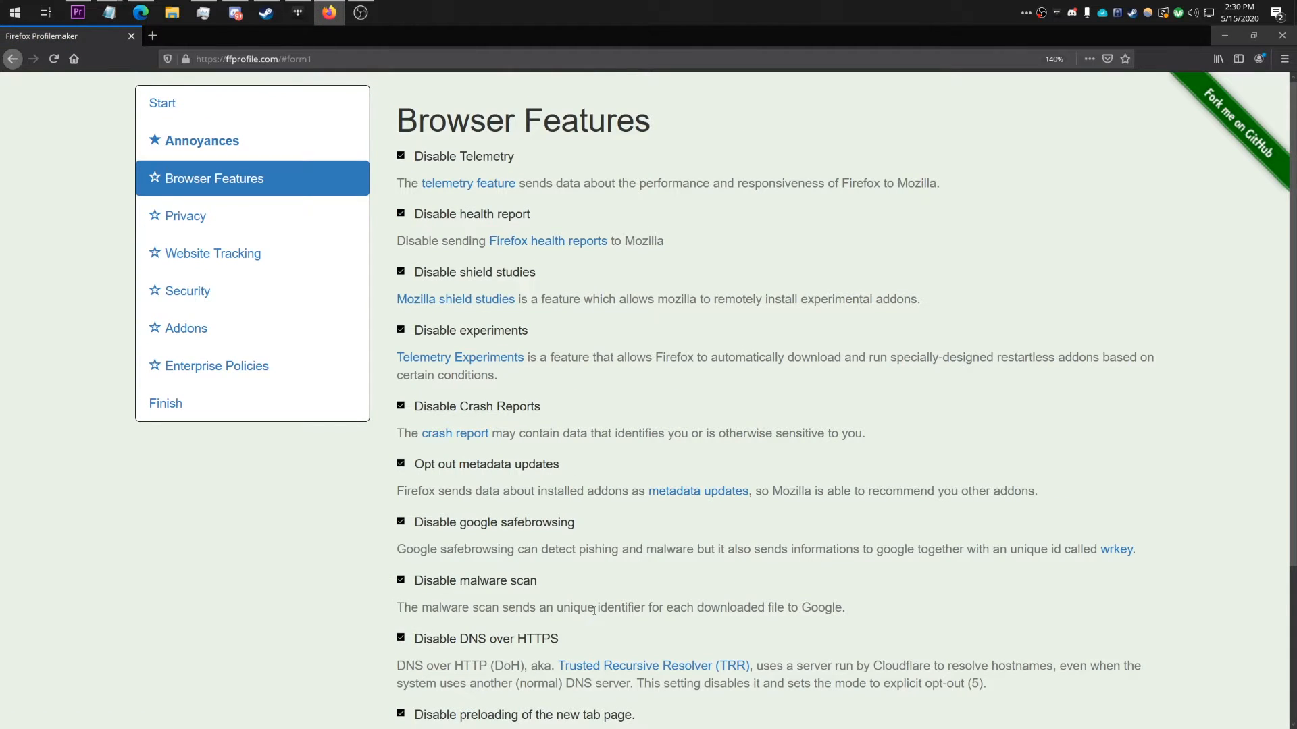
scroll(594, 610, down, 3)
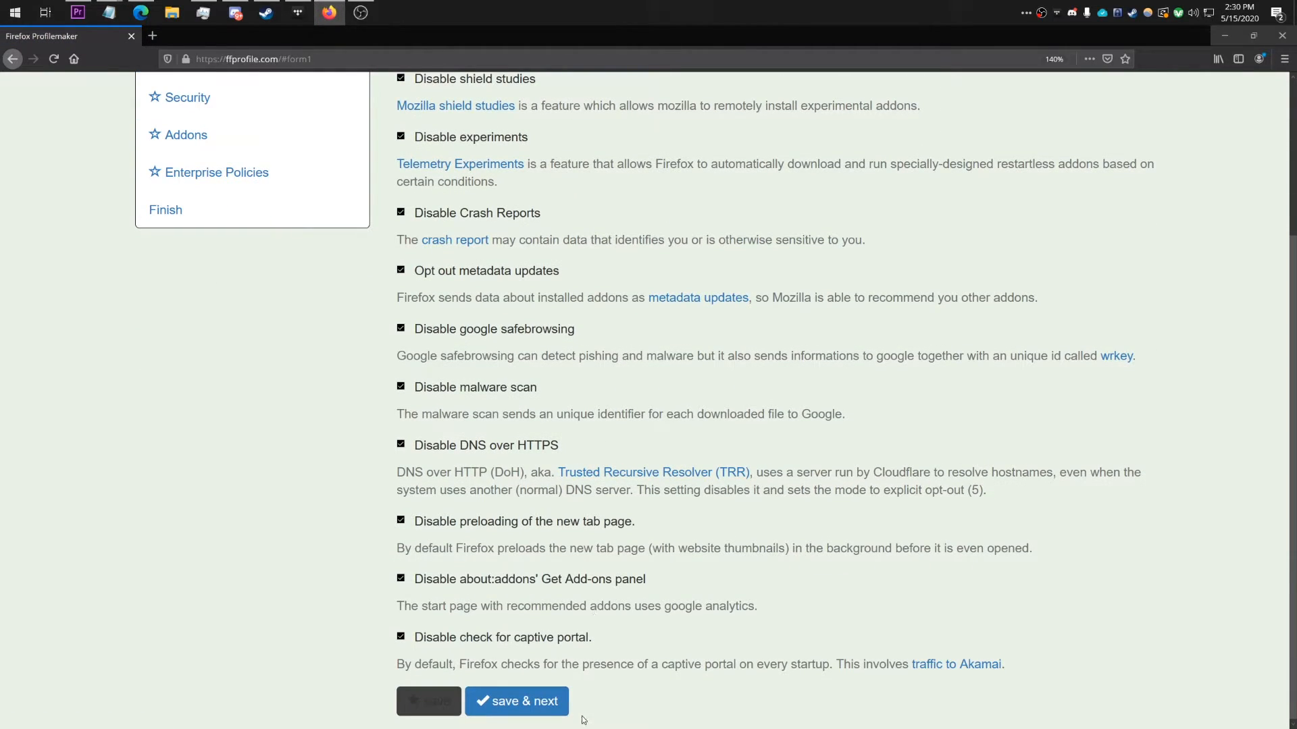
click(548, 704)
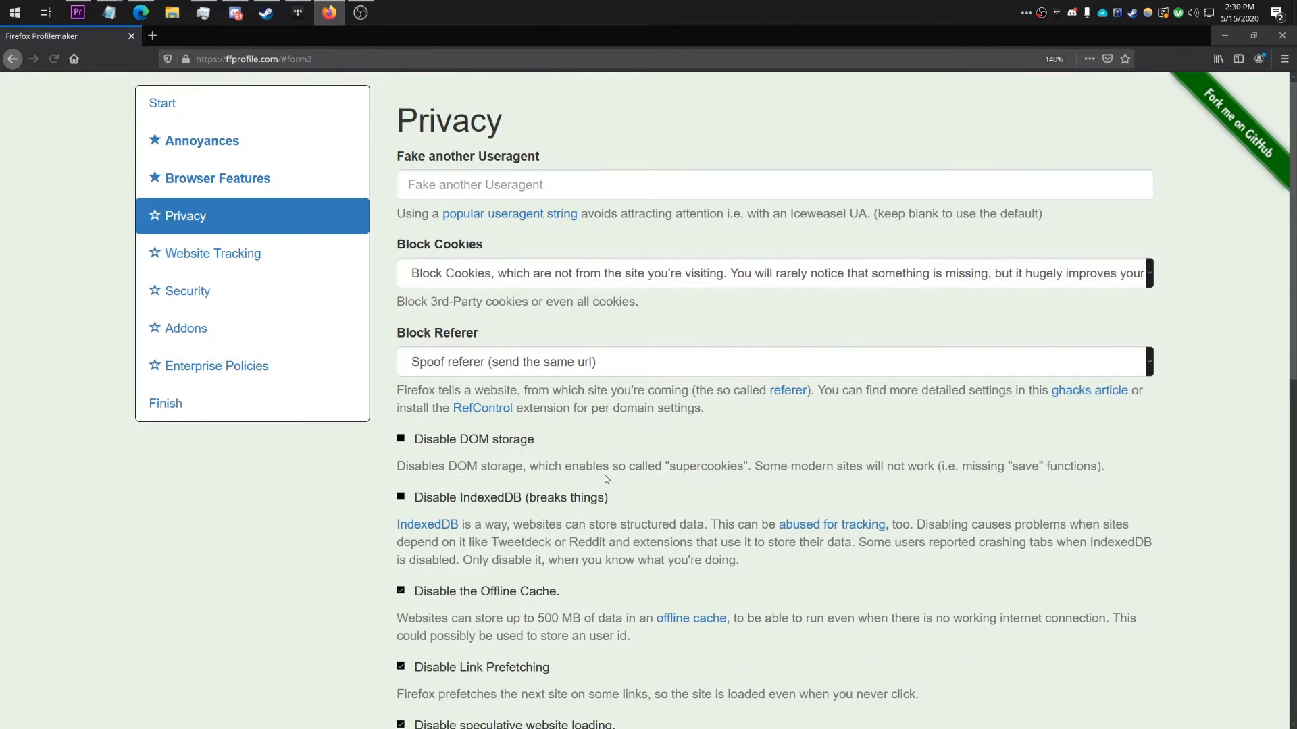
- Untick Disable the Offline Cache and Disable speculative website loading
scroll(605, 478, down, 1)
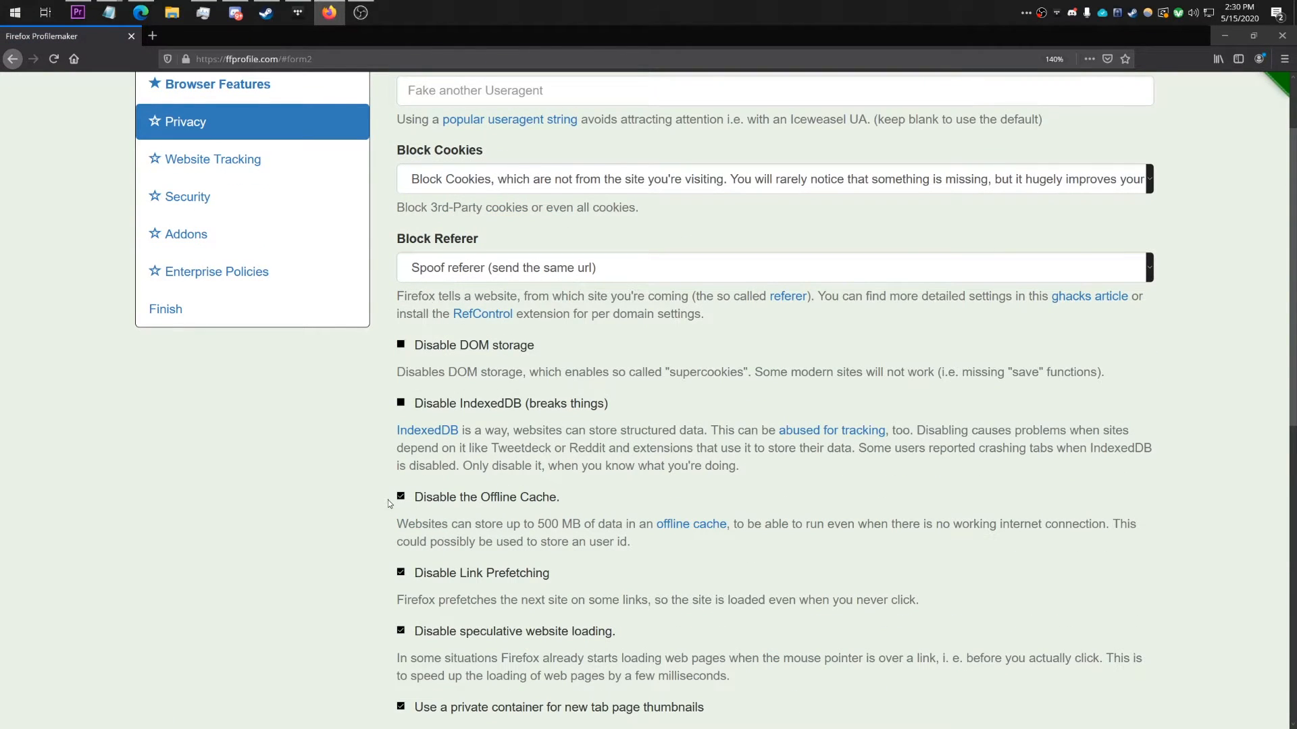
scroll(388, 500, up, 2)
scroll(388, 500, down, 2)
scroll(387, 500, down, 1)
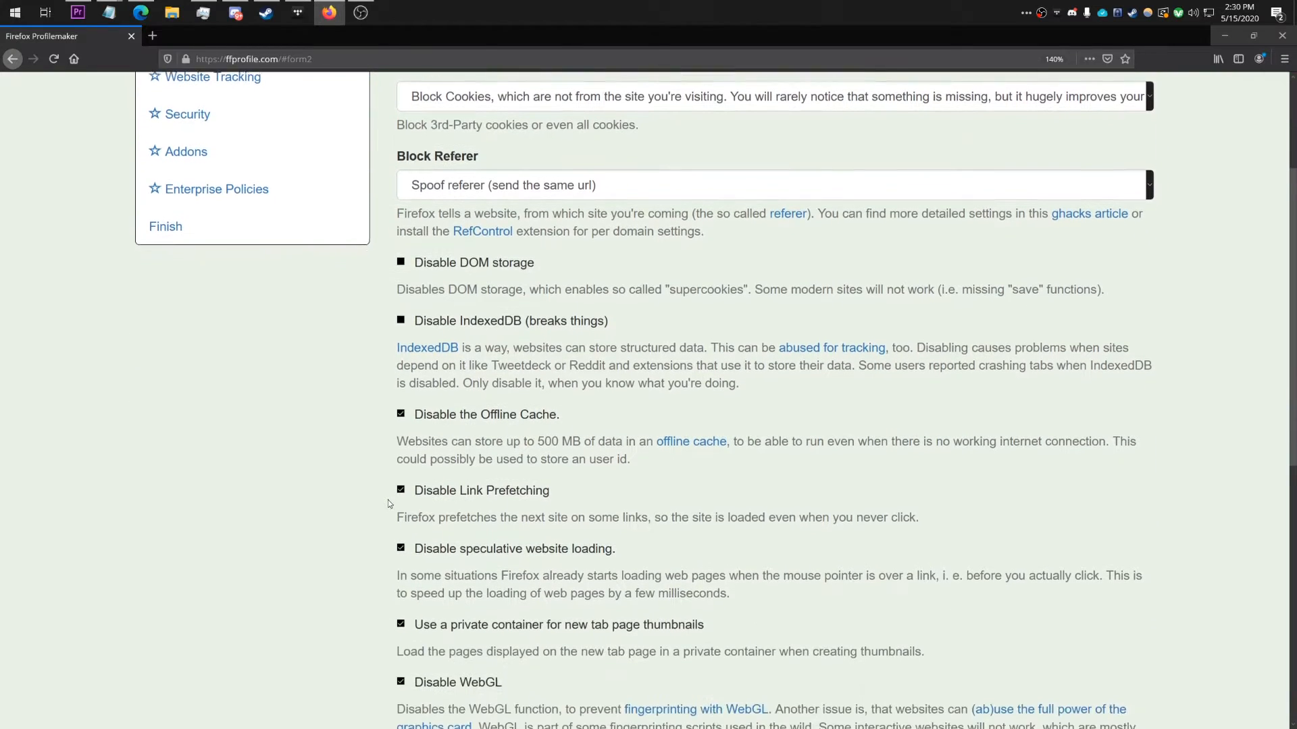
click(440, 410)
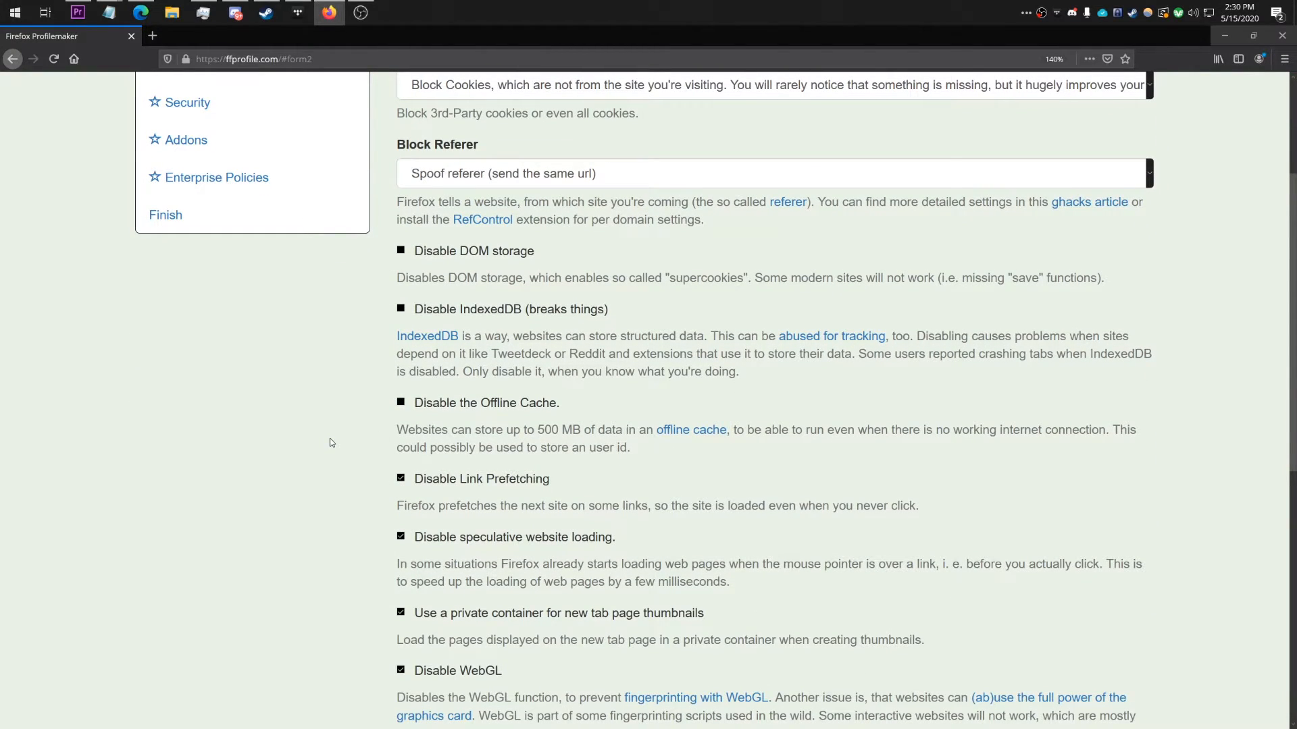
scroll(332, 442, down, 1)
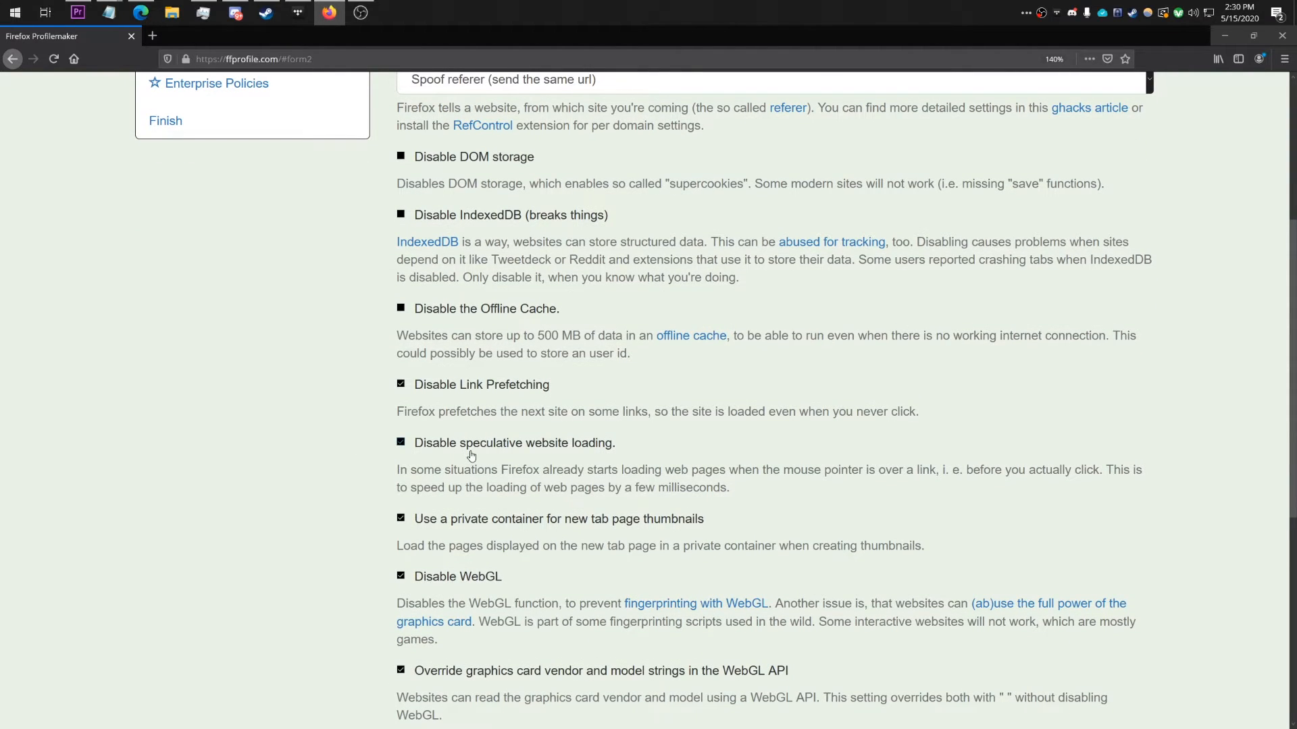
click(473, 456)
- Untick Disable WebGL and save the Privacy settings
scroll(303, 477, down, 1)
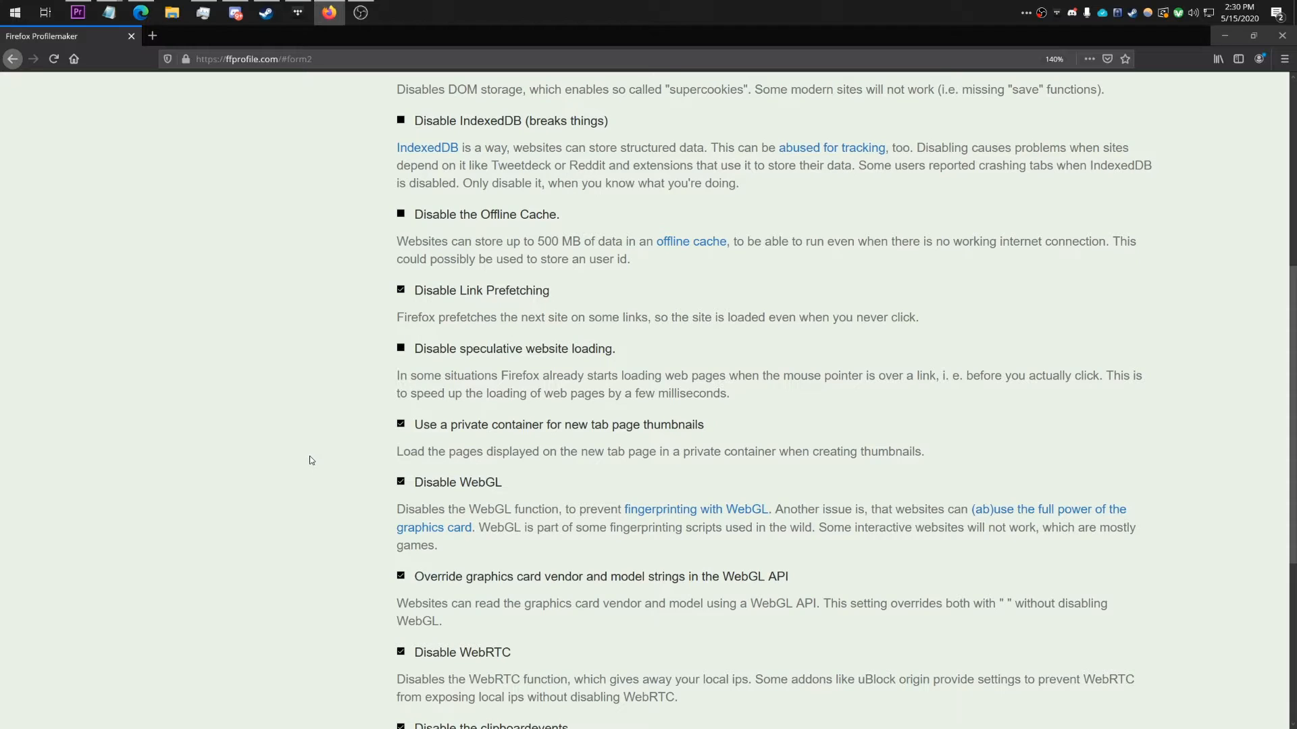
scroll(311, 460, down, 1)
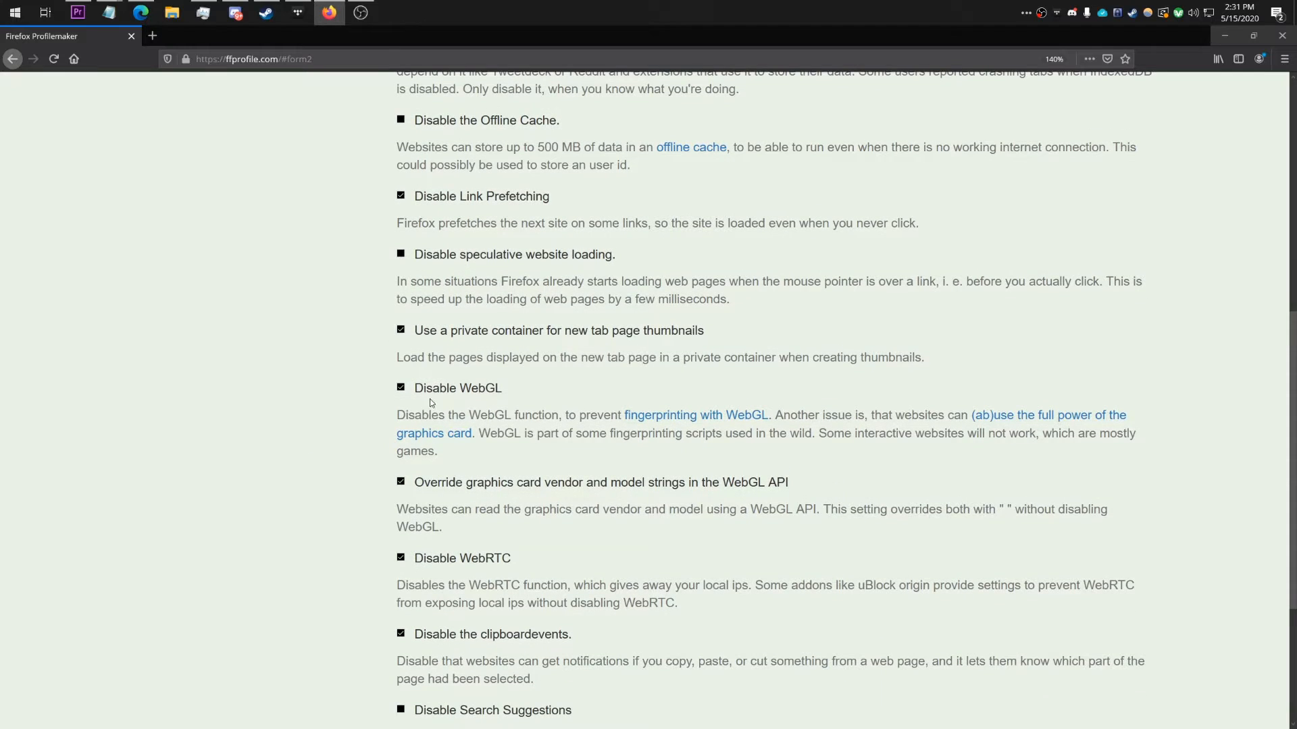
click(438, 397)
scroll(341, 388, down, 1)
drag(356, 388, 382, 396)
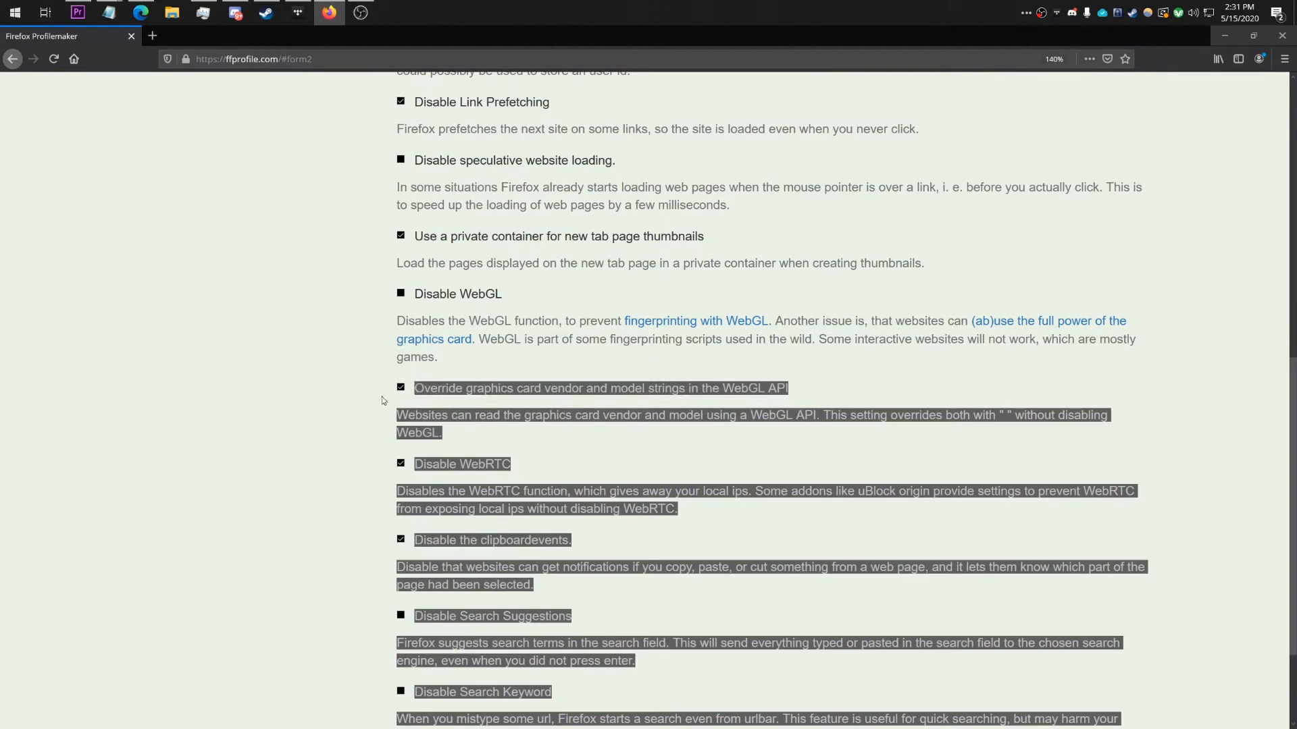
click(388, 400)
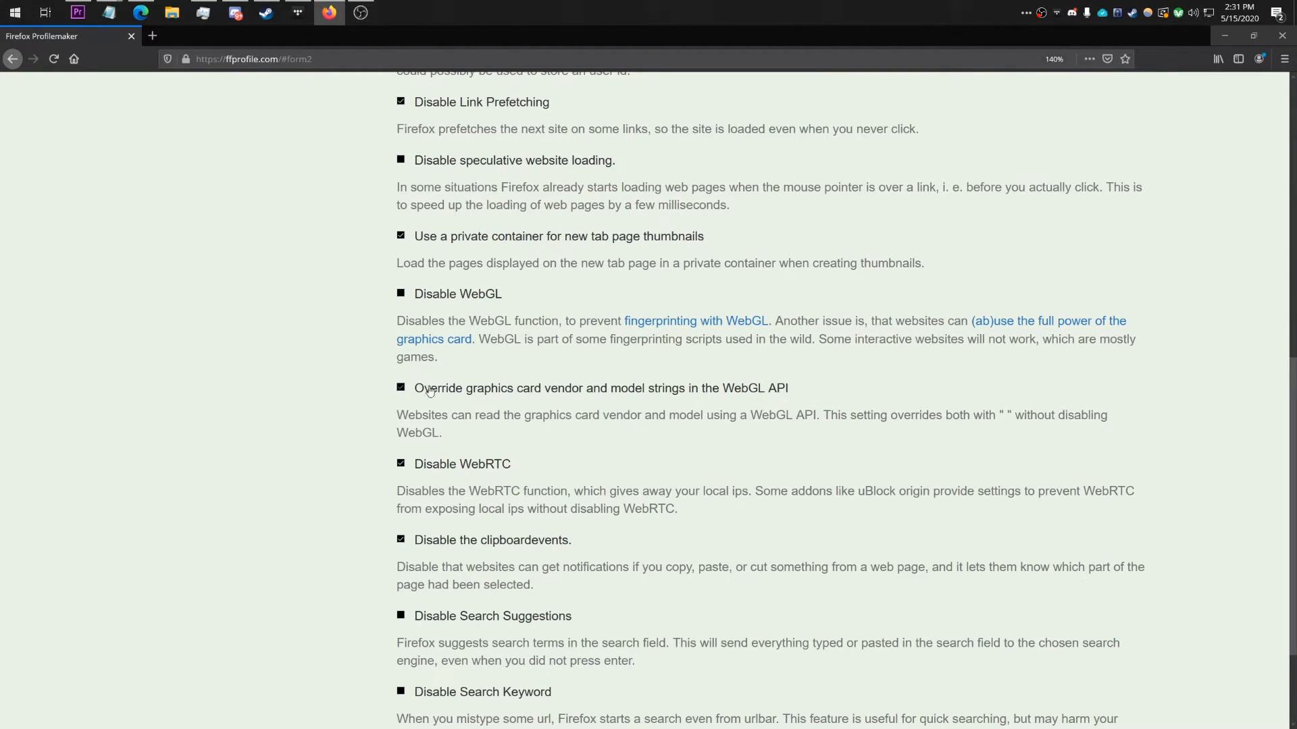
scroll(314, 425, down, 2)
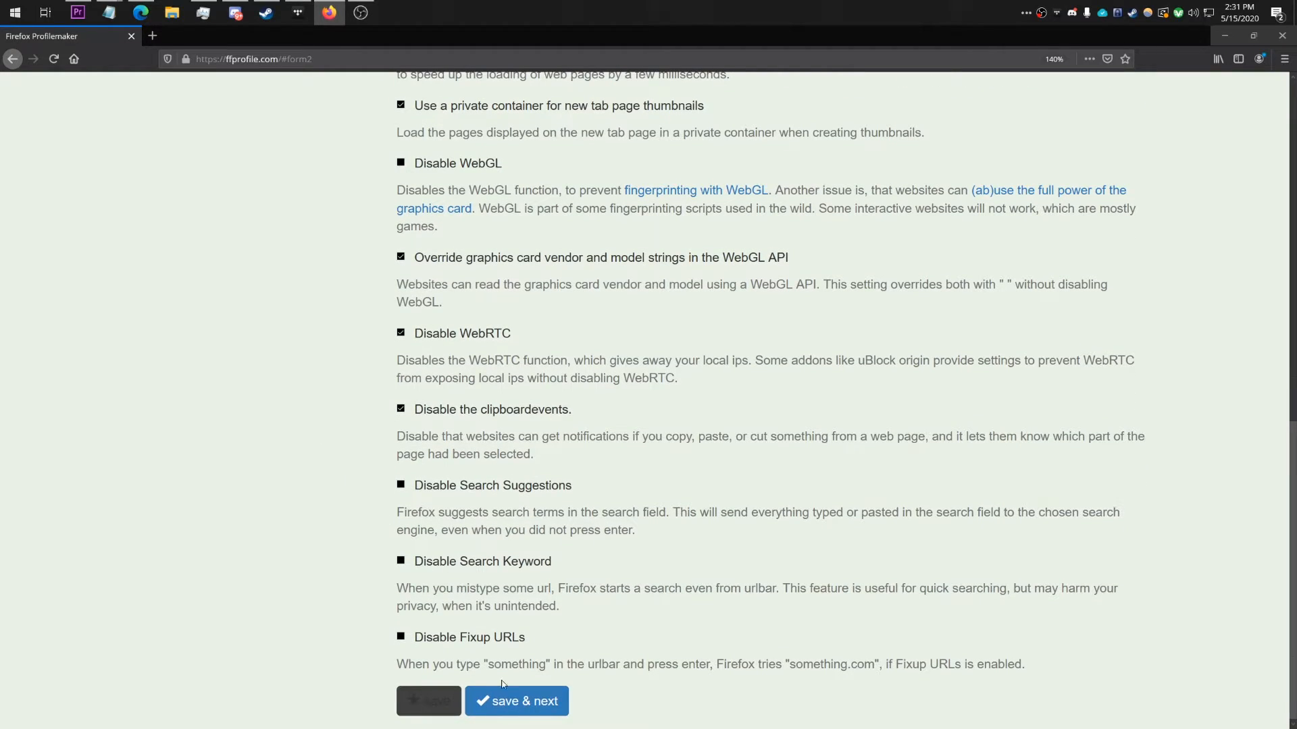
click(508, 701)
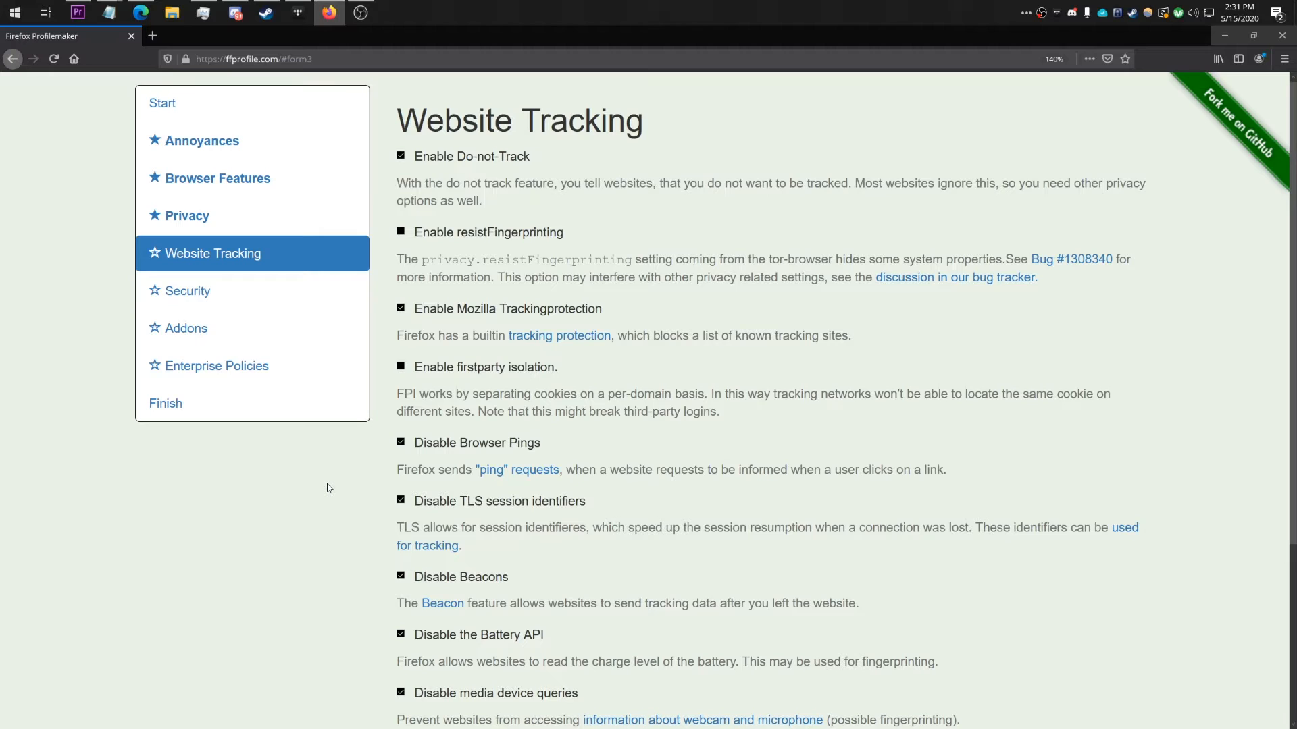
- Save Website Tracking with media device queries left allowed
scroll(329, 488, down, 4)
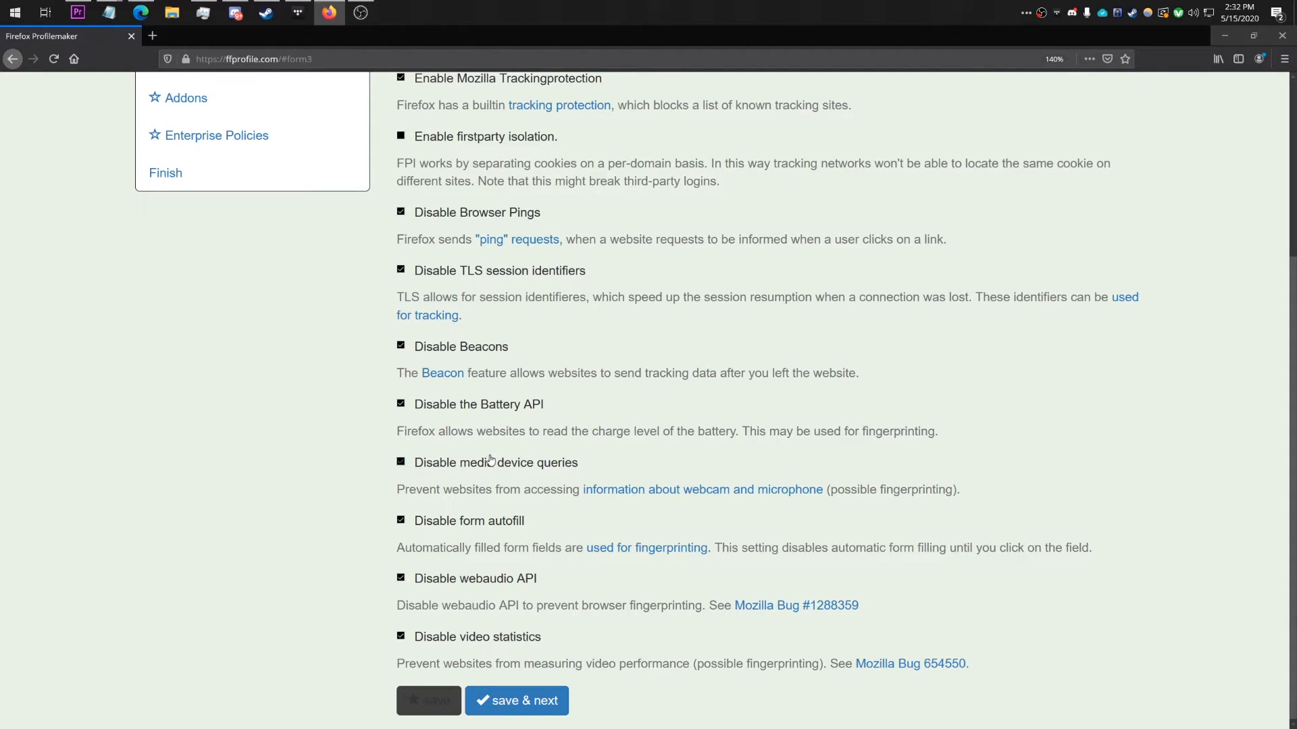
click(523, 701)
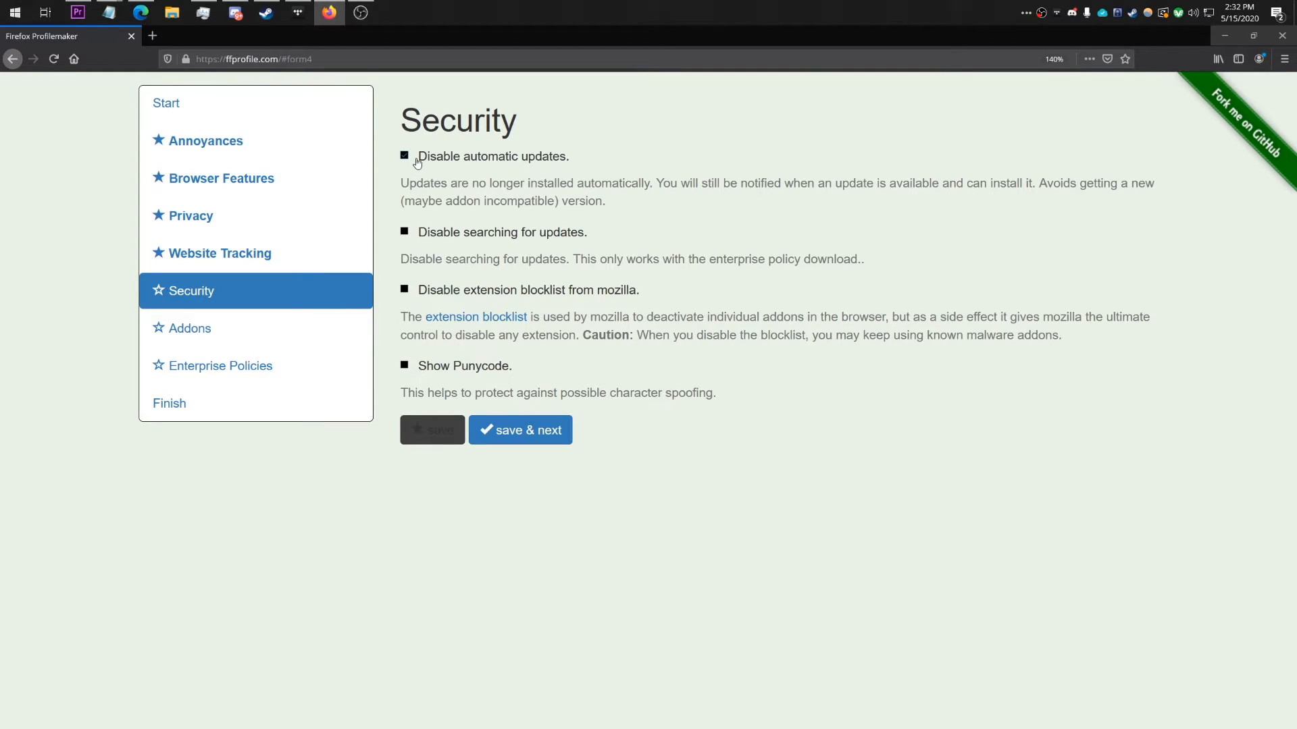
- Save Security, then untick Privacy Badger and tick Cookie Autodelete in Addons
click(514, 436)
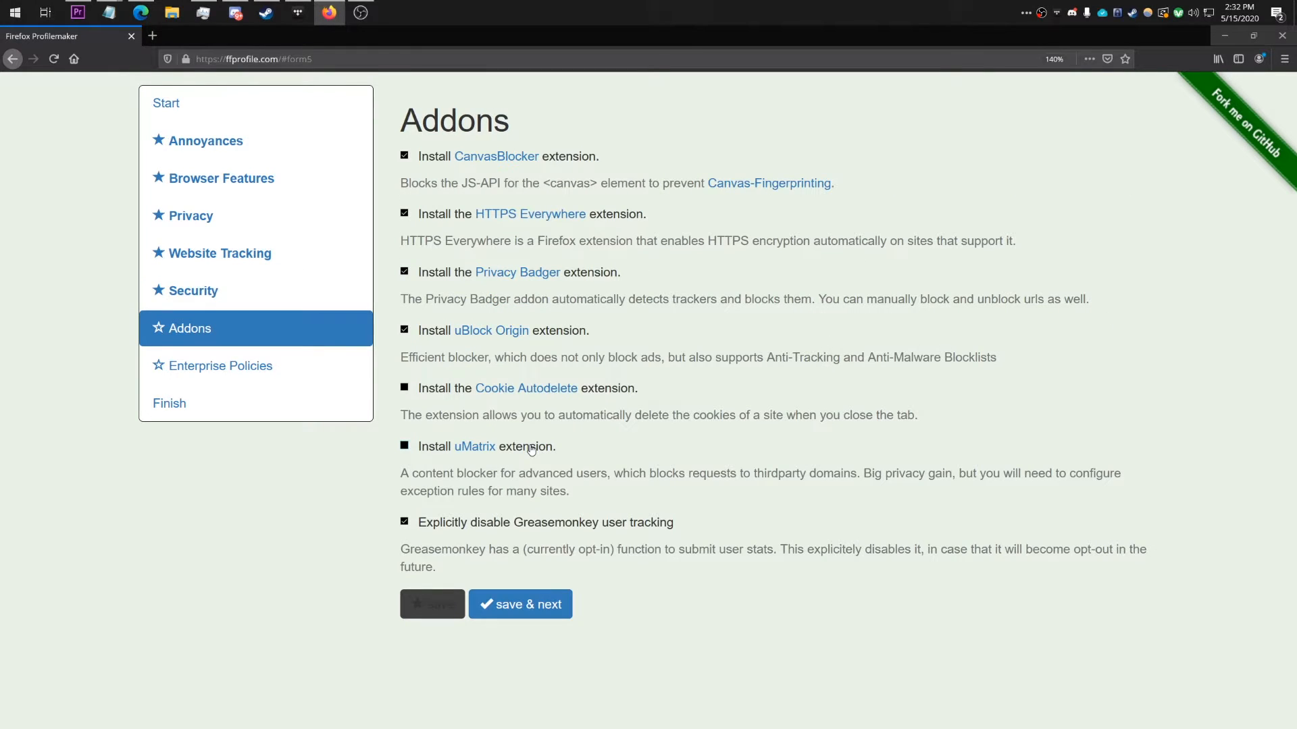
click(416, 277)
click(408, 389)
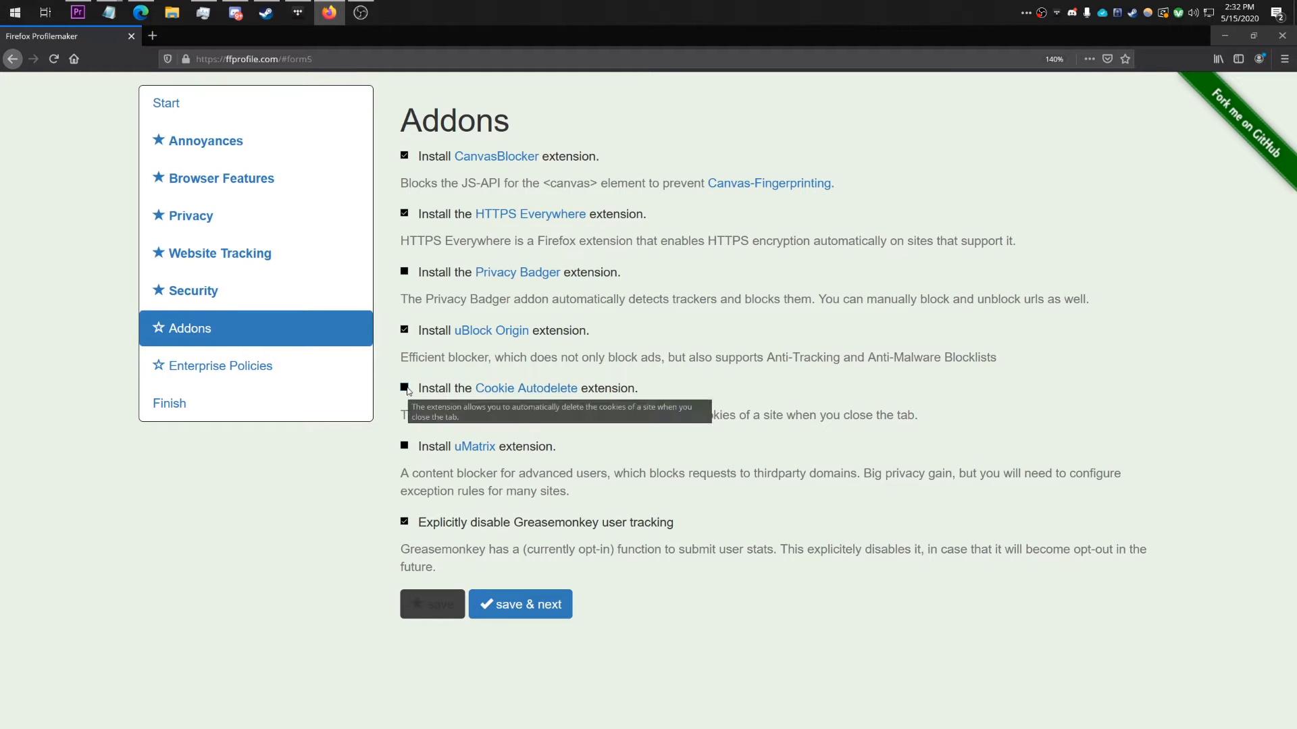
click(551, 619)
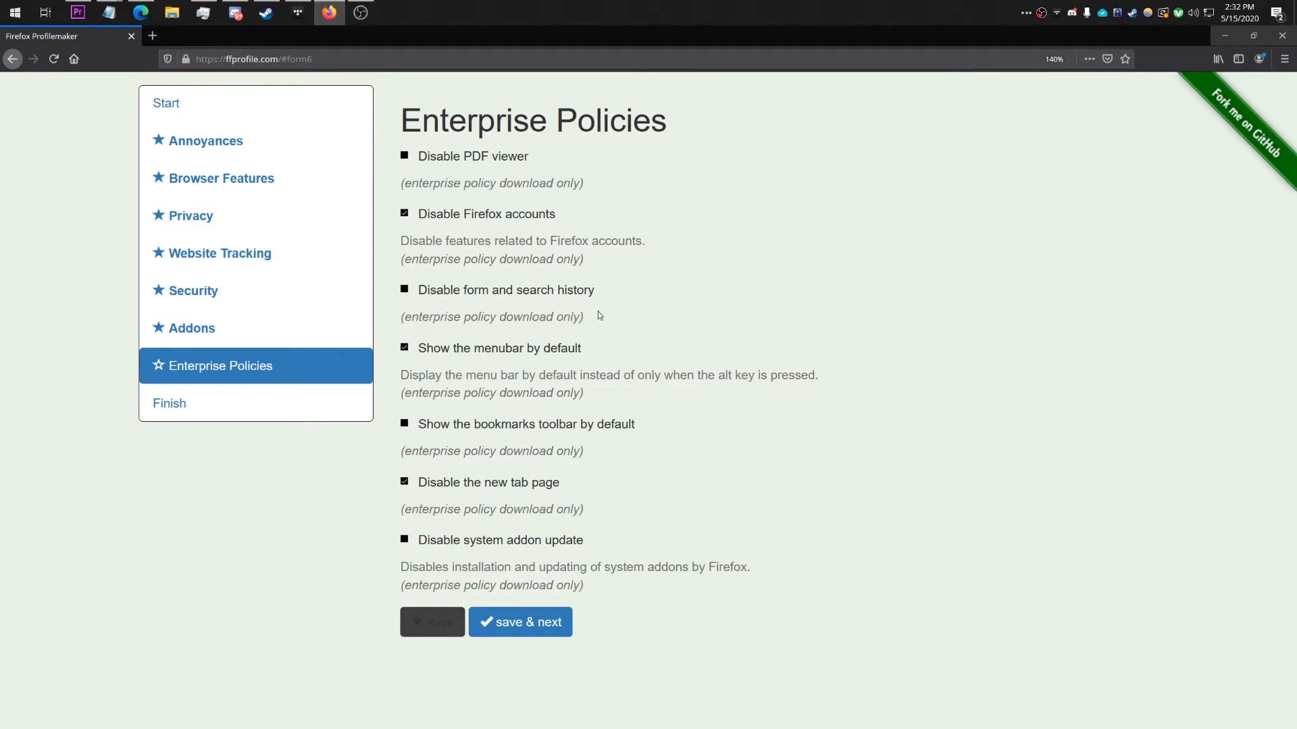
- Save Enterprise Policies unchanged to reach the Download page
drag(697, 124, 423, 125)
click(766, 161)
click(557, 622)
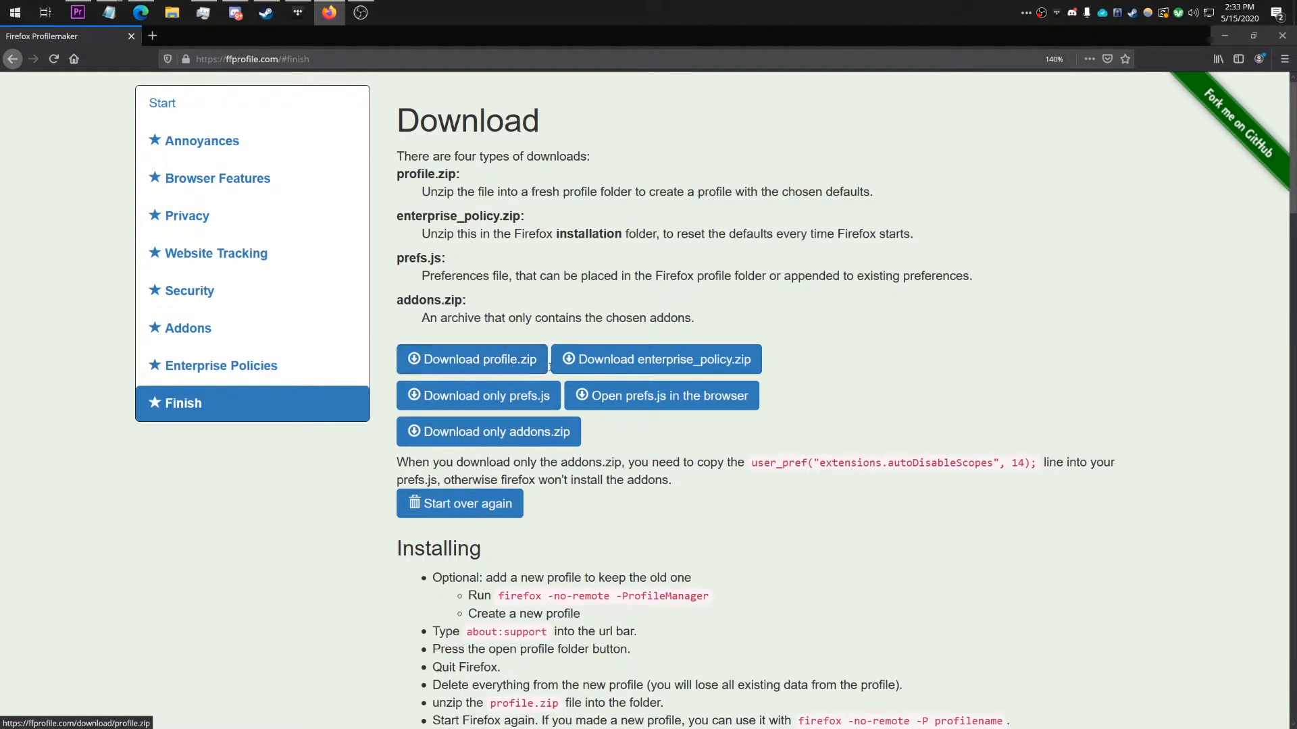
- Save profile.zip to disk and show it in its containing folder
click(501, 364)
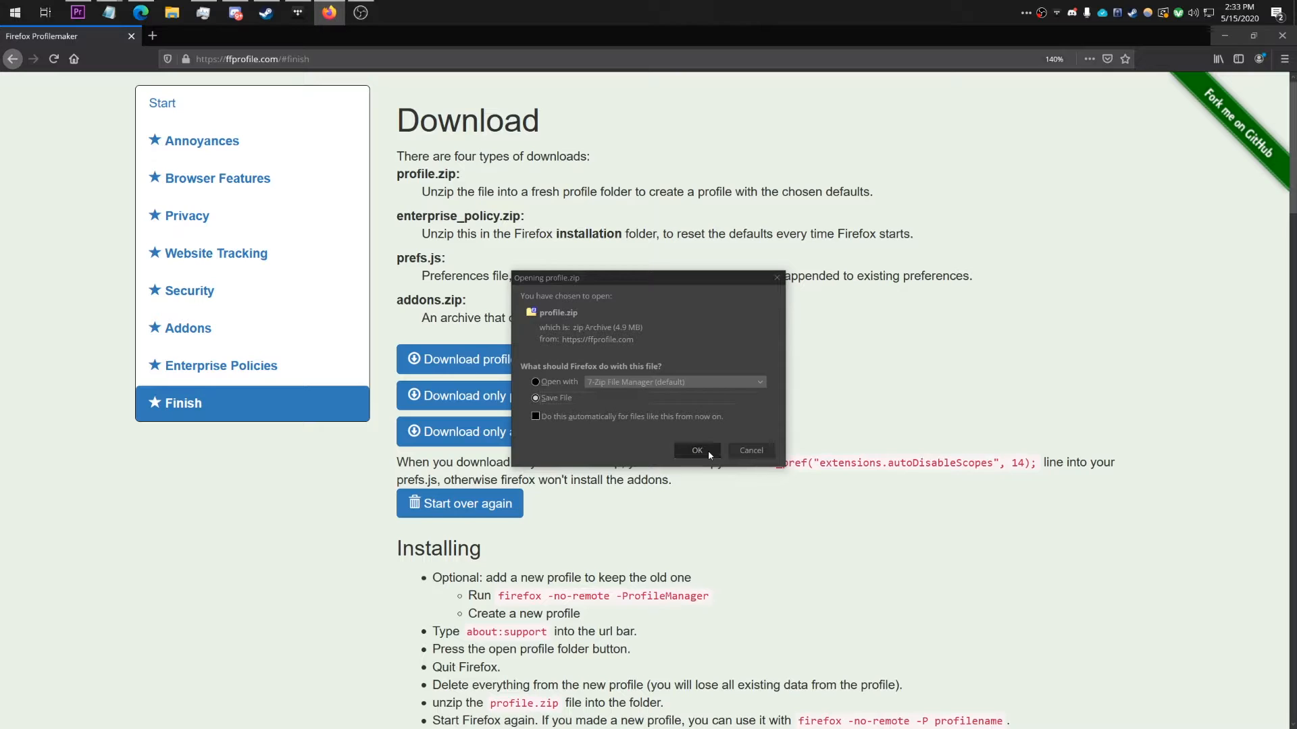
click(709, 454)
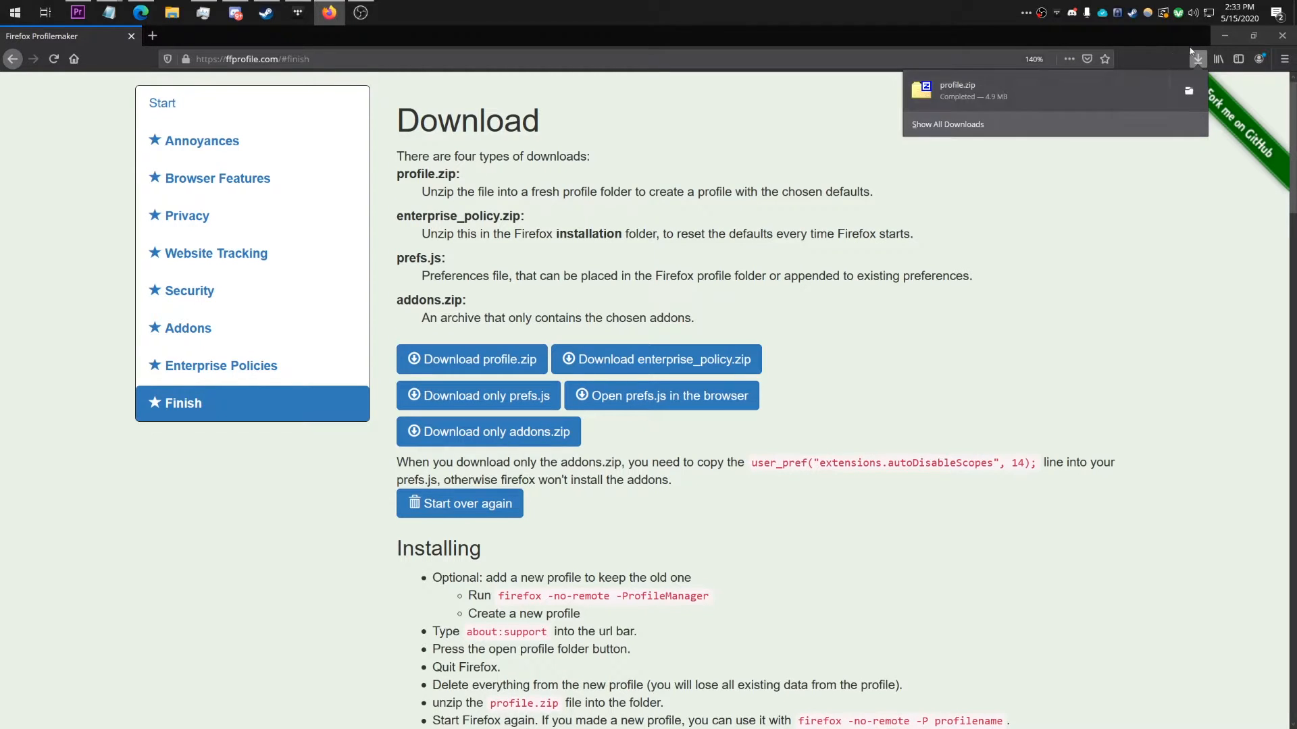
right_click(941, 92)
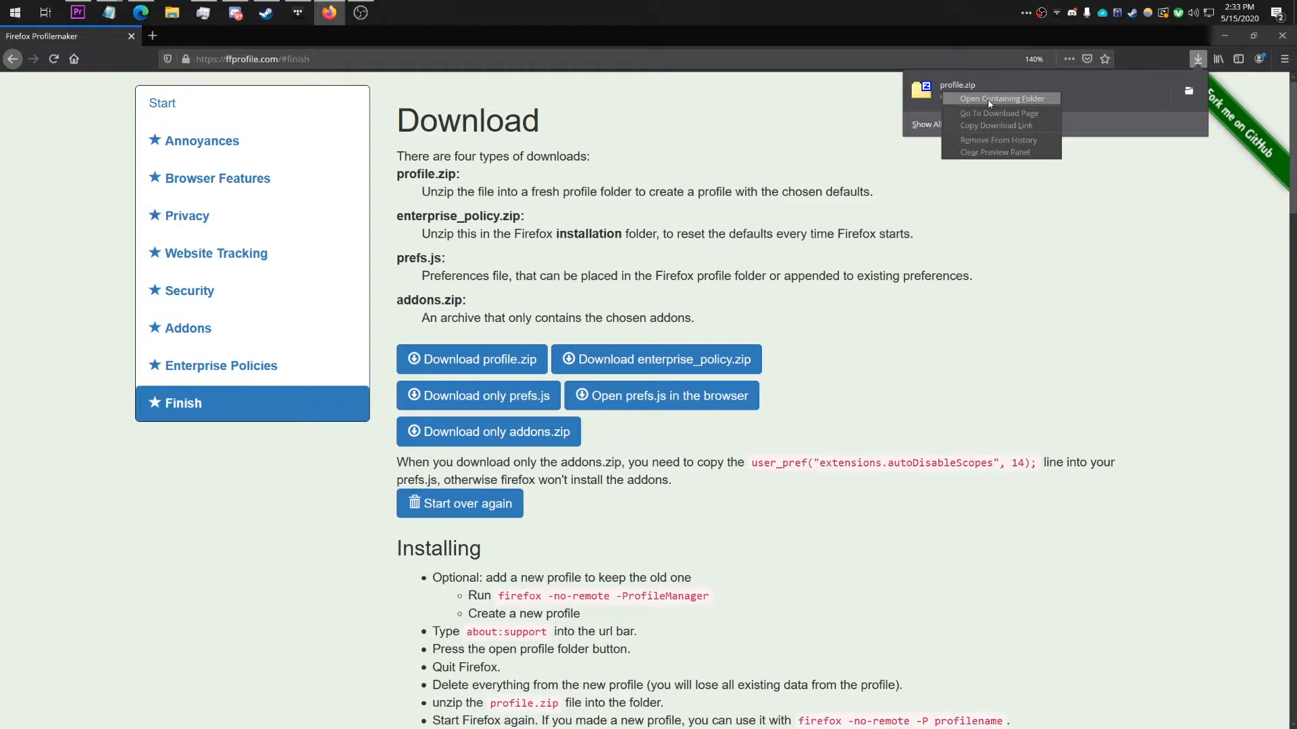
click(990, 101)
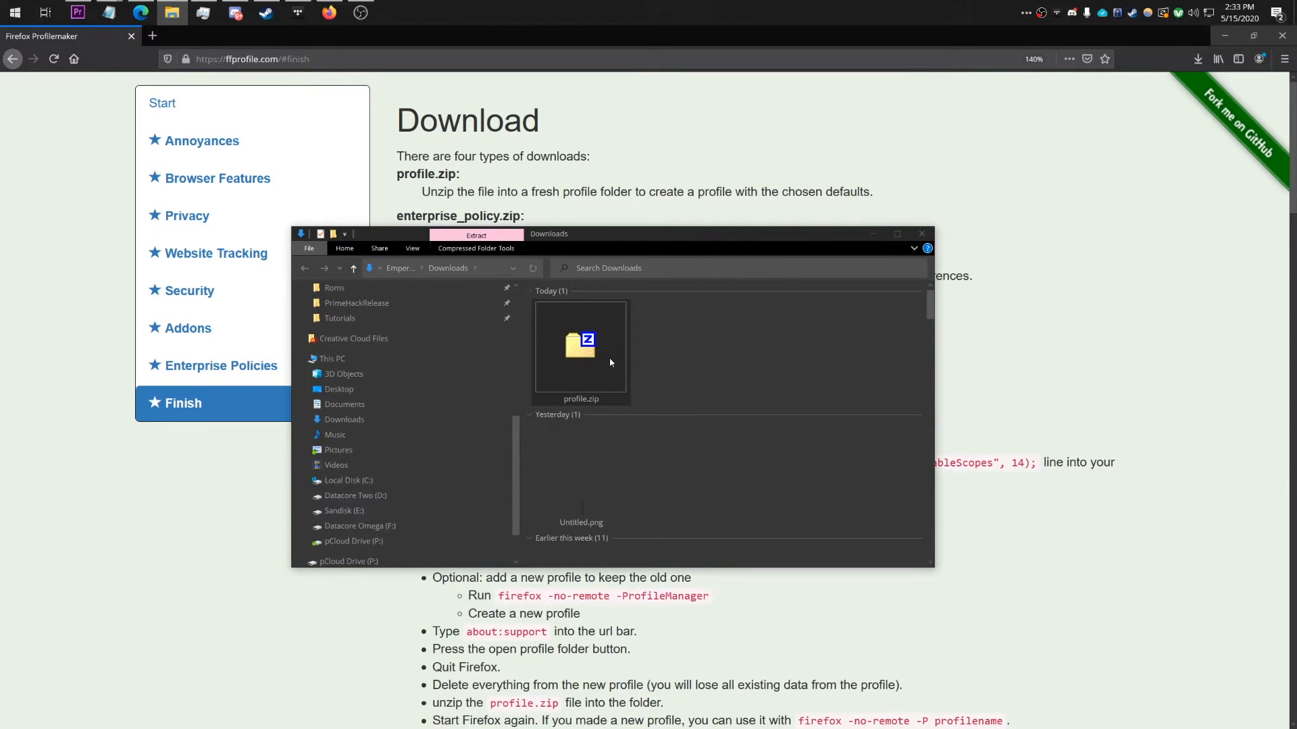
- Extract profile.zip with 7-Zip into a 'profile' folder, then return to Firefox
right_click(577, 336)
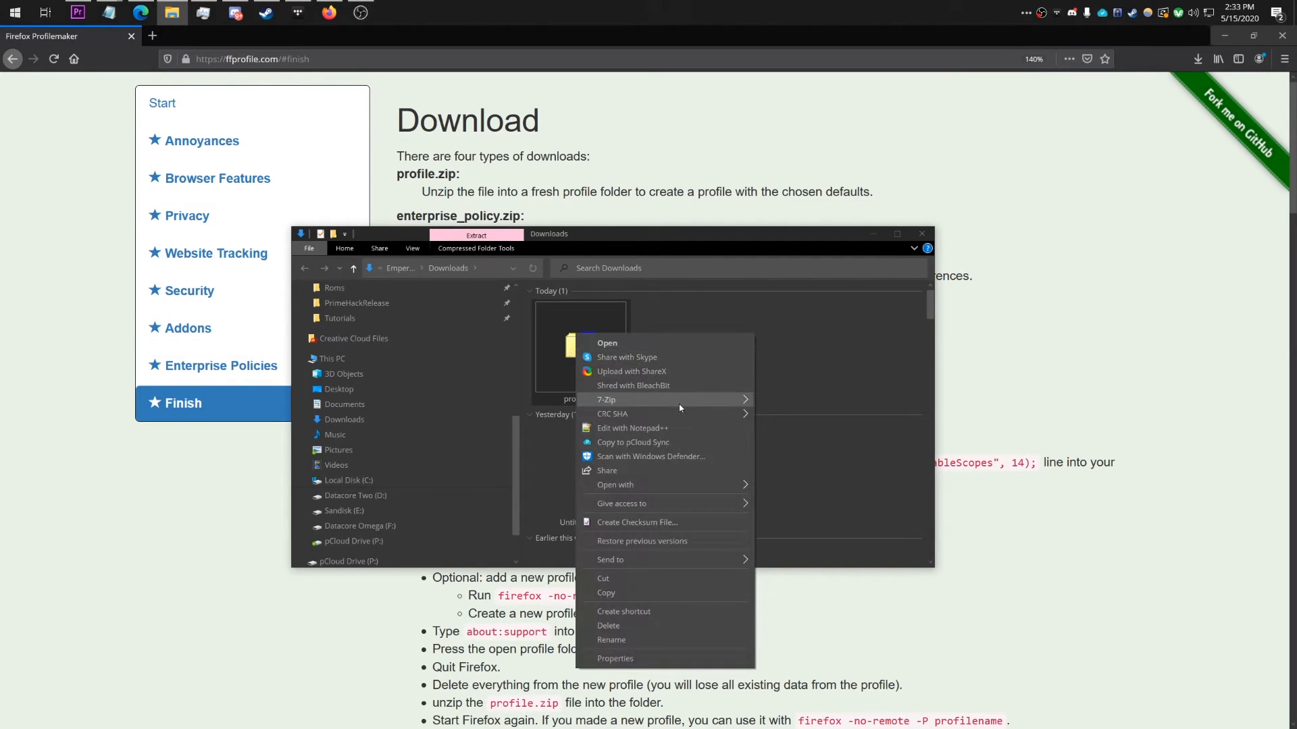
mouse_move(679, 403)
click(838, 459)
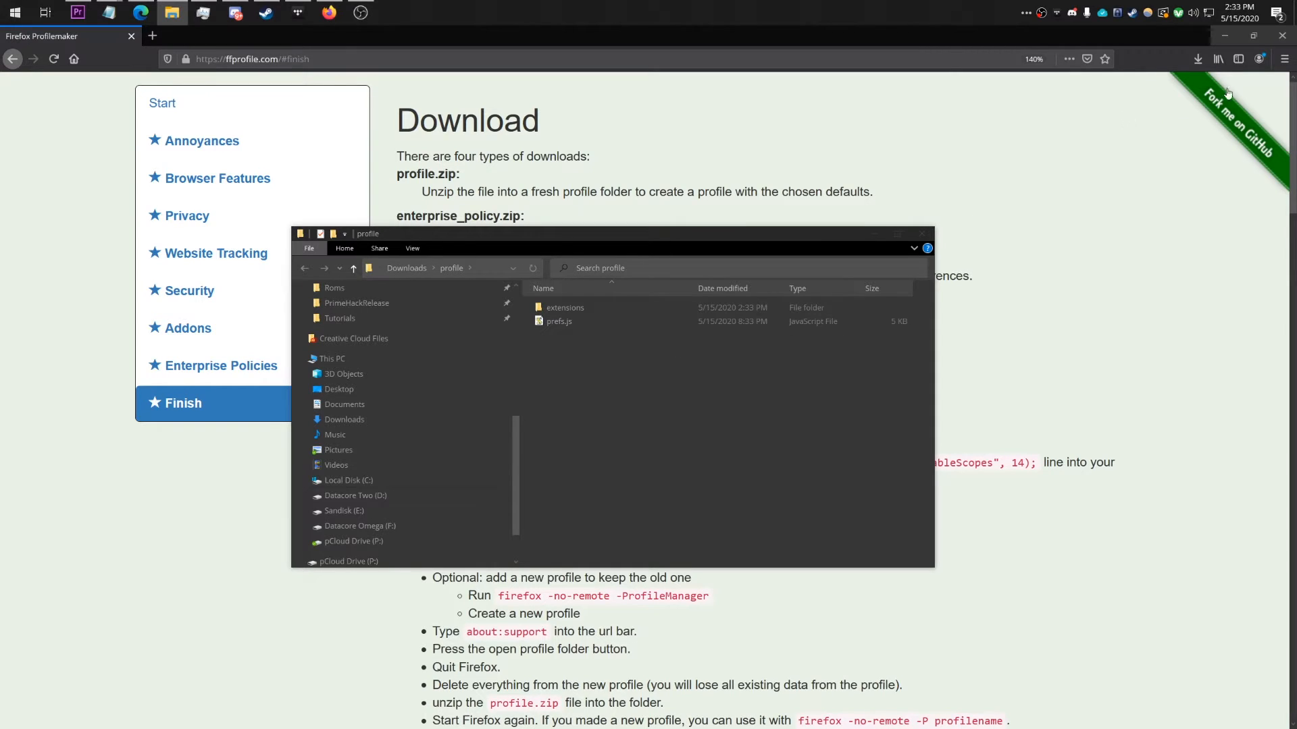
click(1284, 59)
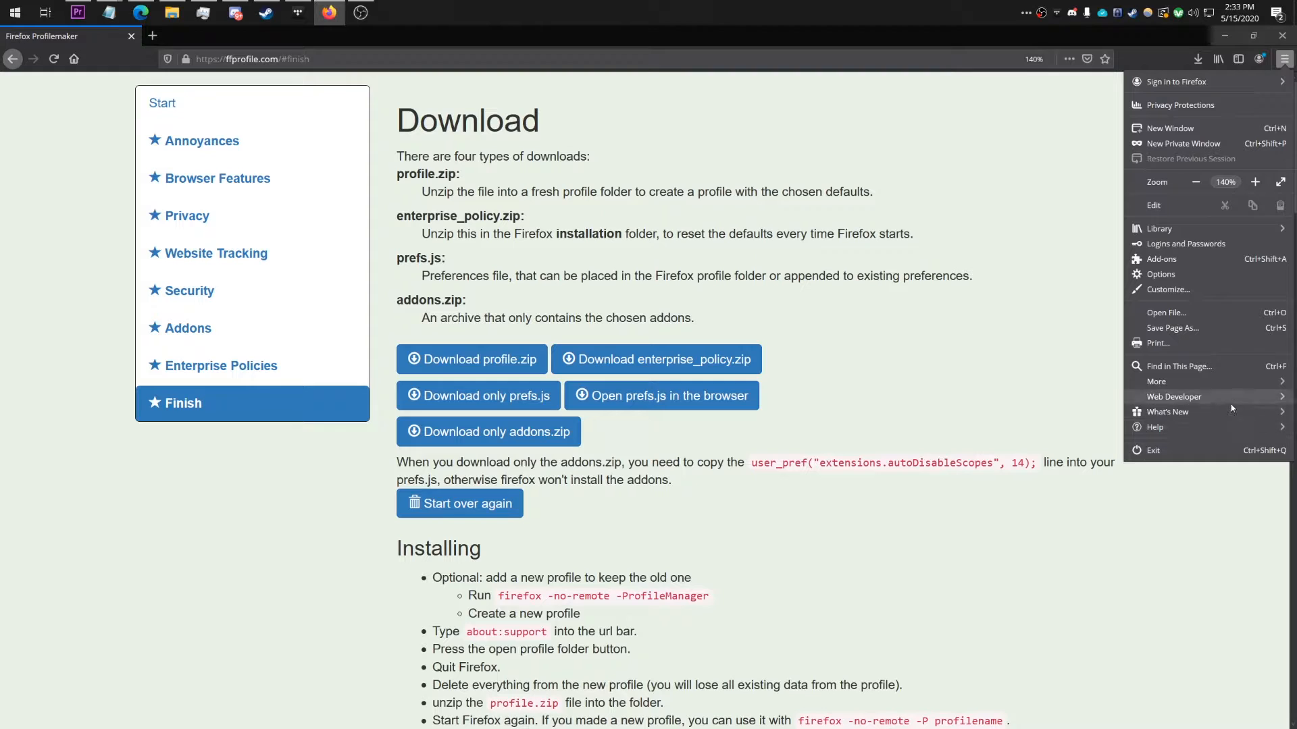
- Open Help > Troubleshooting Information and select the Profile Folder path
click(1230, 427)
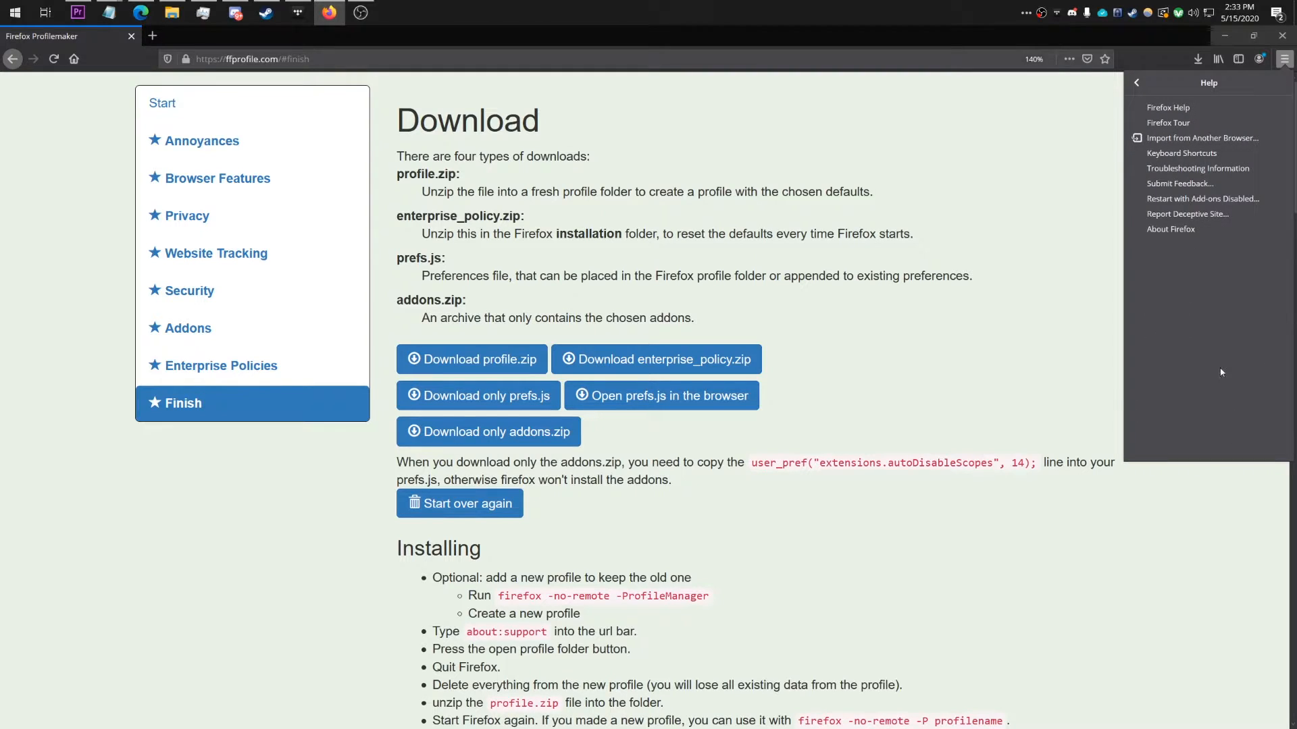
click(1210, 170)
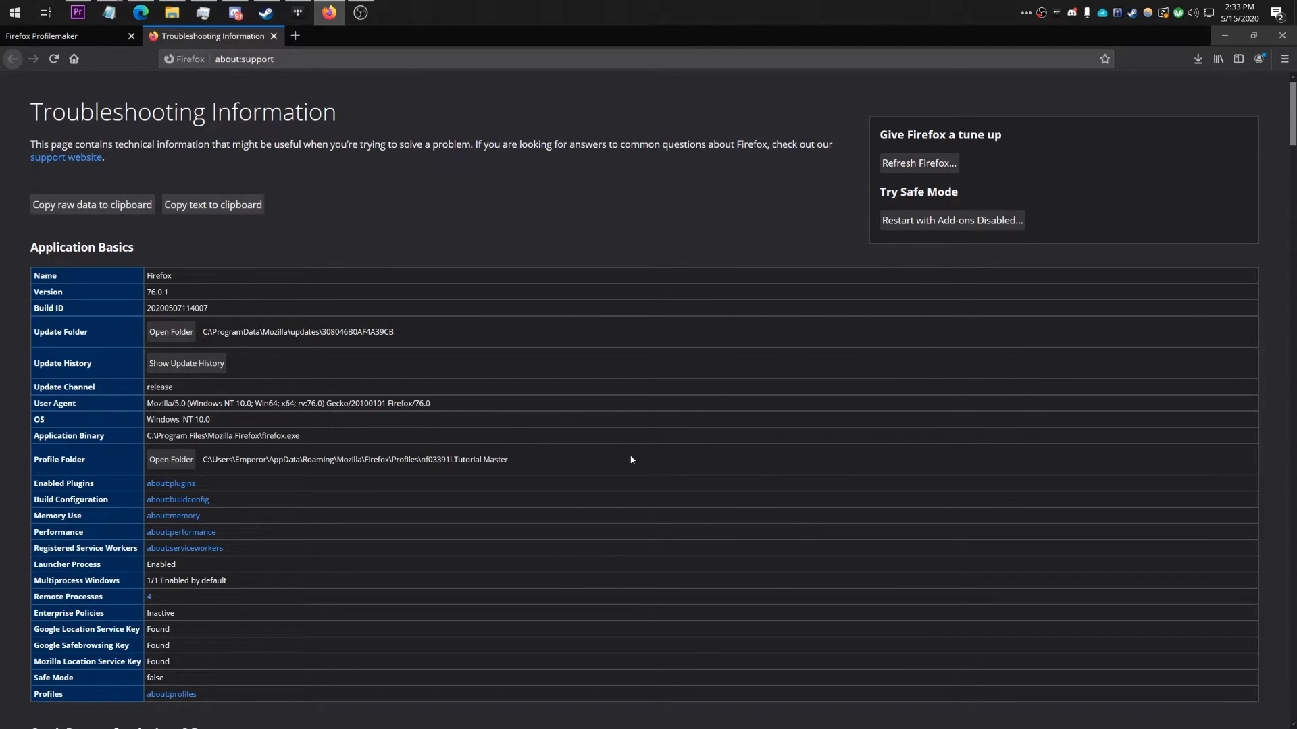
drag(520, 449, 38, 462)
click(170, 462)
- Open the Tutorial Master profile folder, quit Firefox, and select all its files
click(166, 464)
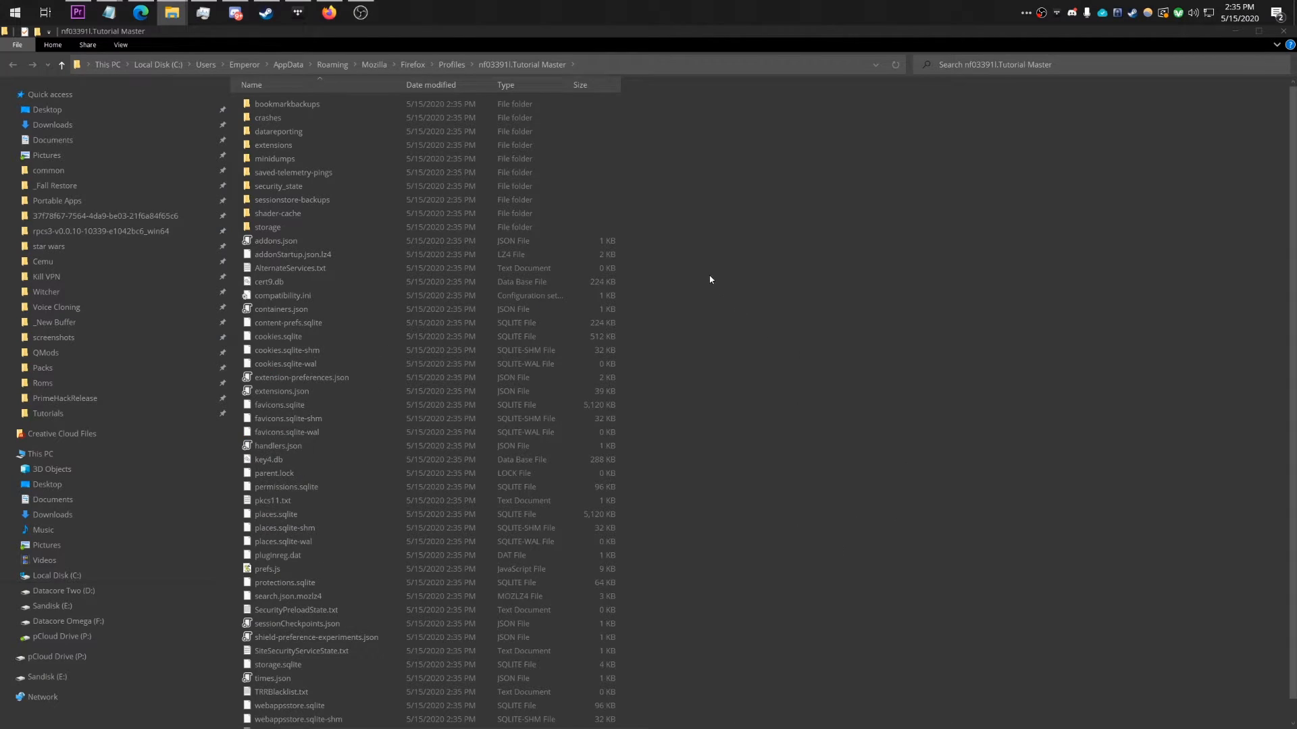
scroll(717, 304, down, 1)
scroll(715, 528, up, 1)
click(329, 12)
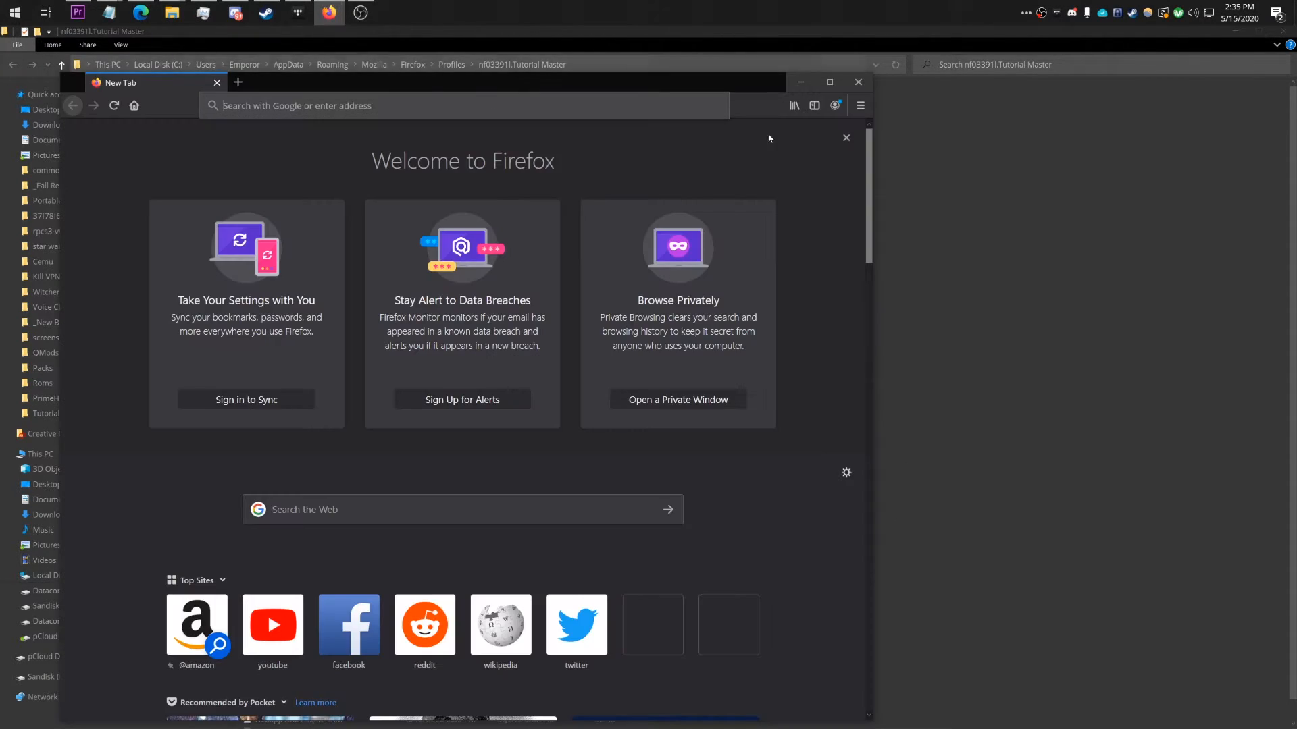
click(897, 131)
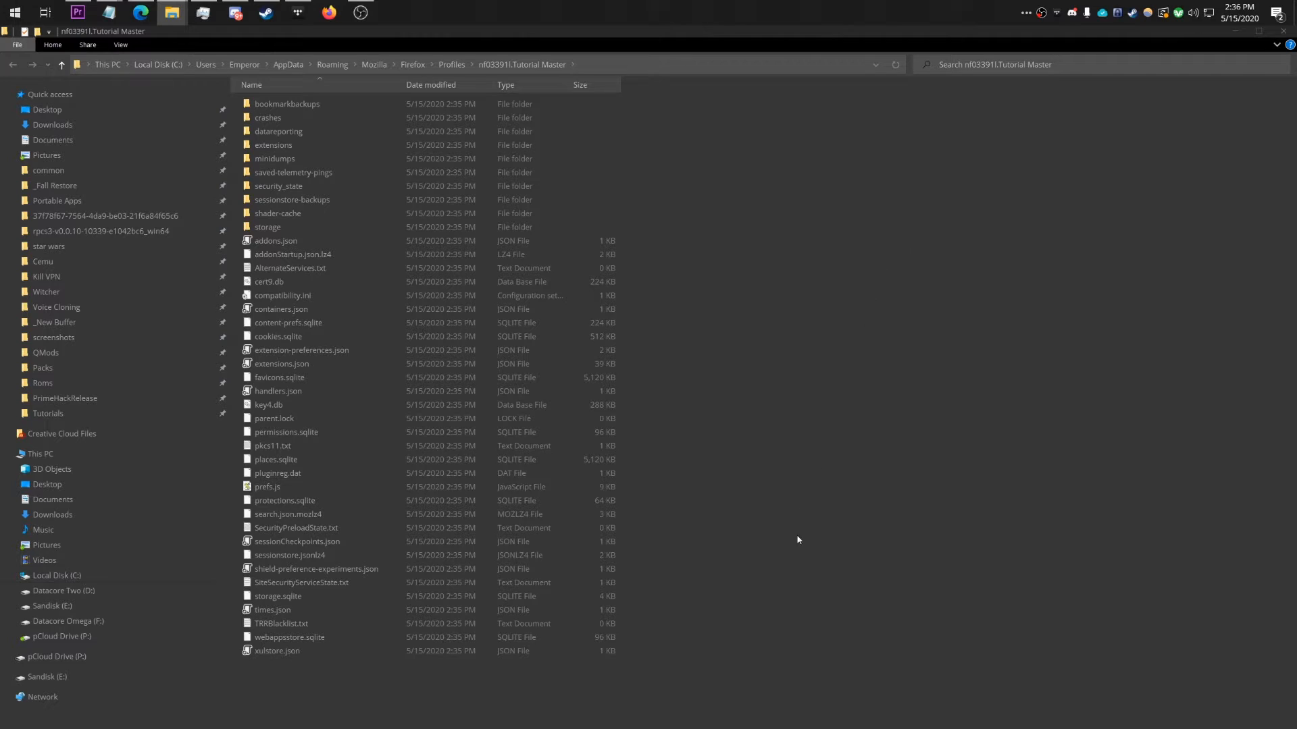
drag(825, 661, 846, 569)
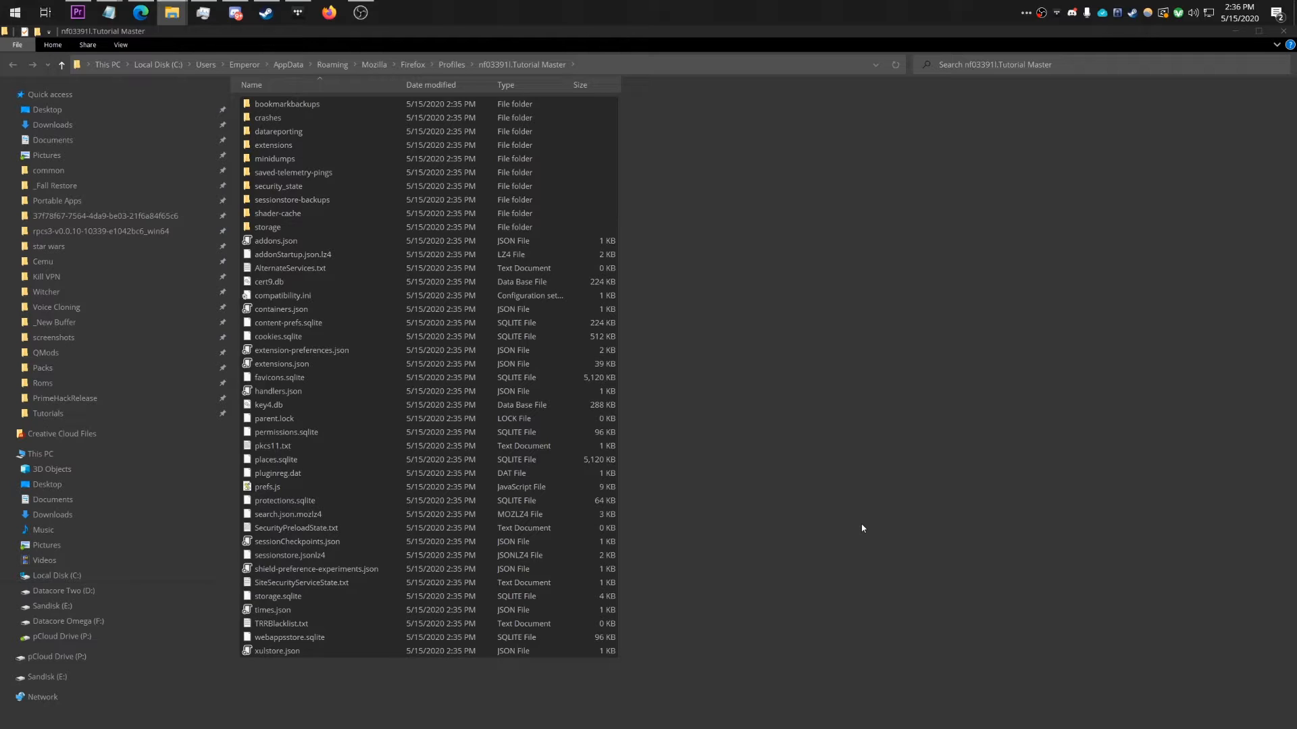
- Swap the profile folder's 41 files for the extracted extensions folder and prefs.js, then relaunch Firefox
key(shift+Delete)
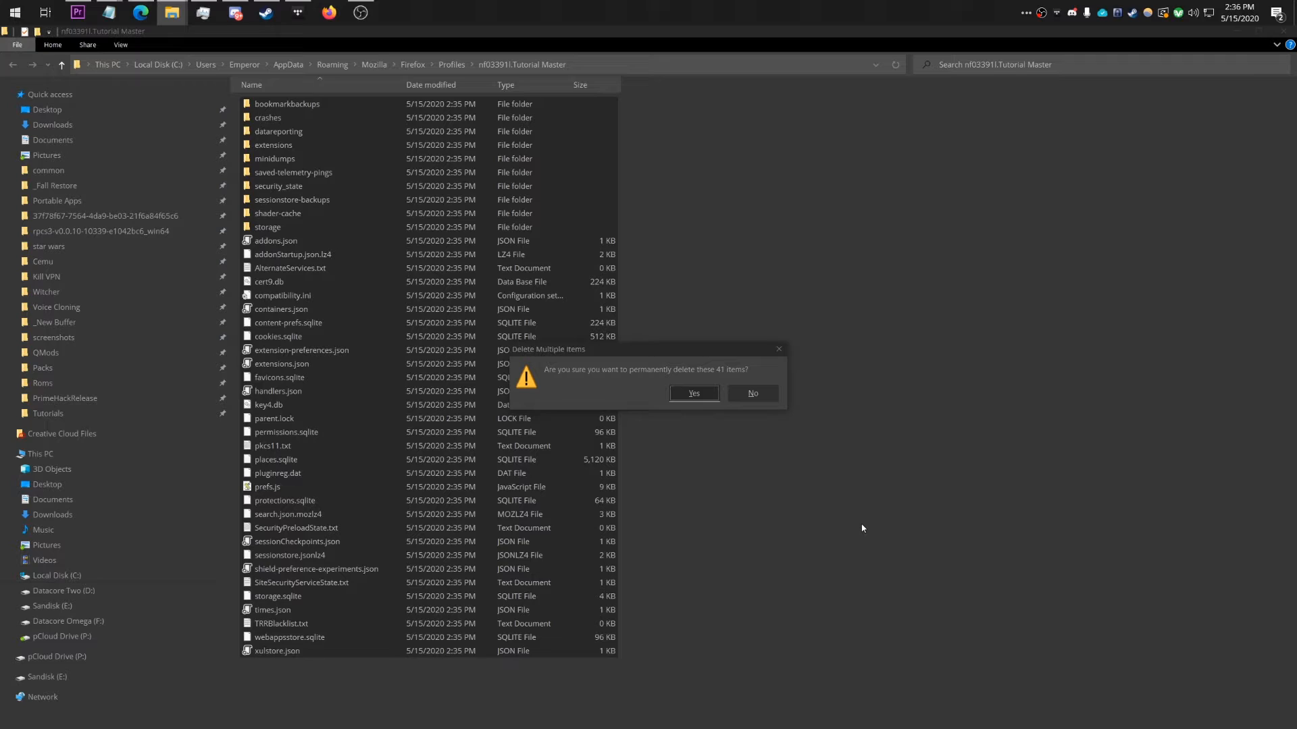
key(Return)
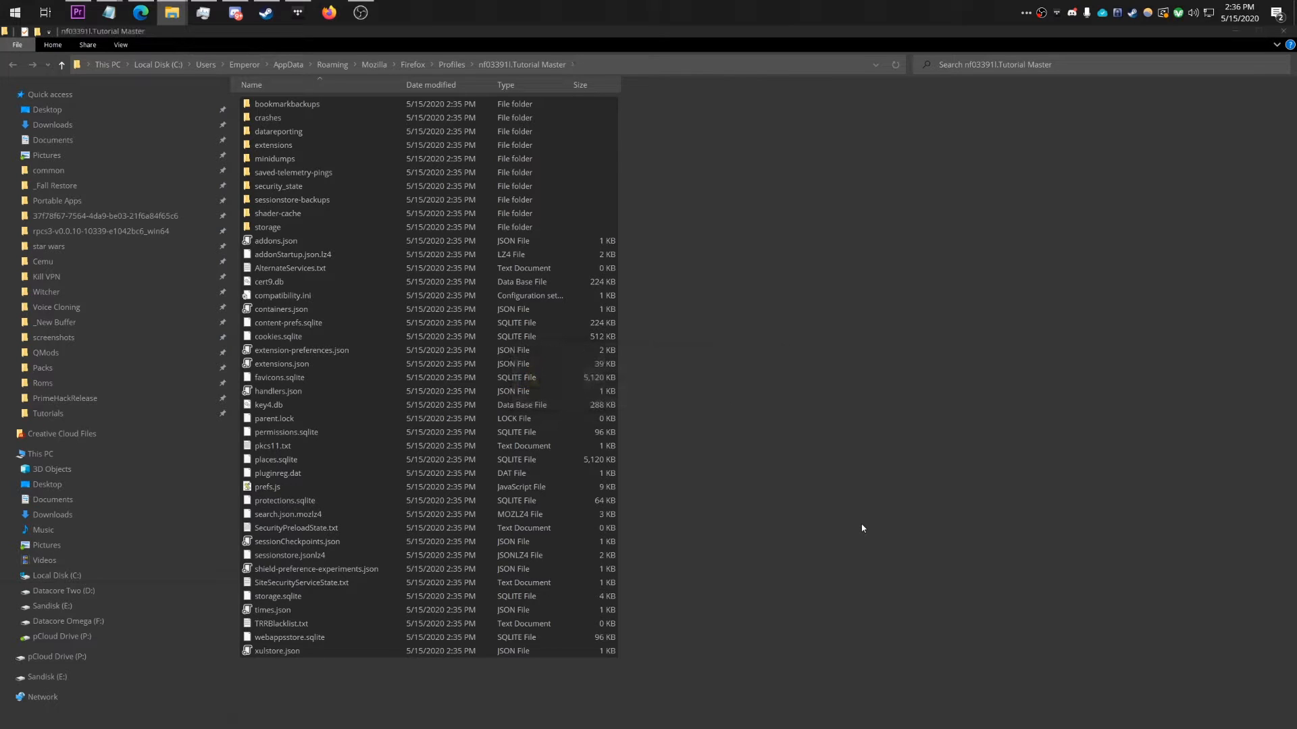
key(alt+Tab)
drag(609, 374, 604, 269)
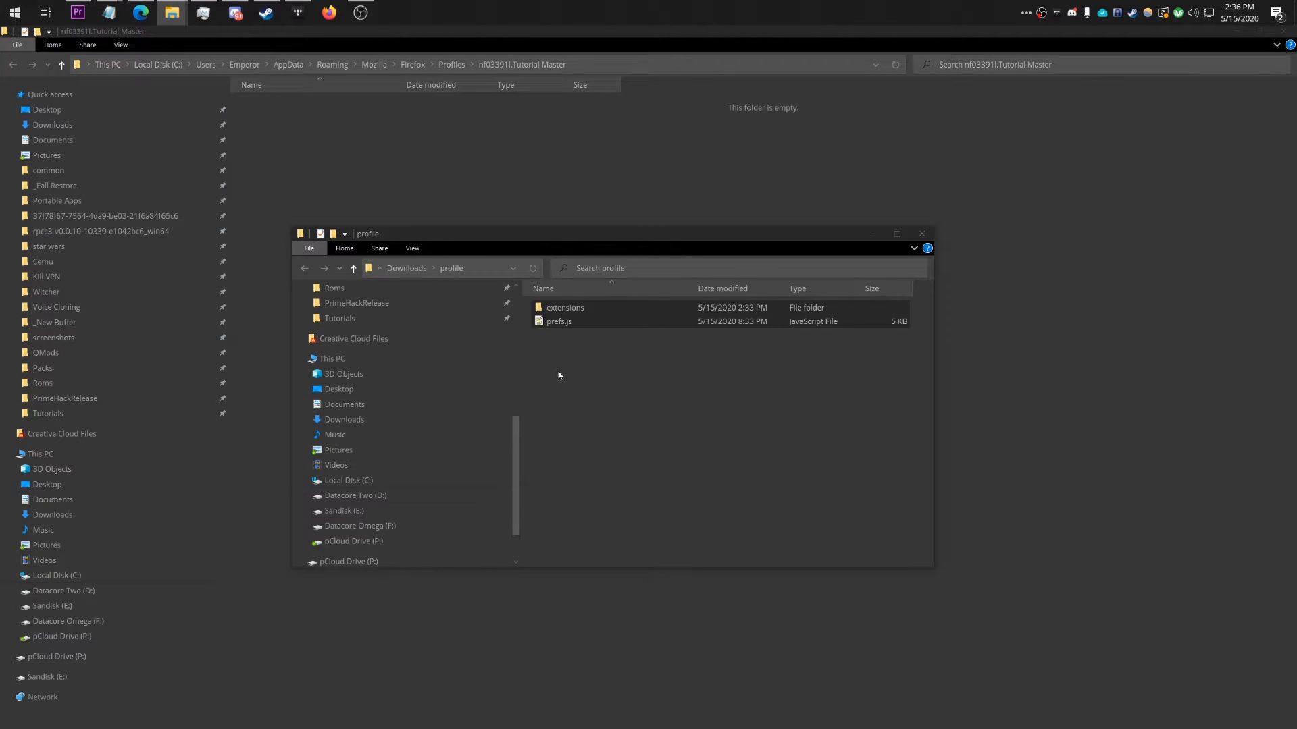
click(435, 173)
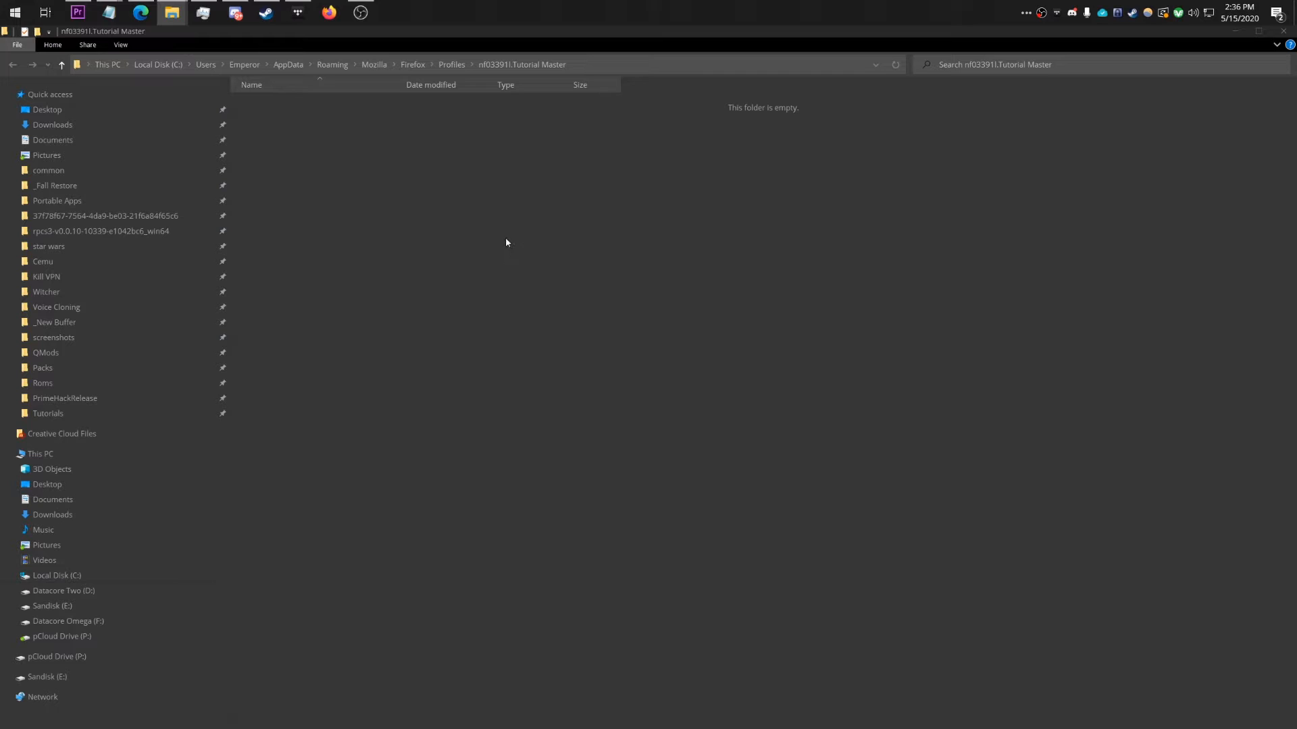
key(ctrl+v)
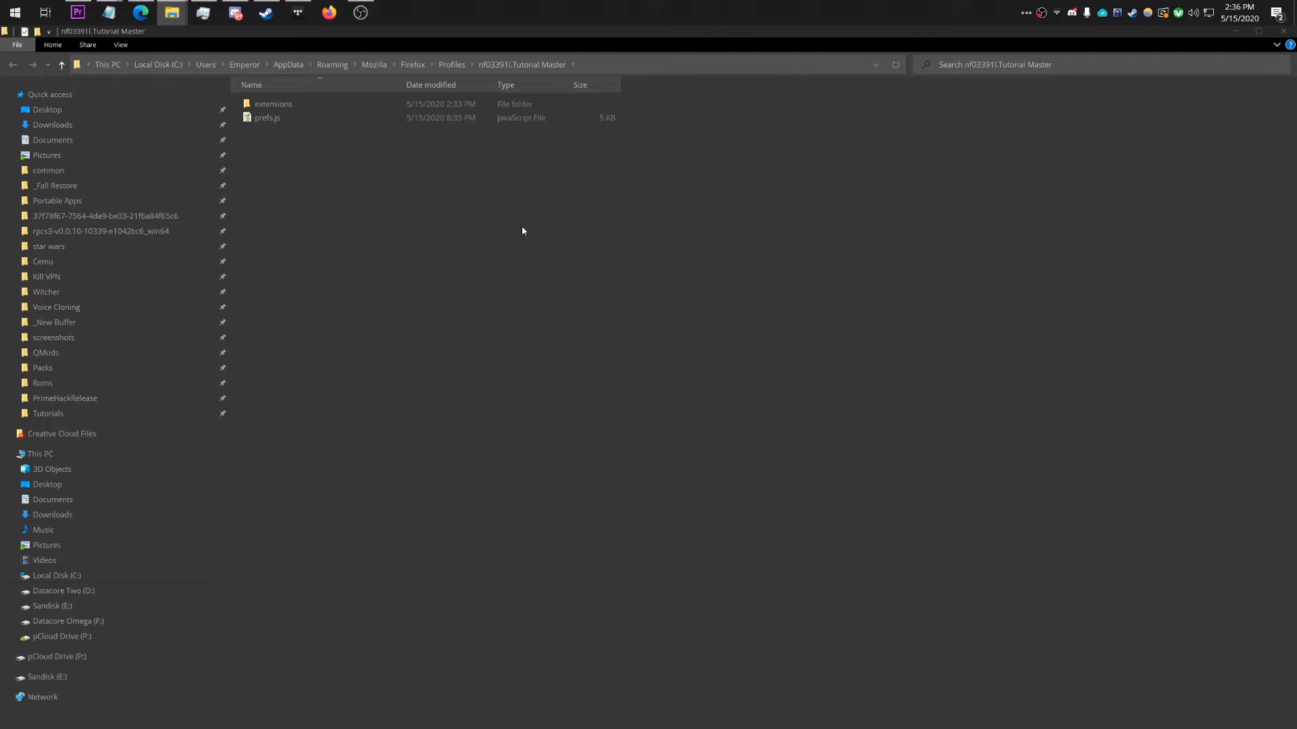
click(329, 12)
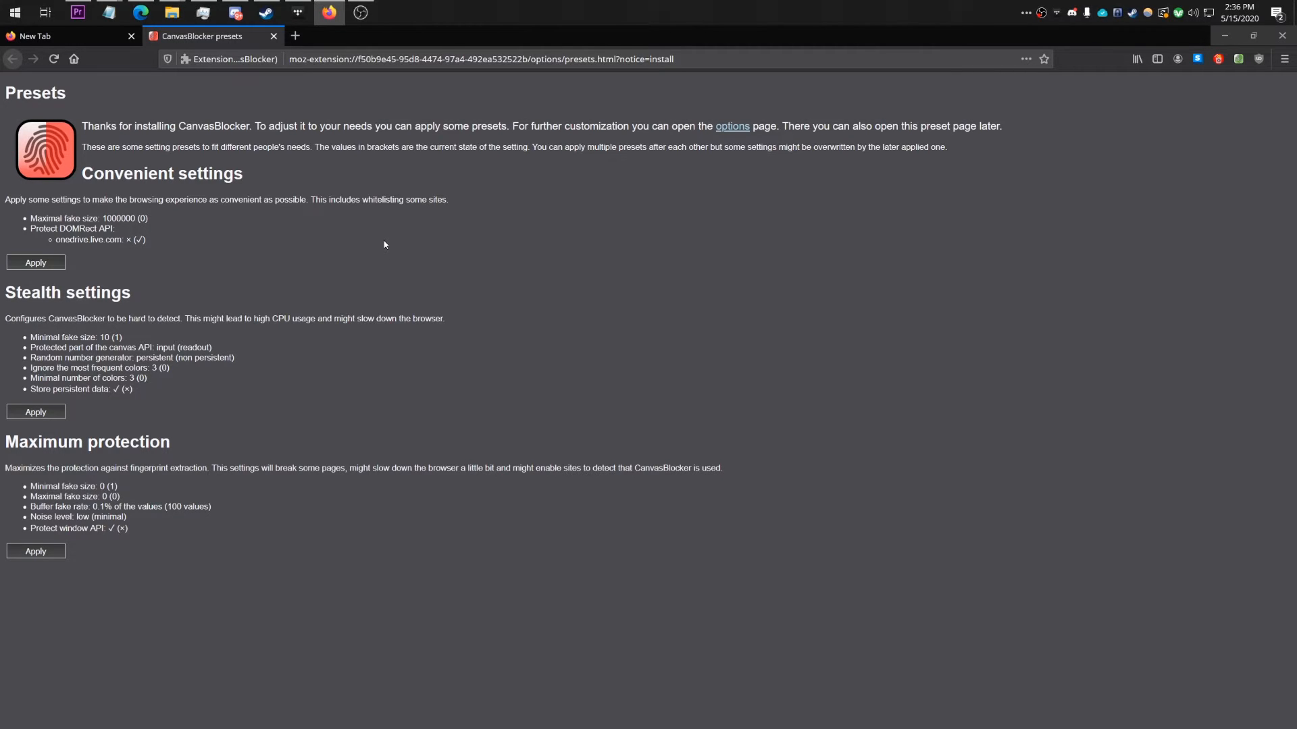
- Apply CanvasBlocker's Convenient settings preset and close its presets tab
click(38, 263)
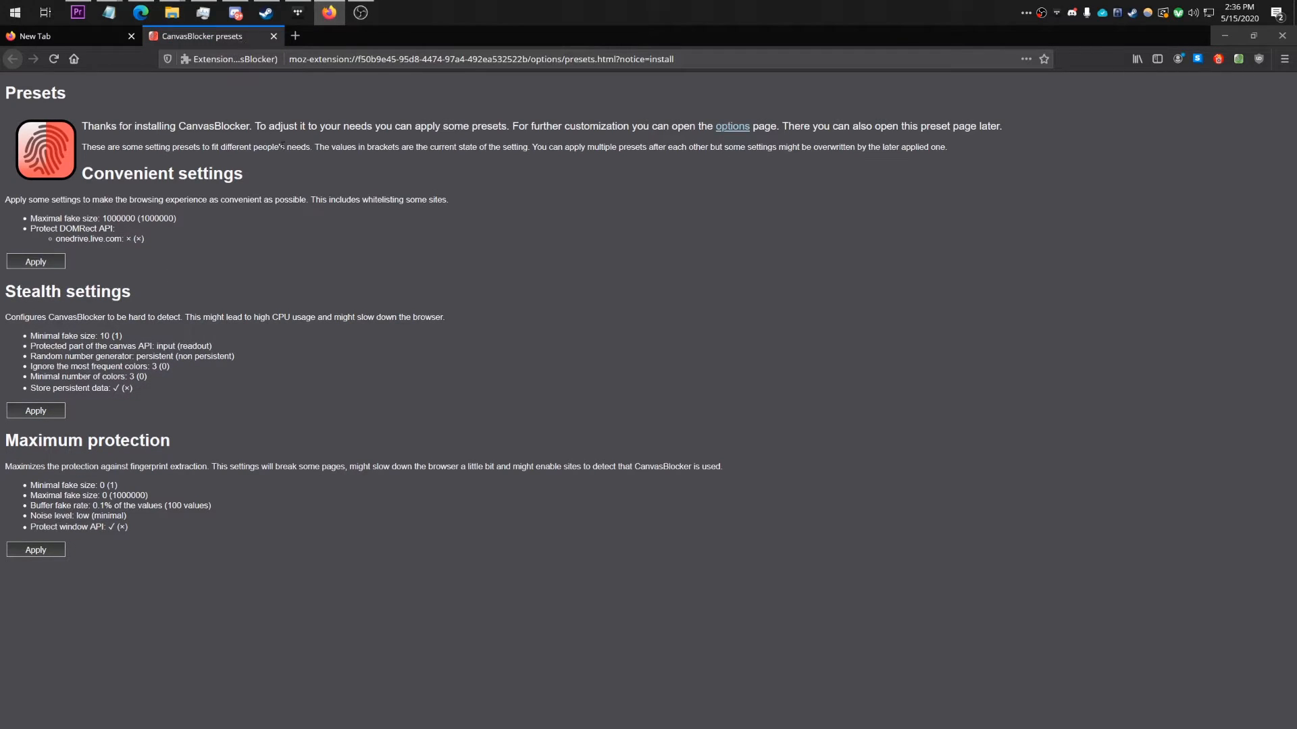
click(274, 35)
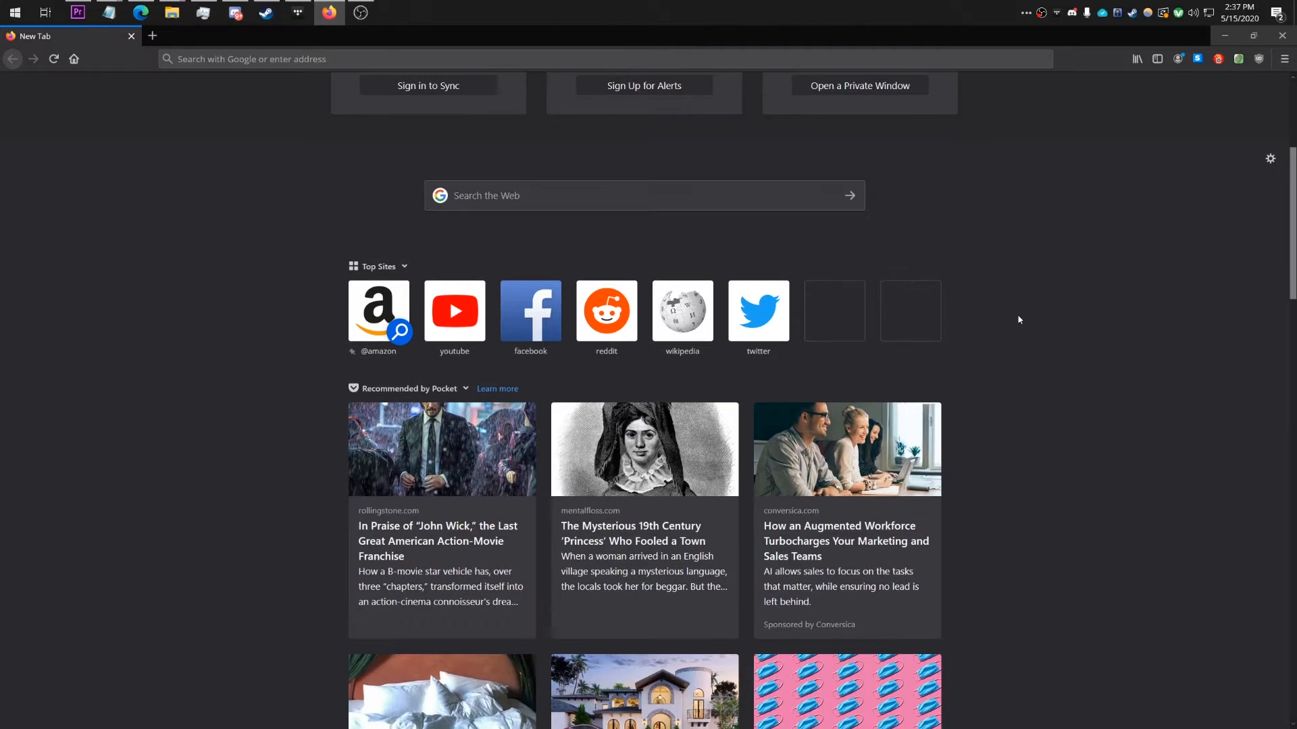
scroll(1020, 316, up, 4)
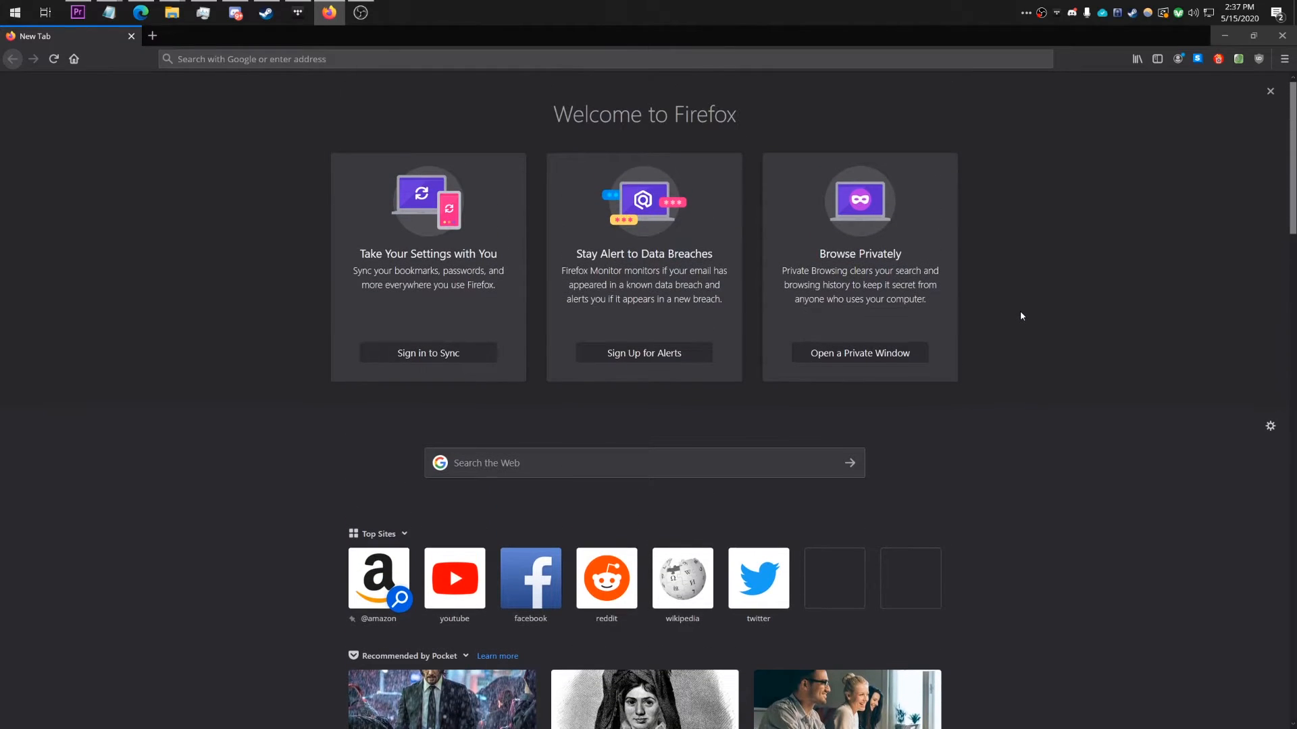
click(1284, 59)
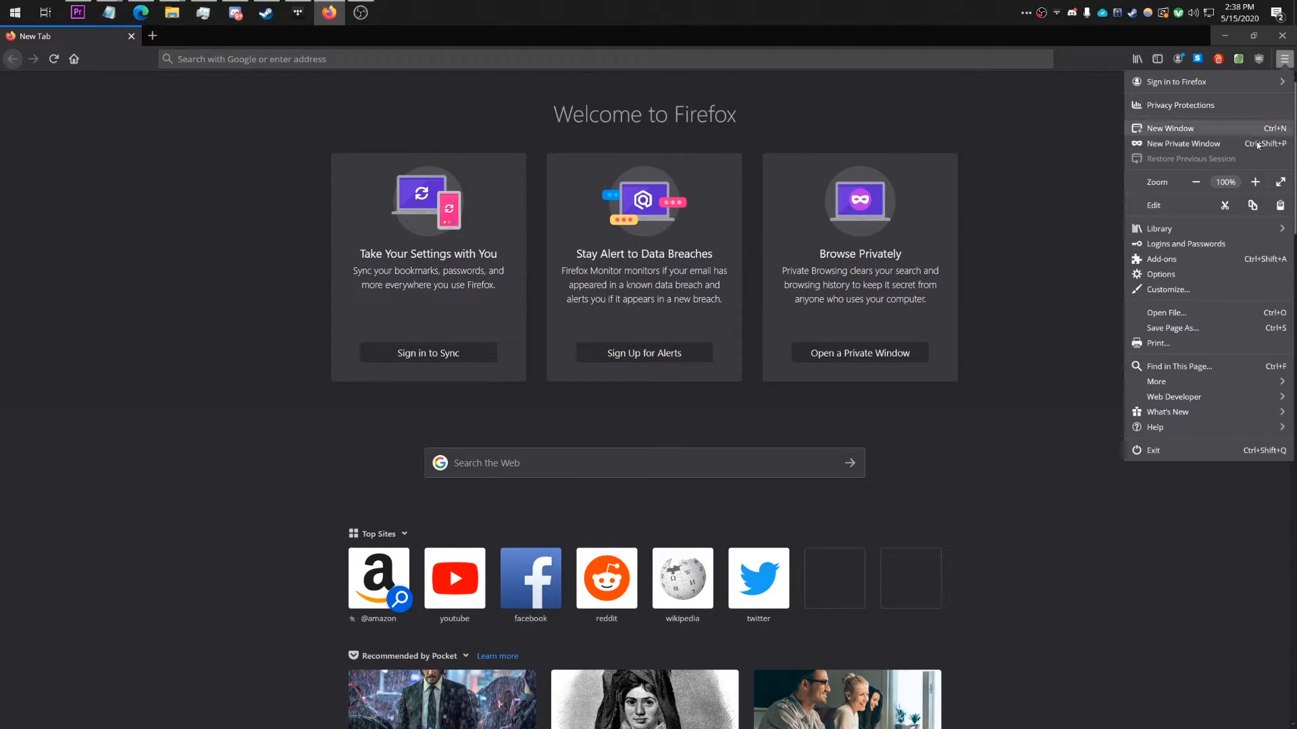
- In Options > Home, turn off Recommended by Pocket, Highlights and Snippets
click(1203, 276)
click(99, 158)
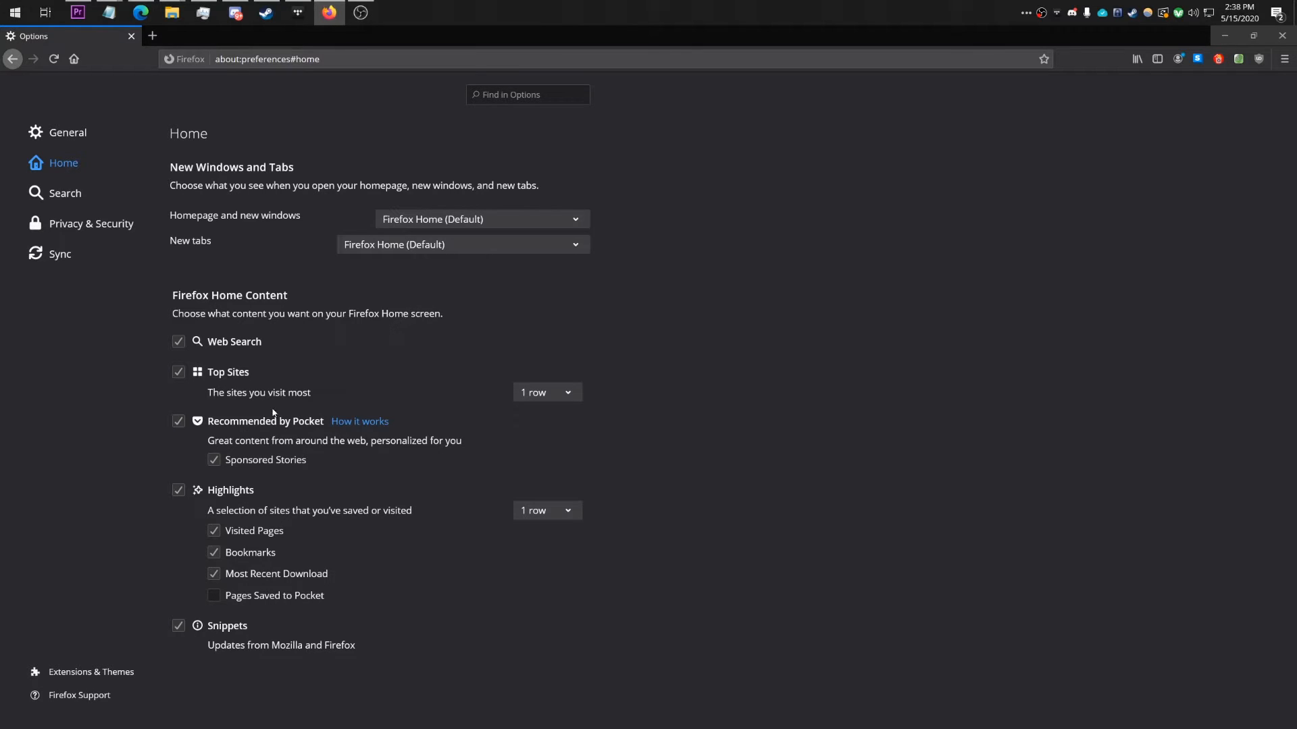
click(189, 424)
click(237, 492)
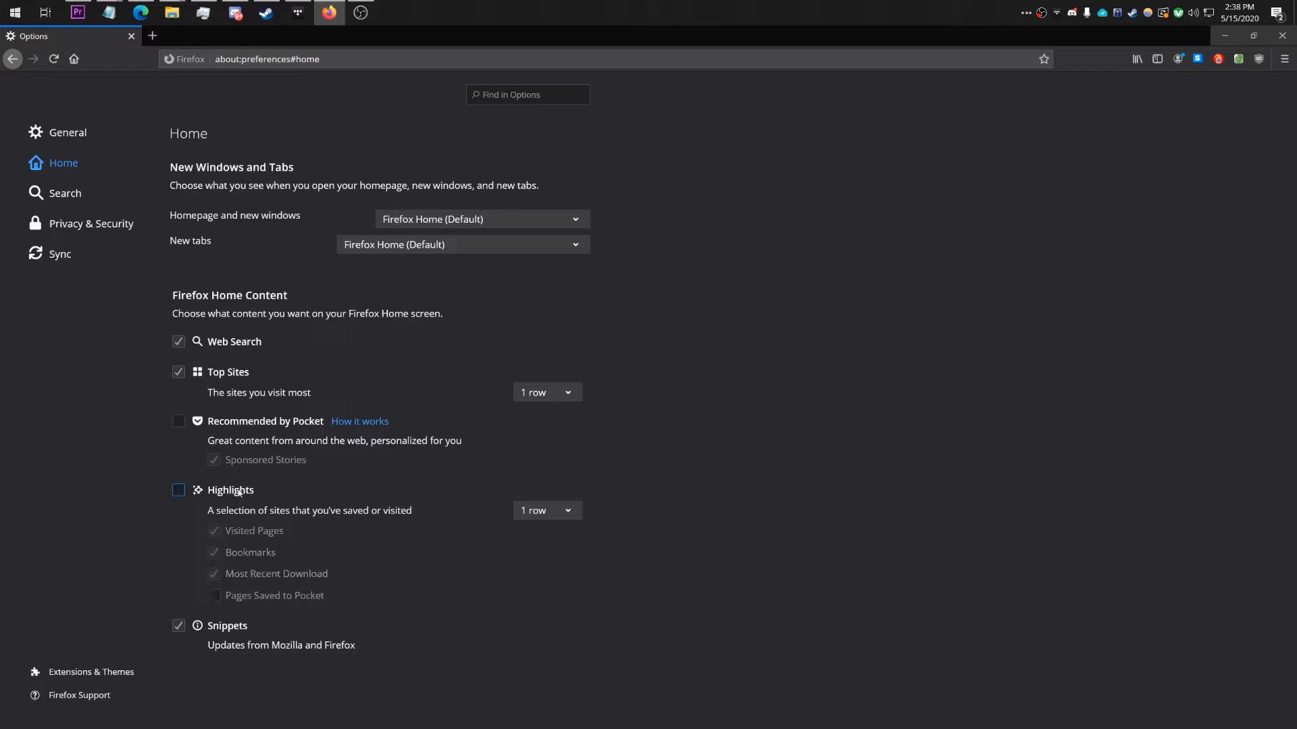
click(238, 631)
- Set Top Sites to 4 rows and check the result on a new tab
click(557, 397)
click(558, 469)
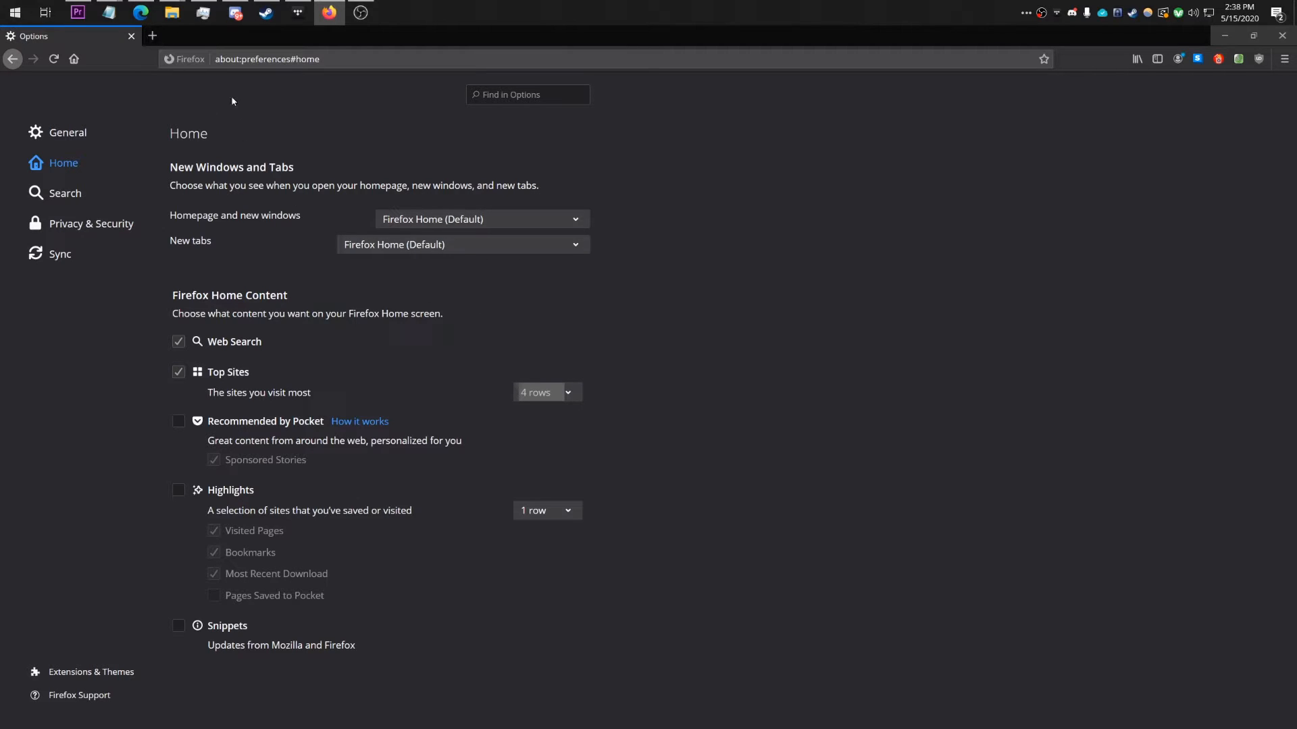
click(152, 36)
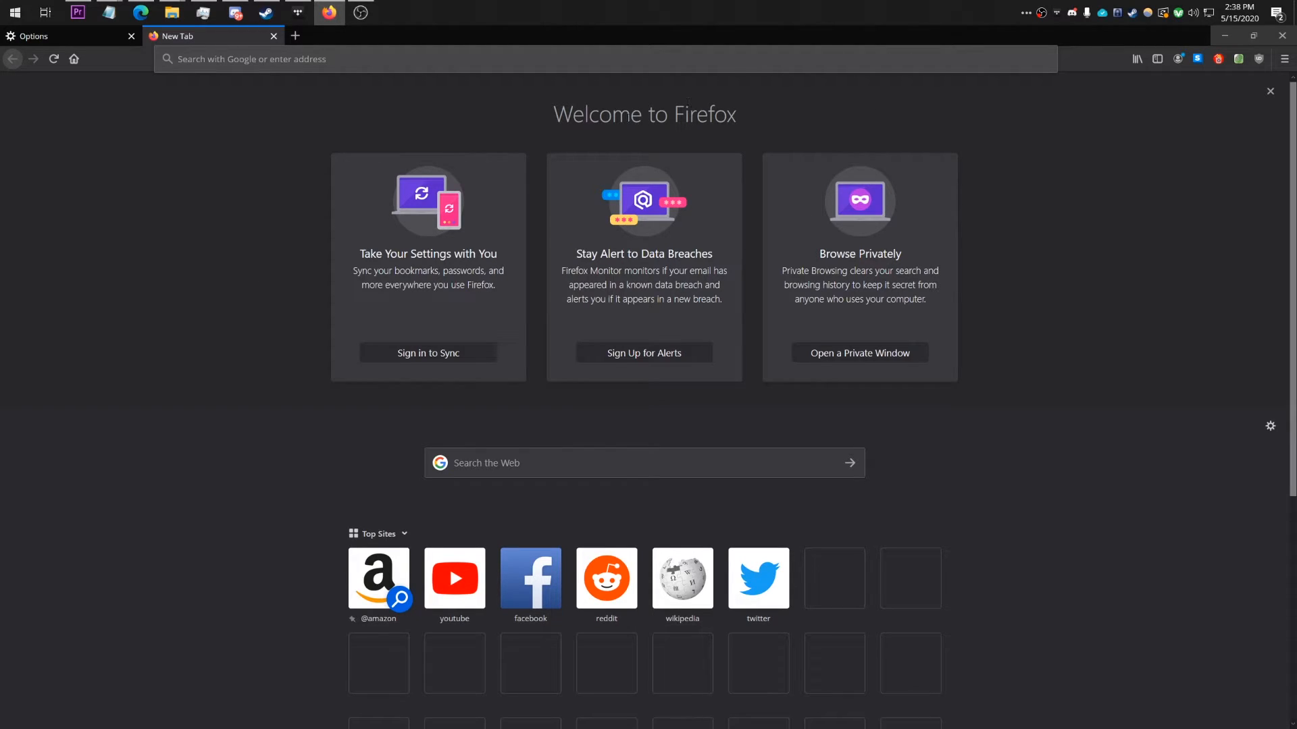
- Close the welcome section at the top of the new tab page
drag(487, 115, 926, 203)
click(1027, 175)
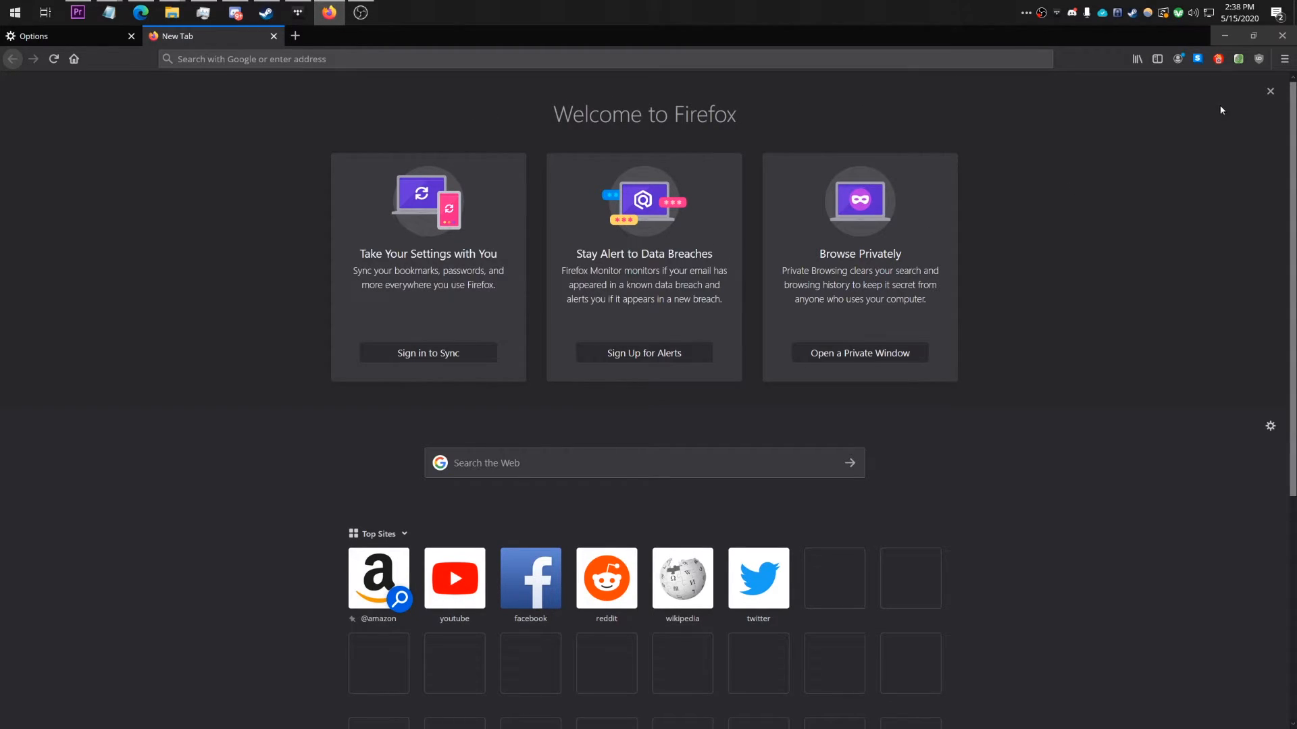
click(1270, 93)
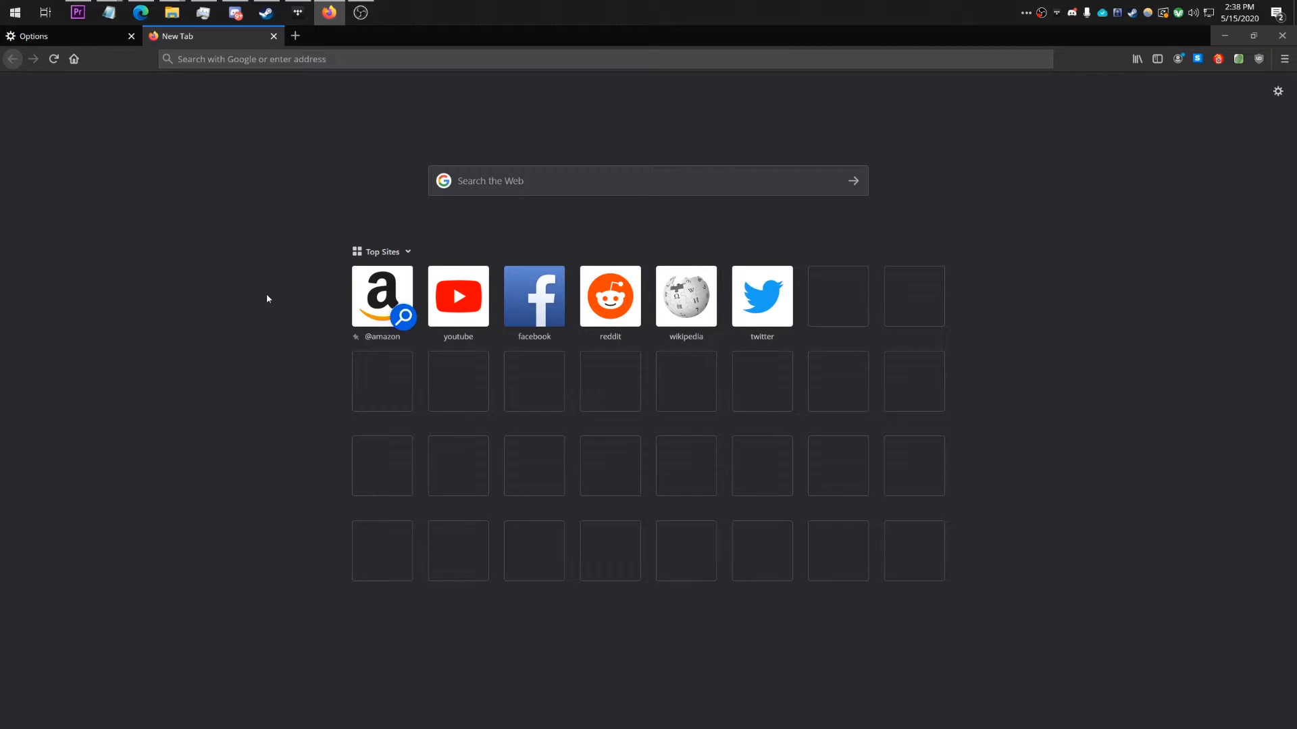
- Dismiss the Facebook, Wikipedia and Amazon tiles, keeping YouTube, reddit and Twitter in Top Sites
mouse_move(489, 269)
click(489, 267)
click(489, 267)
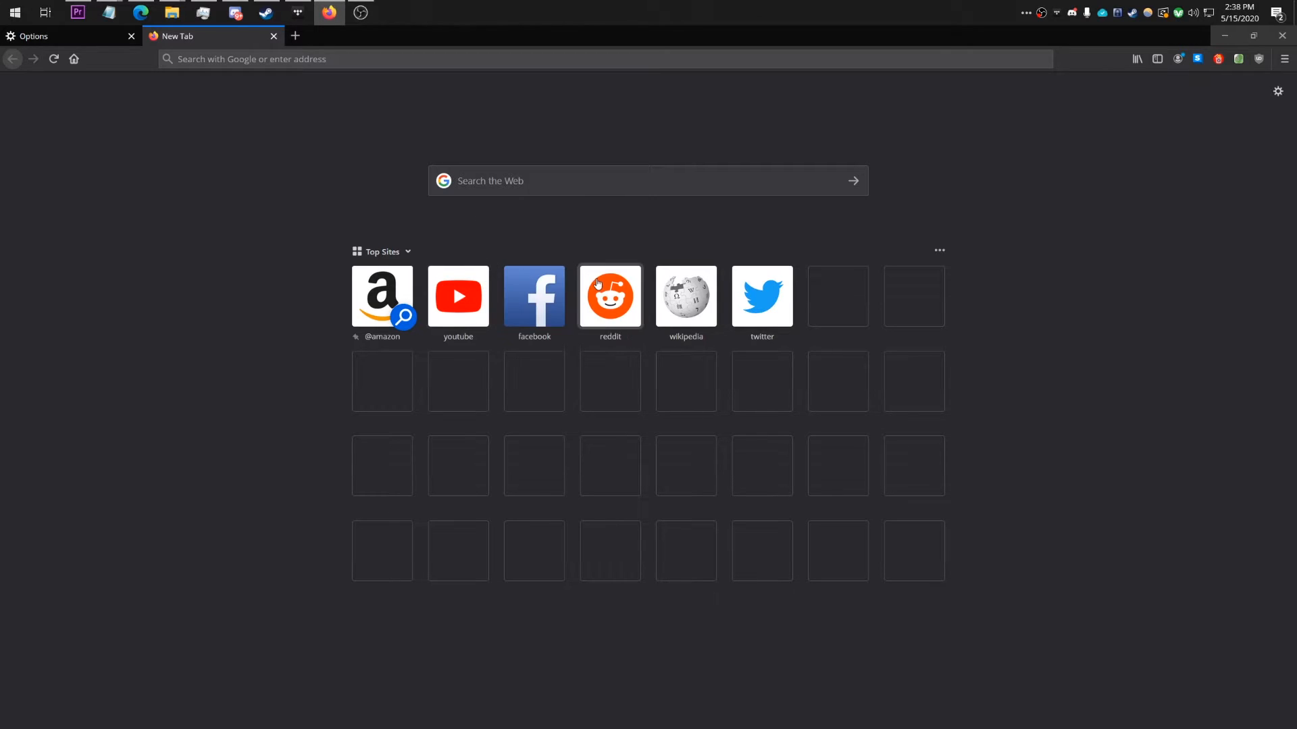
click(565, 265)
click(585, 357)
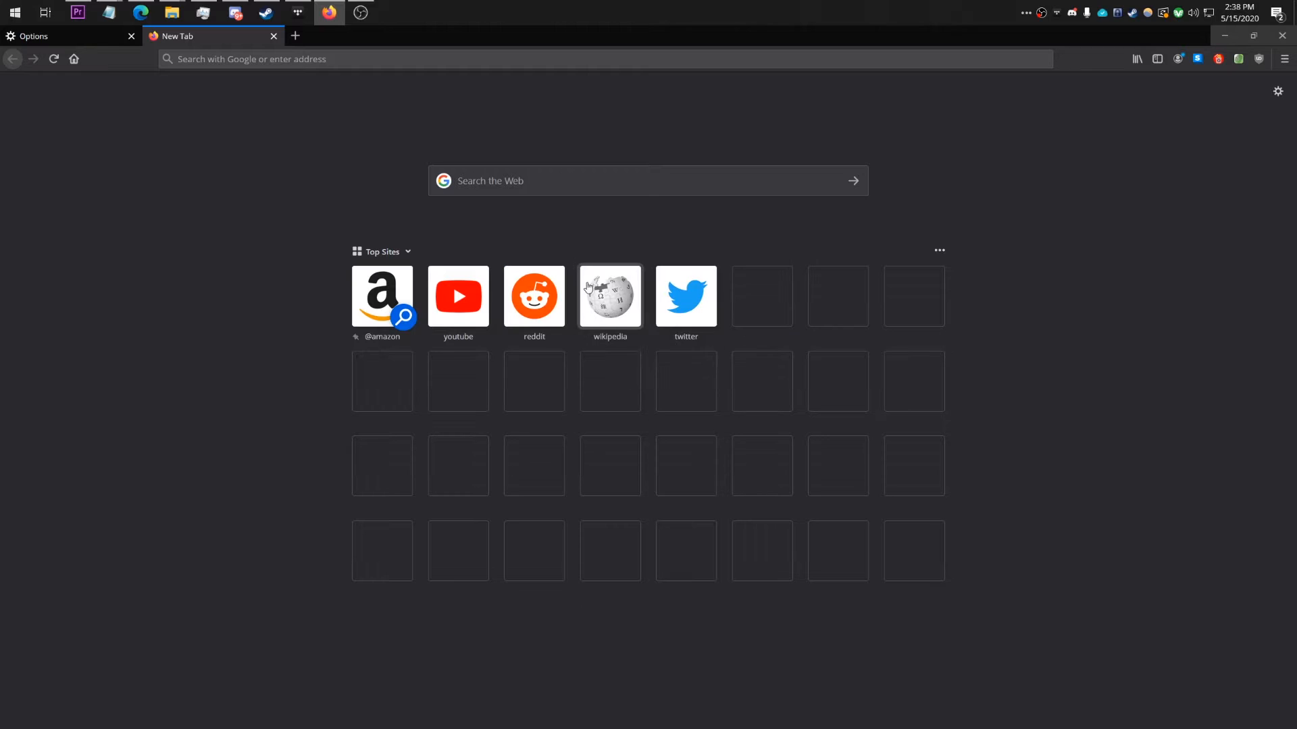
click(639, 266)
click(669, 350)
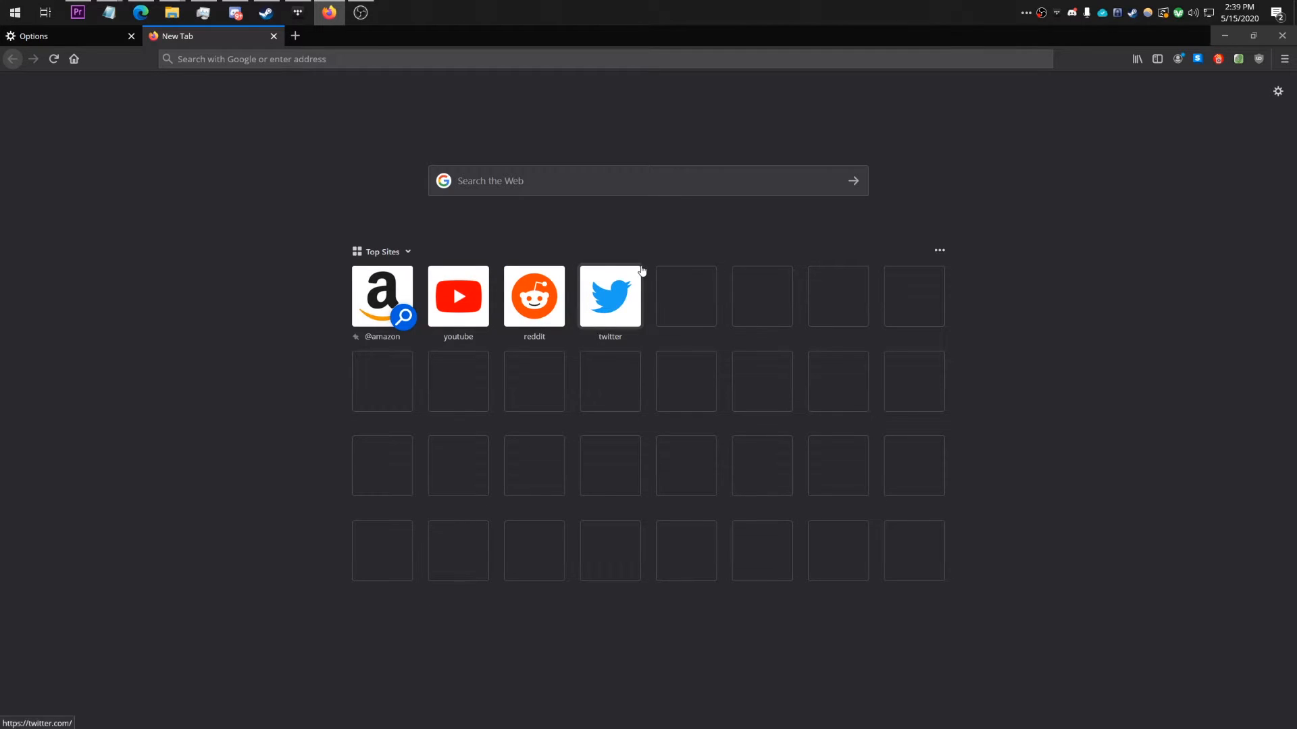
click(412, 267)
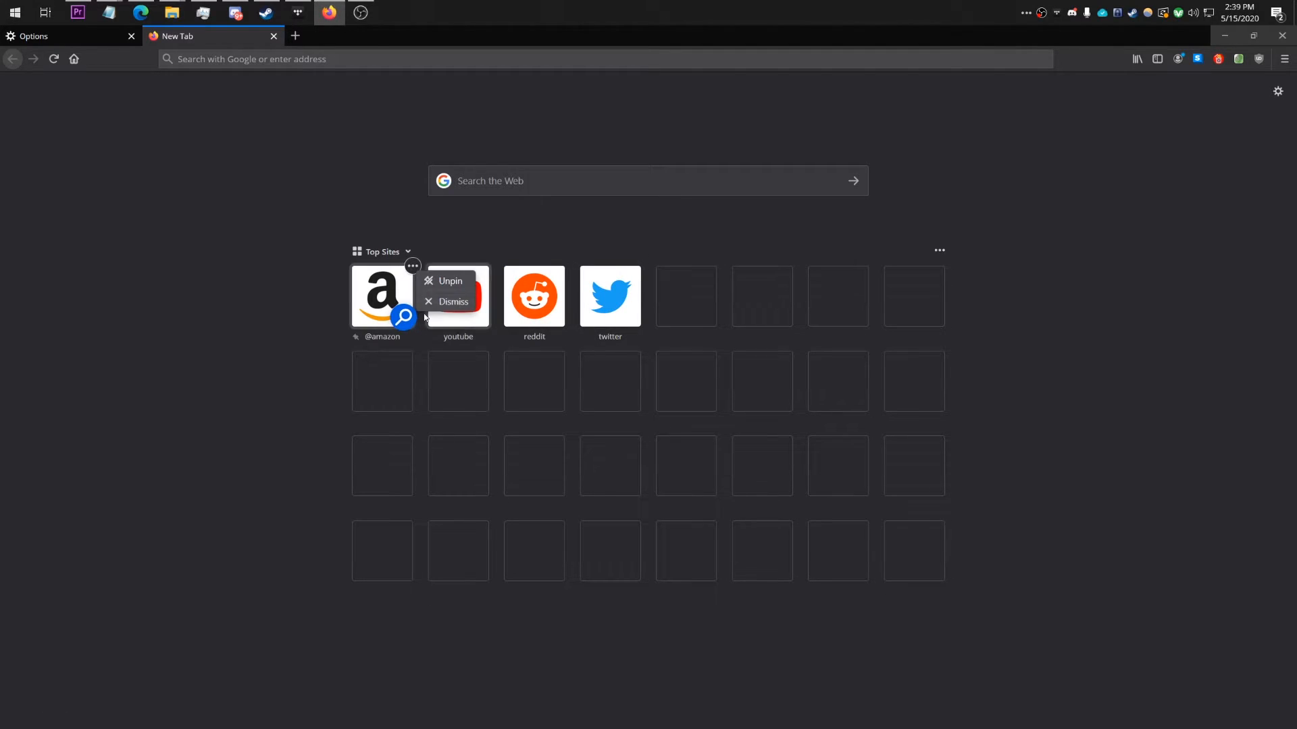
click(446, 302)
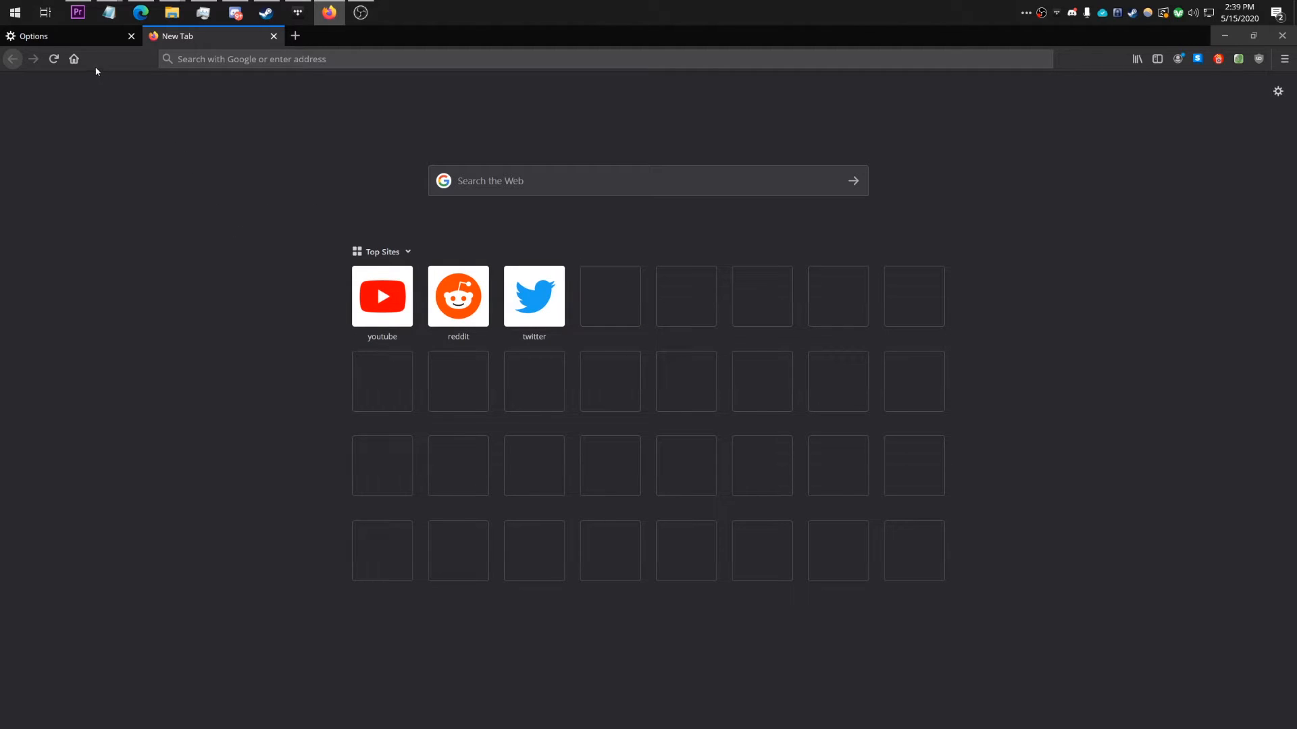
click(96, 44)
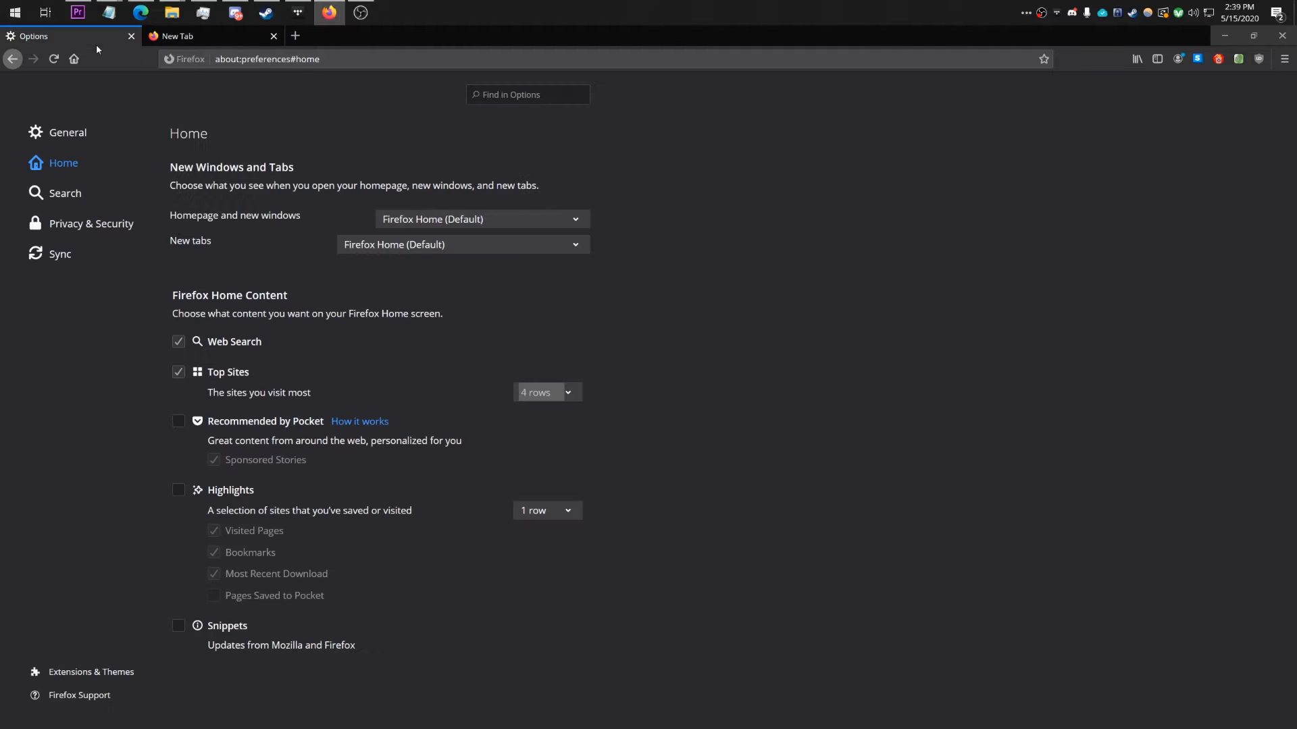
- Choose DuckDuckGo as the Default Search Engine in the Search options
click(112, 193)
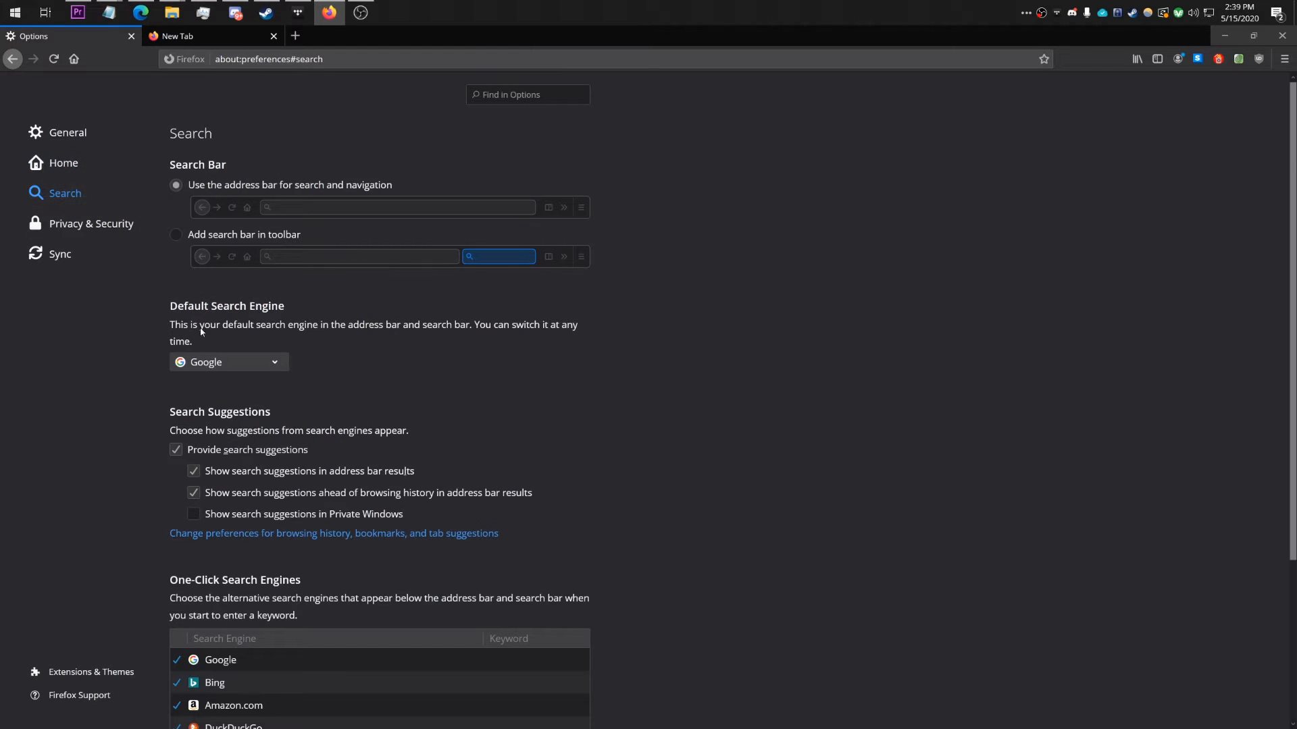
click(202, 363)
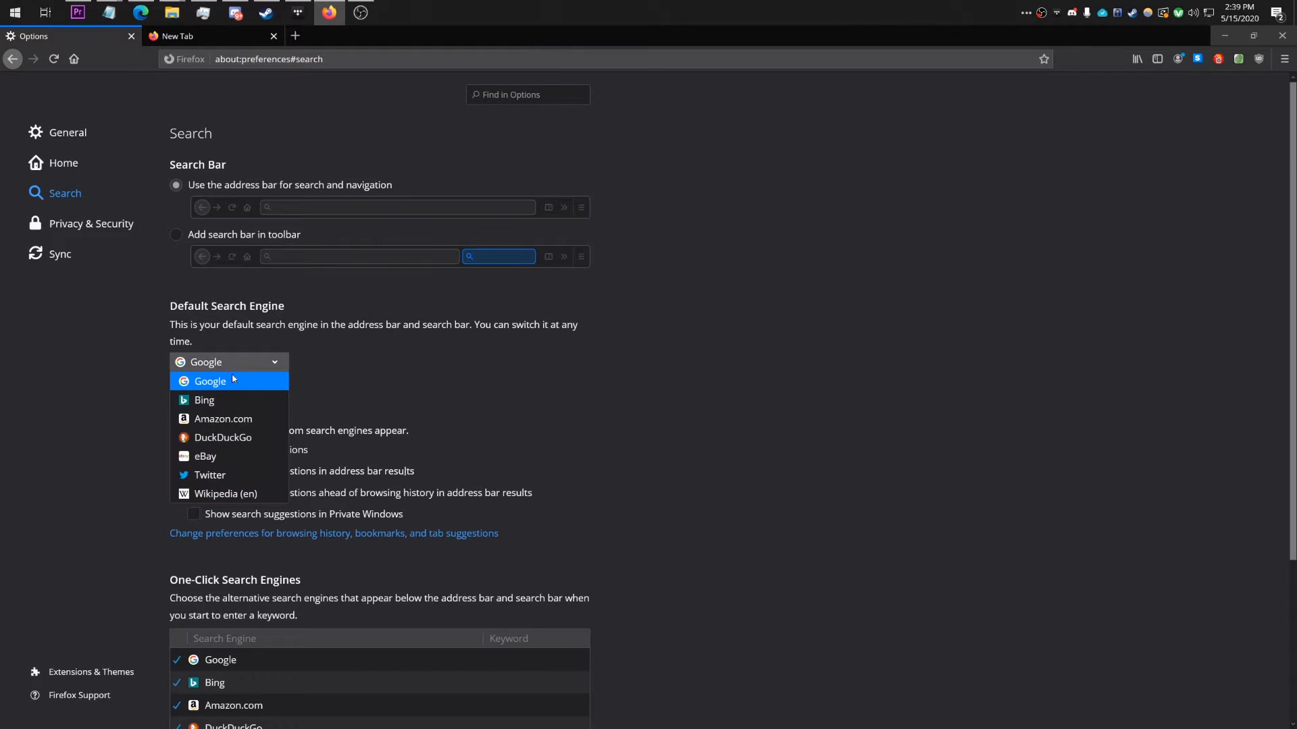
click(250, 441)
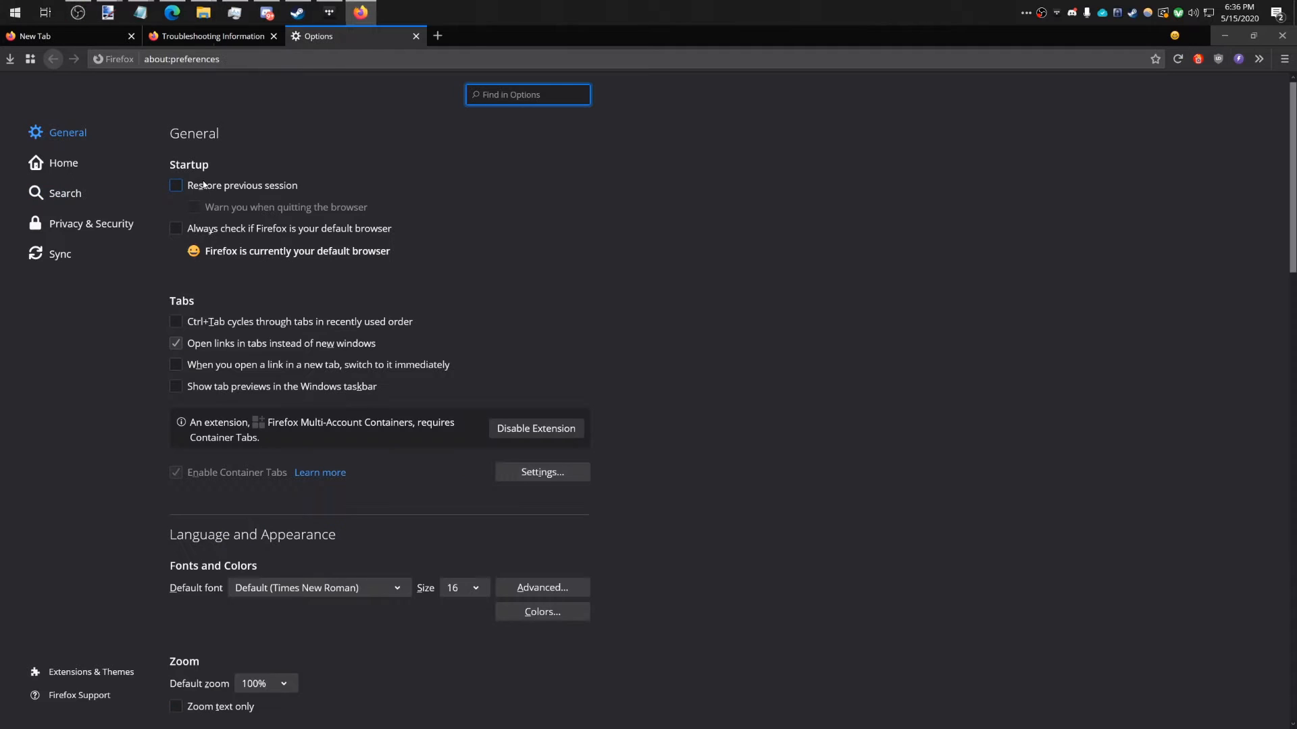
- Turn on 'Restore previous session' and 'Warn you when quitting the browser' in General options
click(188, 191)
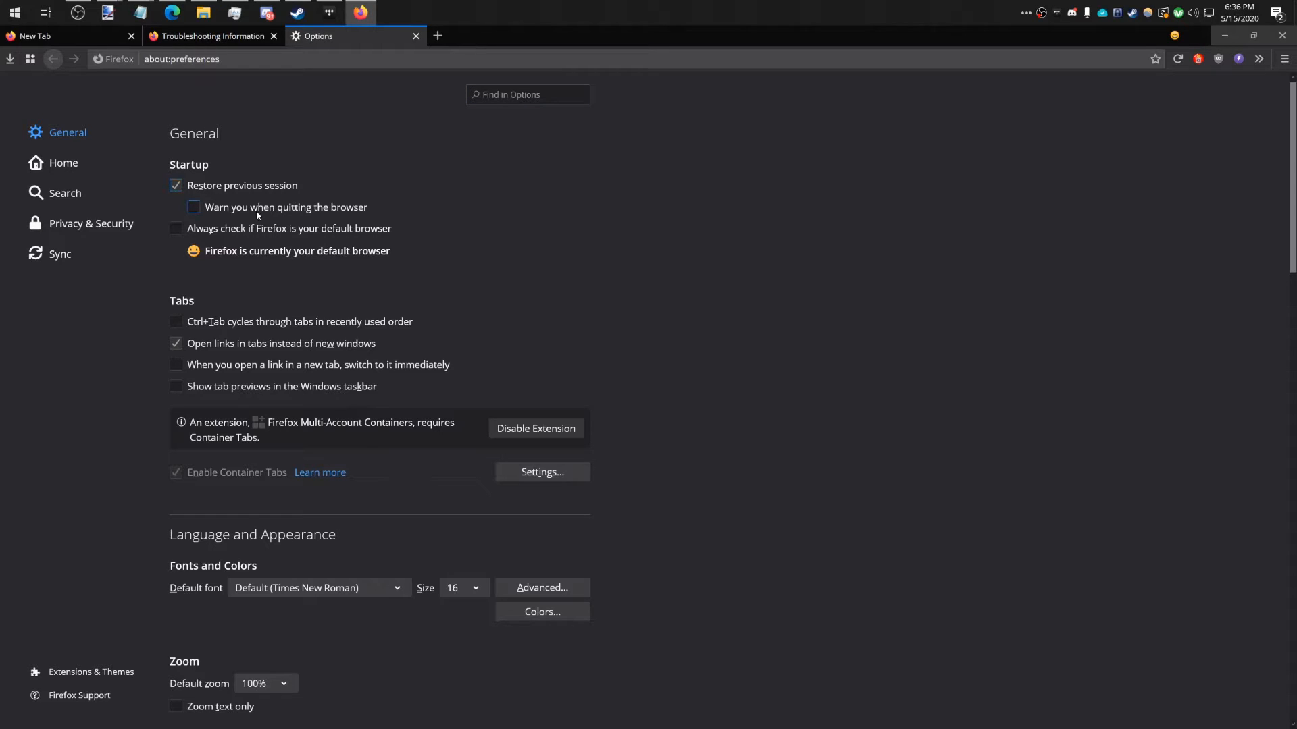
click(268, 214)
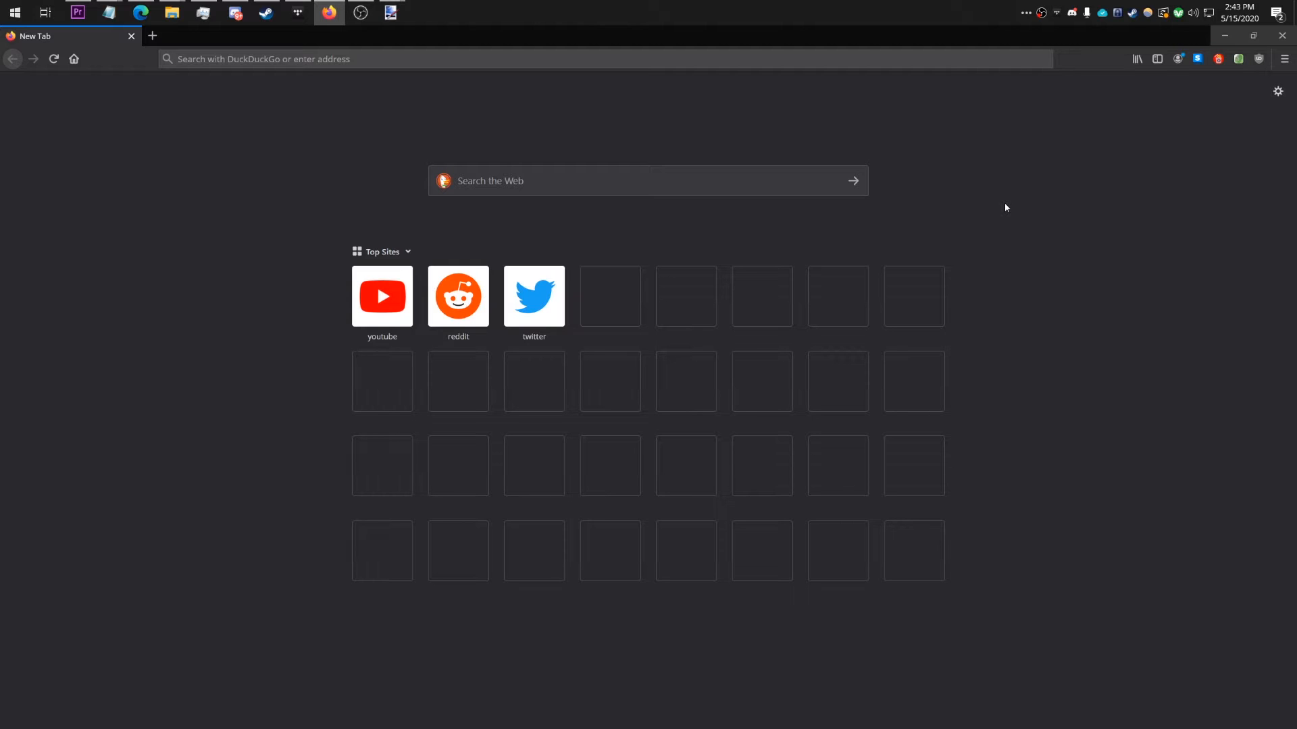
click(1279, 64)
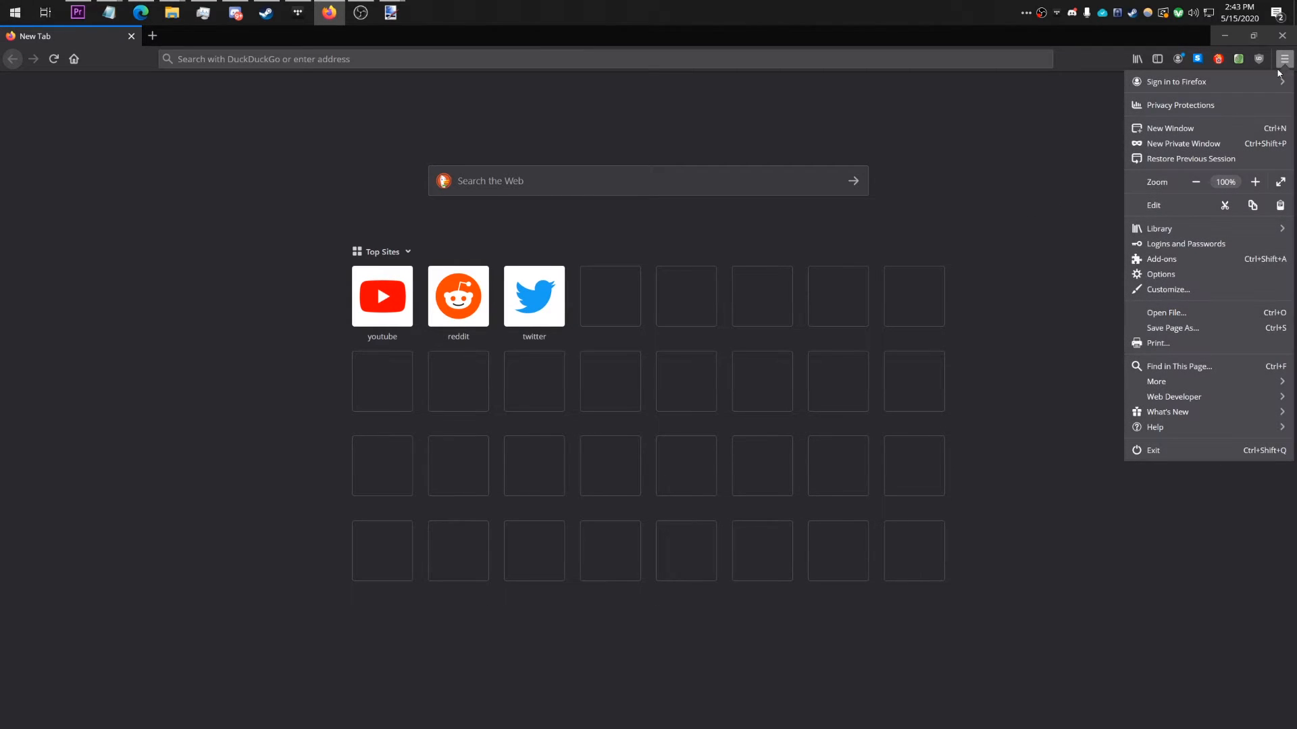
- Start signing in to Firefox and enter the account e-mail address
click(1154, 87)
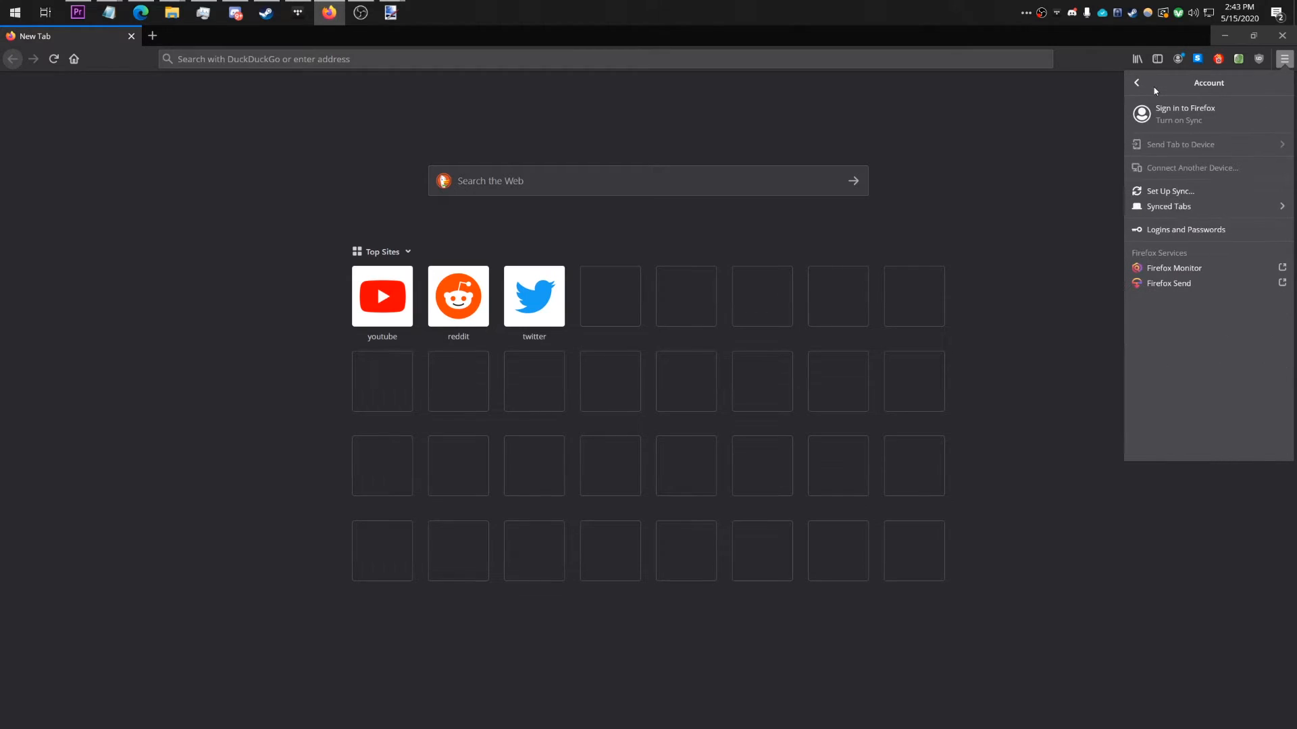
click(1180, 116)
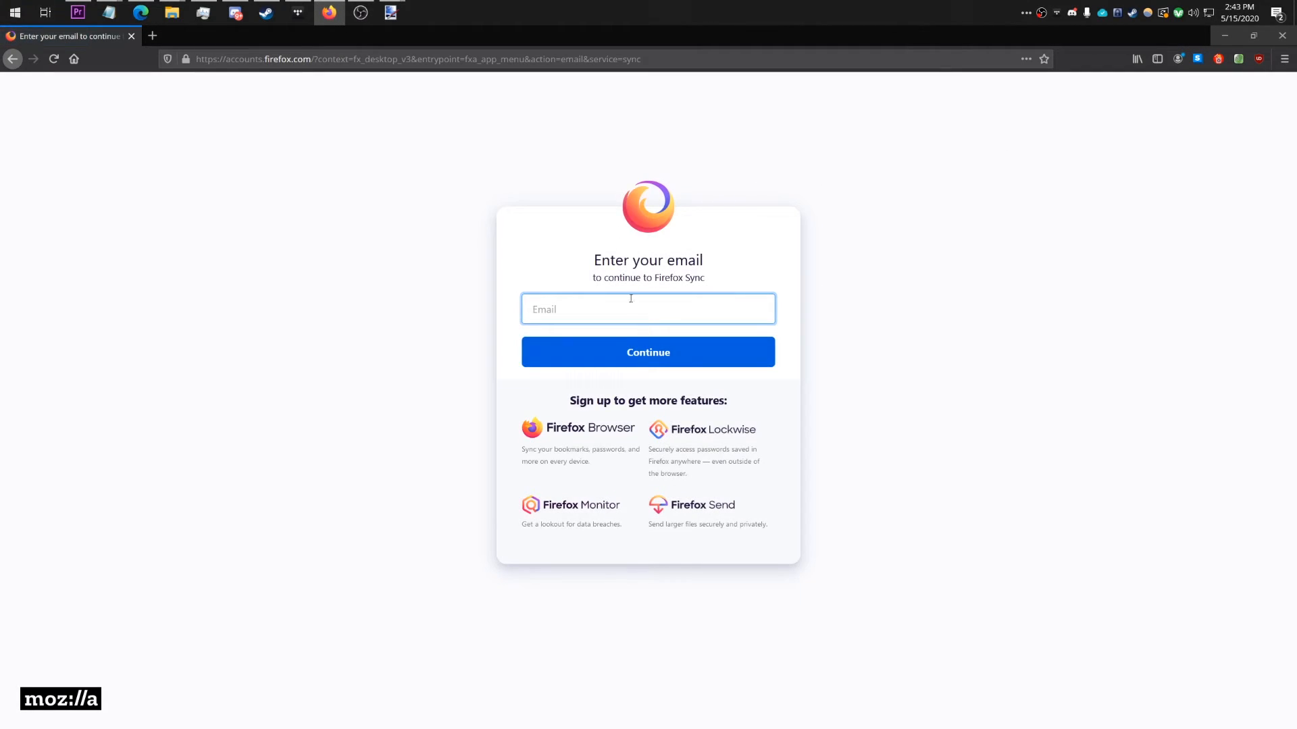
key(ctrl+plus)
key(ctrl+plus)
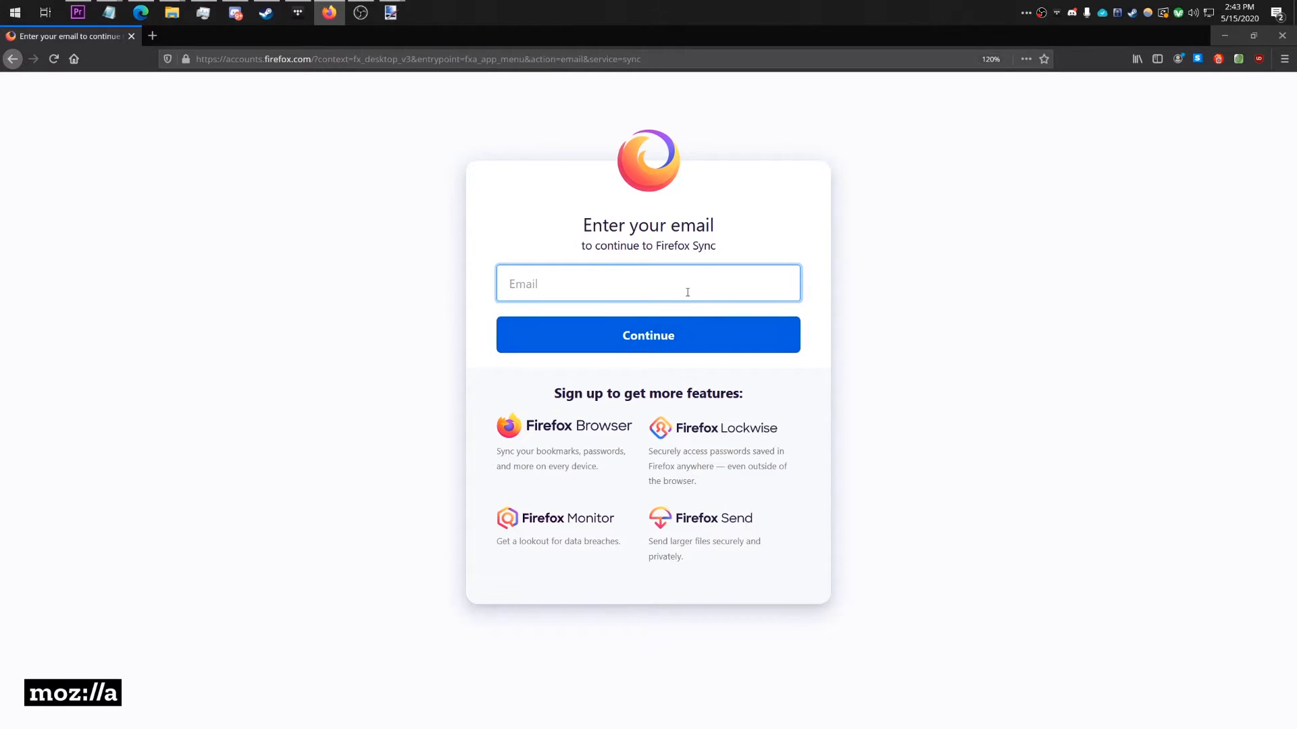
key(ctrl+v)
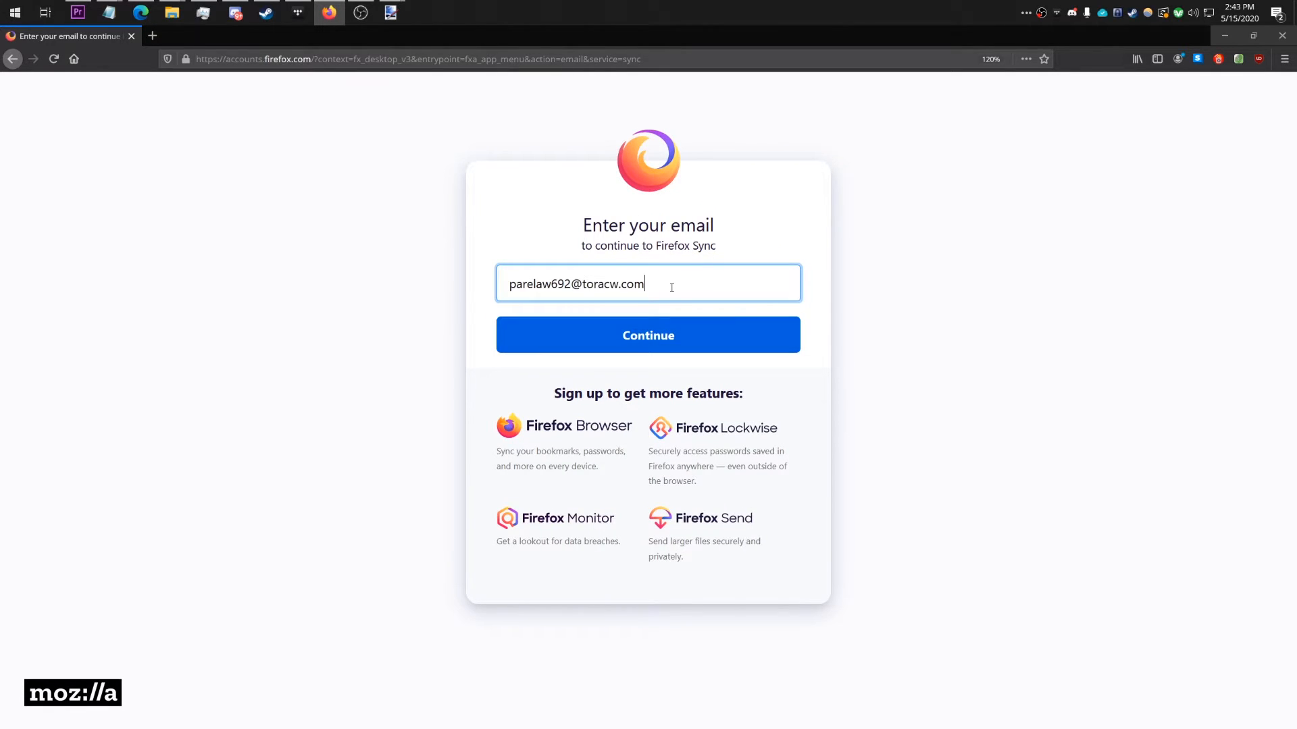
click(665, 337)
- Set and repeat the new account password, then submit the sign-up form
click(610, 278)
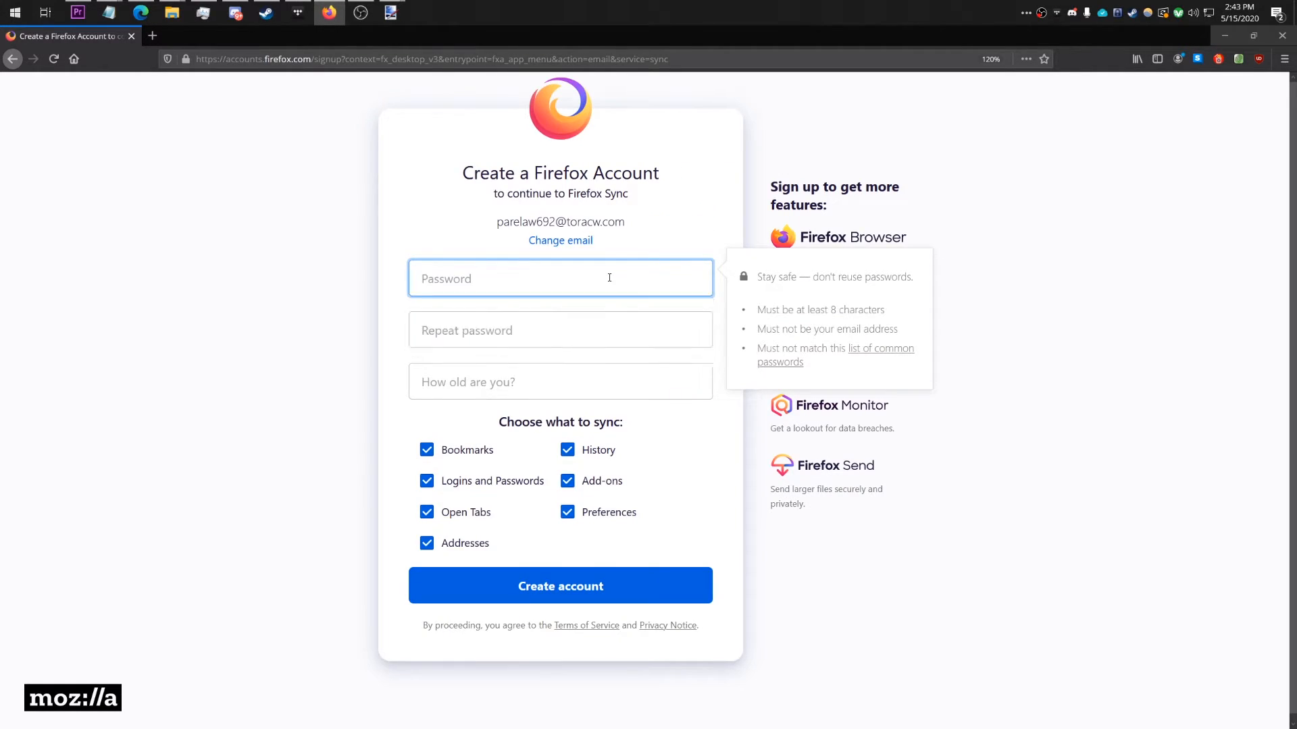
text(*********)
key(Tab)
text(*********)
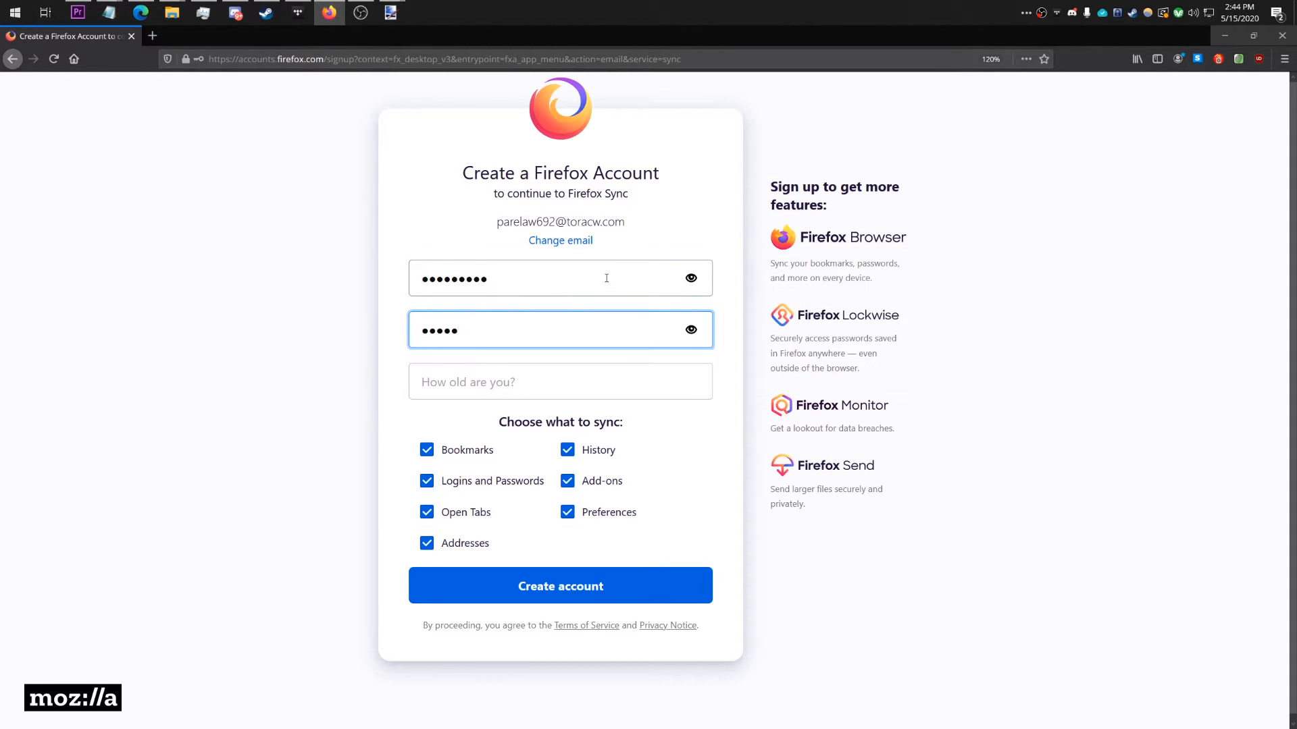
key(Return)
- Enter the emailed verification code and verify the new Firefox Account
click(698, 461)
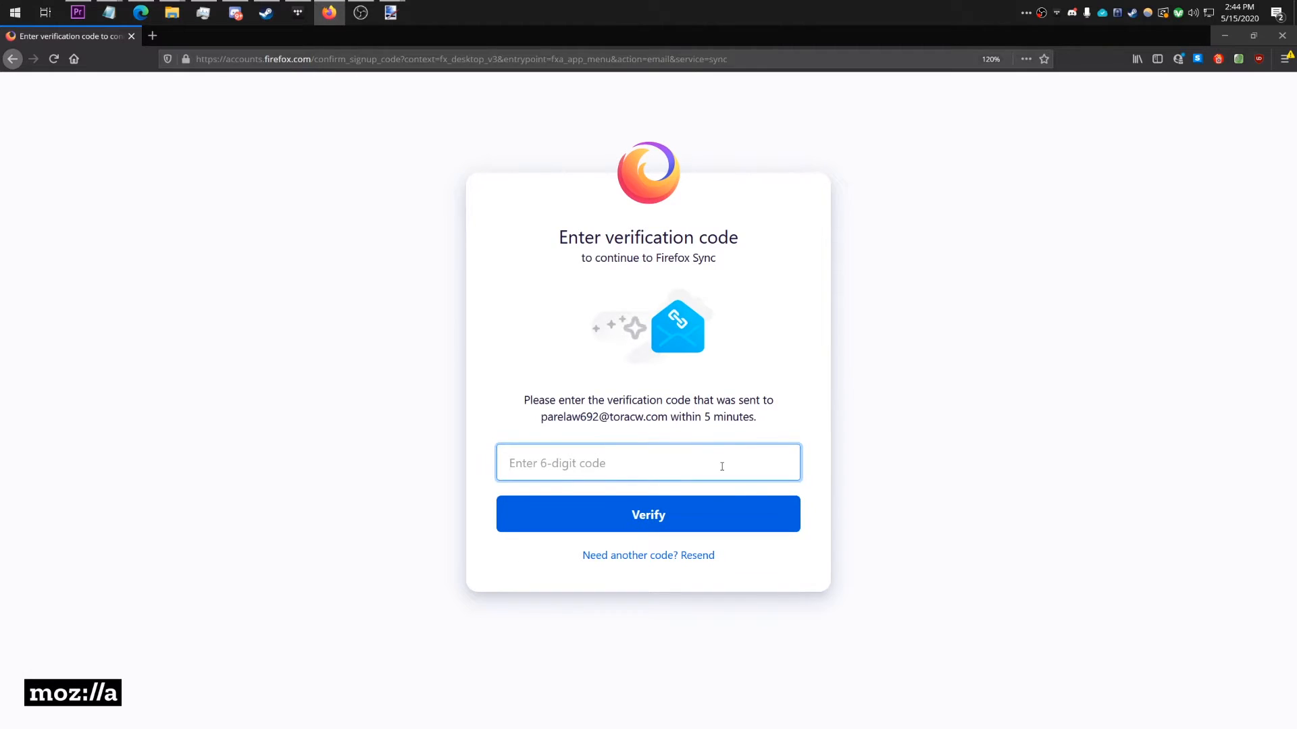
click(650, 514)
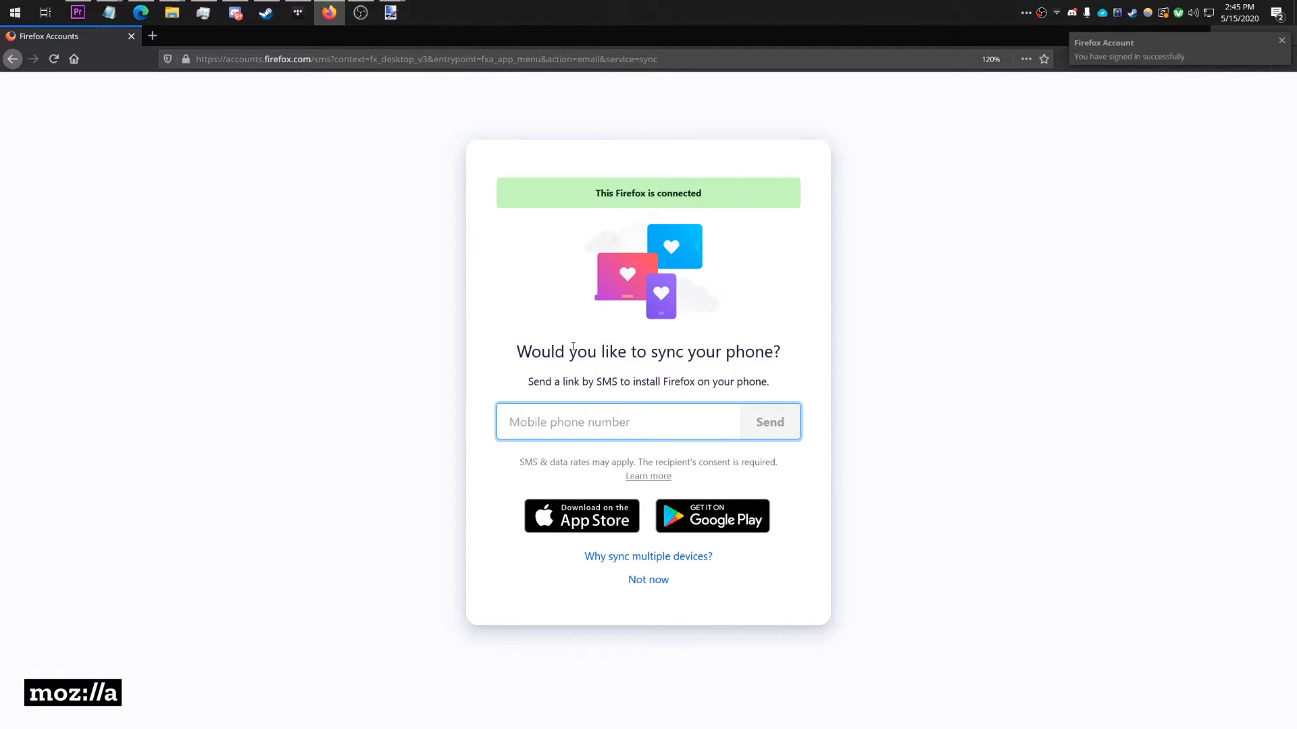
click(1284, 58)
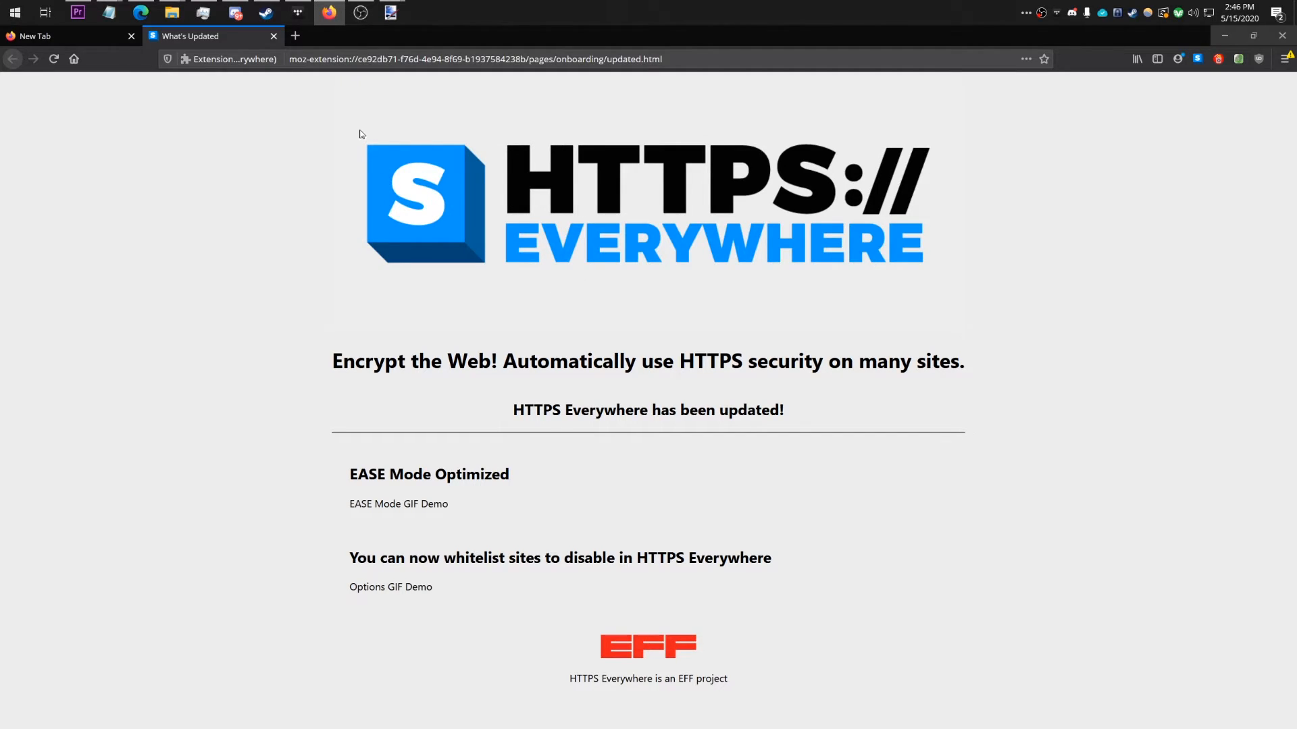
- Close the HTTPS Everywhere 'What's Updated' tab and go to the Add-ons Manager
click(274, 35)
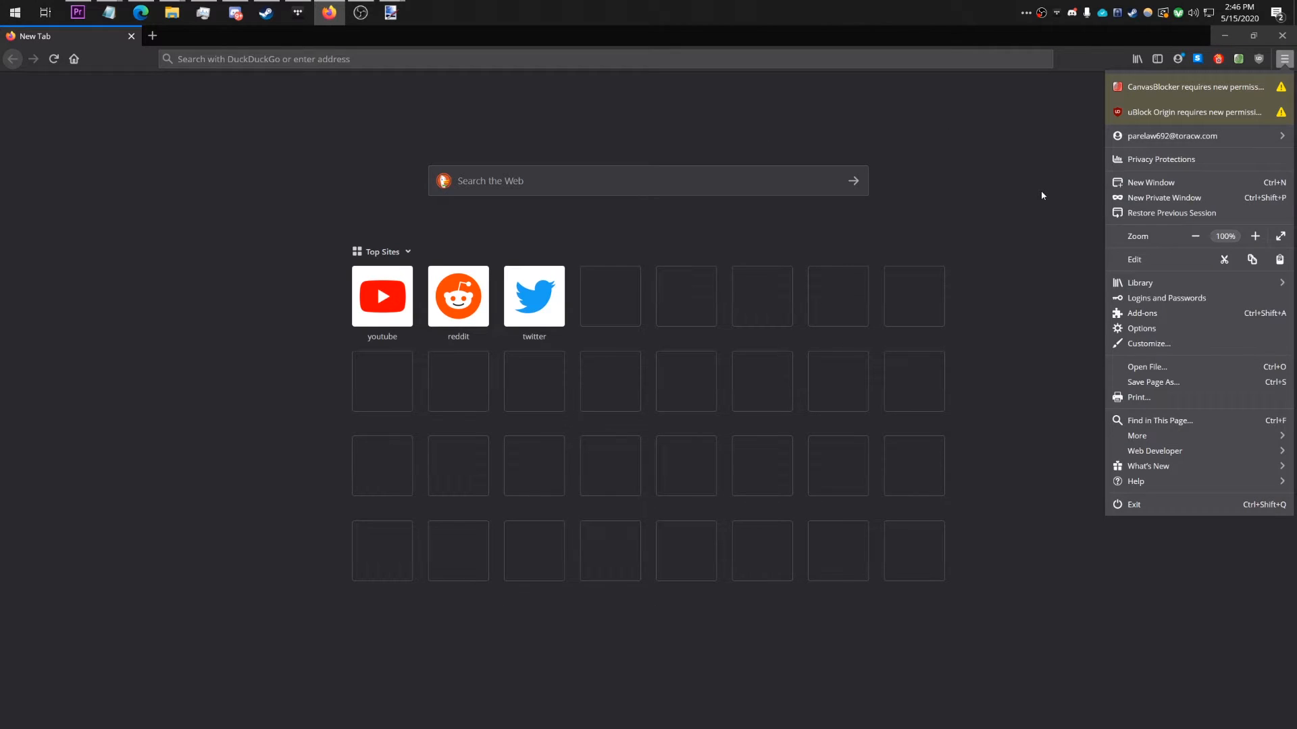
click(1175, 315)
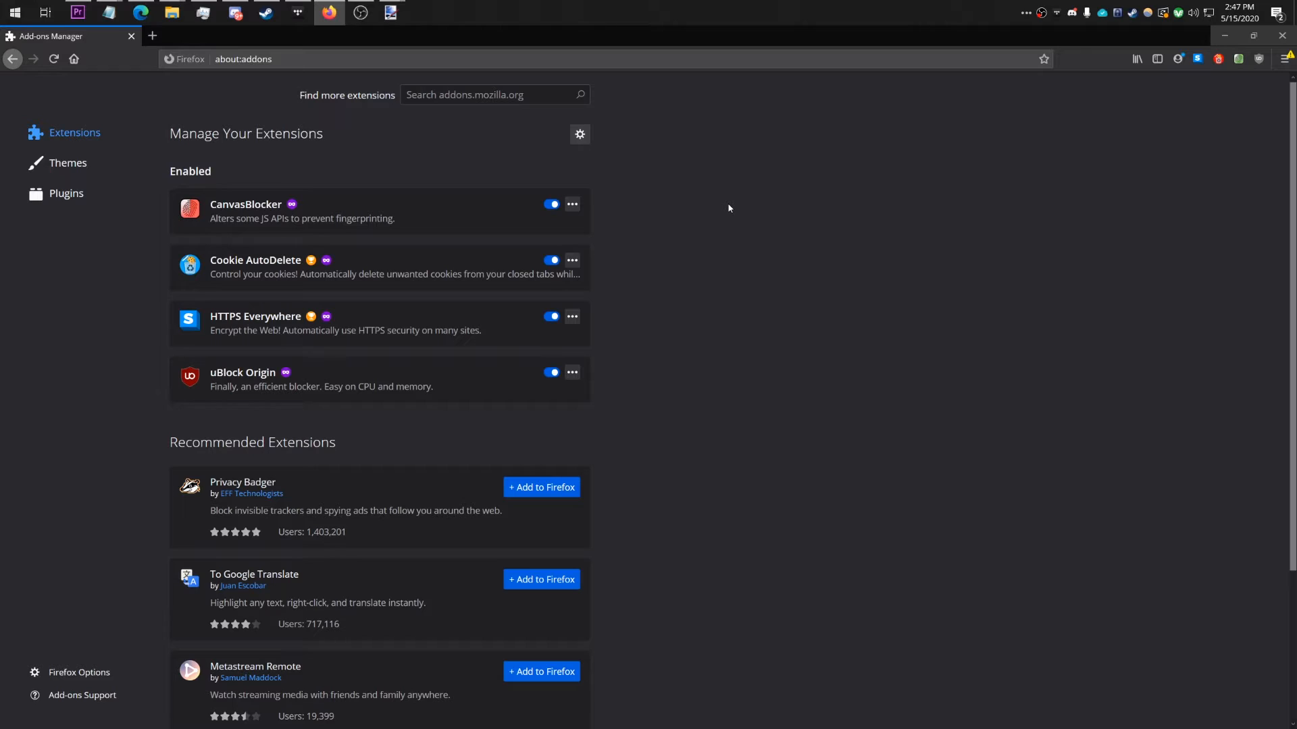
- Open the iamadamdev/bypass-paywalls-firefox GitHub result from the DuckDuckGo search
key(ctrl+plus)
key(ctrl+plus)
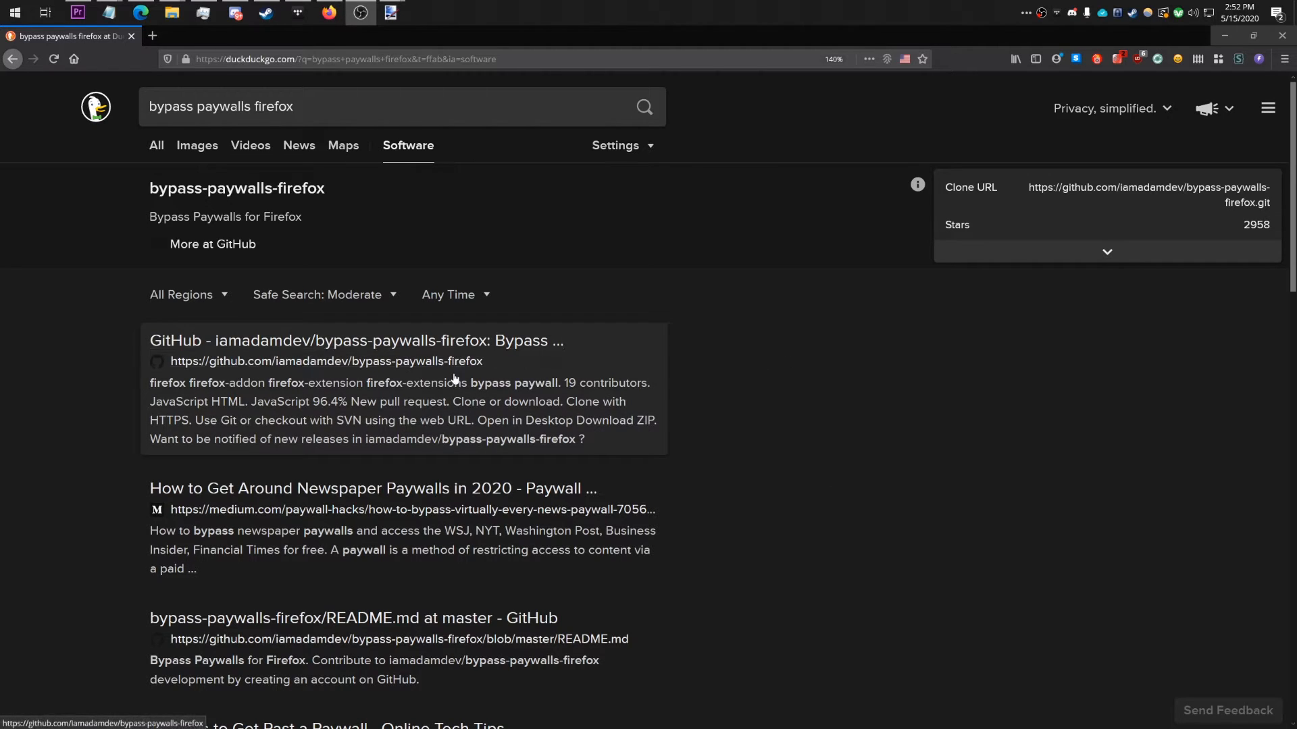
click(442, 341)
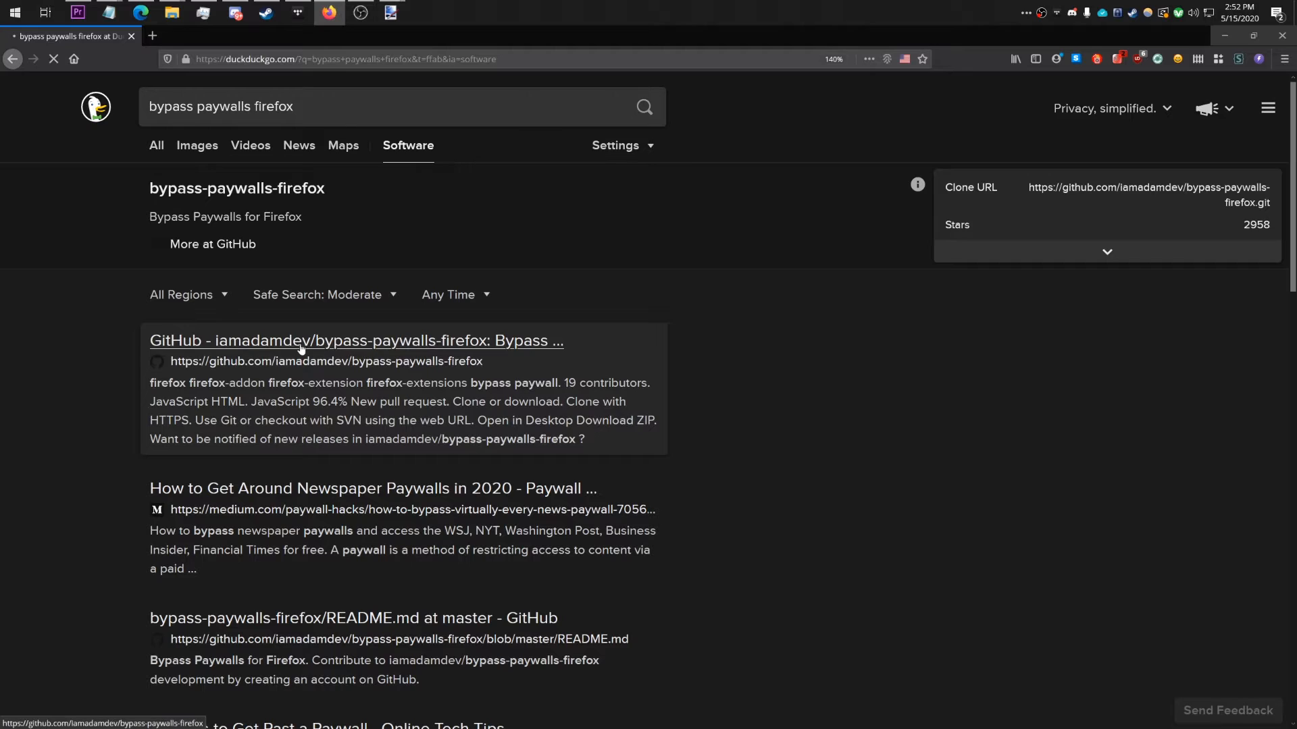
- Download the latest Bypass Paywalls release and allow it to be added to Firefox
scroll(217, 344, up, 3)
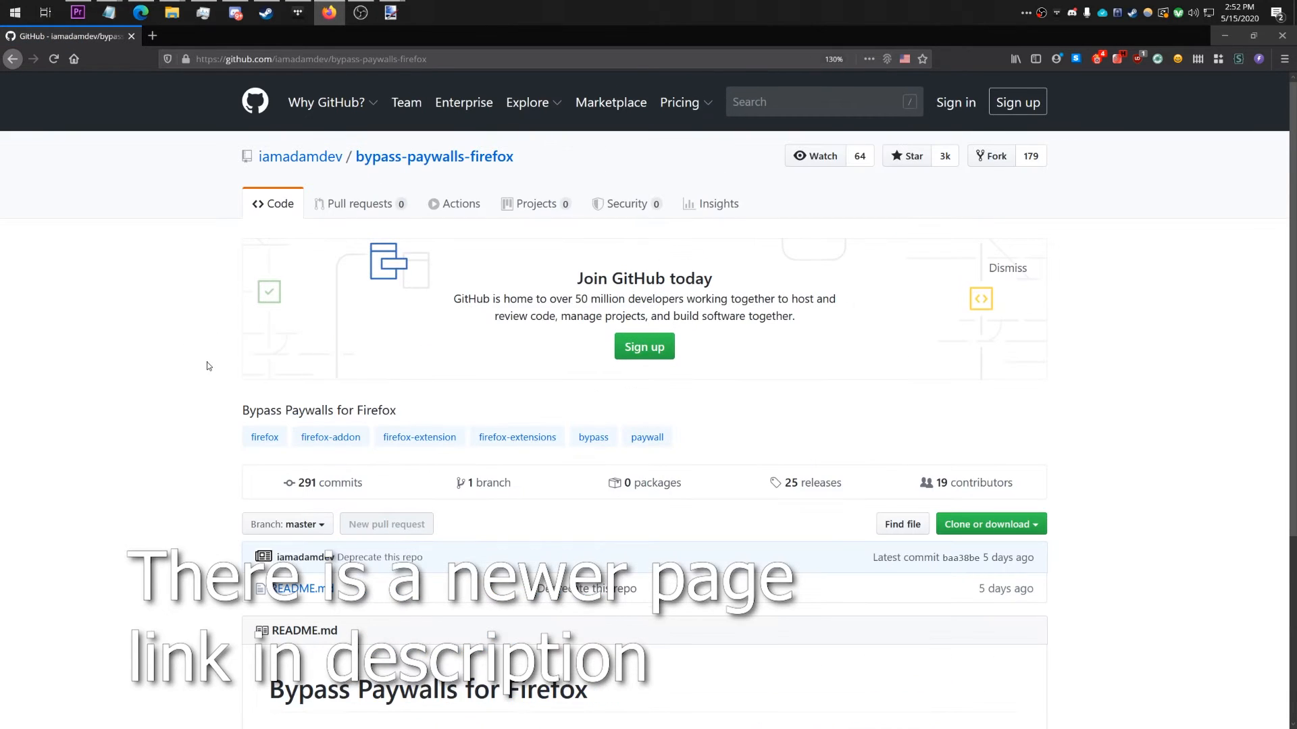
scroll(208, 366, down, 4)
click(395, 499)
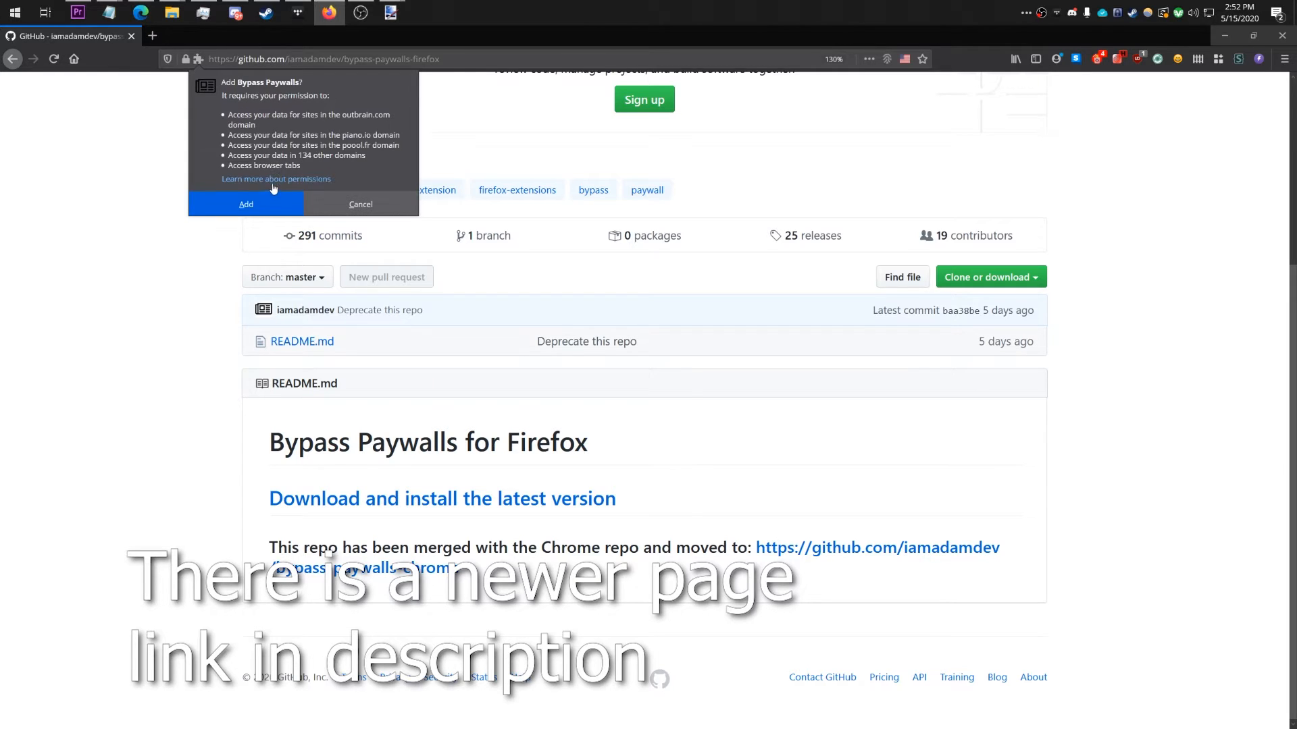
click(248, 203)
- Save the Bypass Paywalls site choices on its options page
scroll(206, 399, down, 15)
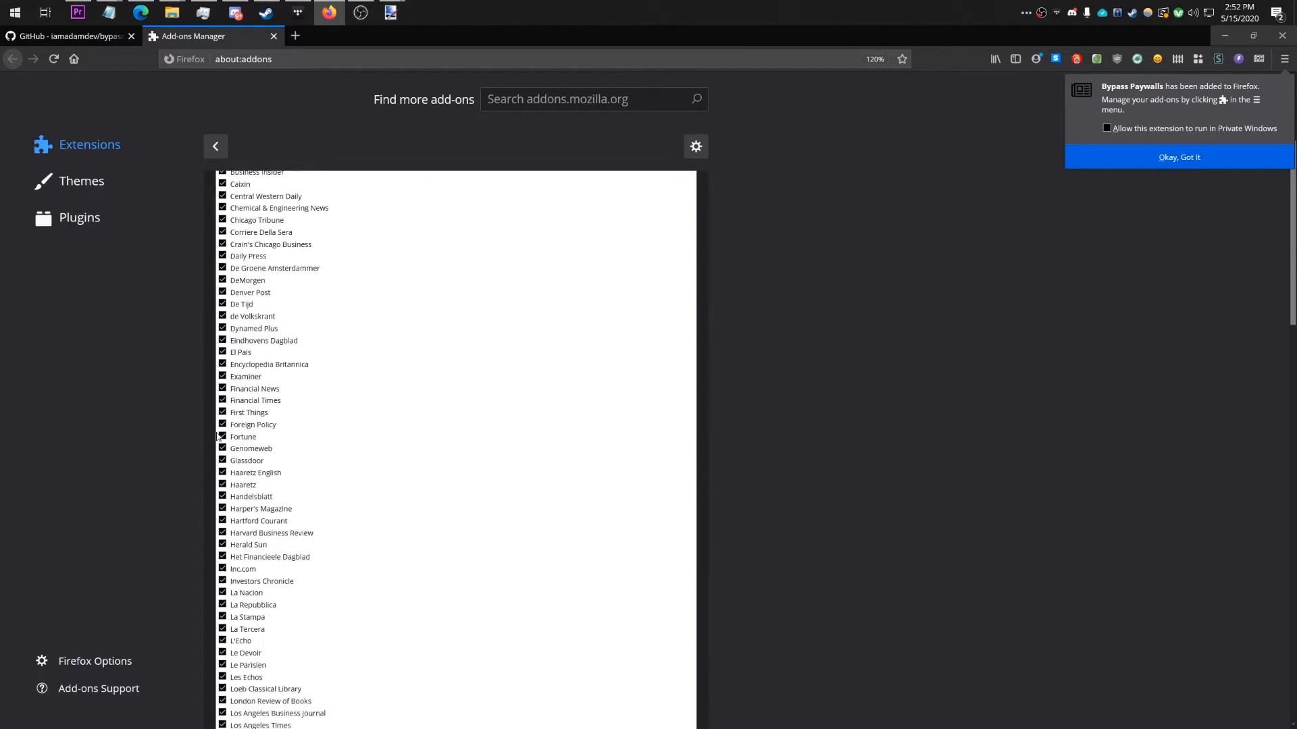
scroll(469, 486, up, 15)
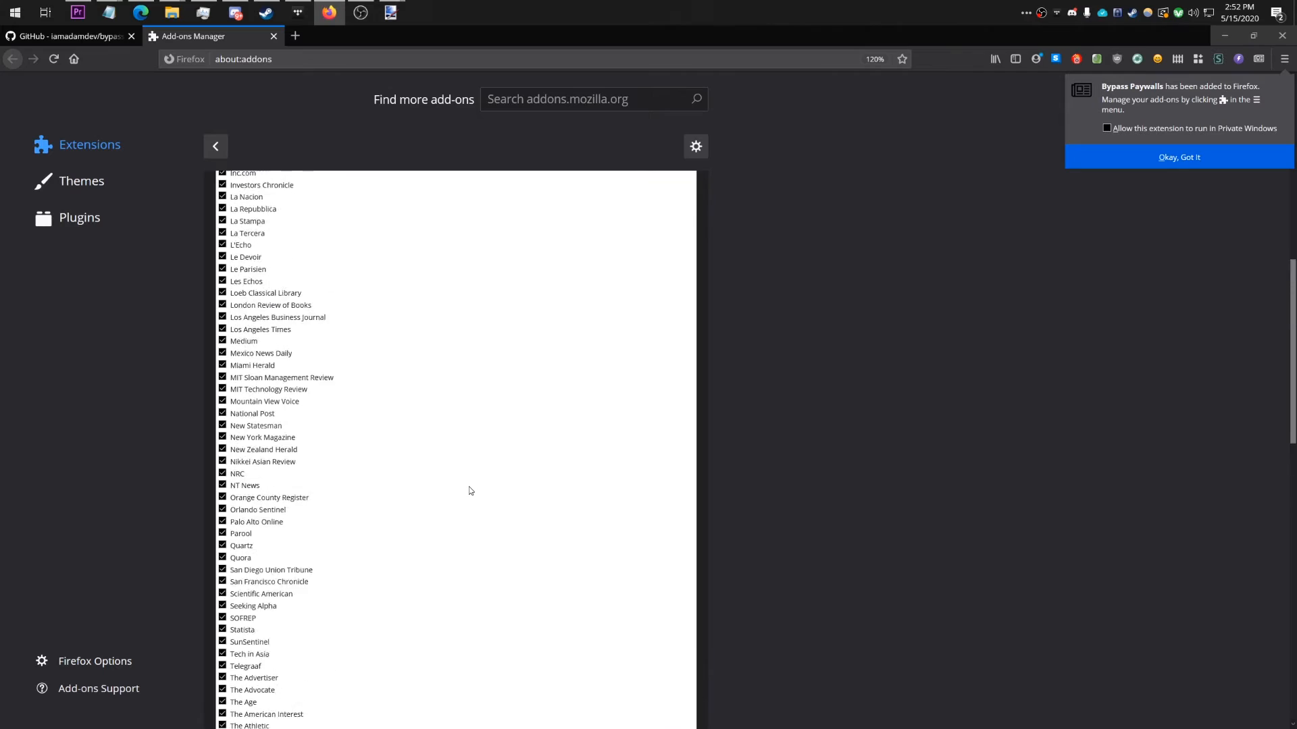
scroll(412, 450, down, 15)
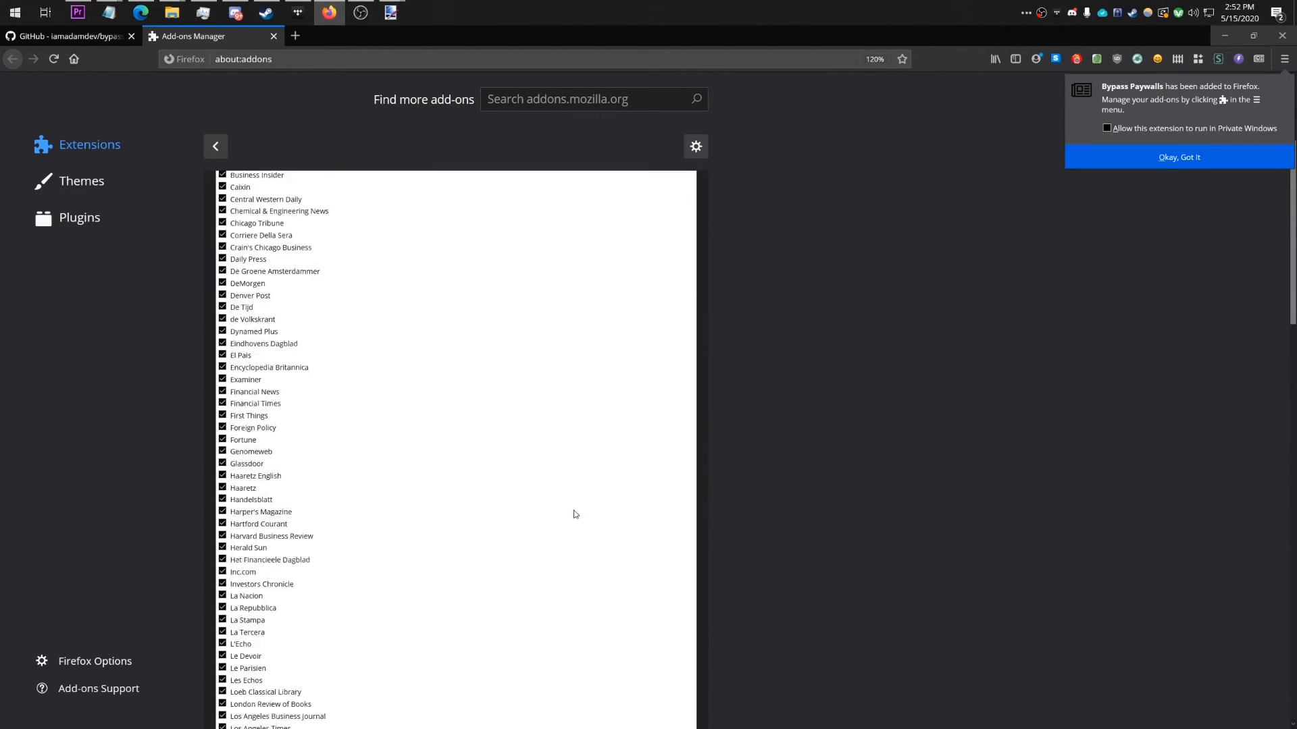
scroll(554, 515, up, 10)
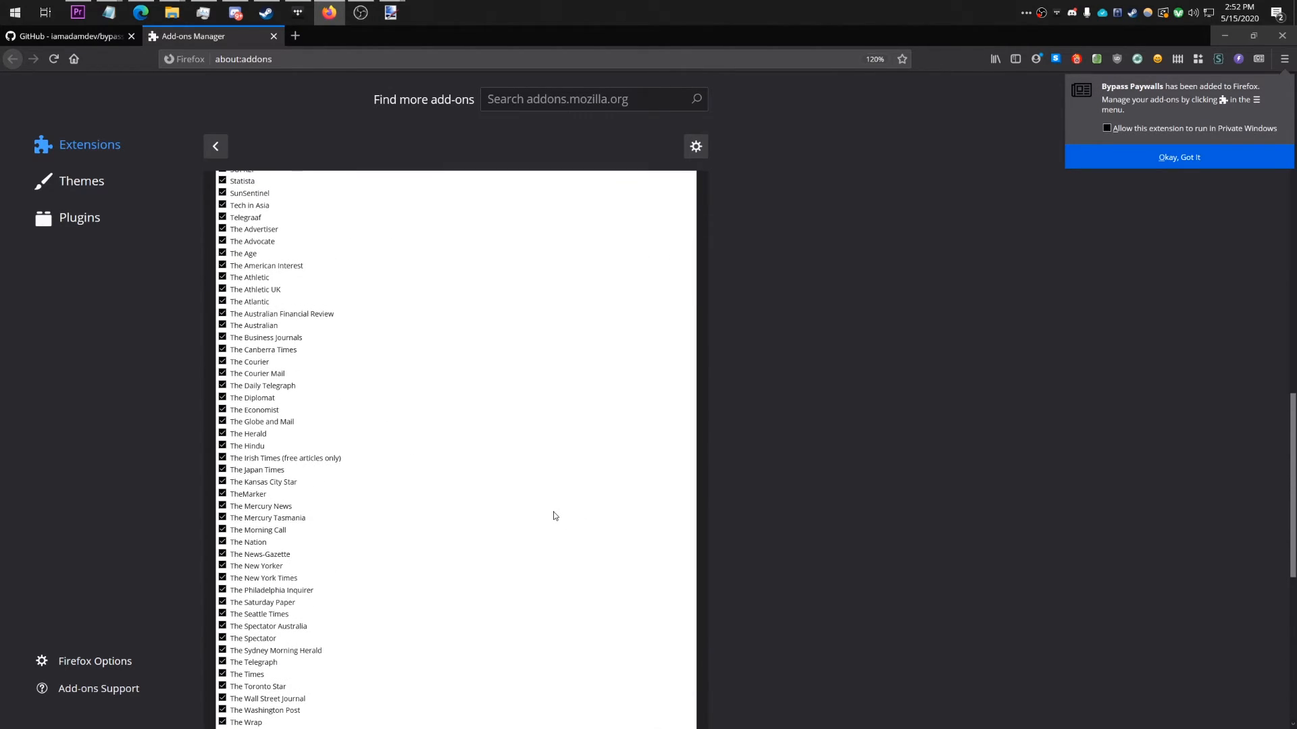
scroll(553, 513, down, 8)
scroll(466, 480, down, 2)
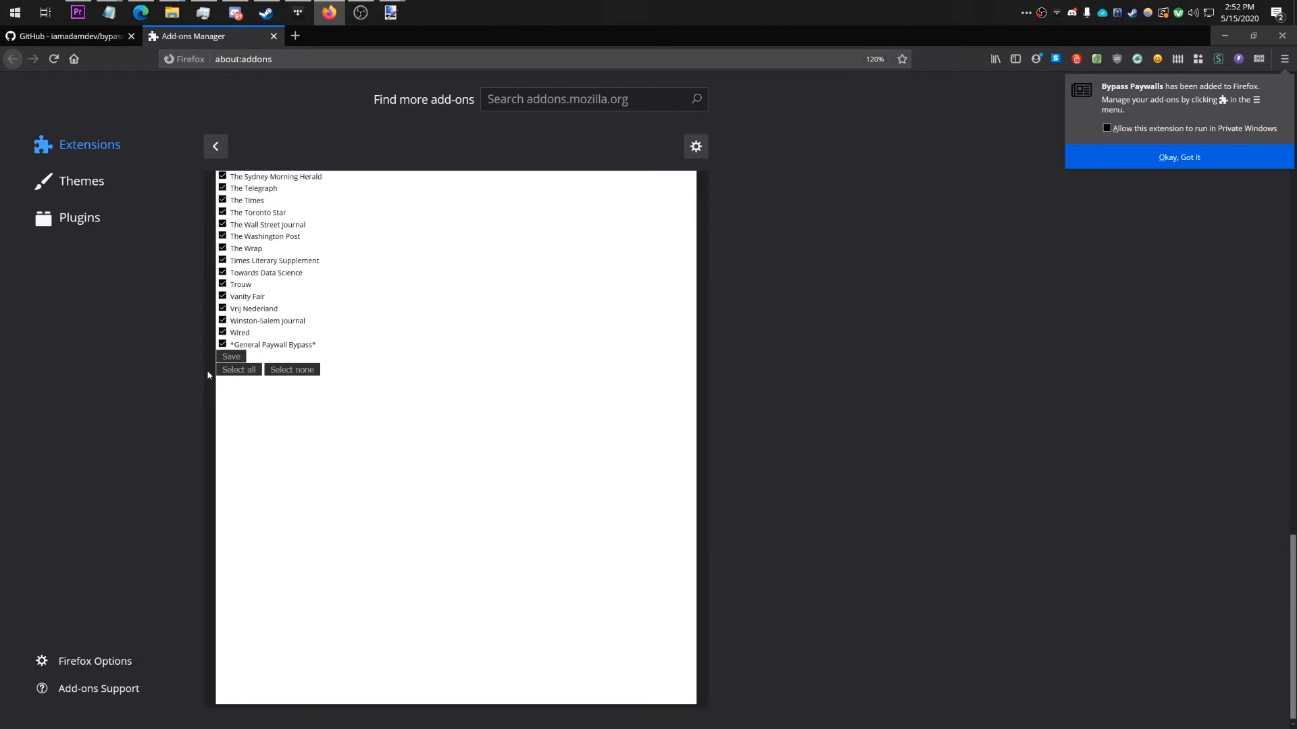
click(226, 360)
- Return to the installed extensions list in the Add-ons Manager
key(alt+Left)
middle_click(920, 249)
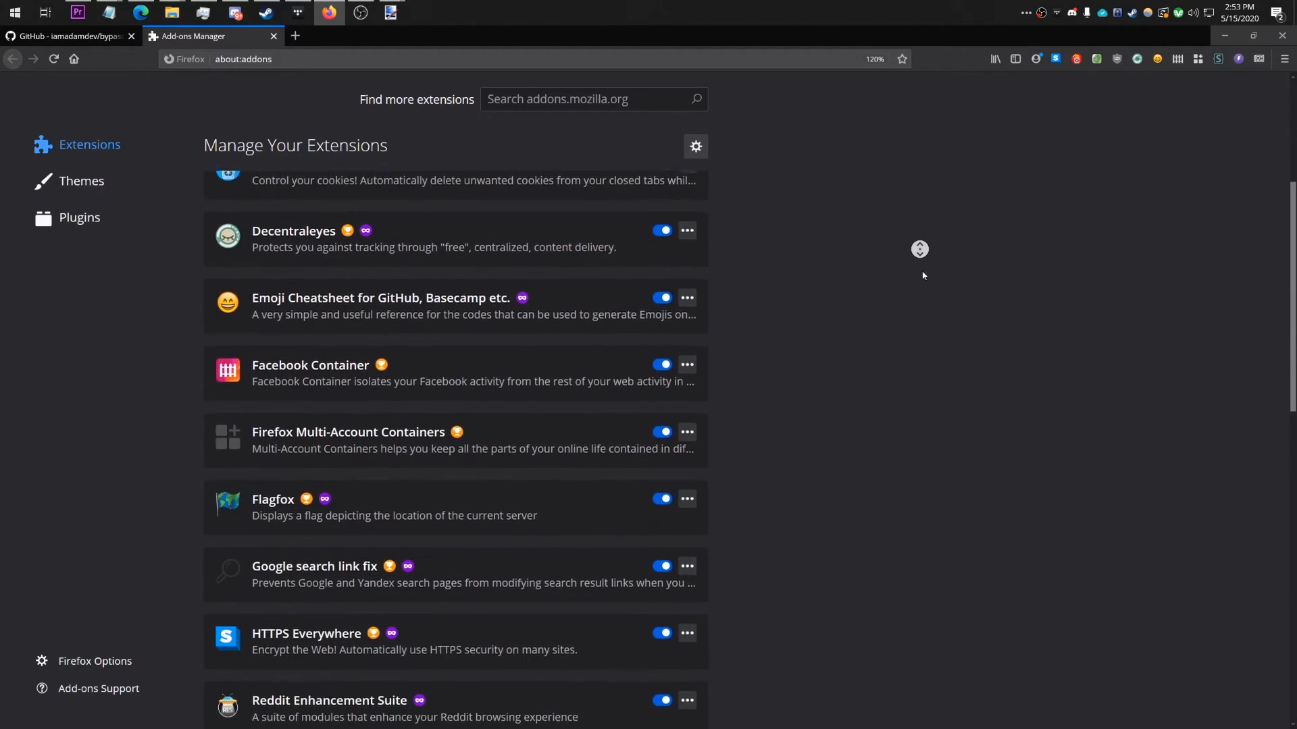
click(924, 279)
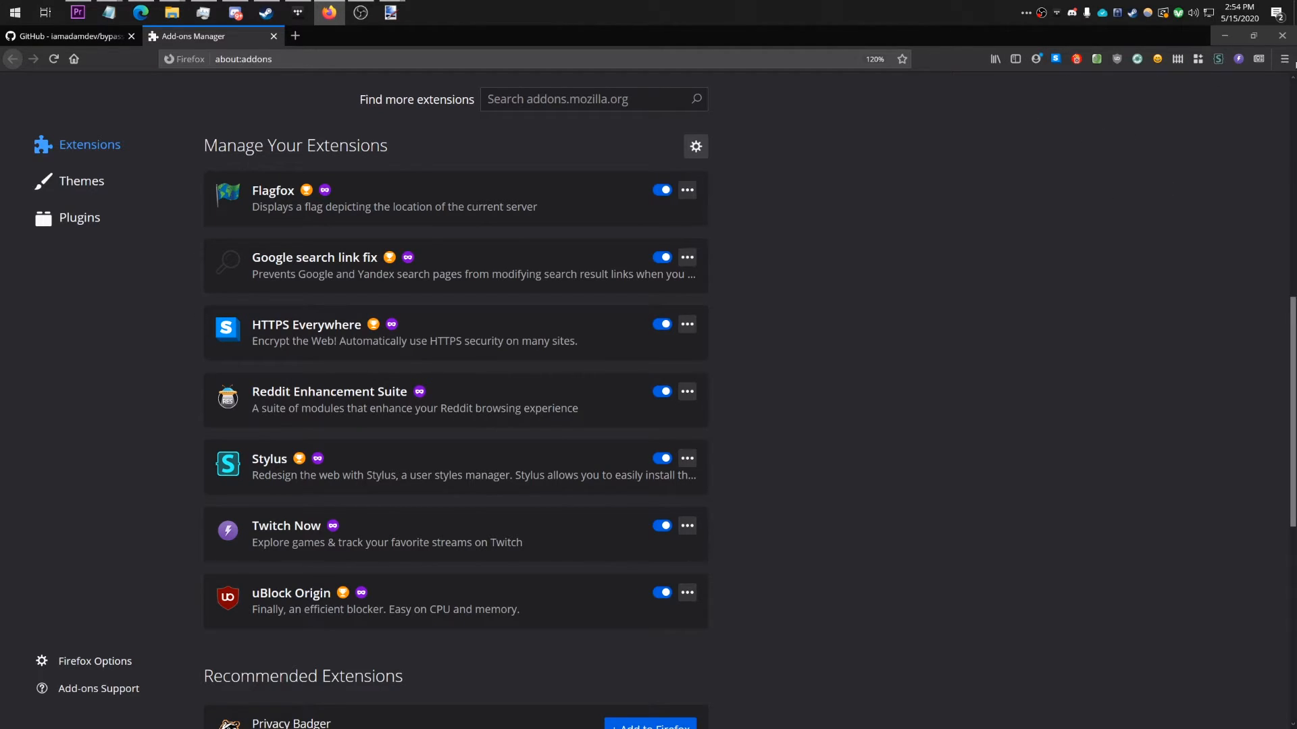
click(1285, 59)
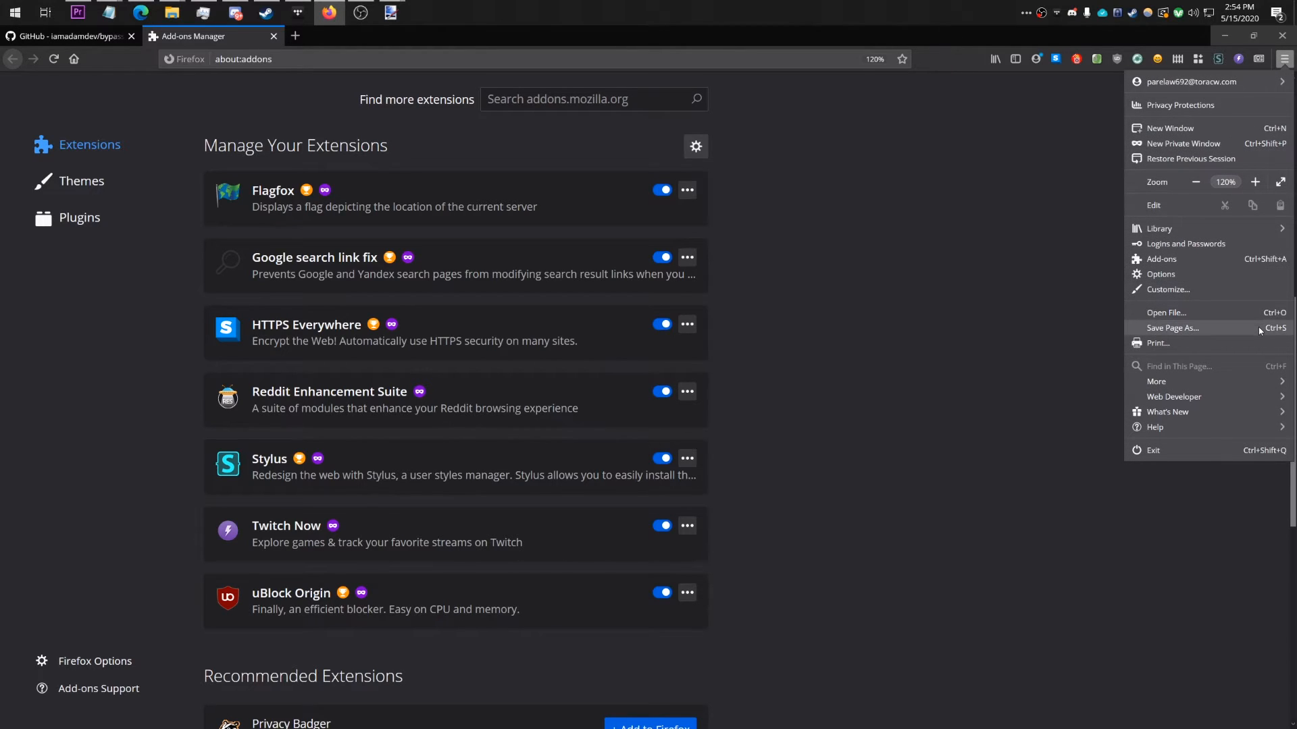
- In Customize mode, move the emoji, grid and downloads icons, then reposition the back/forward buttons
click(1241, 290)
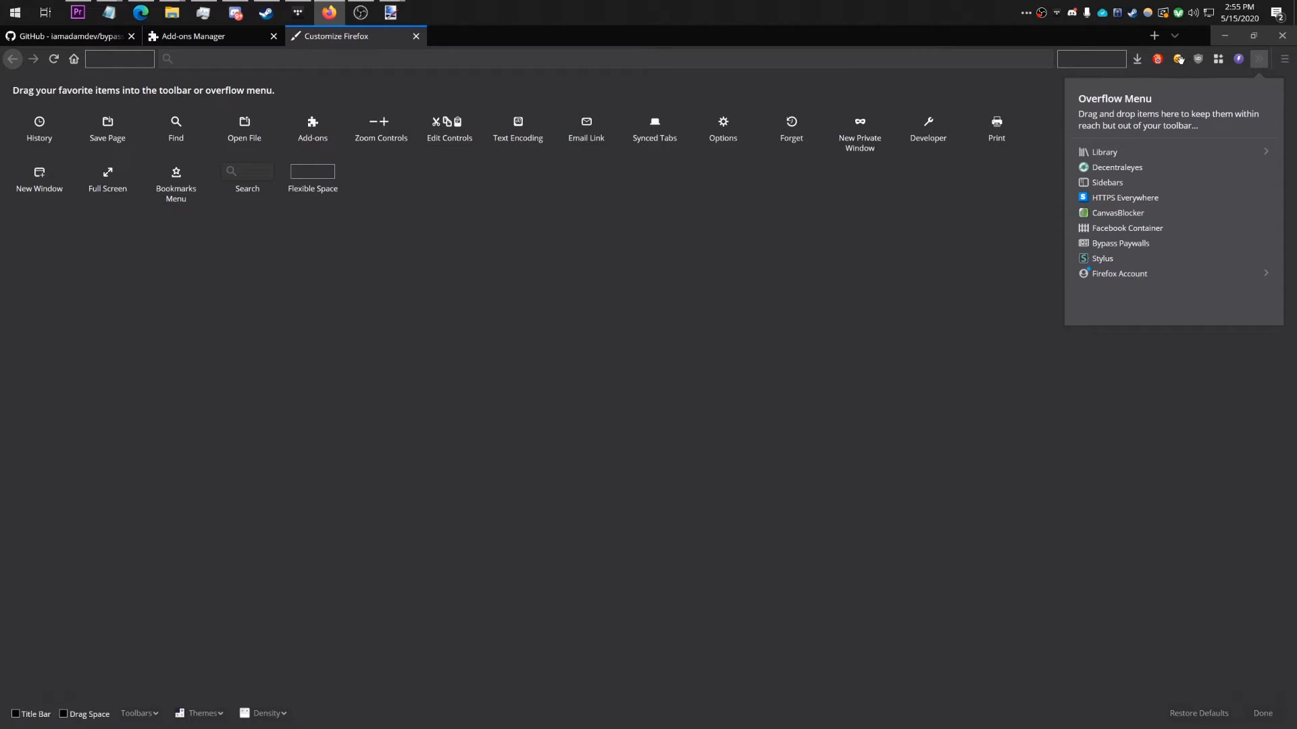
mouse_move(1177, 62)
mouse_down()
mouse_move(1179, 38)
mouse_move(1151, 35)
mouse_move(1167, 32)
mouse_move(84, 57)
mouse_move(390, 47)
mouse_move(1166, 101)
mouse_move(1171, 75)
mouse_move(1196, 64)
mouse_up()
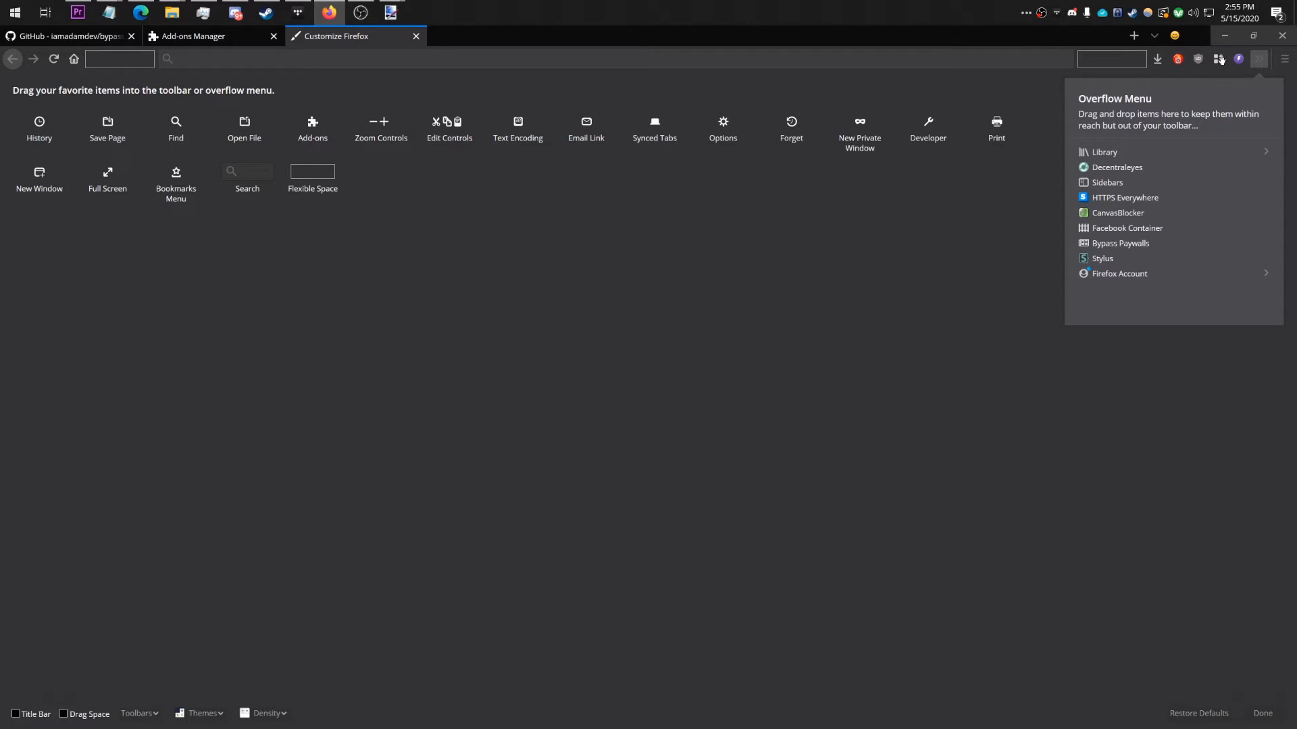
drag(1222, 62, 50, 63)
drag(1177, 59, 116, 61)
drag(15, 60, 368, 172)
- Add two flexible spaces beside the address bar, then remove them to widen it
drag(115, 84, 1141, 62)
drag(362, 182, 999, 229)
drag(1129, 54, 973, 196)
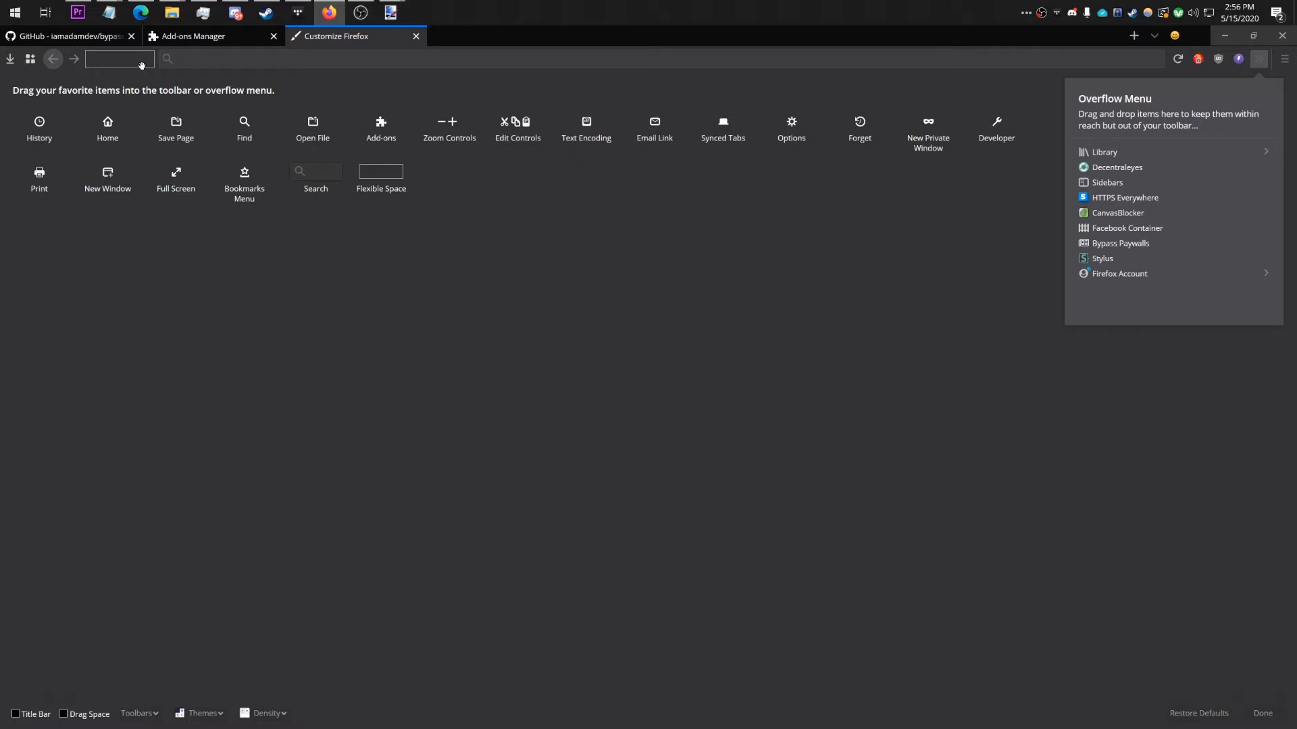
drag(142, 65, 338, 196)
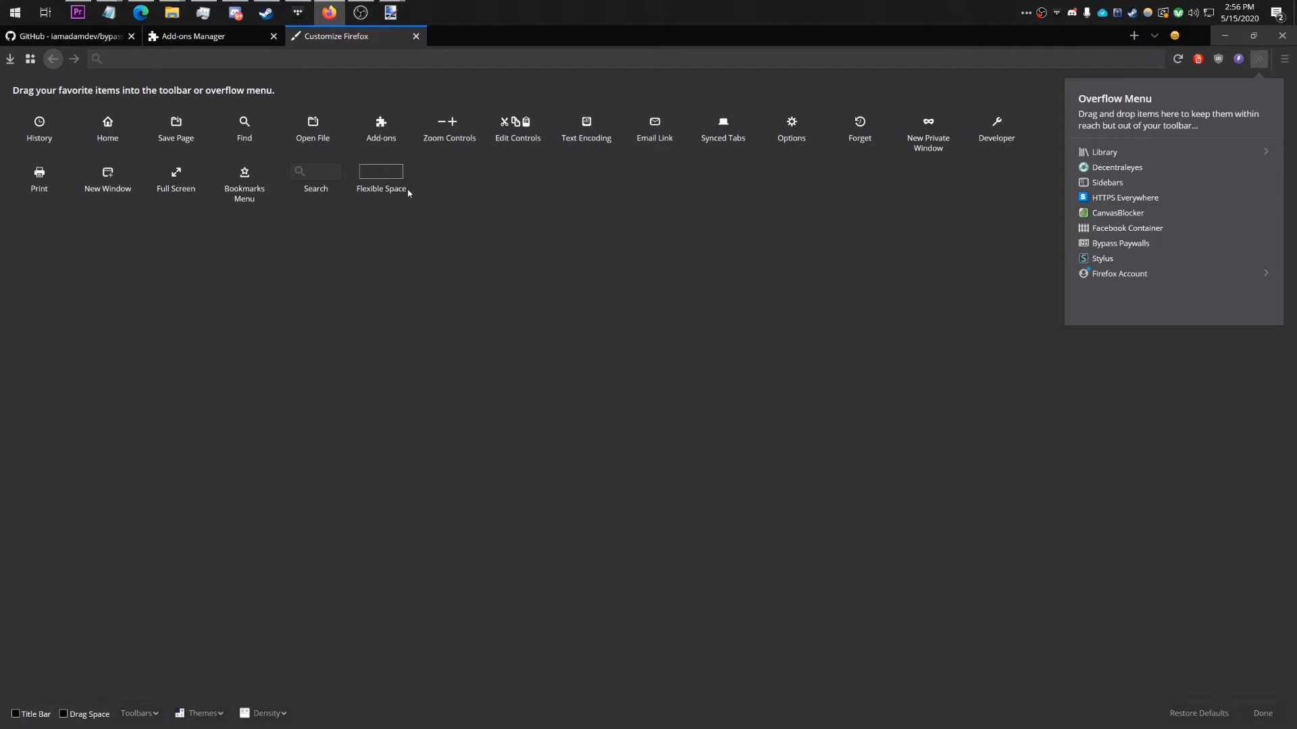
- Review the Themes and Density options, keep Normal density, and close the Customize tab
click(200, 713)
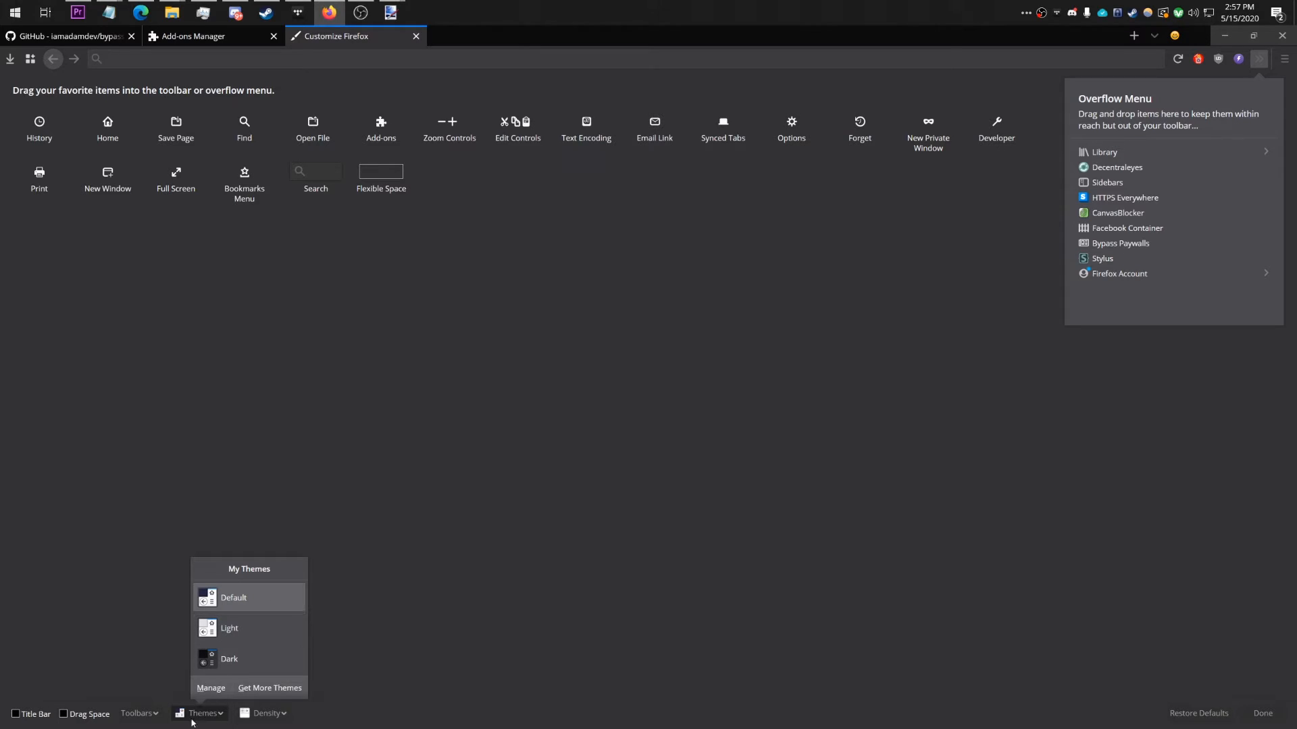
click(274, 716)
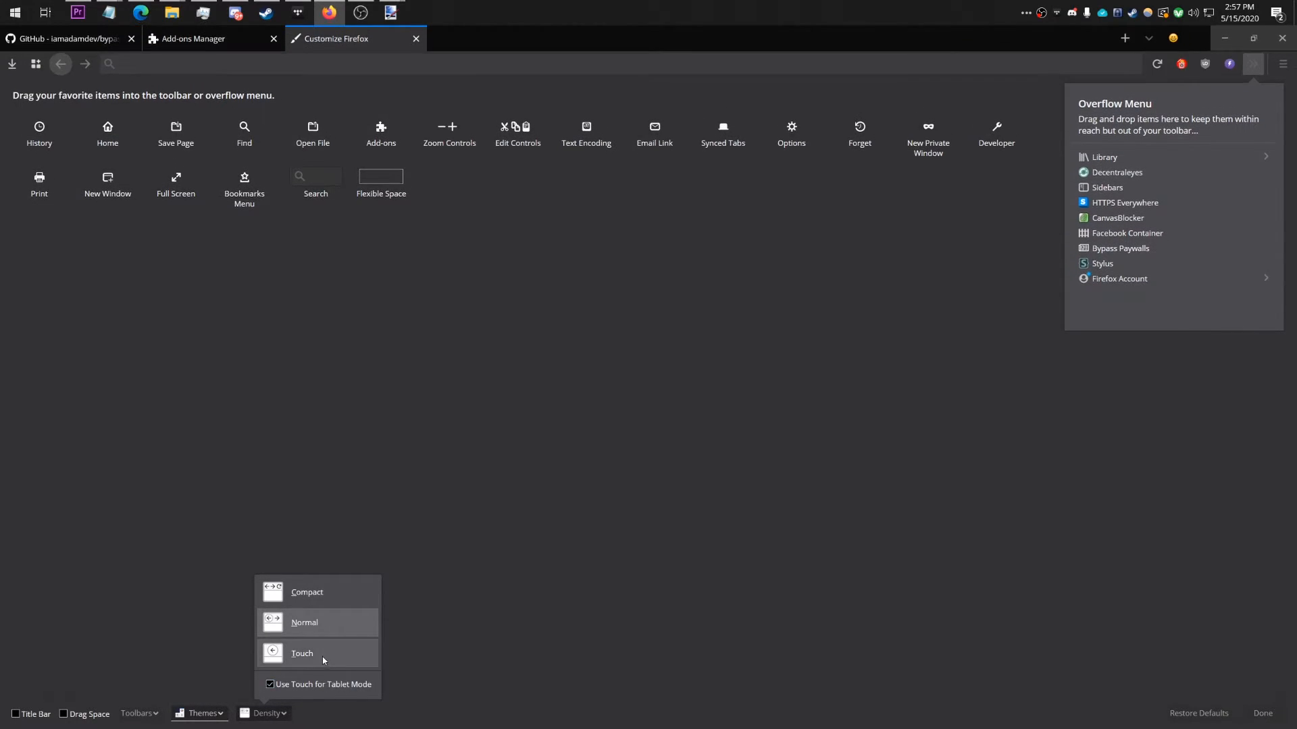
click(352, 634)
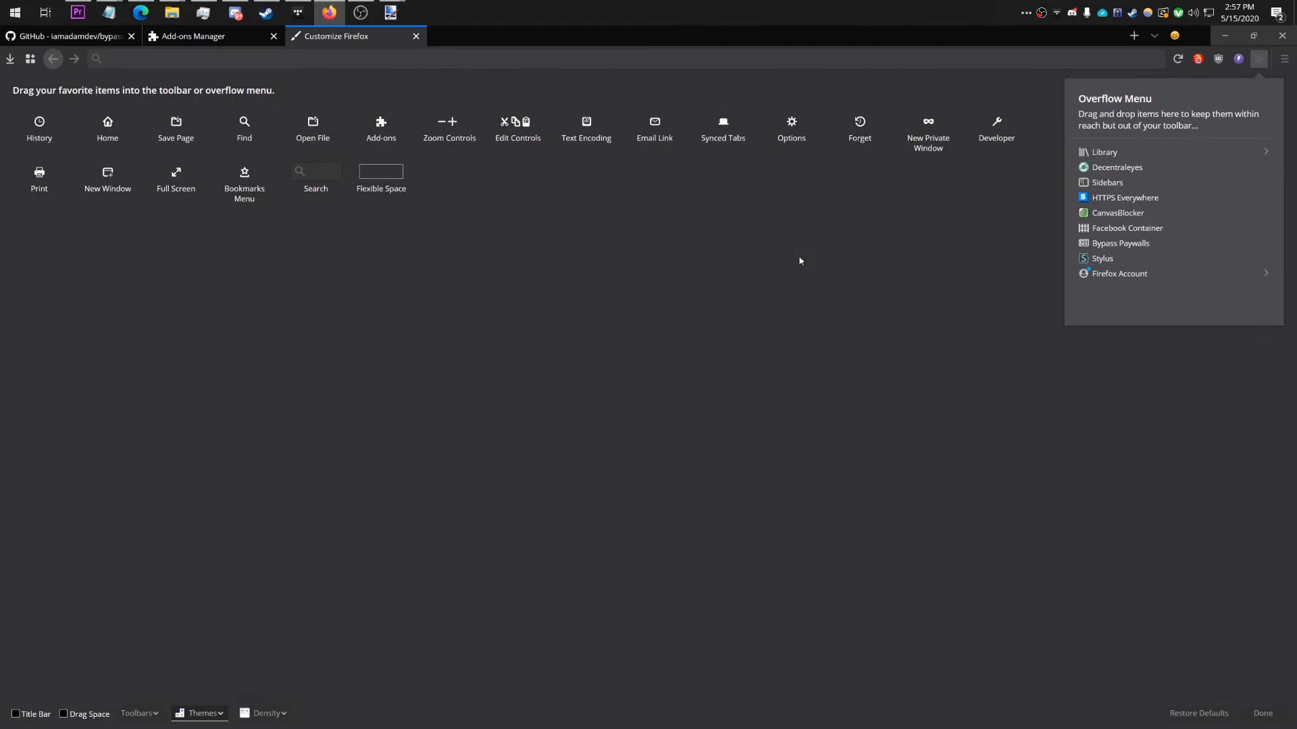
key(ctrl+w)
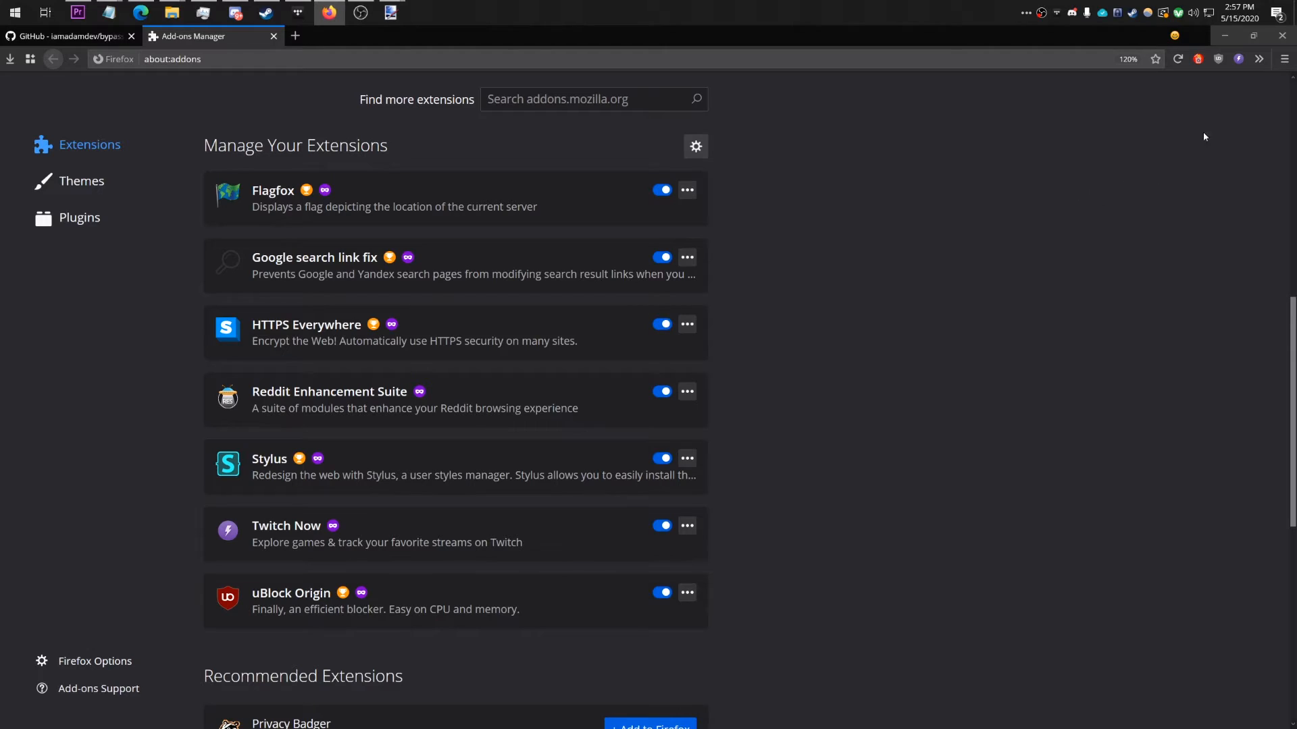
- In Cookie AutoDelete's Cookie Settings, change the automatic cleaning delay to 30 seconds
click(1258, 60)
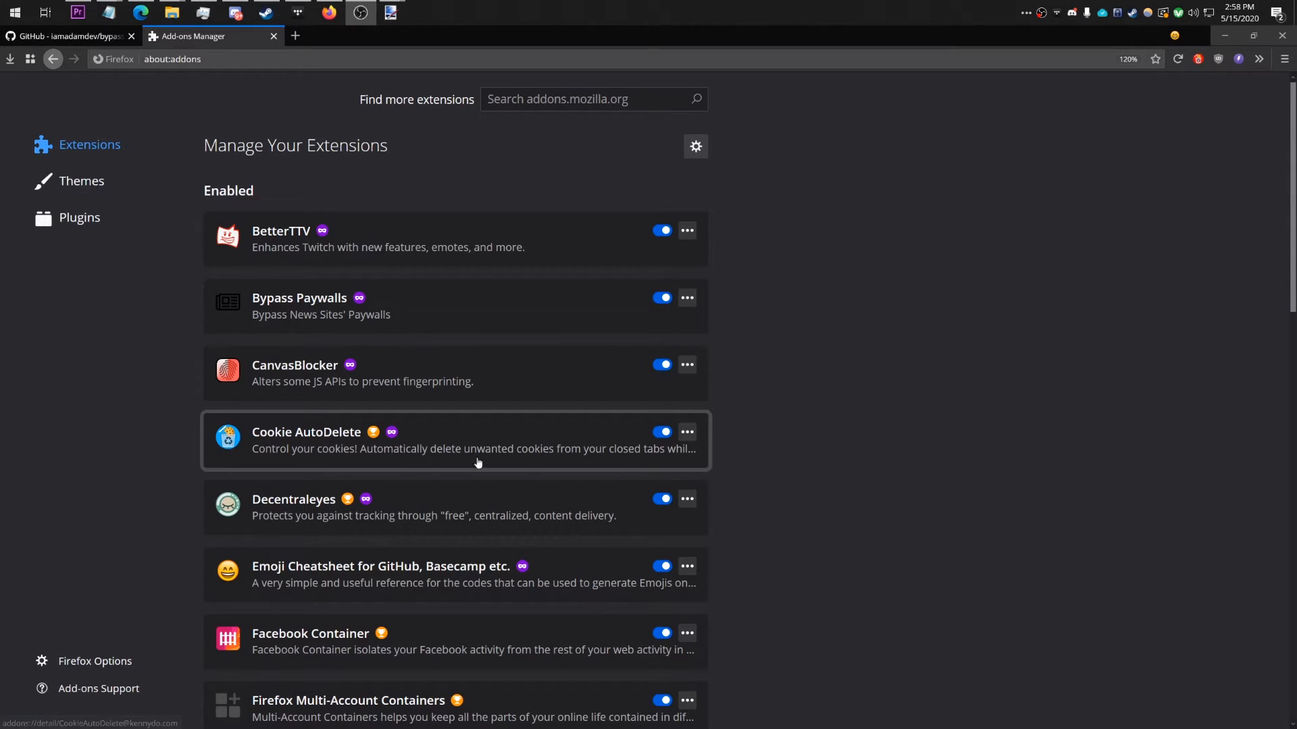
click(687, 432)
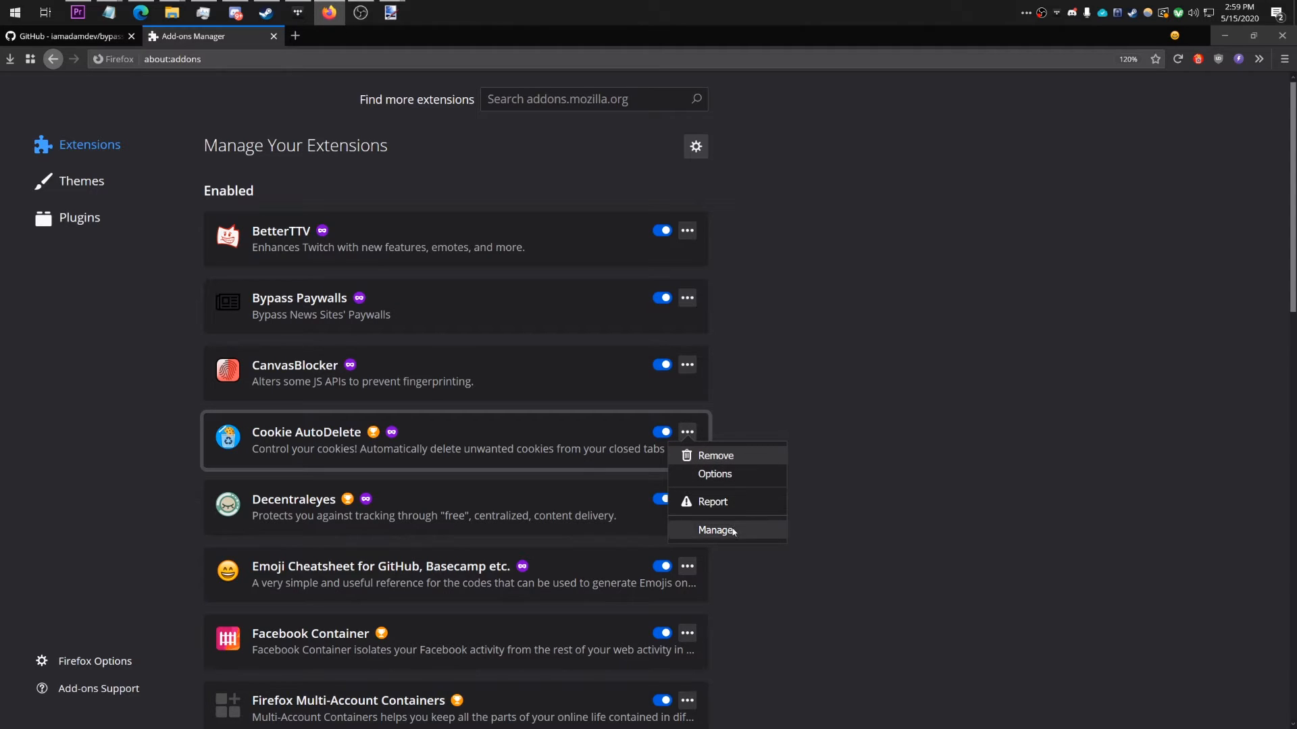
click(736, 475)
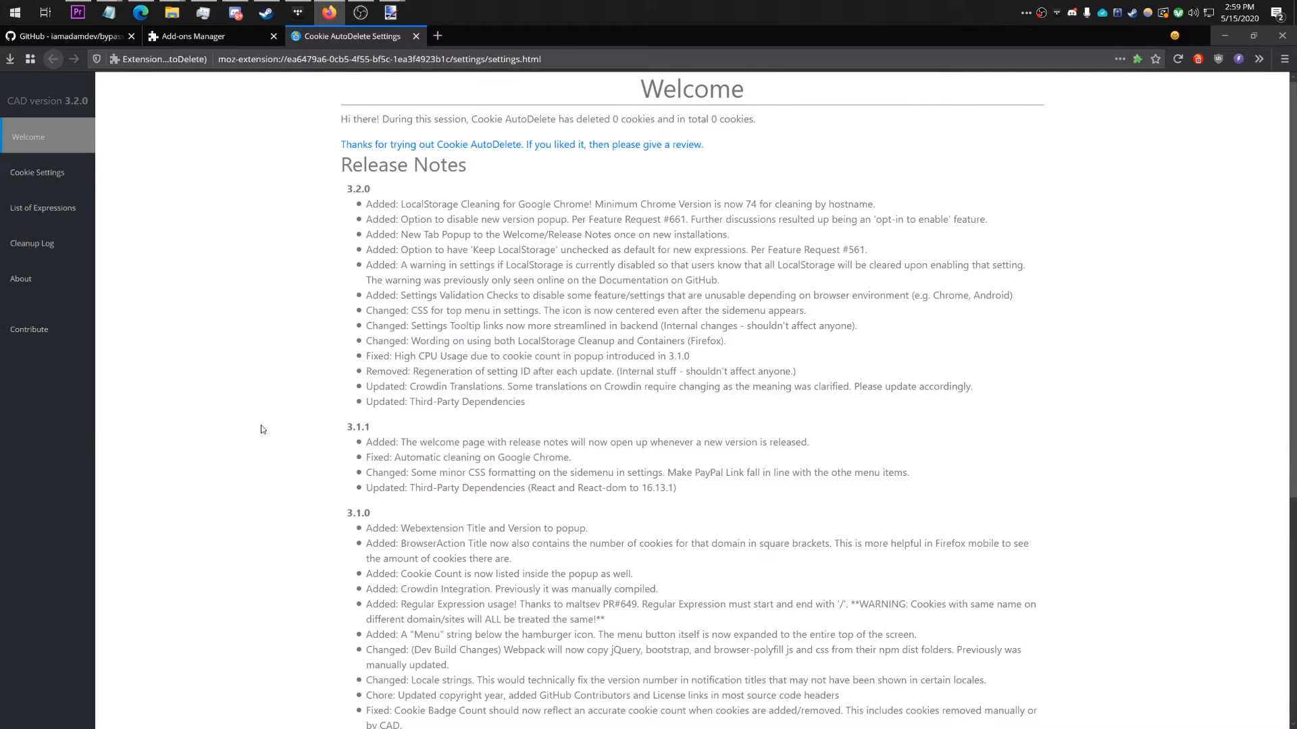
click(65, 179)
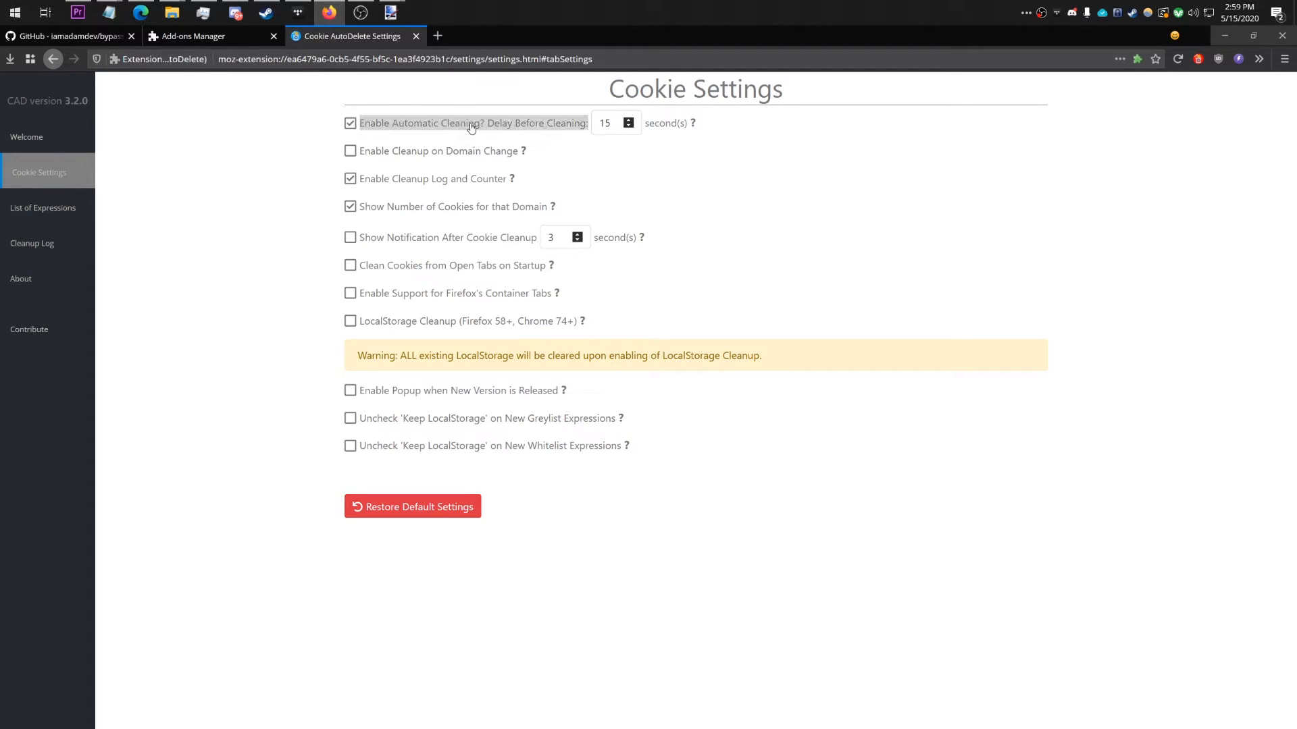
drag(611, 124, 575, 118)
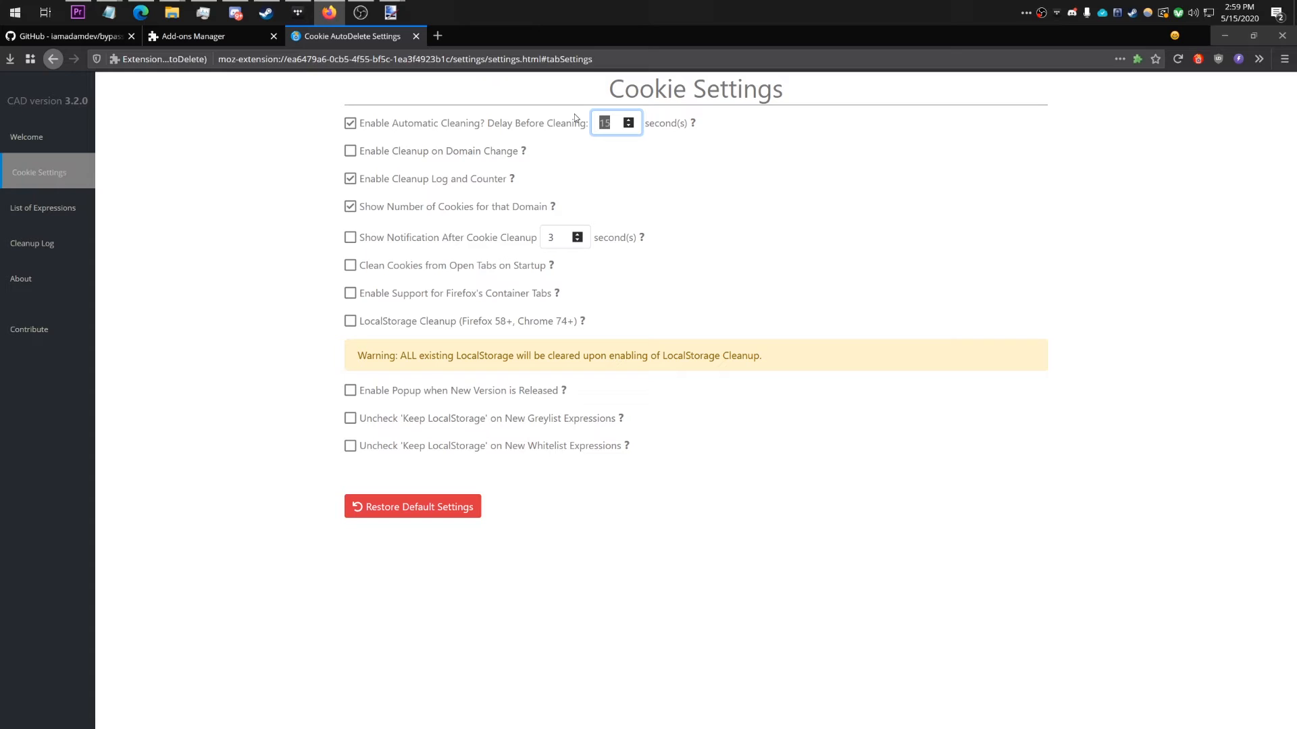
text(30)
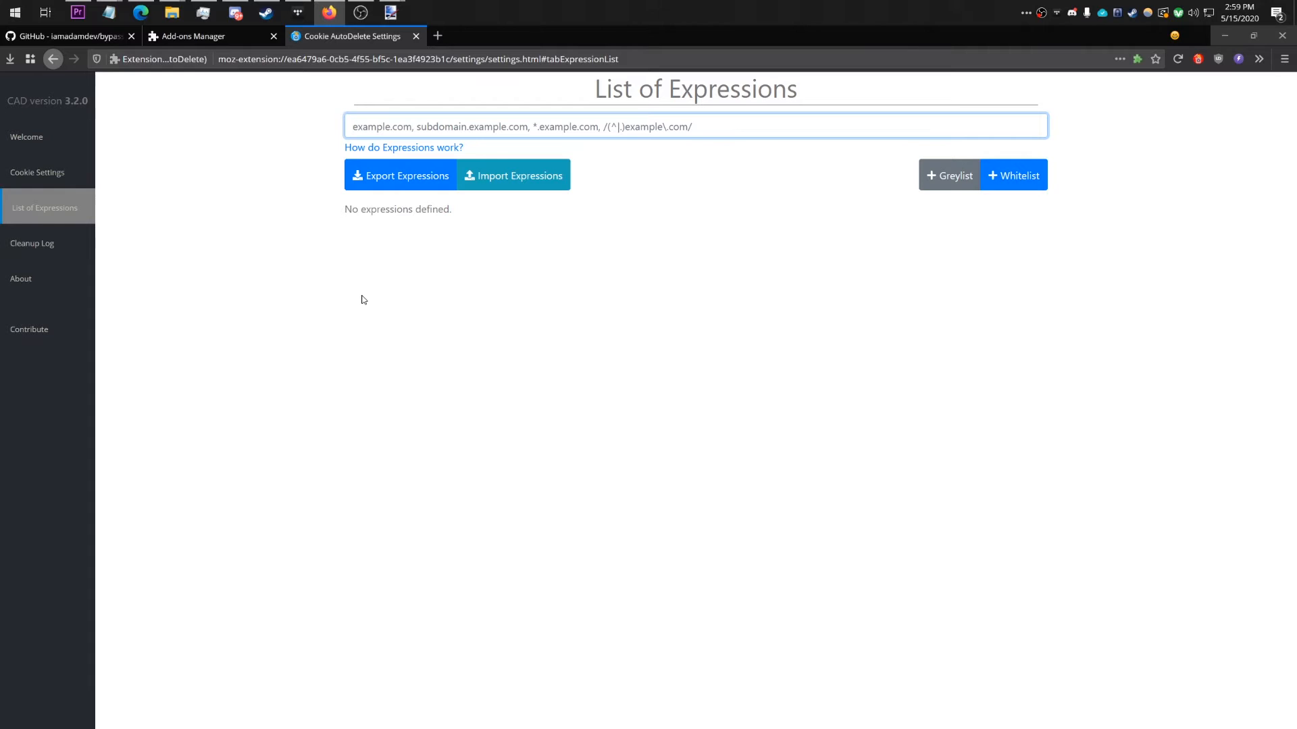
- Add *instagram.com to Cookie AutoDelete's whitelist and enable Firefox container tab support
text(*)
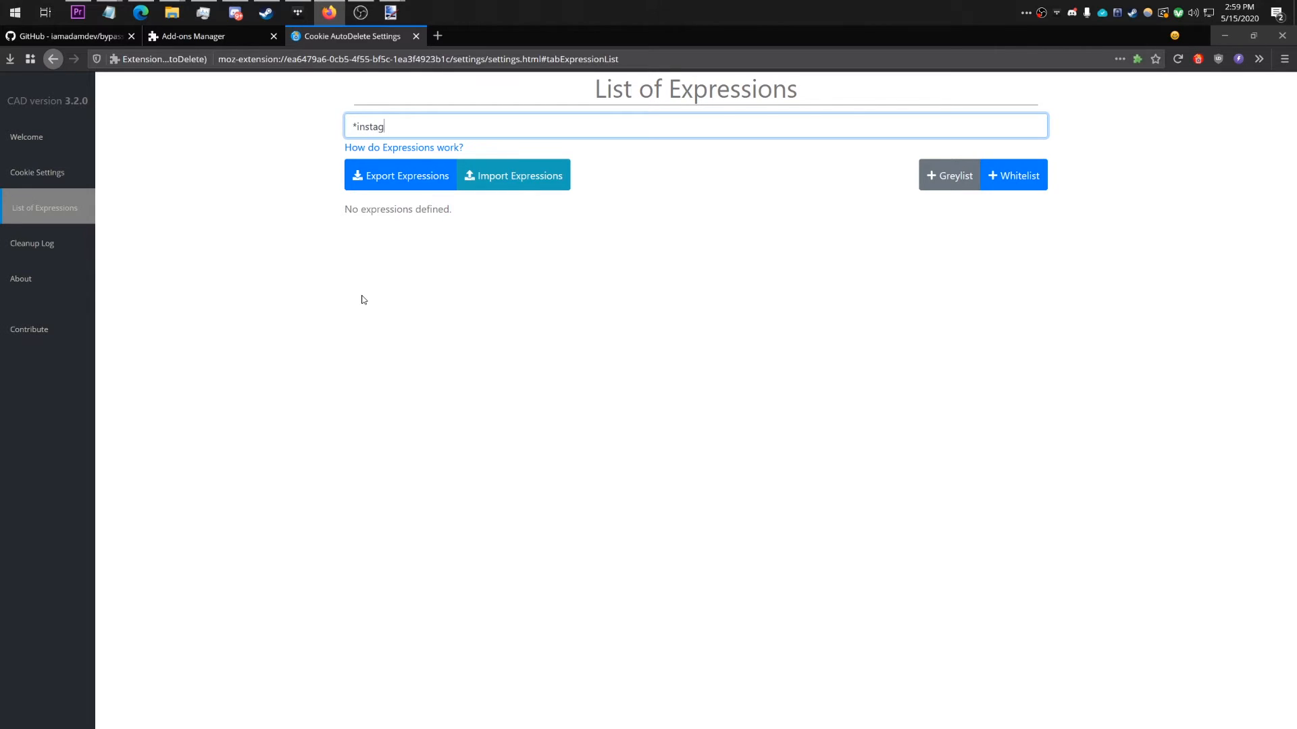
text(instagram.com)
click(1018, 174)
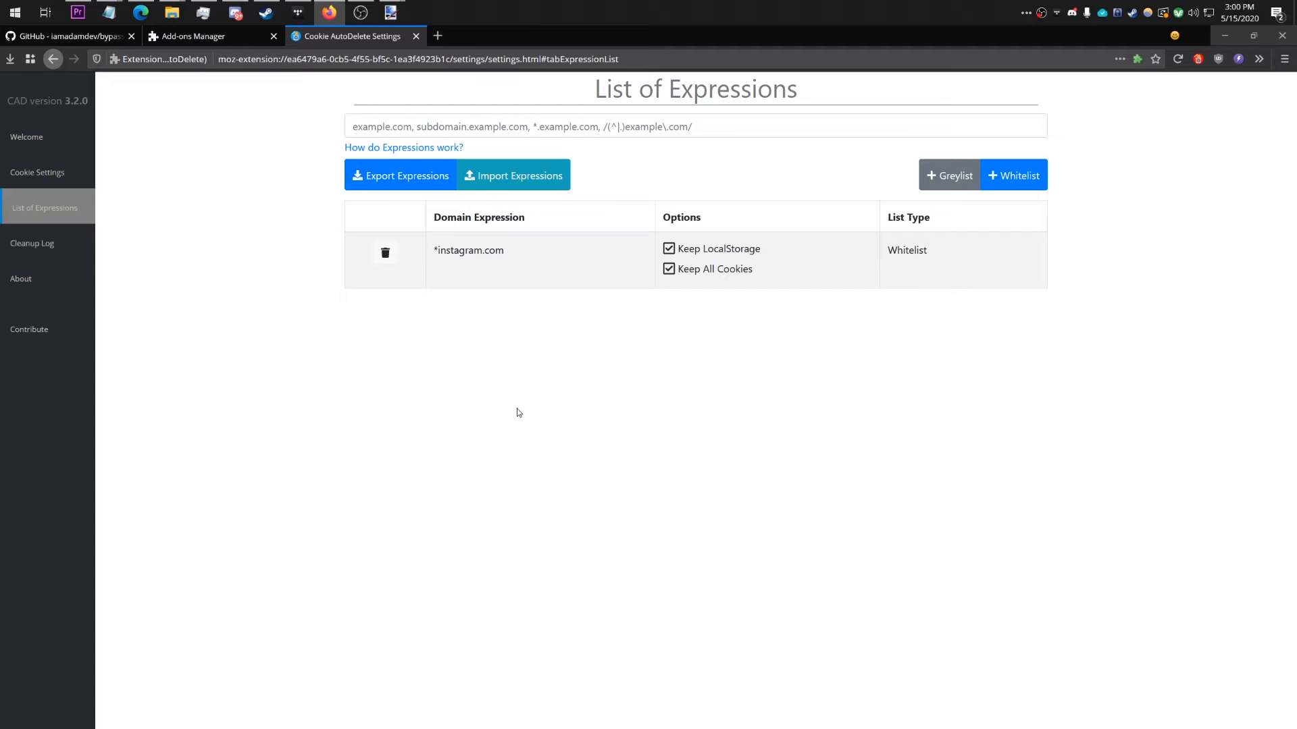
click(486, 129)
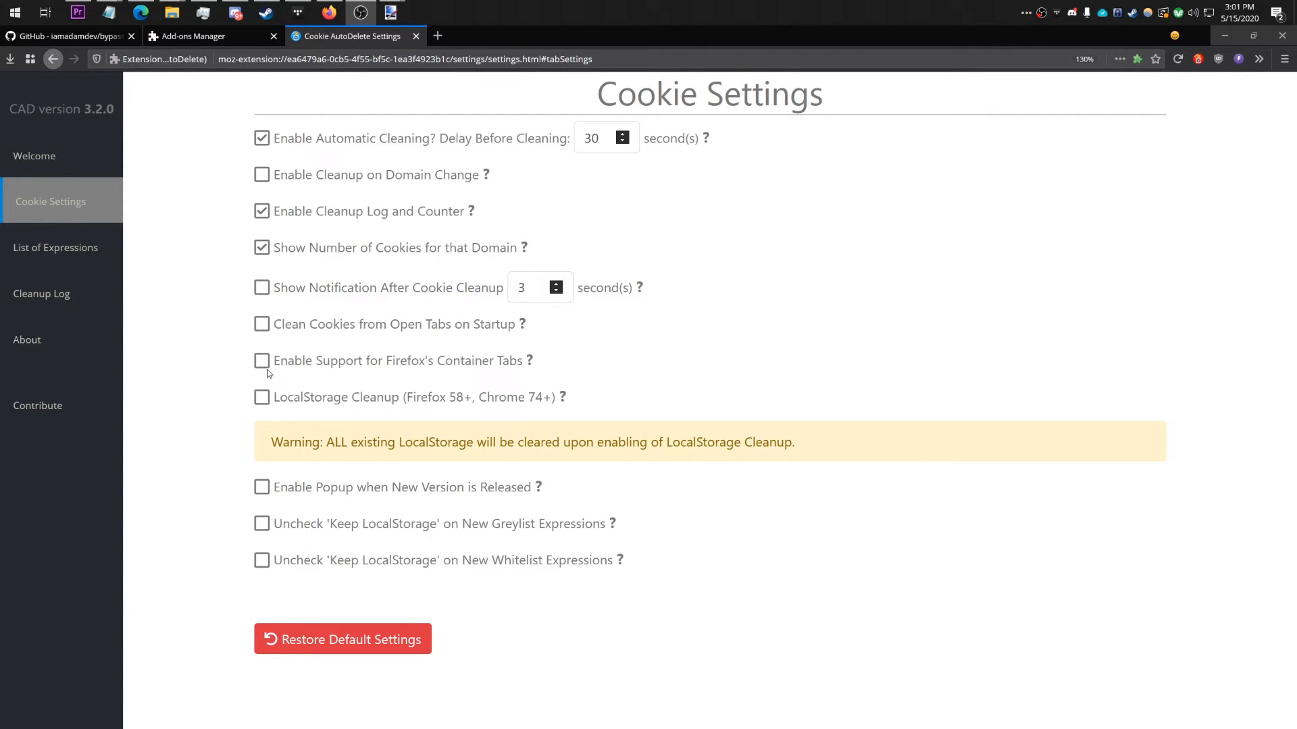
click(264, 365)
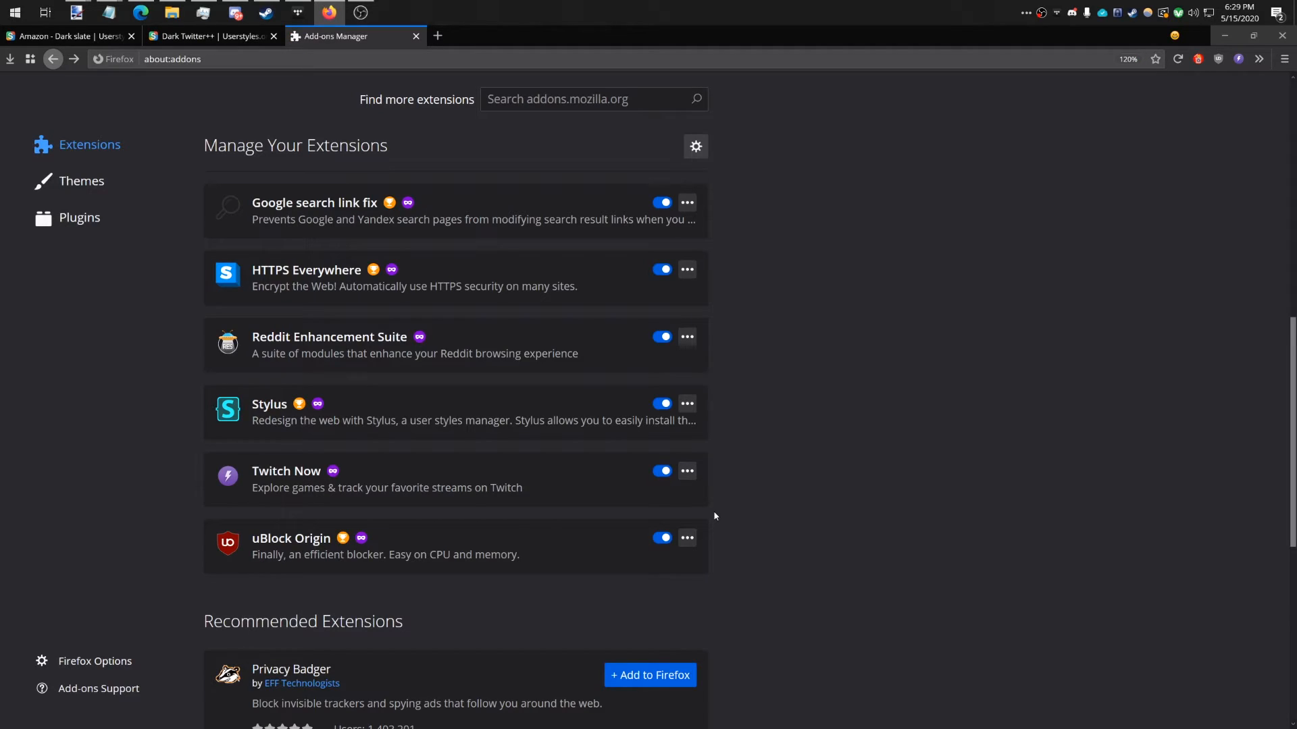
- In the uBlock Origin dashboard at 120%, enable advanced user mode, then purge and update all filter lists
click(688, 538)
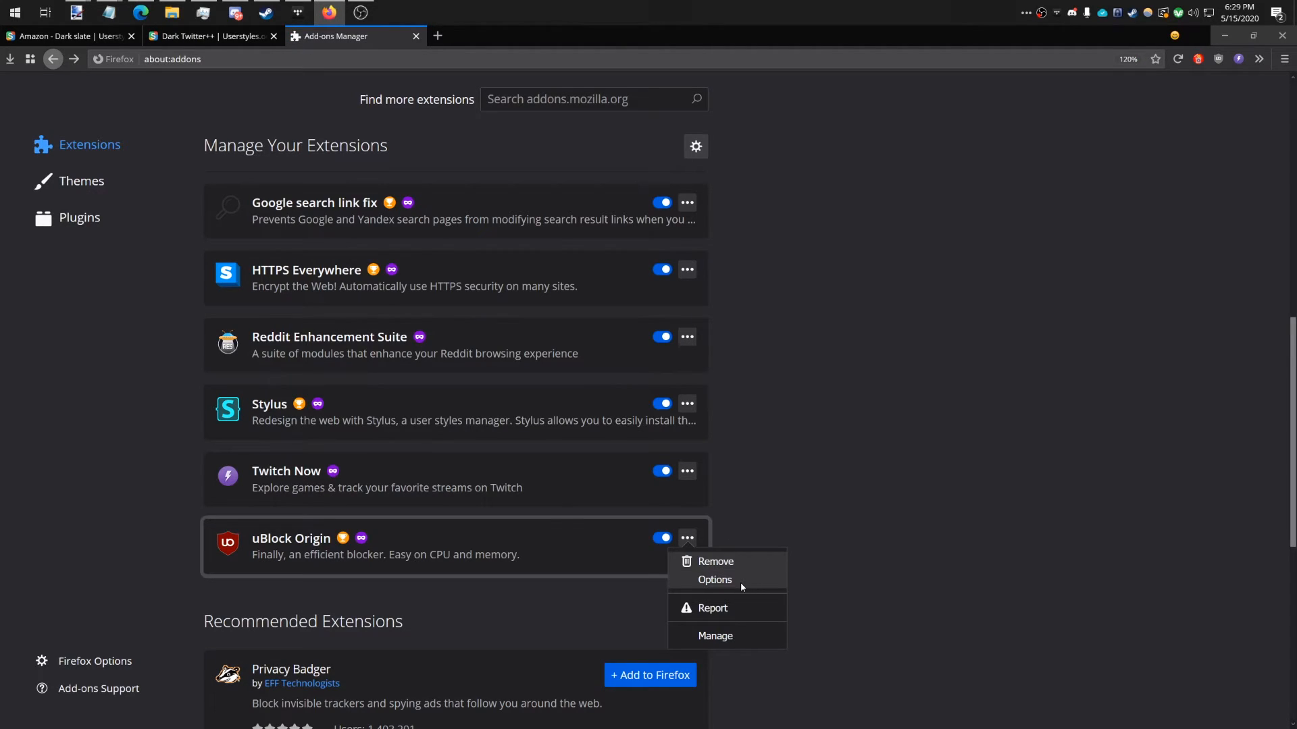
click(715, 580)
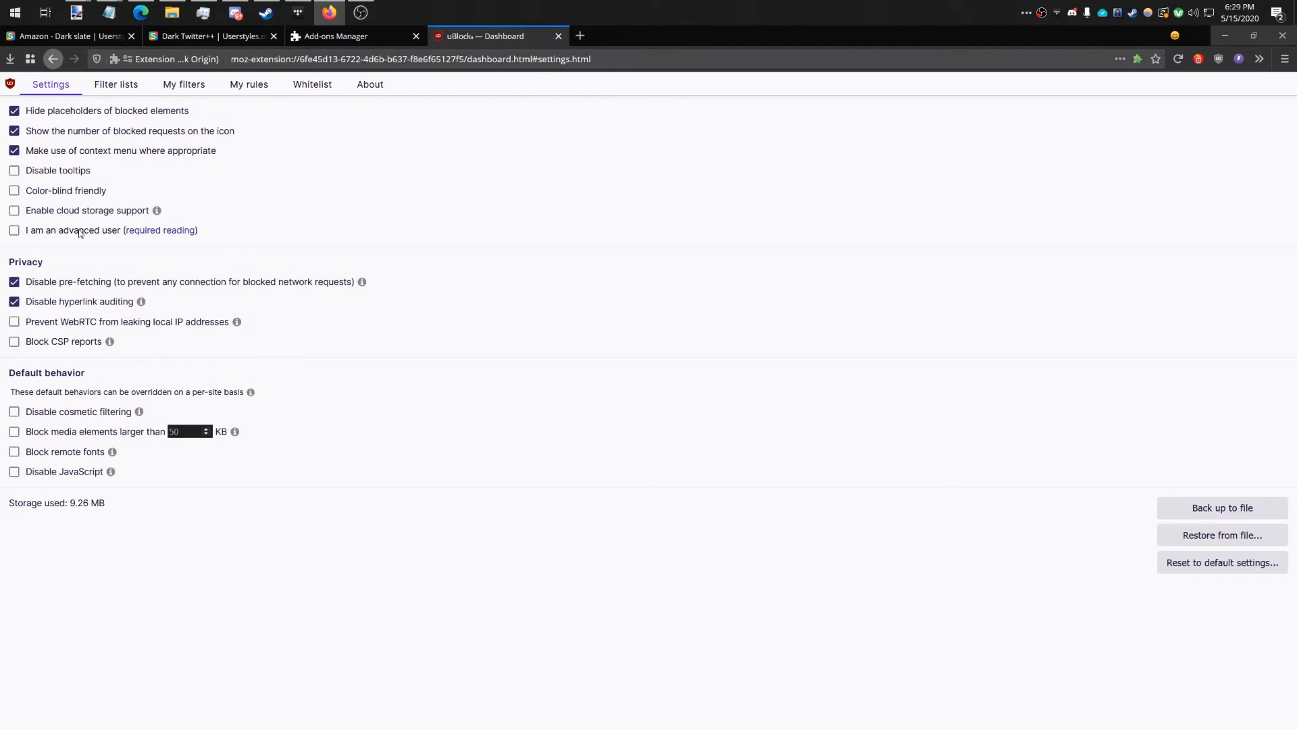
key(ctrl+plus)
key(ctrl+plus)
click(17, 263)
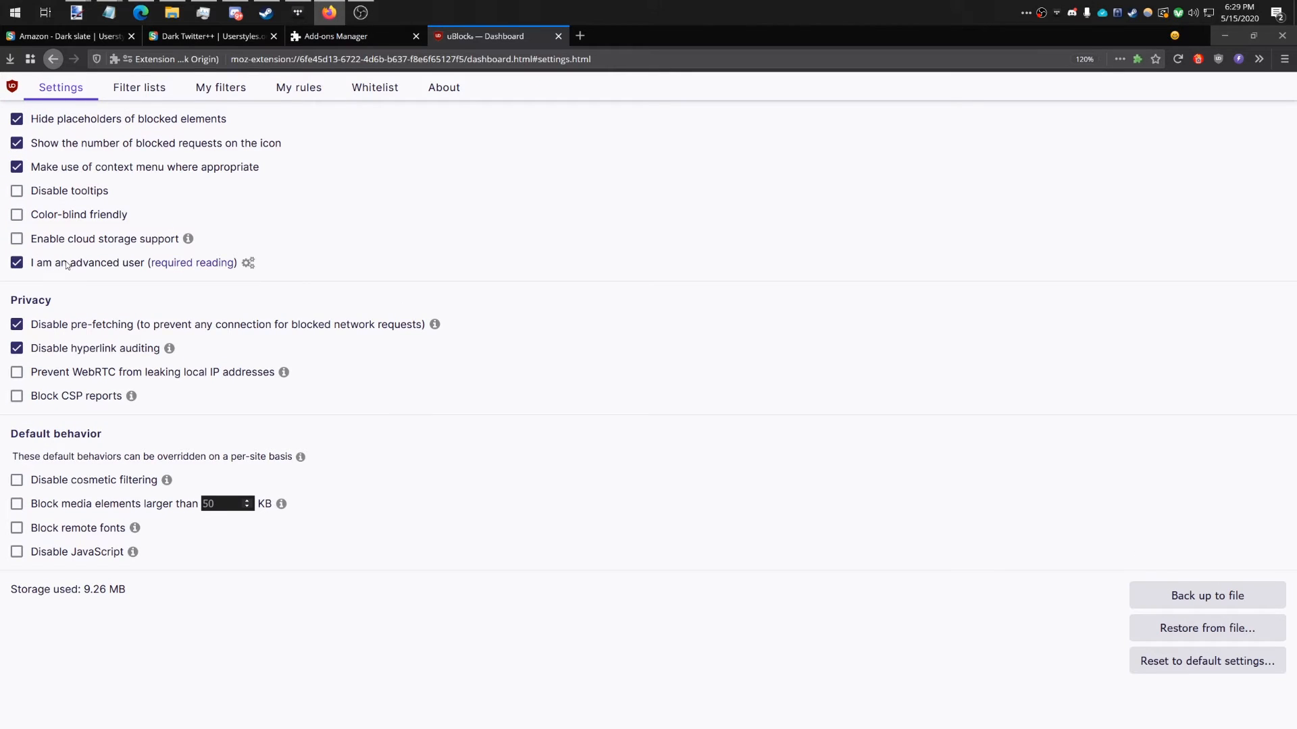
click(146, 93)
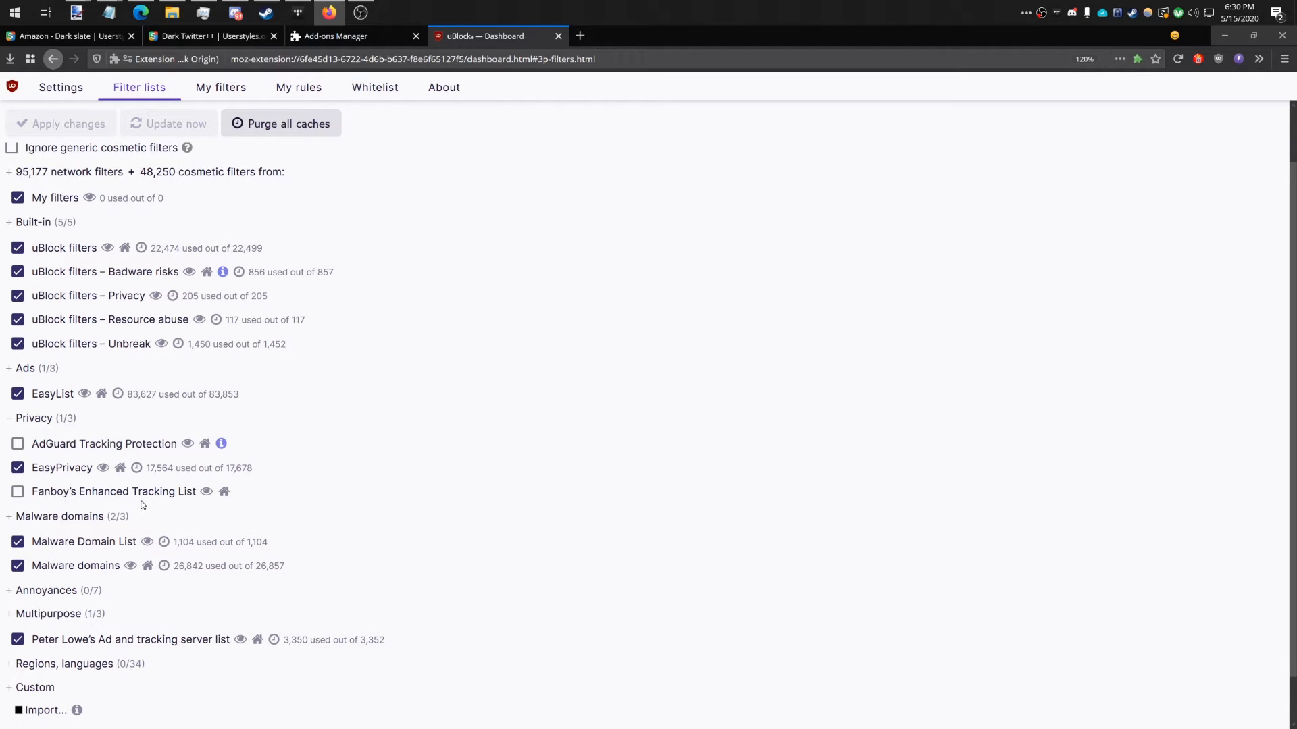
scroll(311, 155, up, 2)
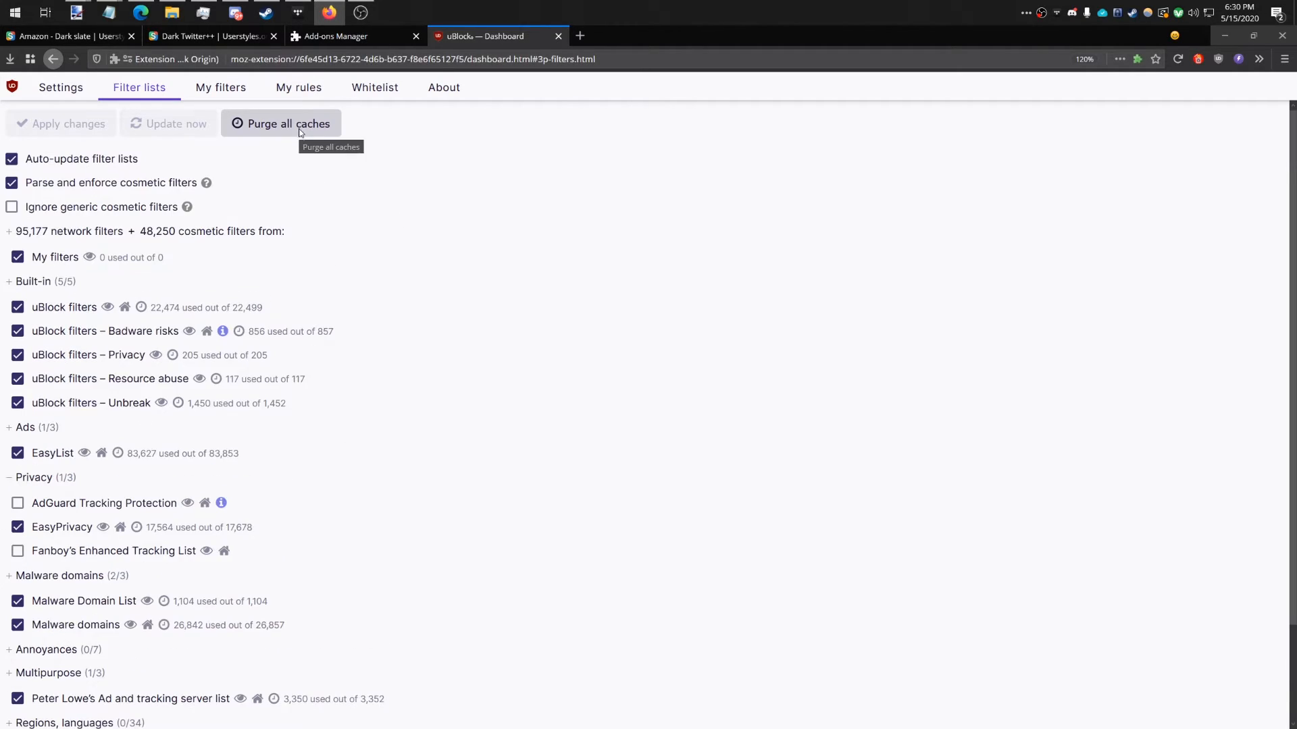
click(285, 133)
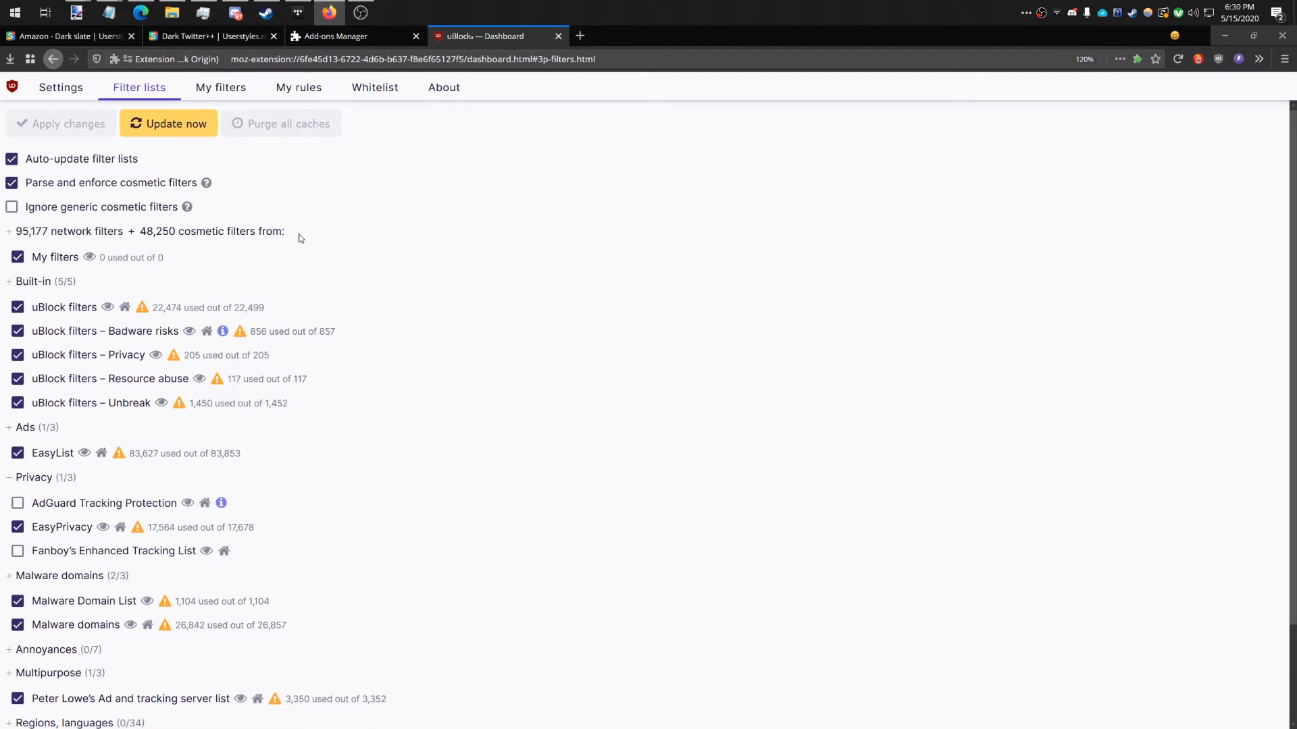
click(191, 130)
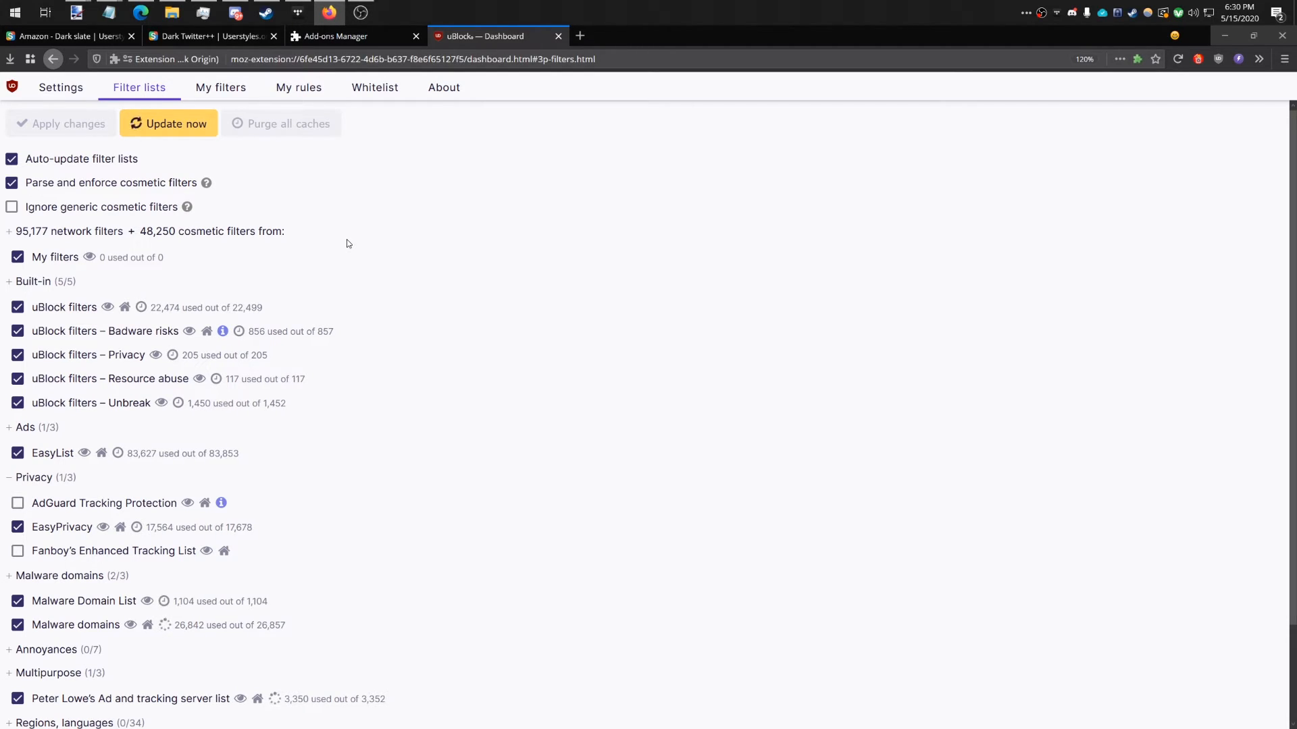
- Tick the RUS: RU AdList filter list and apply the changes
scroll(92, 250, down, 6)
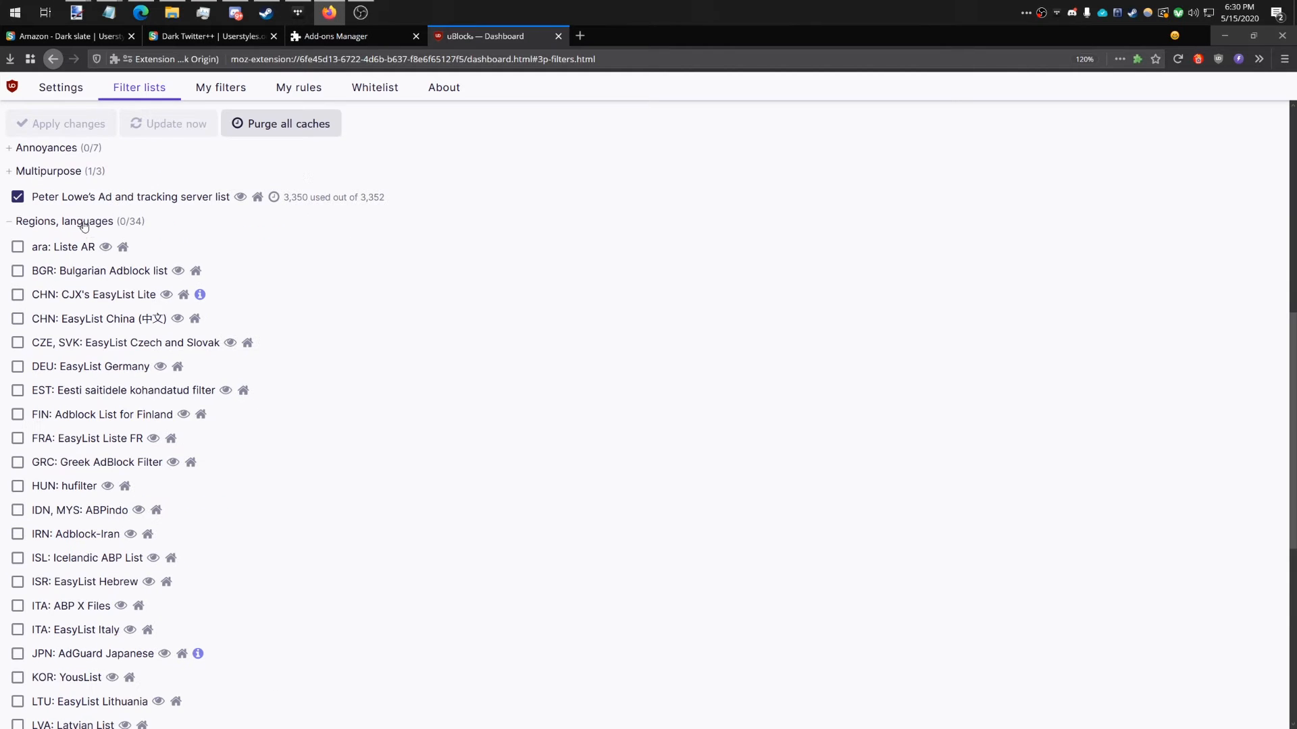
scroll(198, 233, down, 1)
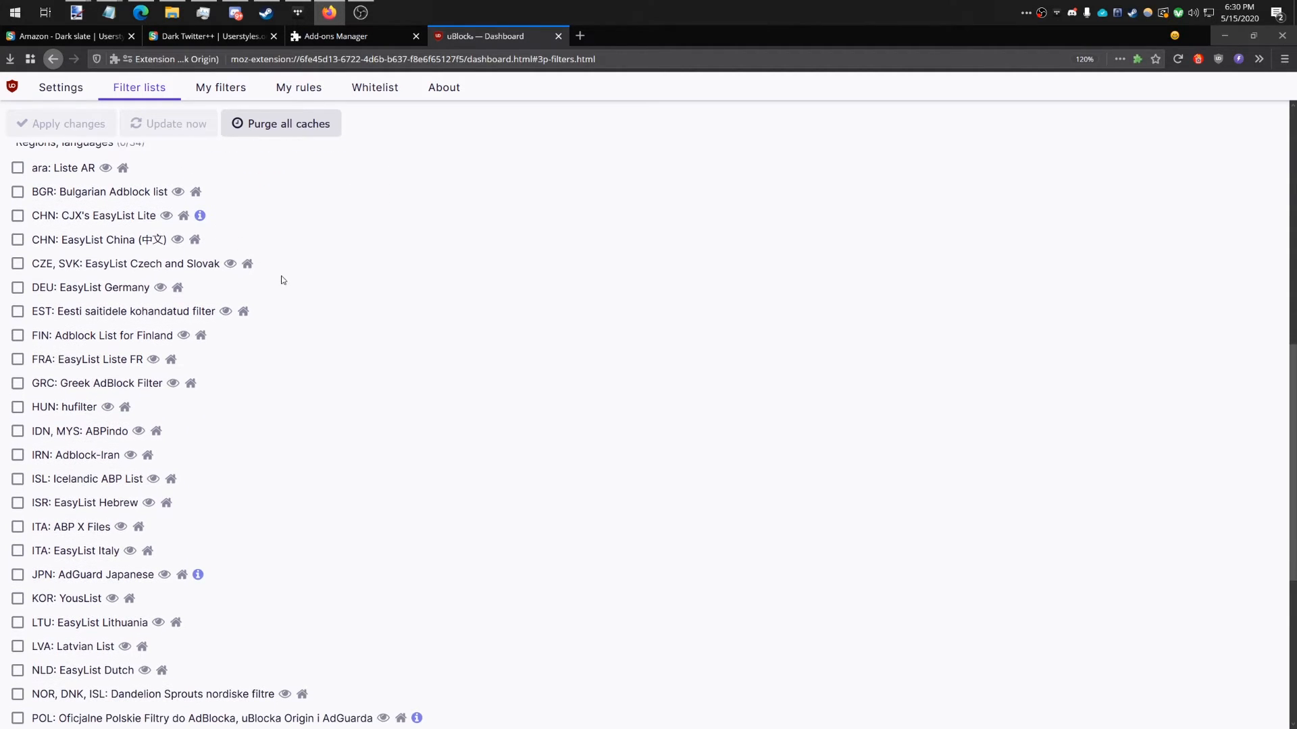
scroll(206, 260, up, 1)
scroll(203, 335, down, 5)
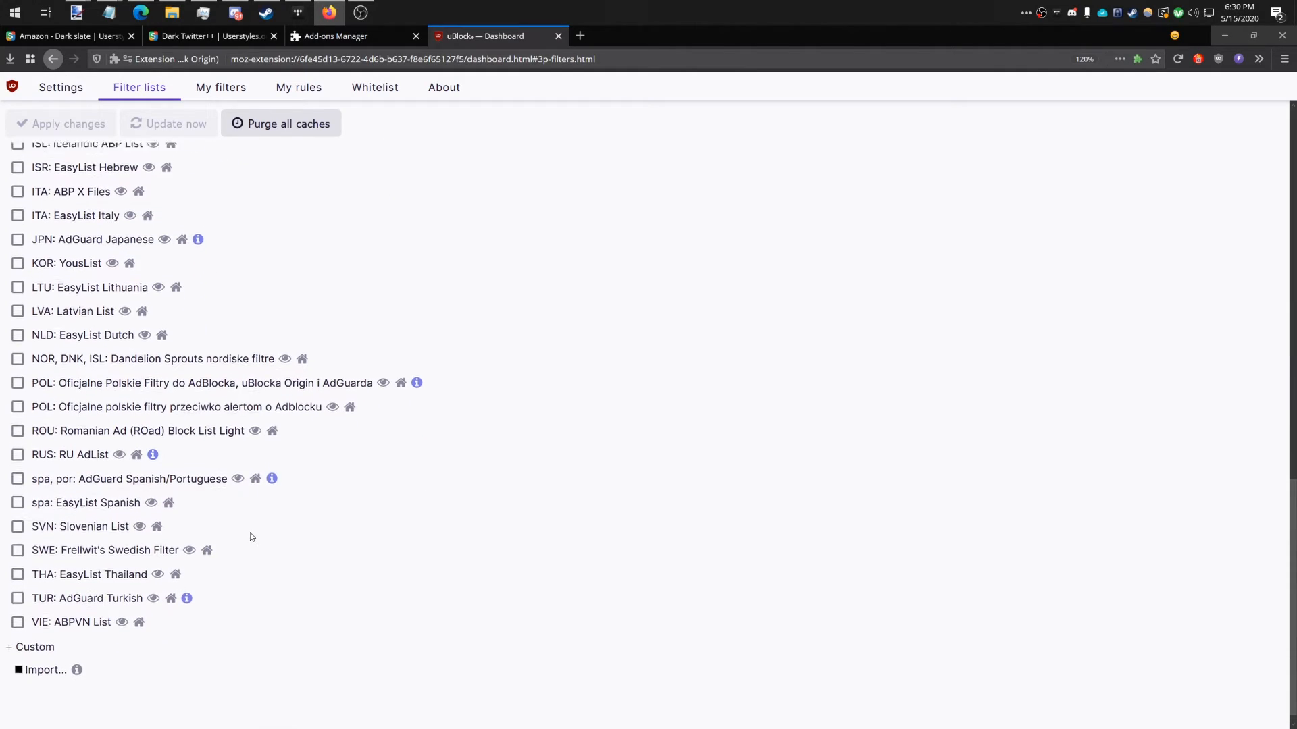
scroll(151, 310, up, 7)
scroll(147, 457, down, 3)
scroll(147, 458, down, 3)
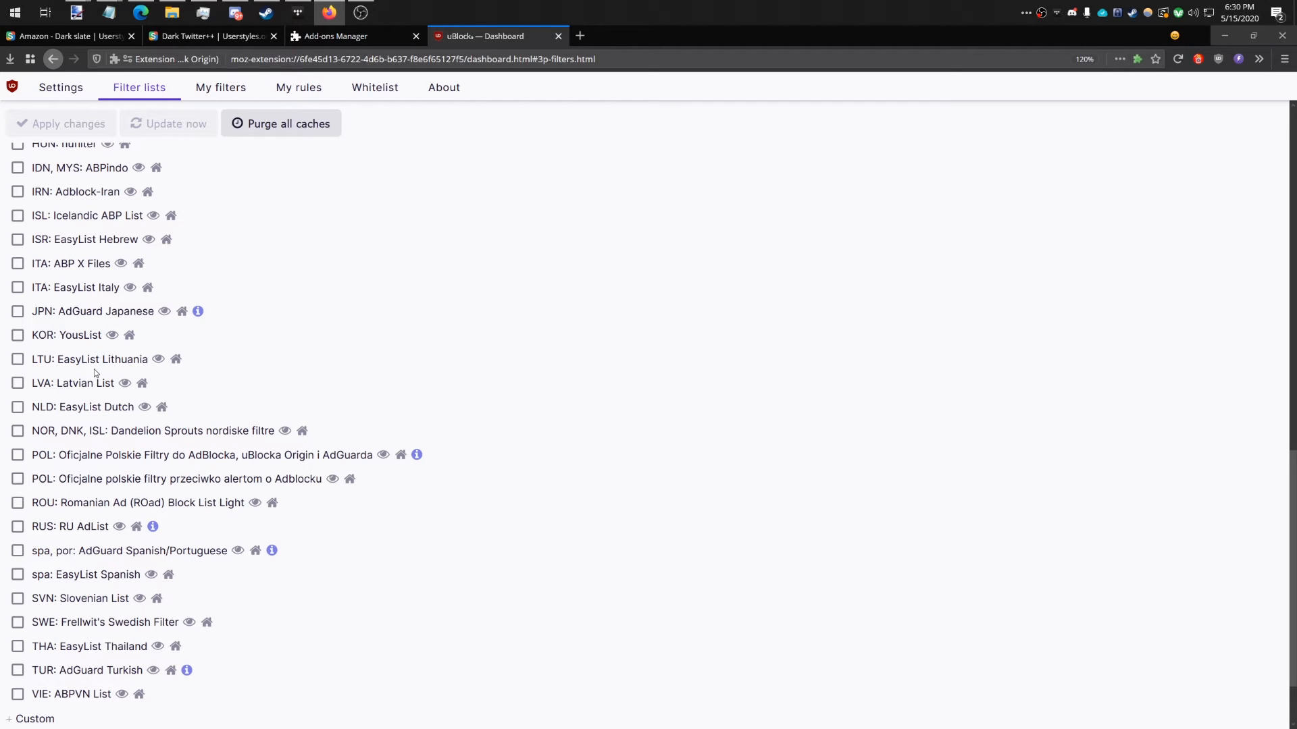
click(61, 527)
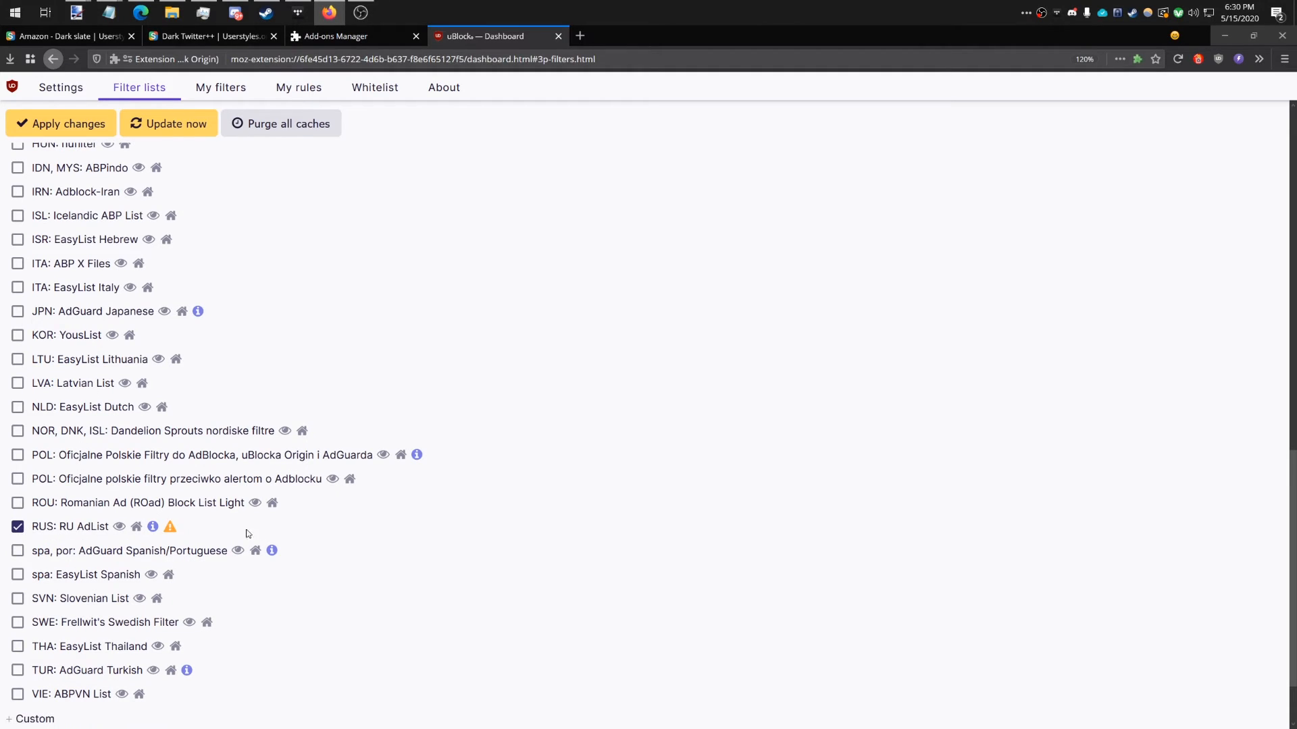
scroll(230, 537, up, 4)
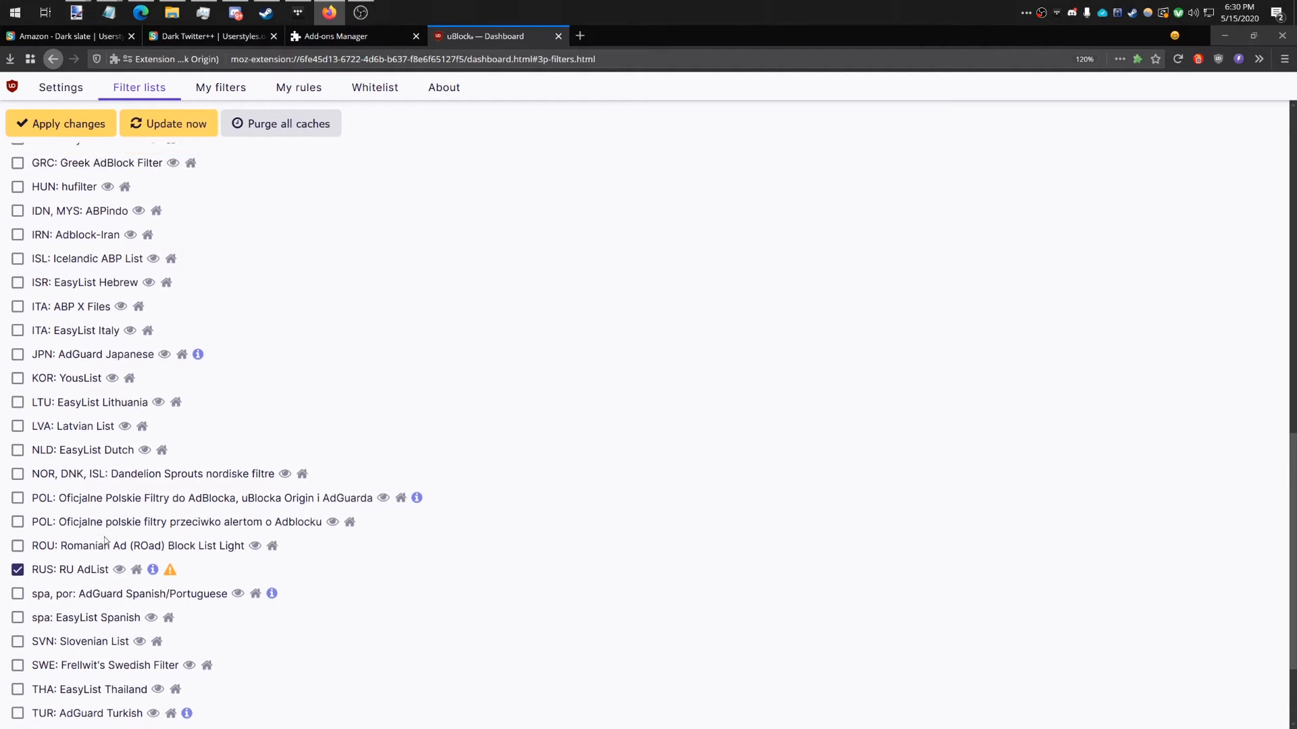
click(51, 128)
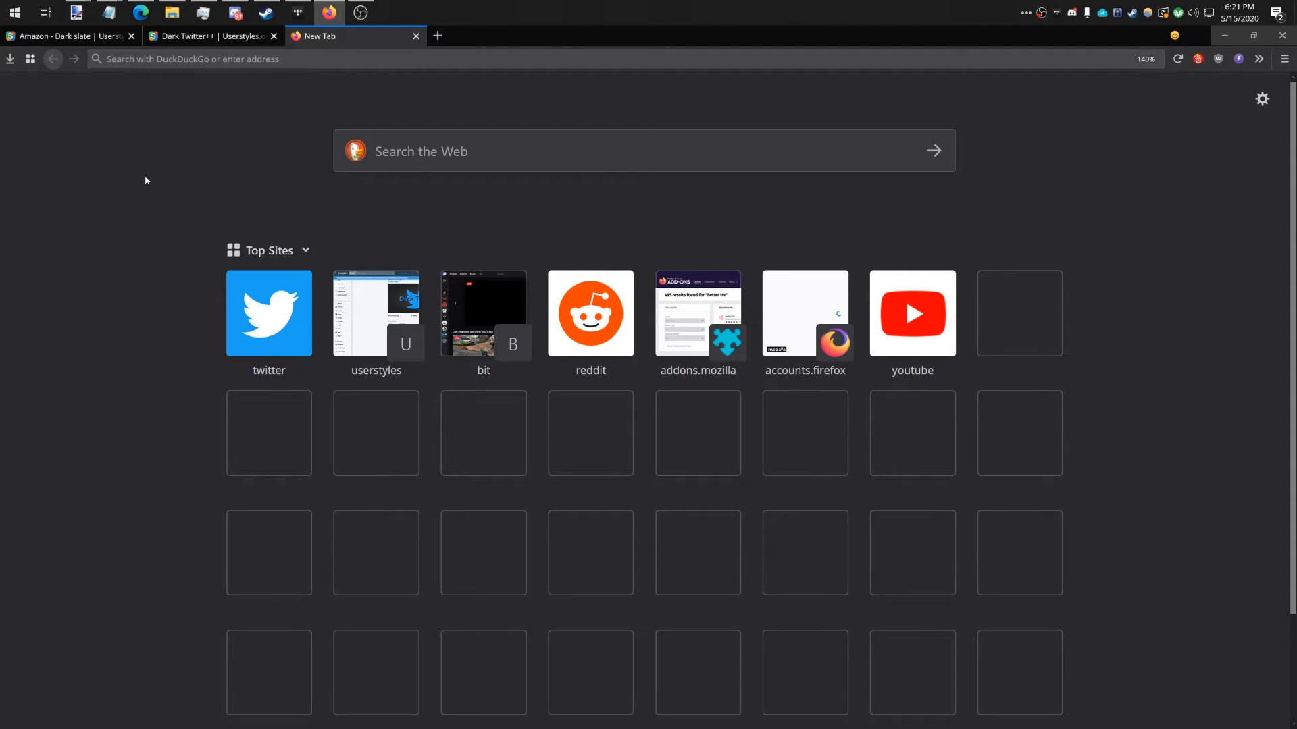
- Go to about:config and accept the risk warning
click(243, 62)
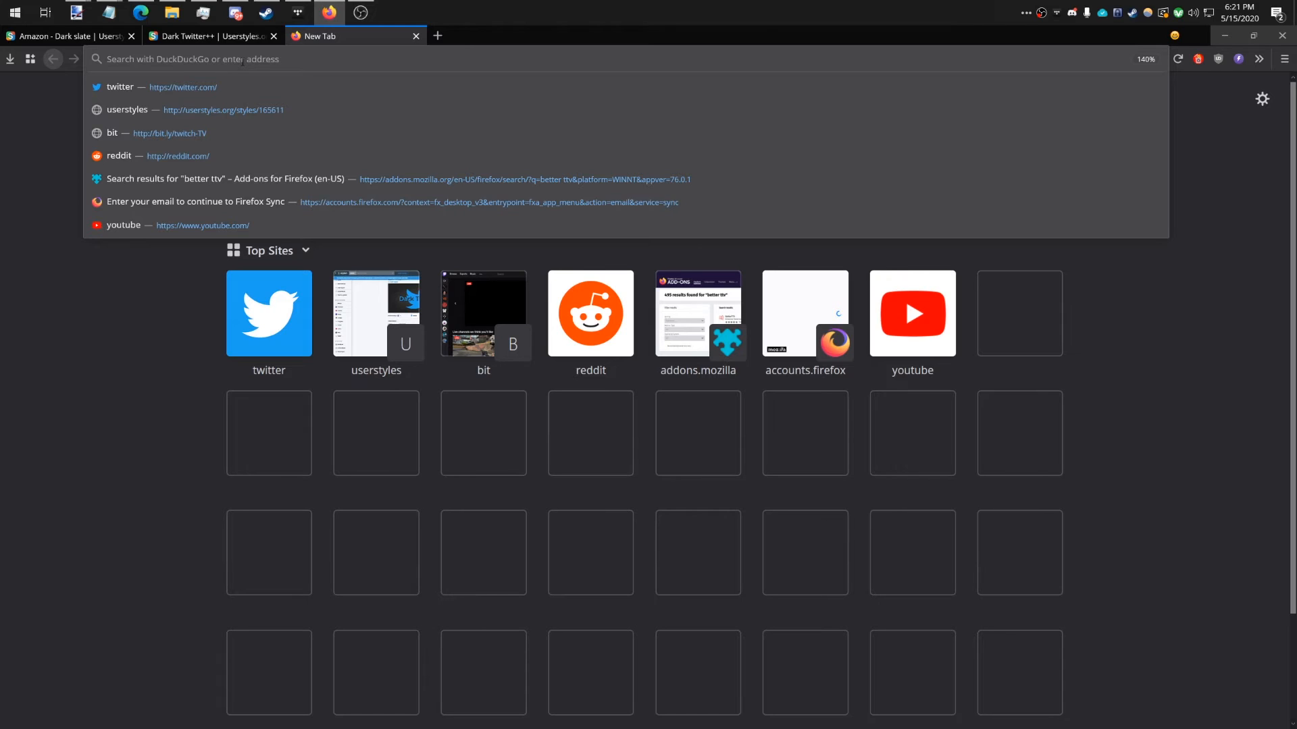
text(about:)
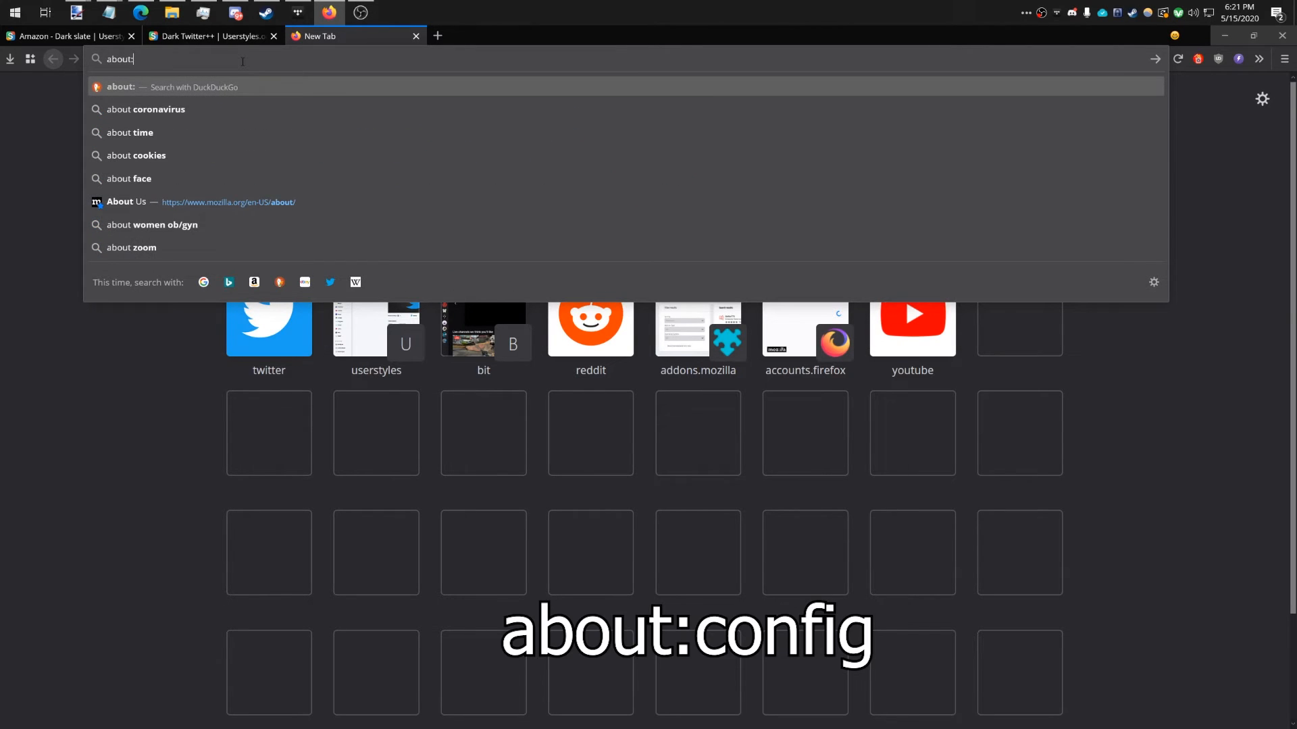
text(config)
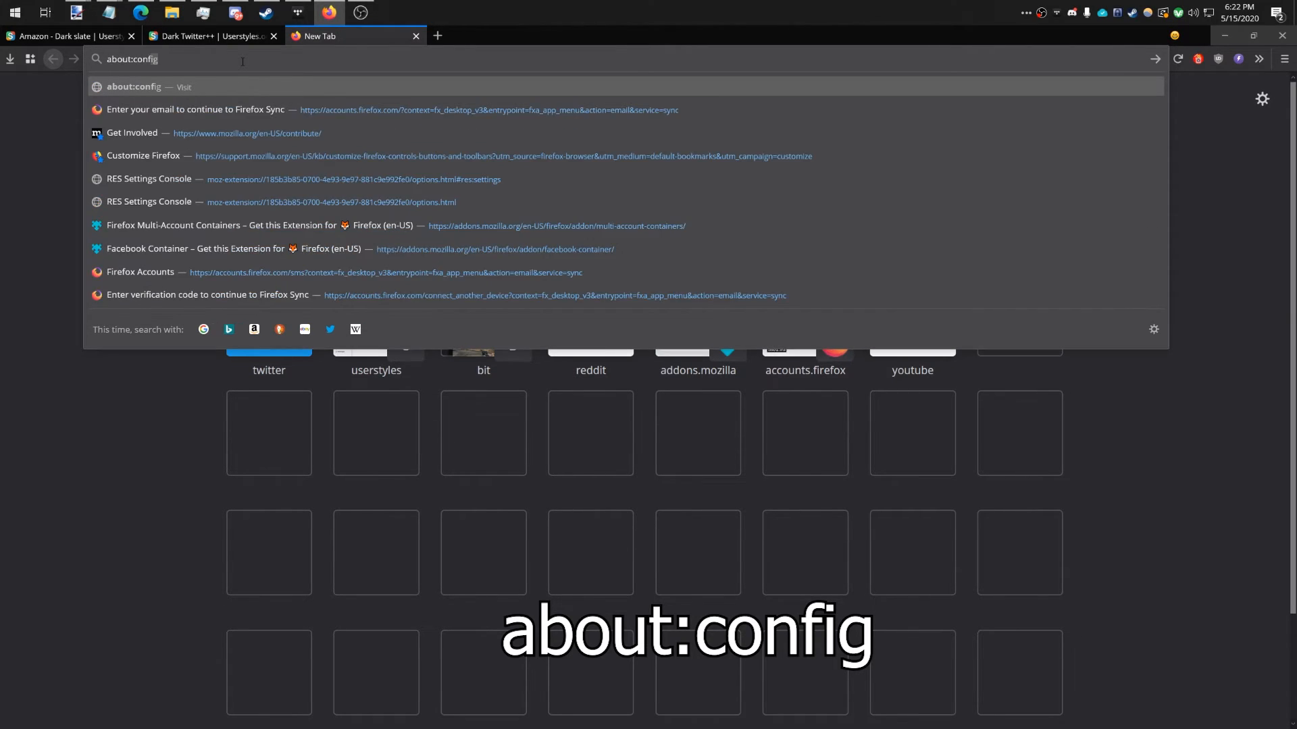
key(Return)
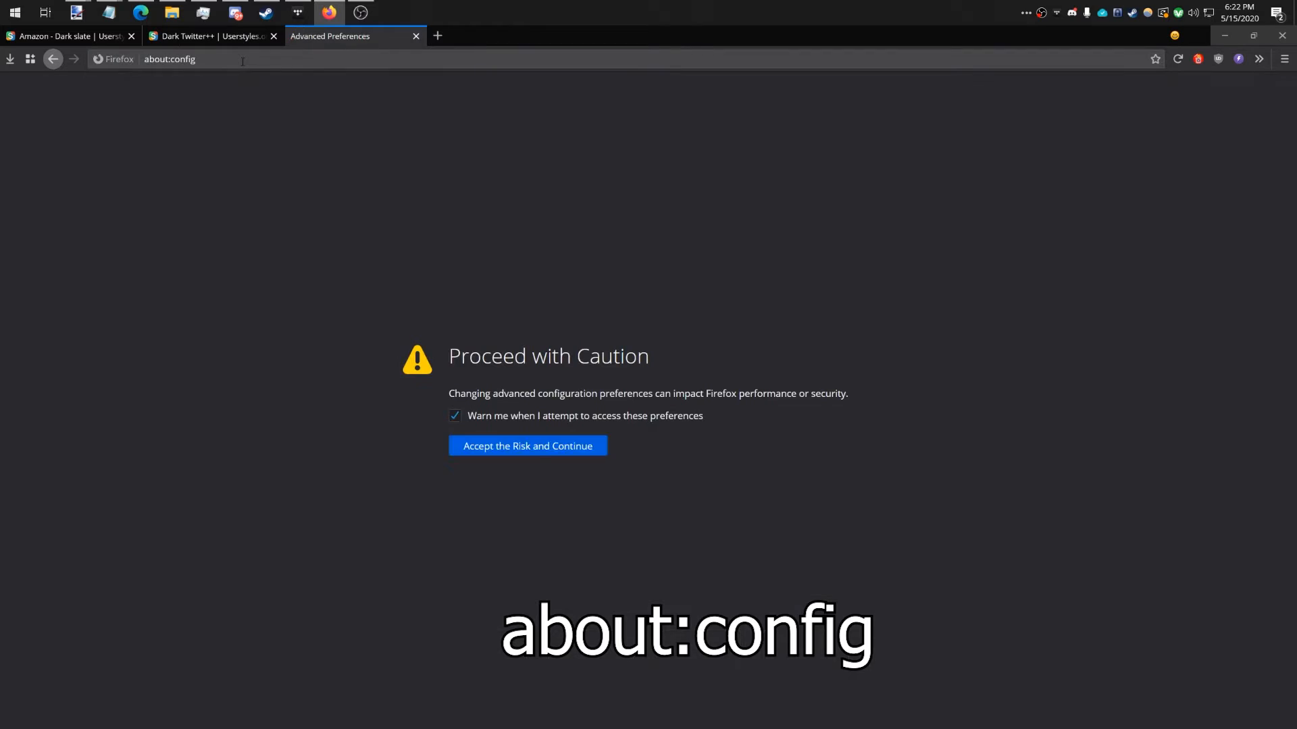
click(540, 451)
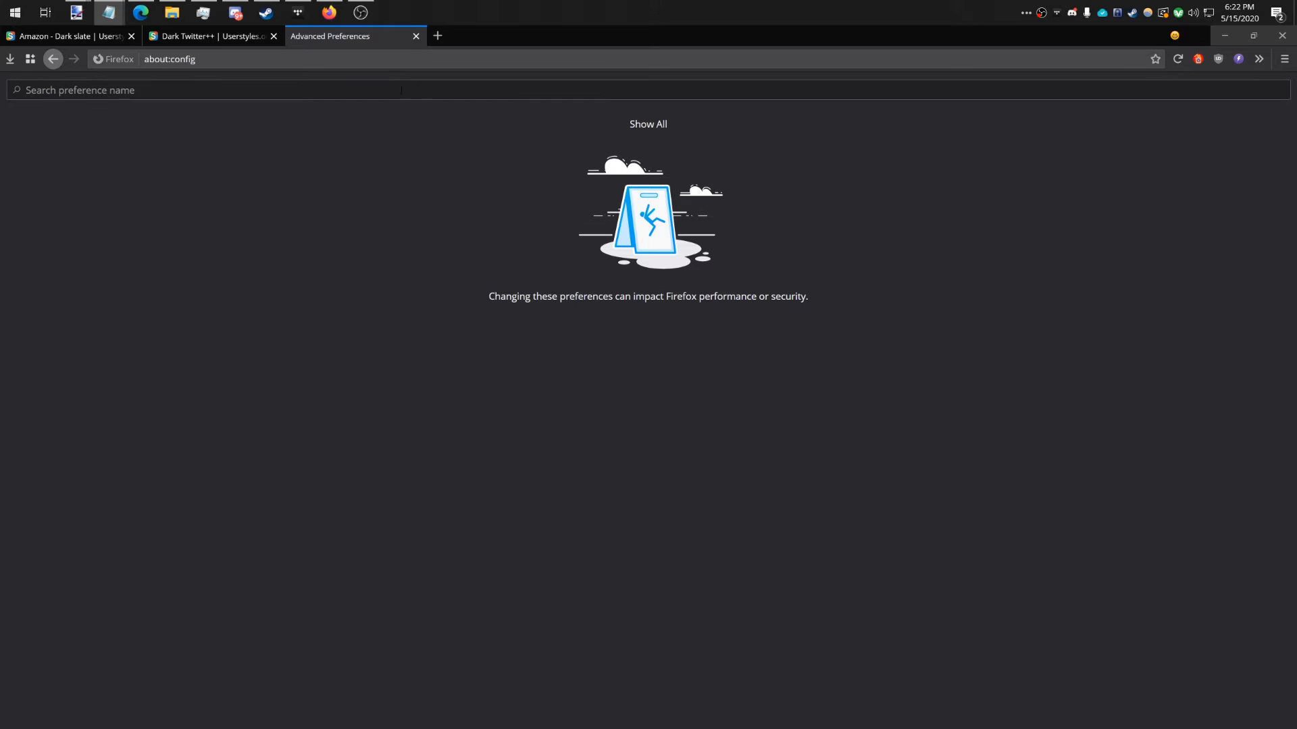
- Set full-screen-api.transition-duration.enter and .leave to 0 0
click(398, 91)
text(full-screen-api.transition-duration.enter)
key(Return)
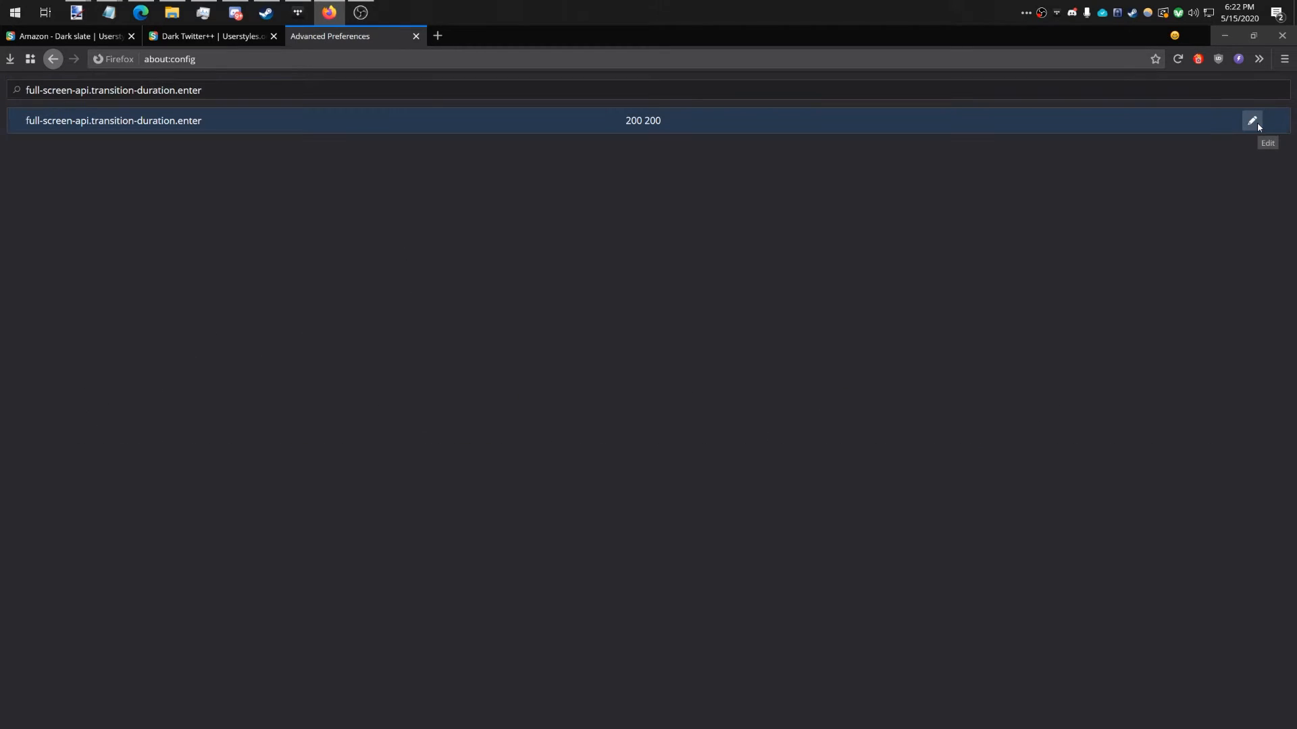
click(1255, 120)
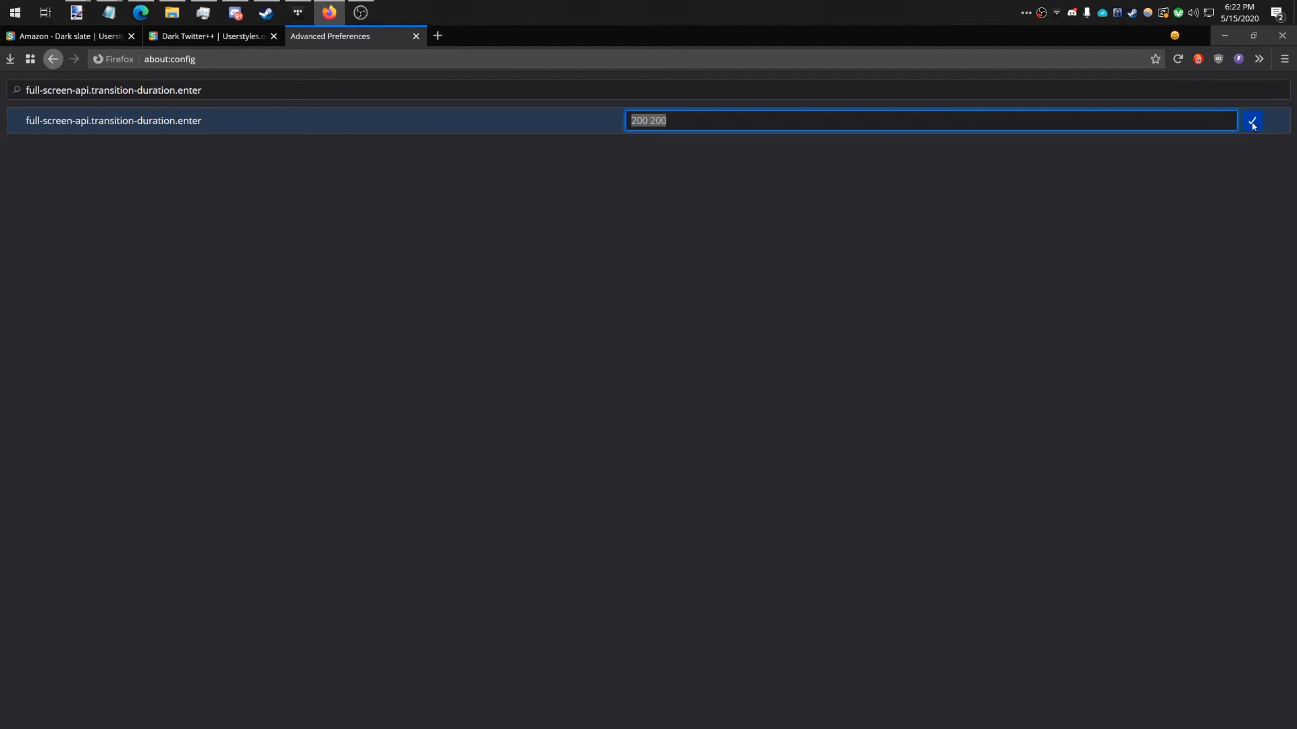
text(0)
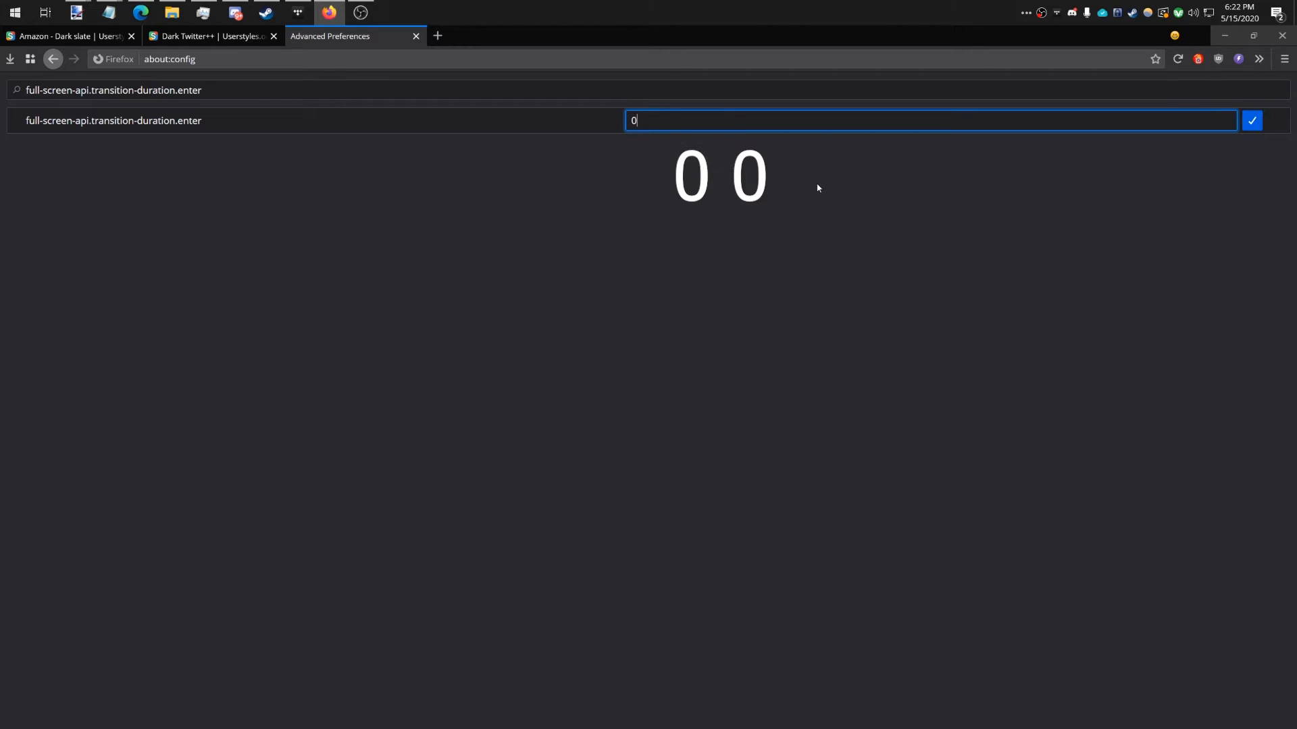
text(0)
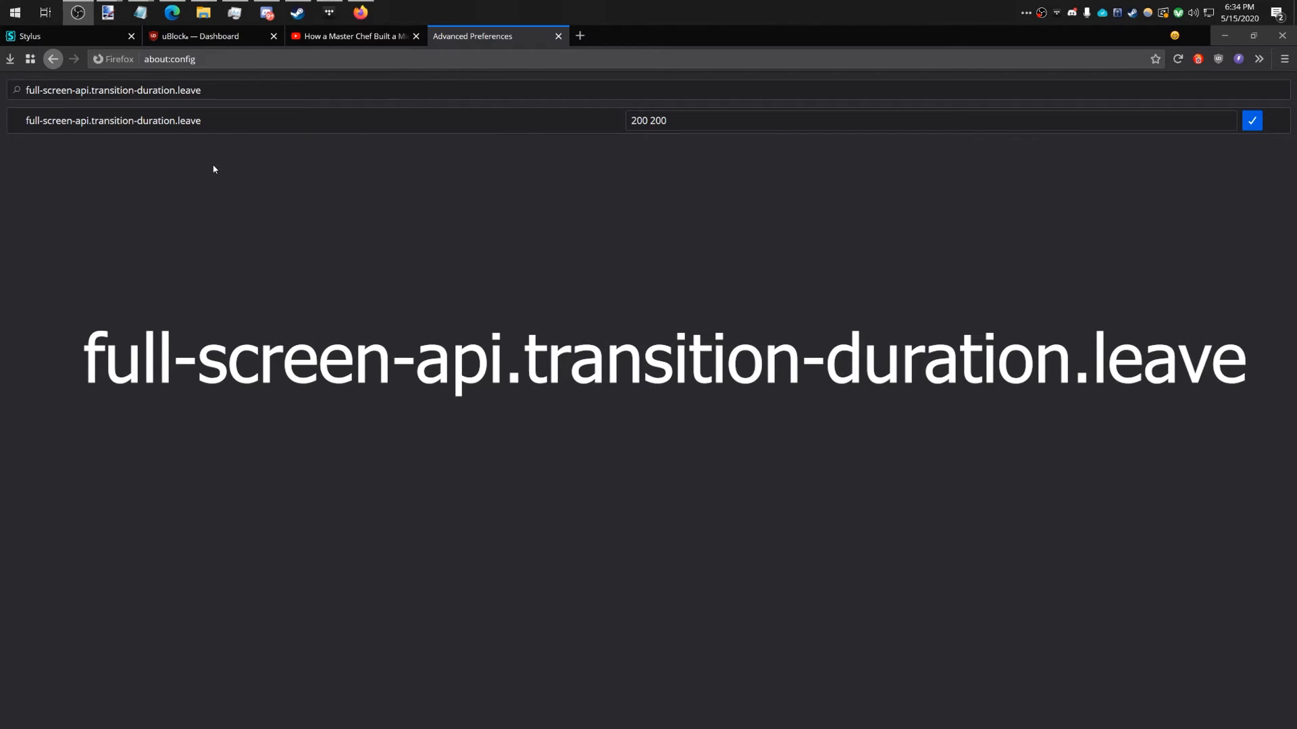
click(672, 122)
key(ctrl+a)
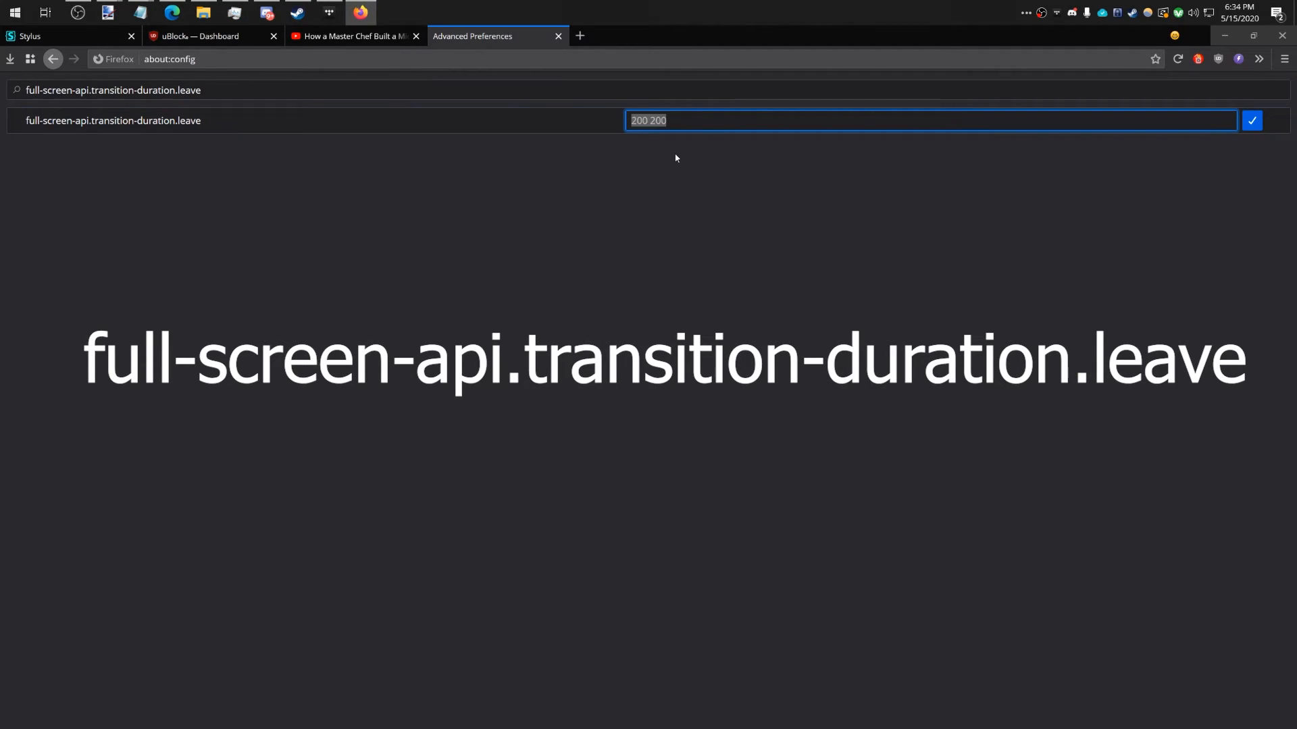
text(00)
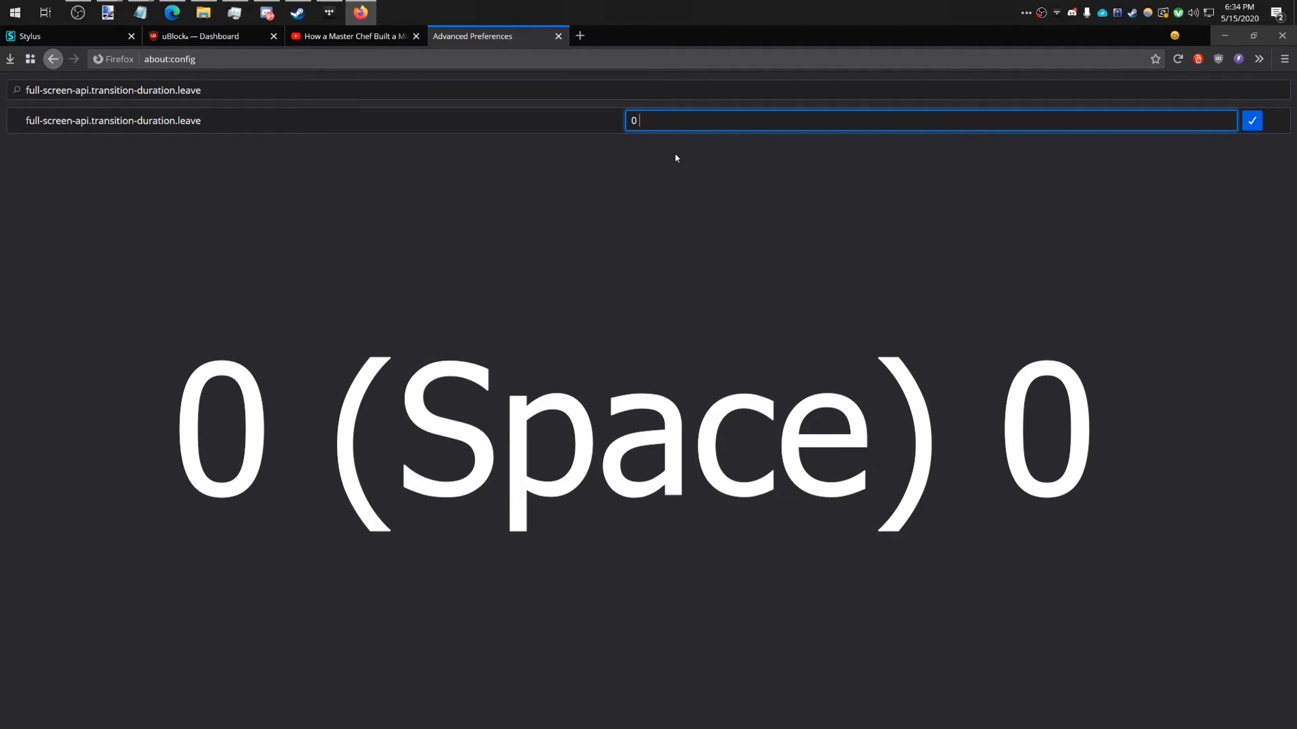
- Set full-screen-api.transition.timeout and the full-screen warning delay and timeout to 0
key(ctrl+a)
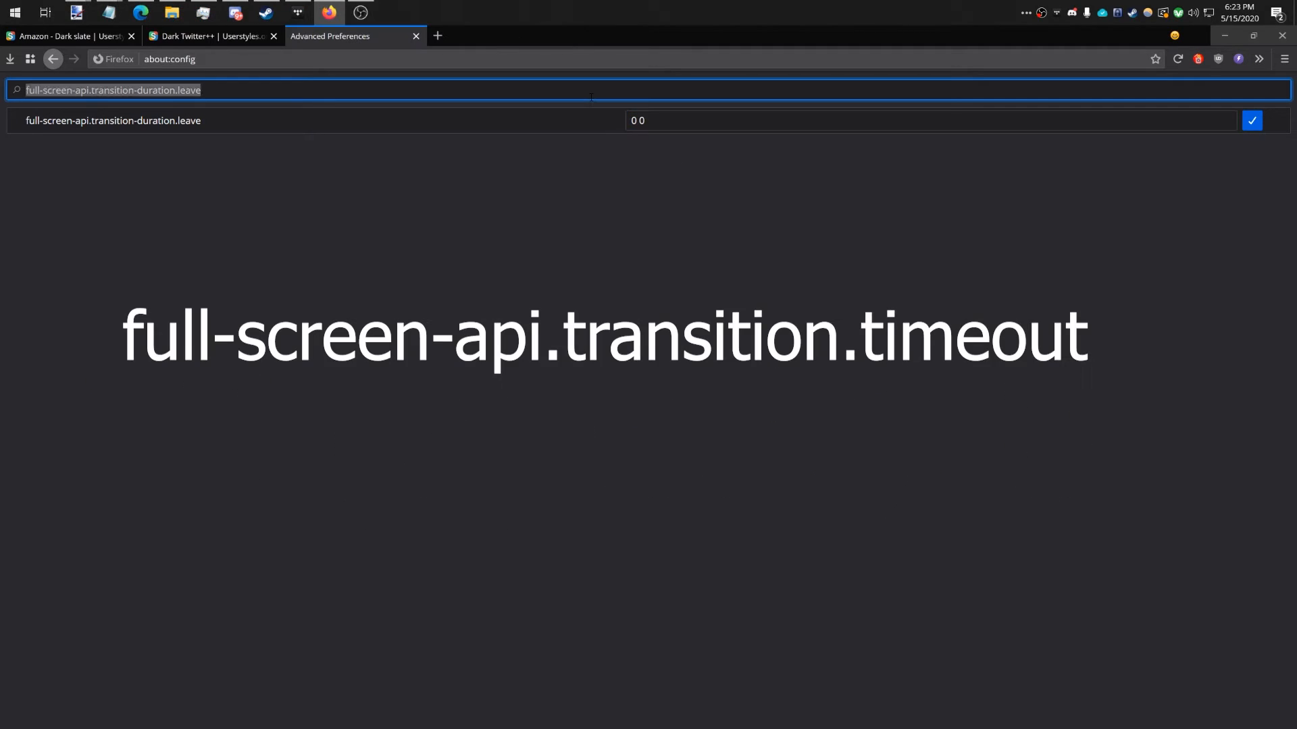
text(full-screen-api.transition.timeout)
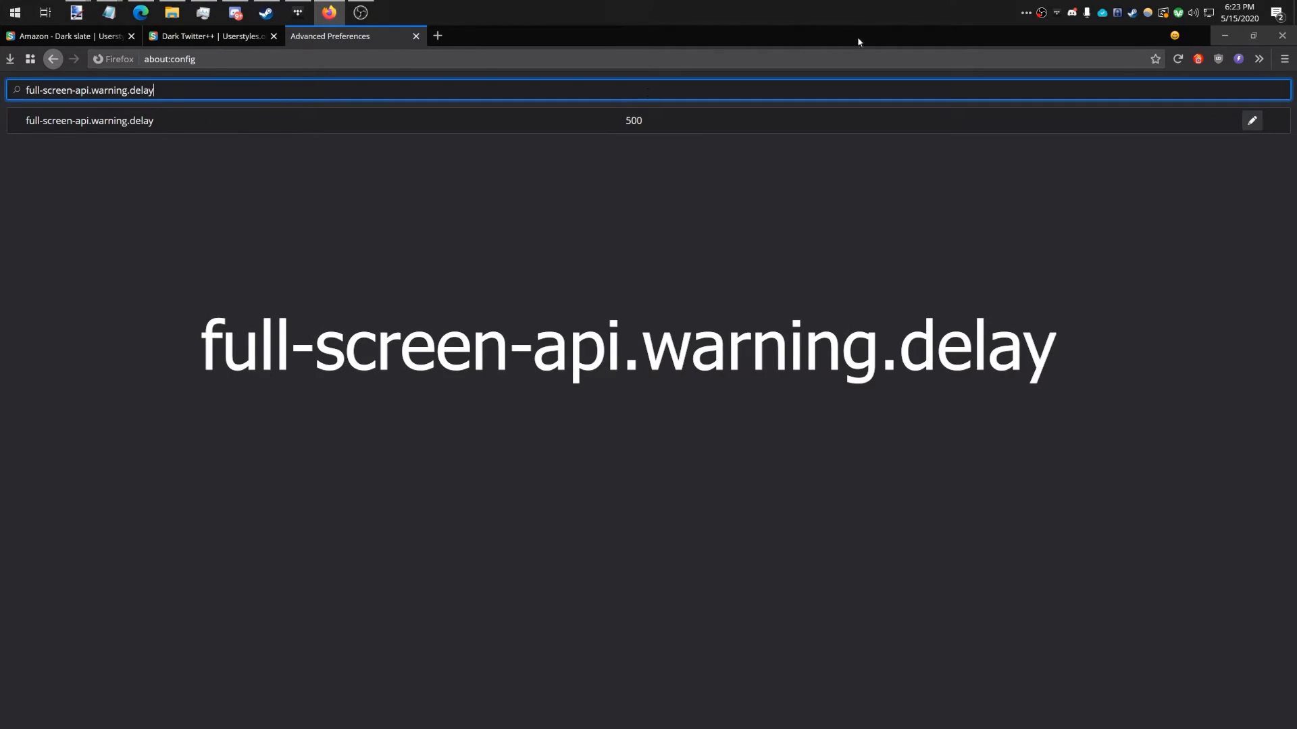
click(1252, 120)
text(0)
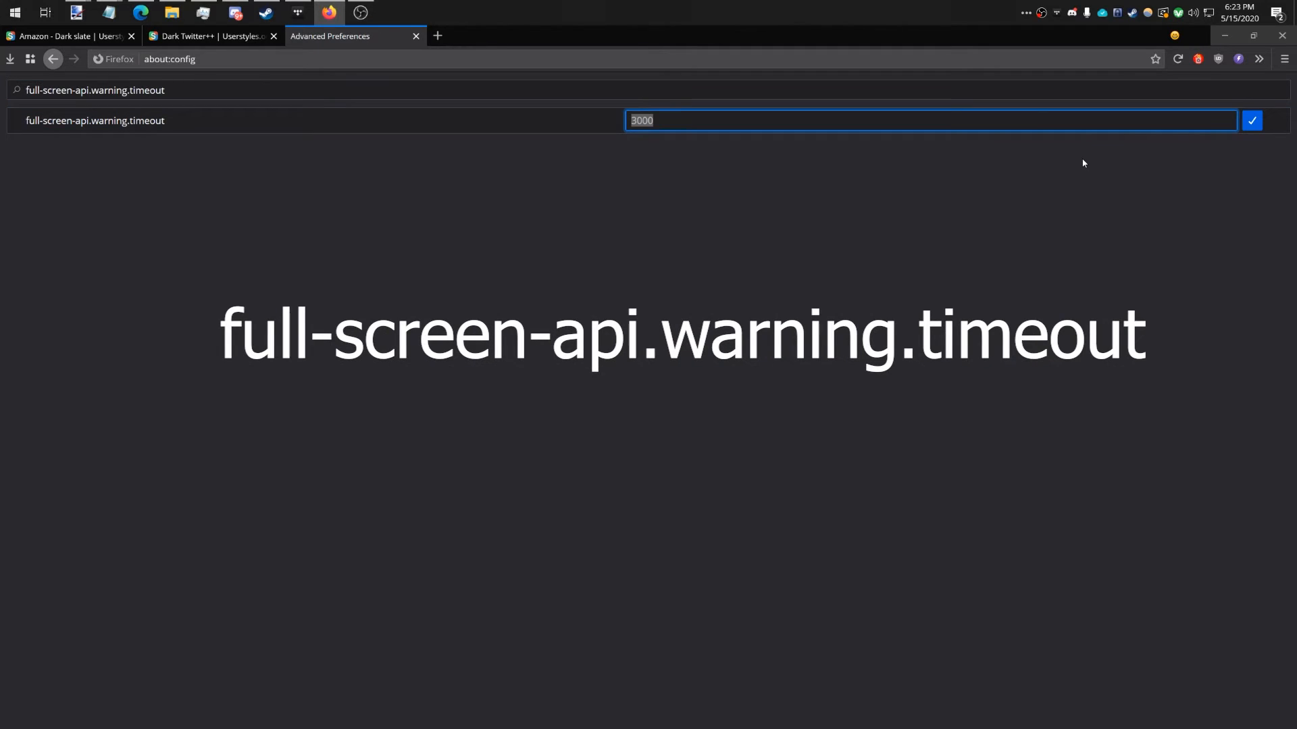
text(0)
key(Return)
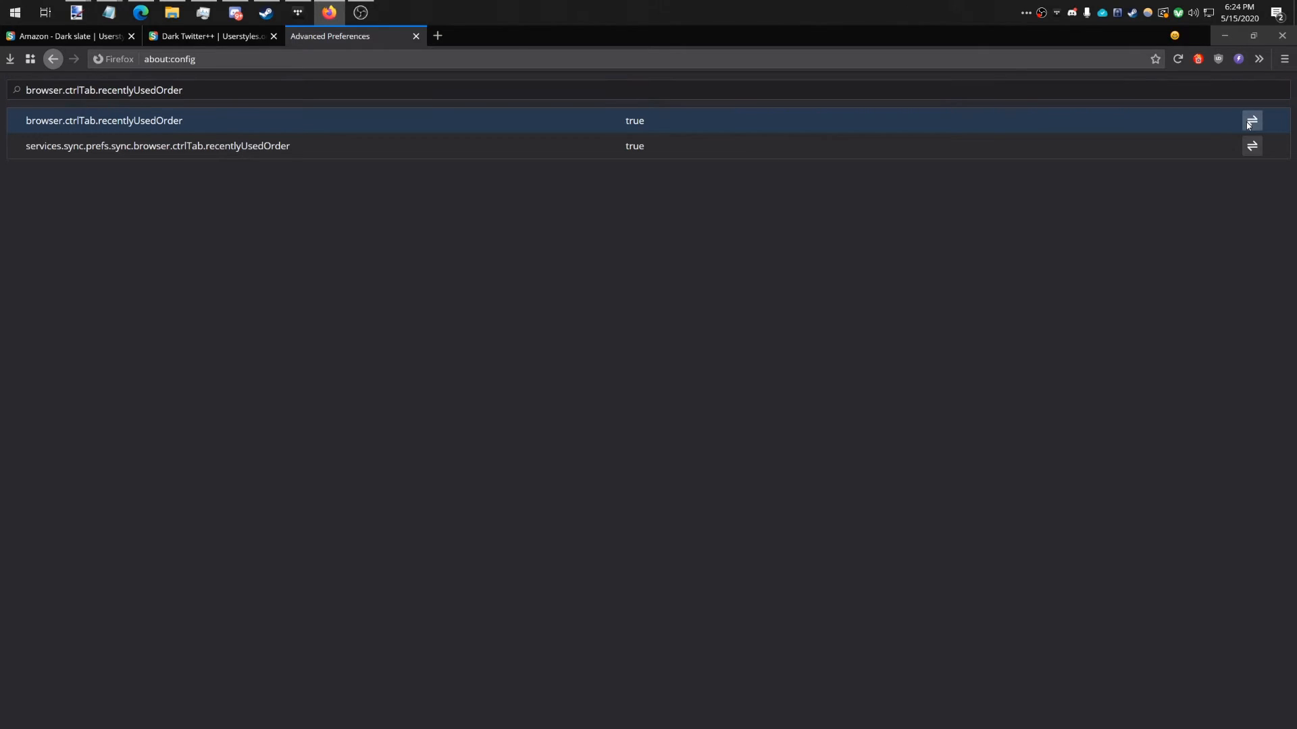
- Set browser.ctrlTab.recentlyUsedOrder to false and toolkit.legacyUserProfileCustomizations.stylesheets to true
click(1251, 122)
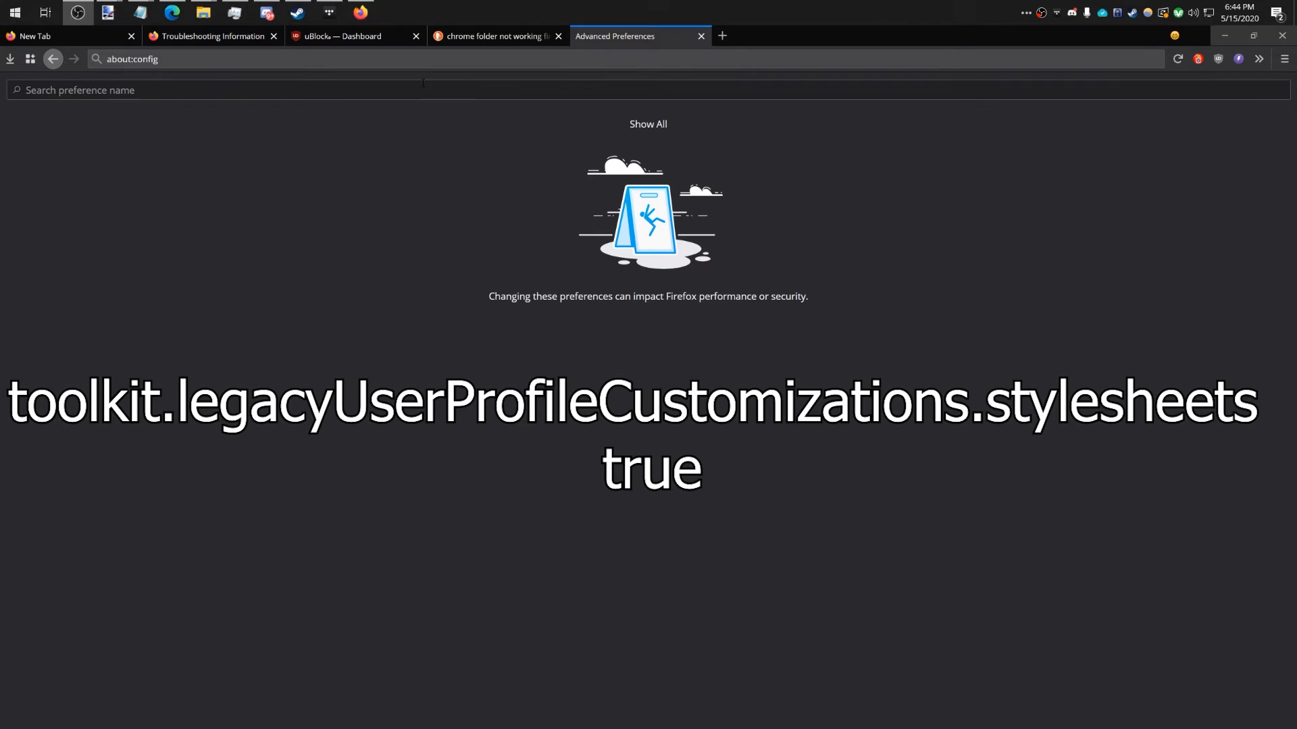
click(423, 82)
text(toolkit.legacyUserProfileCustomizations.stylesheets)
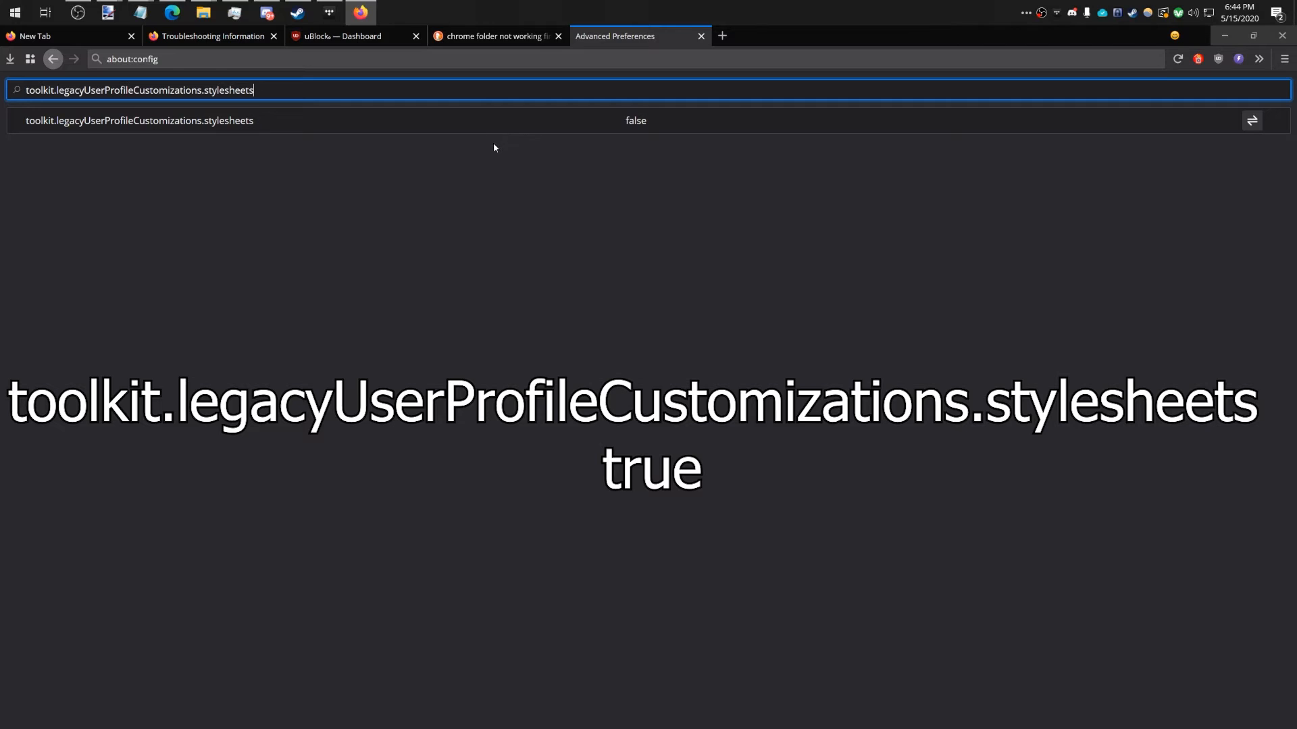
click(1251, 120)
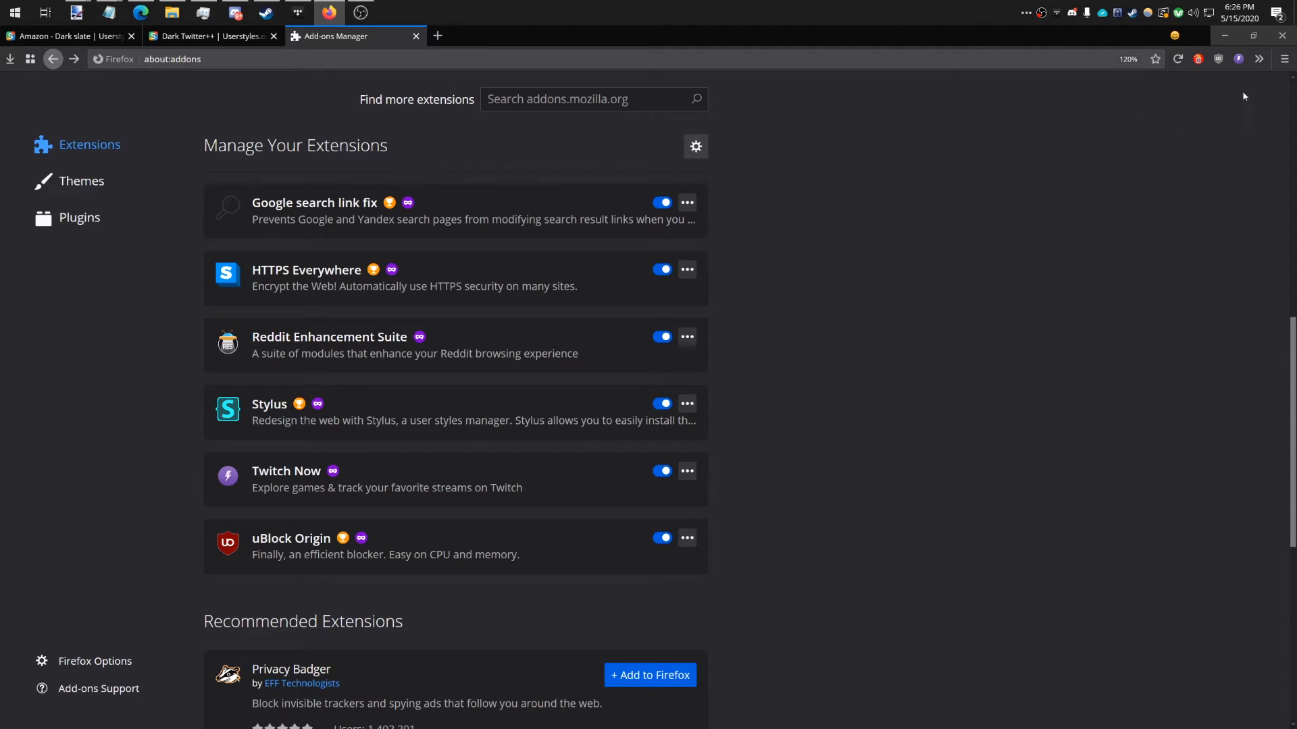
- Open Stylus's Manage page from the toolbar overflow menu and zoom it in
click(1259, 59)
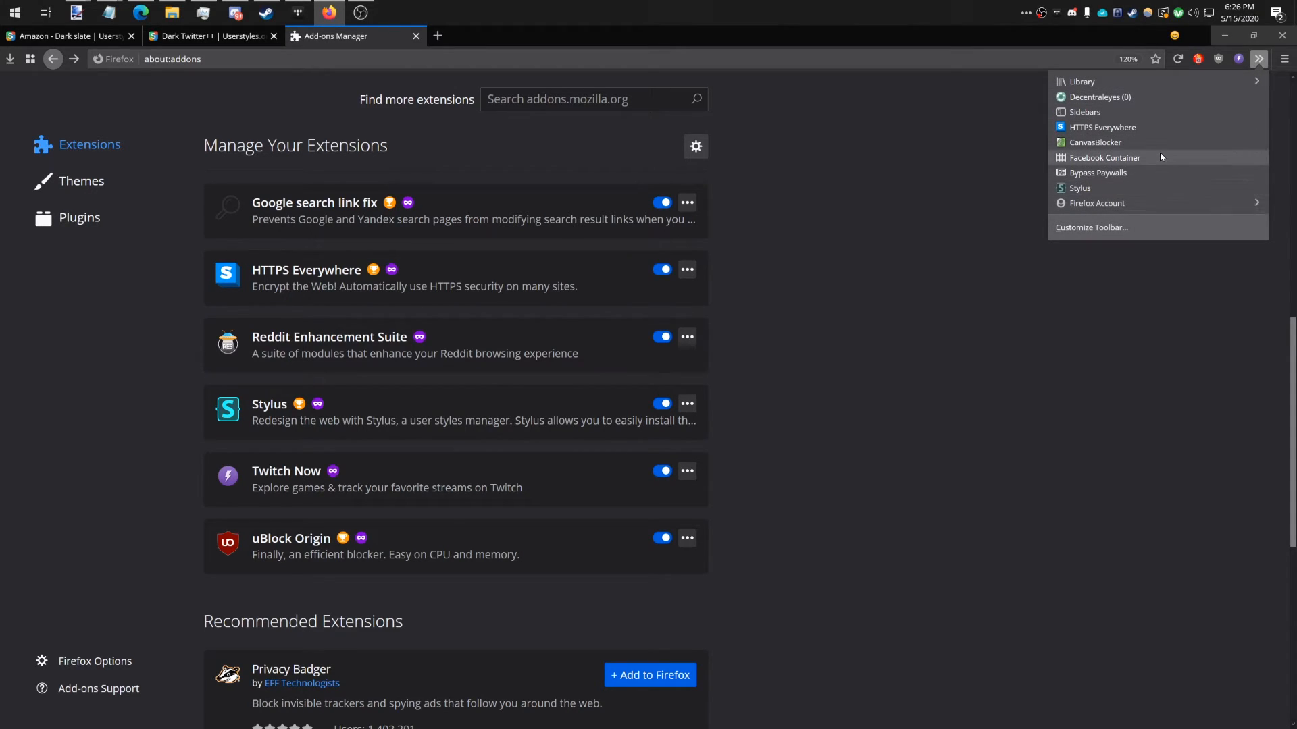
click(1098, 191)
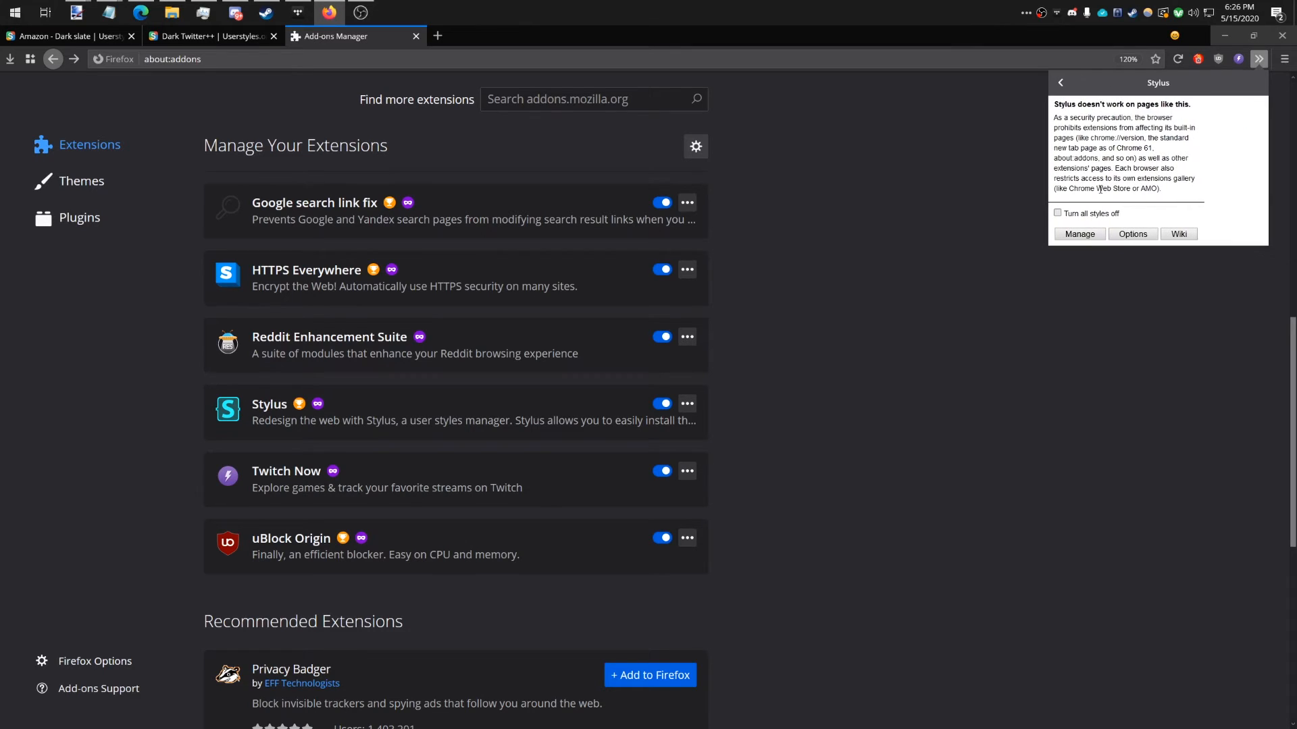
click(1080, 233)
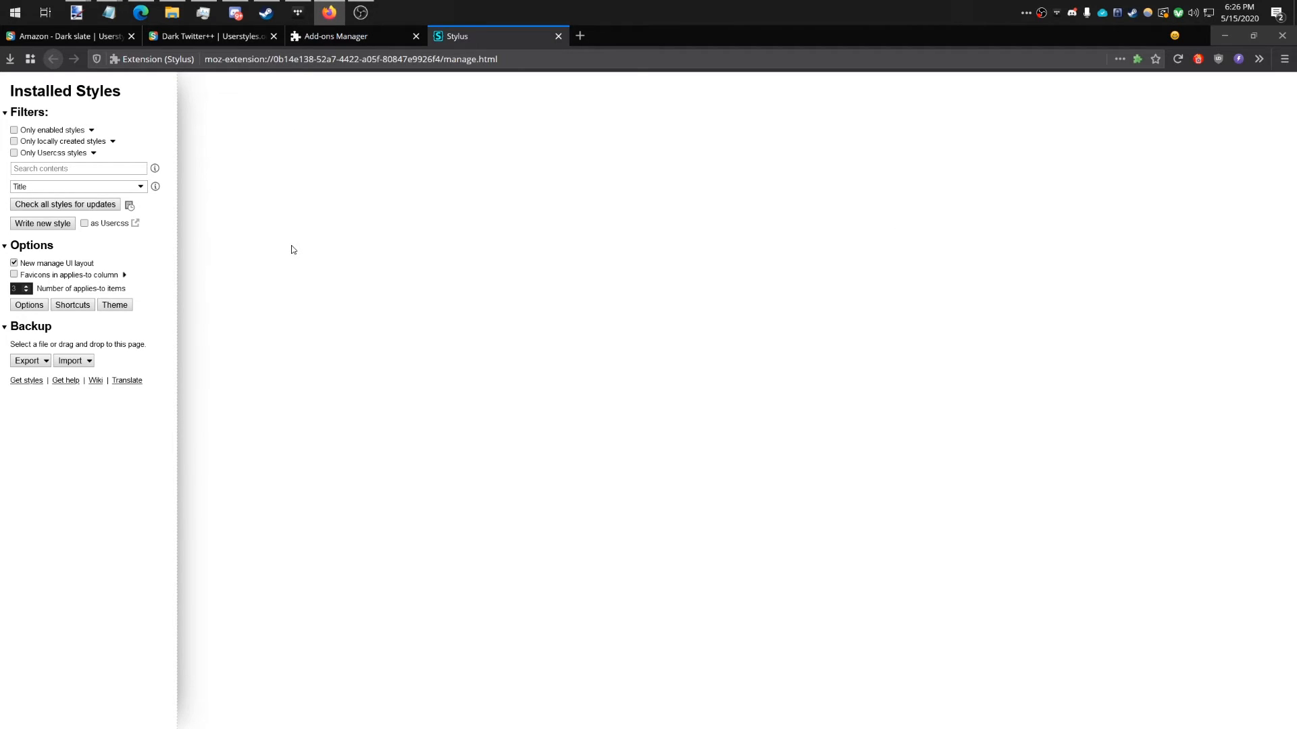
key(ctrl+plus)
key(ctrl+plus)
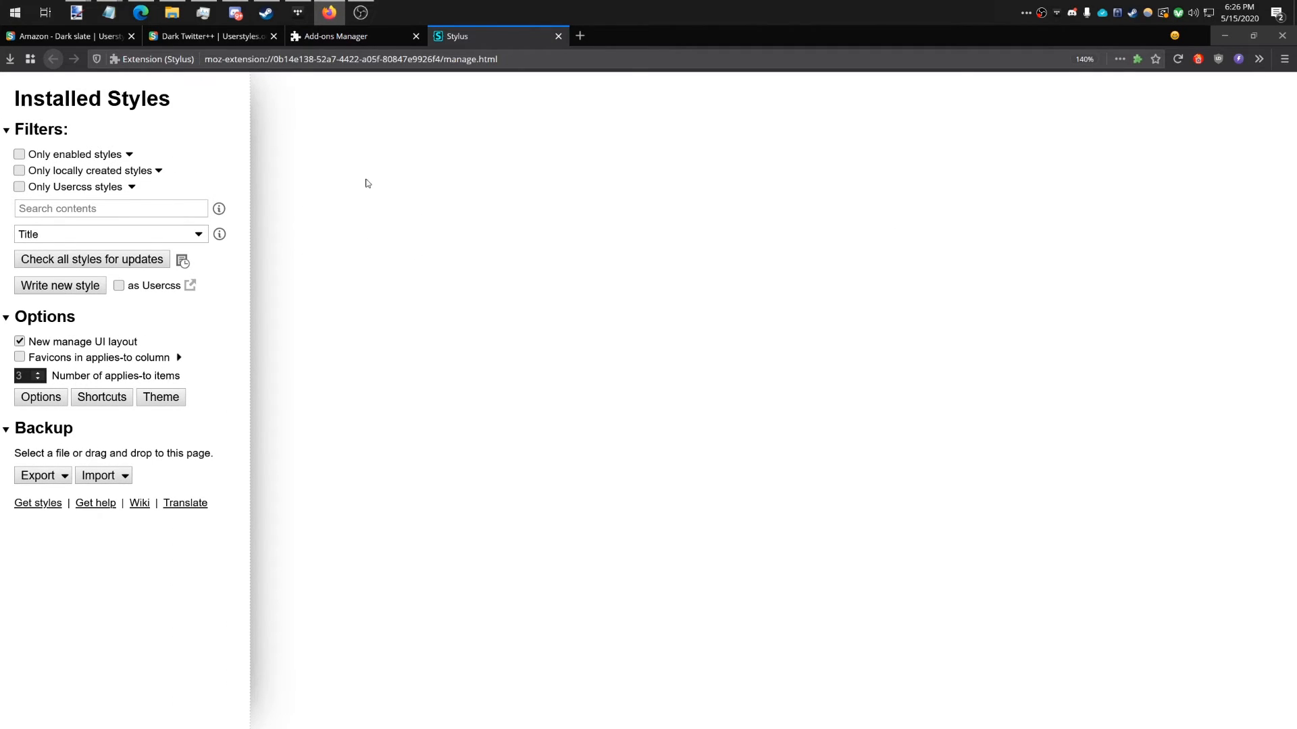
click(74, 37)
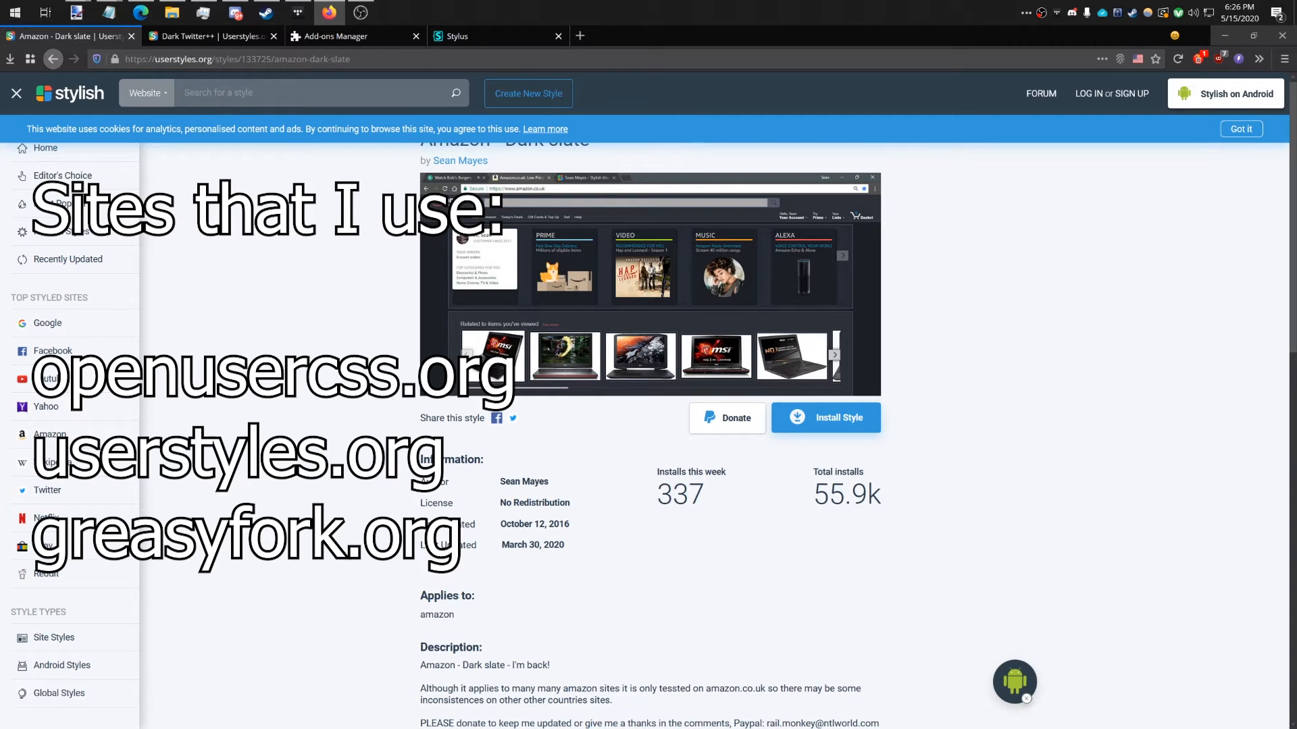
- Dismiss the cookie notice and install the Amazon - Dark slate style into Stylus
key(ctrl+plus)
key(ctrl+plus)
key(ctrl+plus)
key(ctrl+plus)
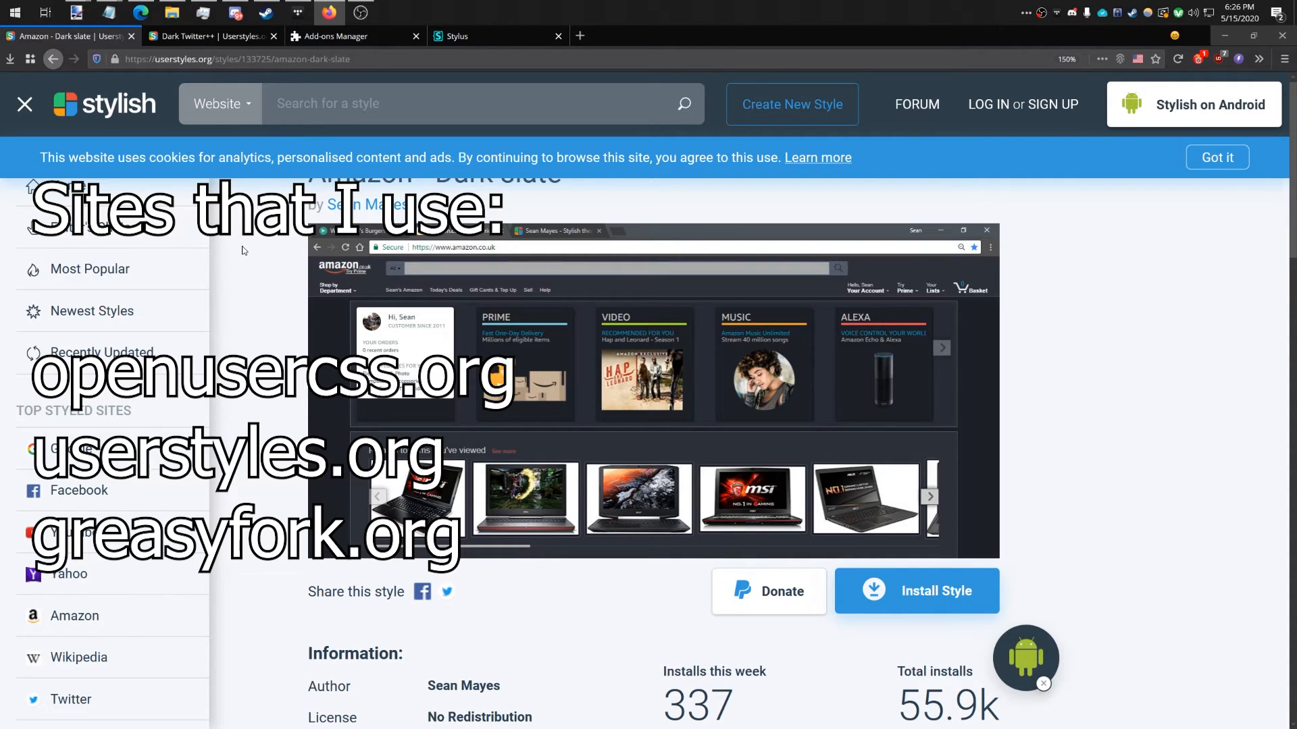
key(ctrl+minus)
click(1249, 154)
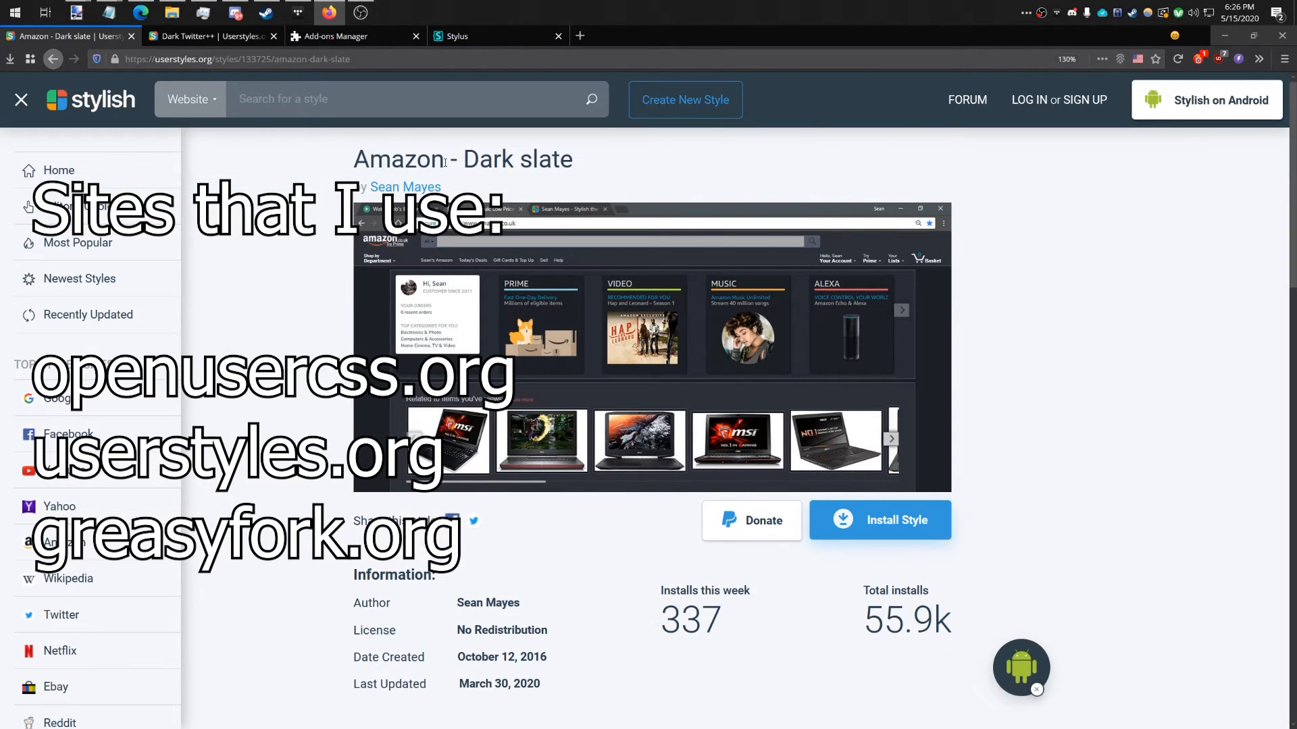
drag(432, 161, 563, 162)
click(596, 193)
click(864, 522)
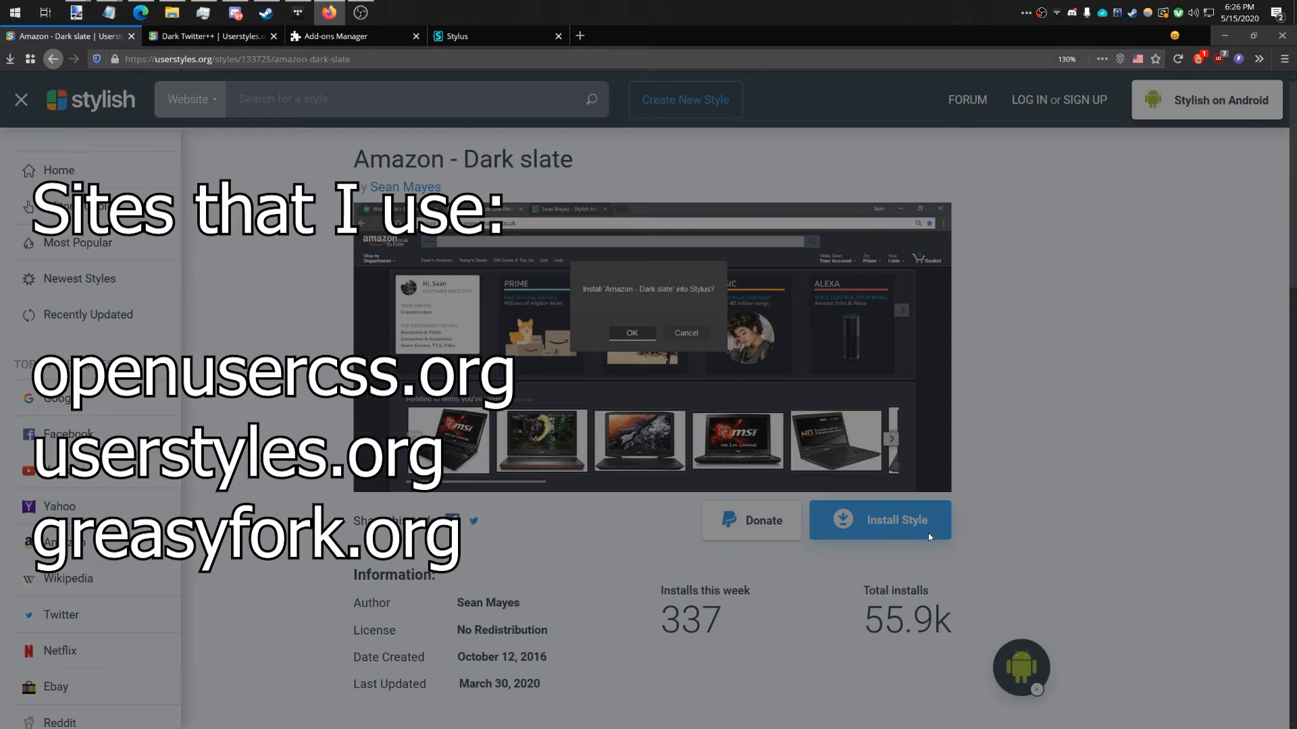
click(629, 333)
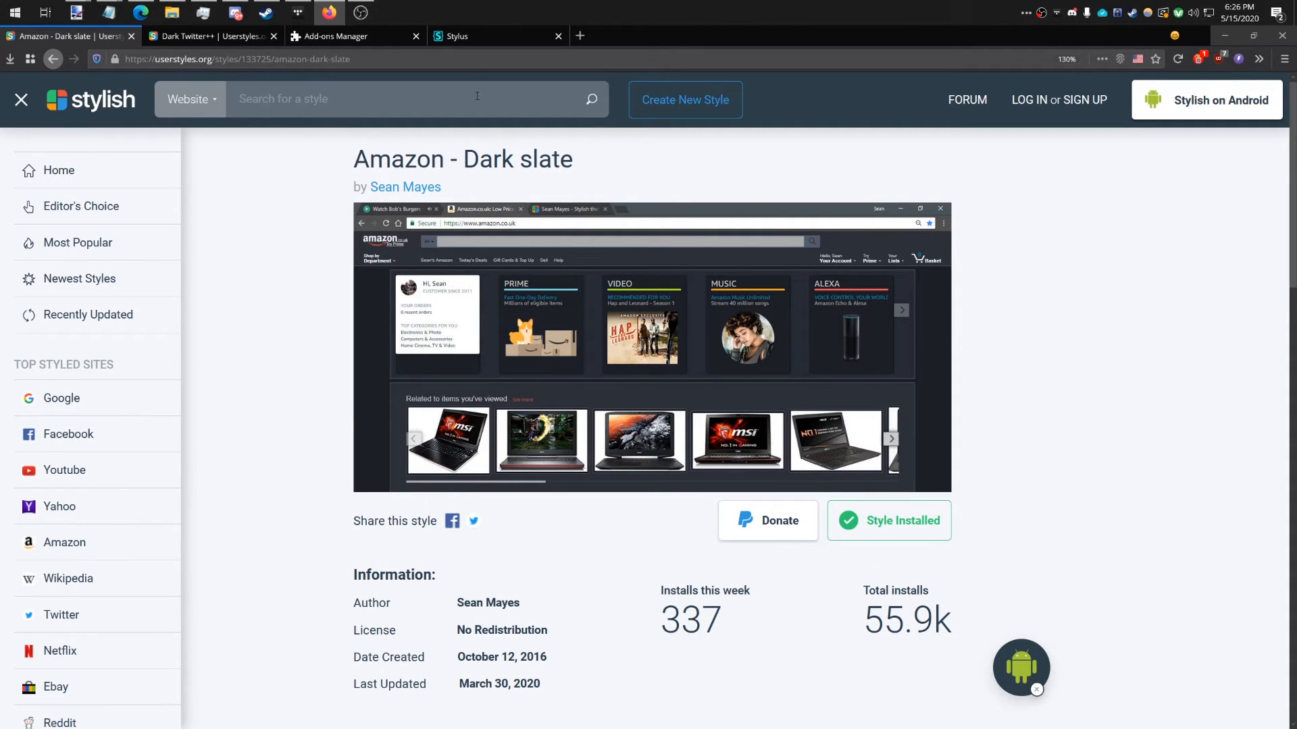
click(473, 37)
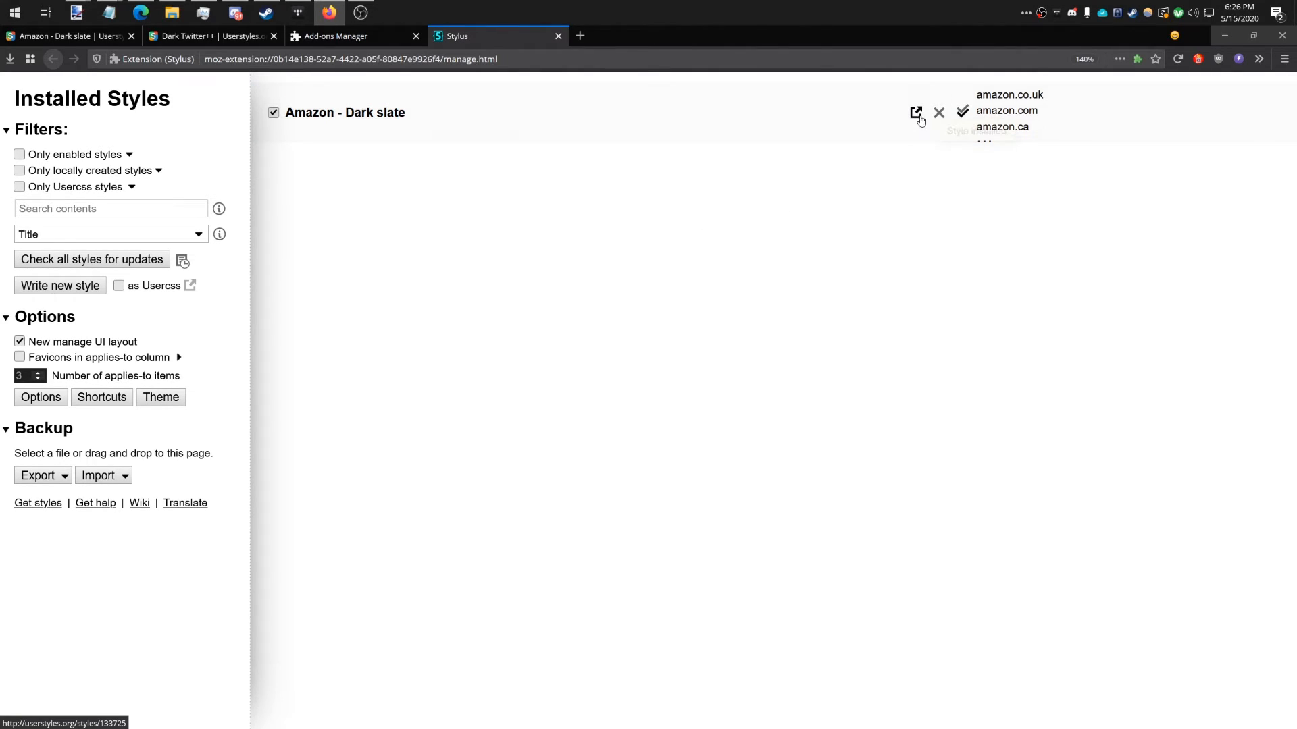
- Open Amazon - Dark slate in the Stylus editor and select its CSS code
click(917, 115)
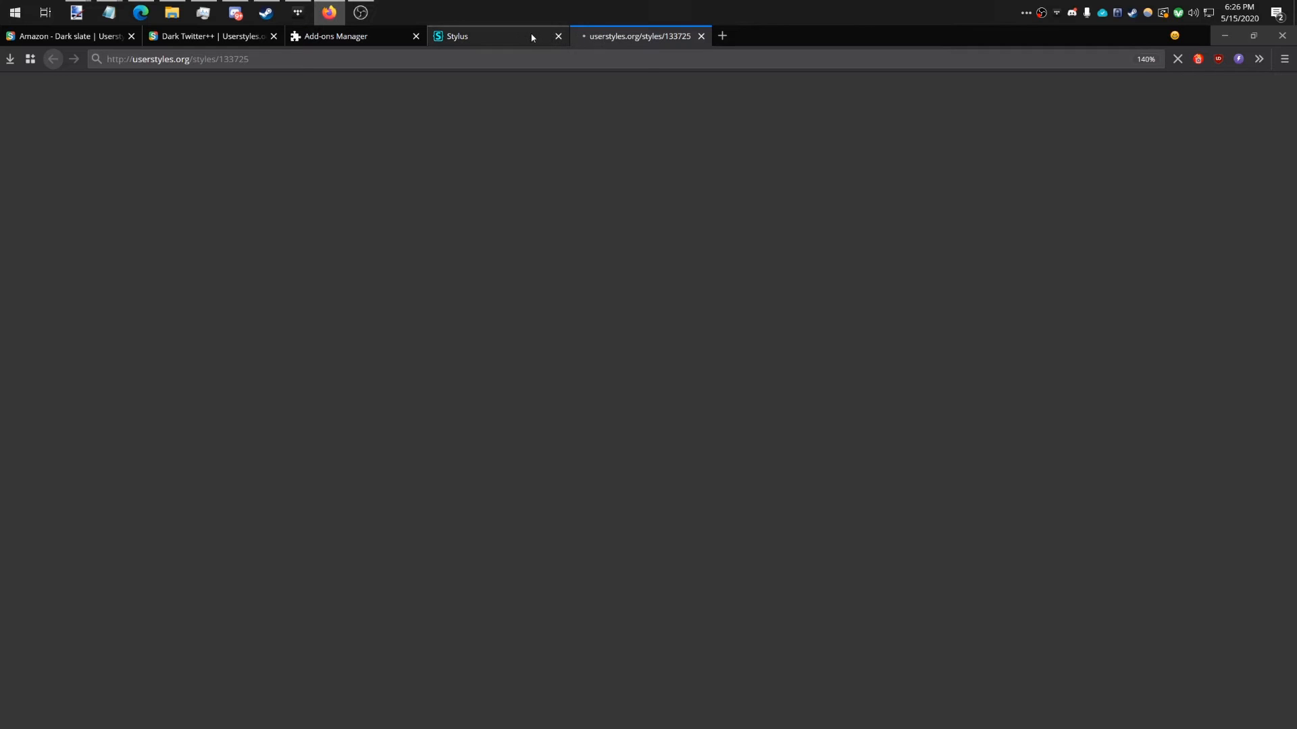
key(ctrl+w)
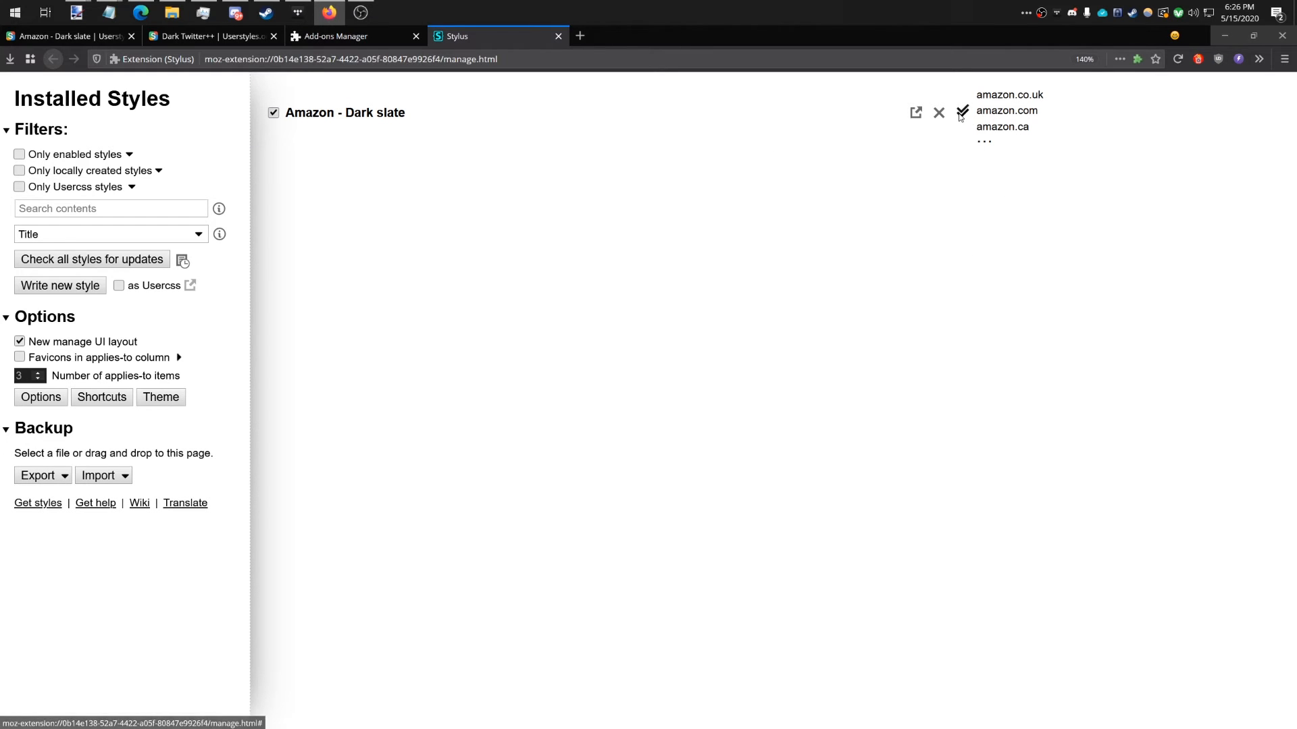
click(460, 110)
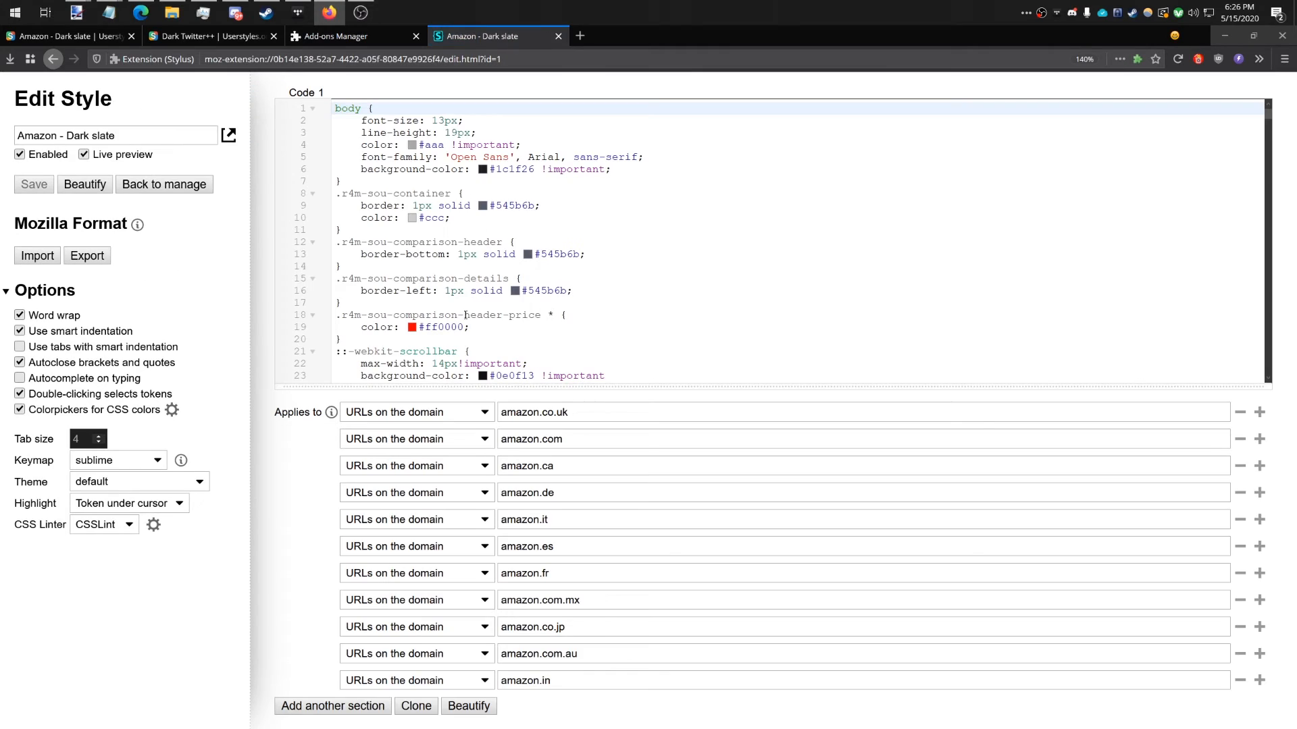
drag(349, 100, 358, 391)
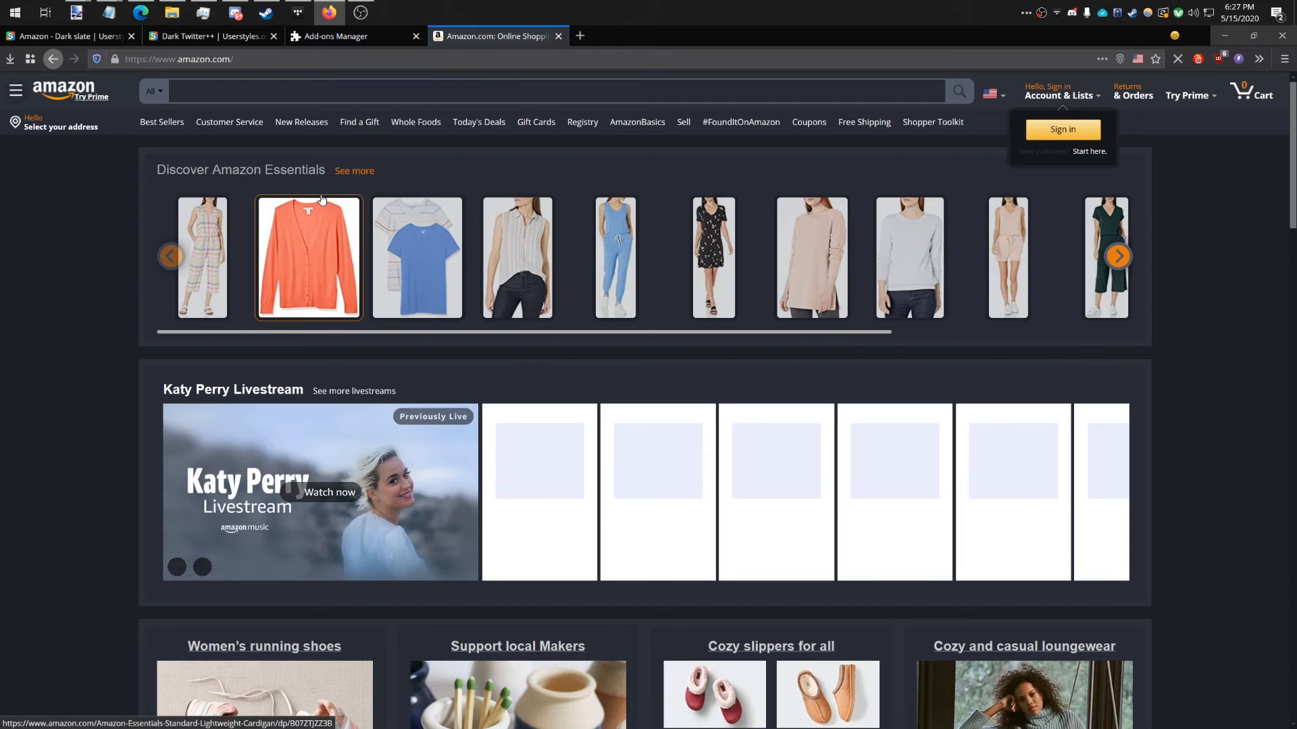
- Search Amazon for 'baked beans' and zoom the dark-styled results to 150%
key(ctrl+plus)
scroll(58, 263, down, 15)
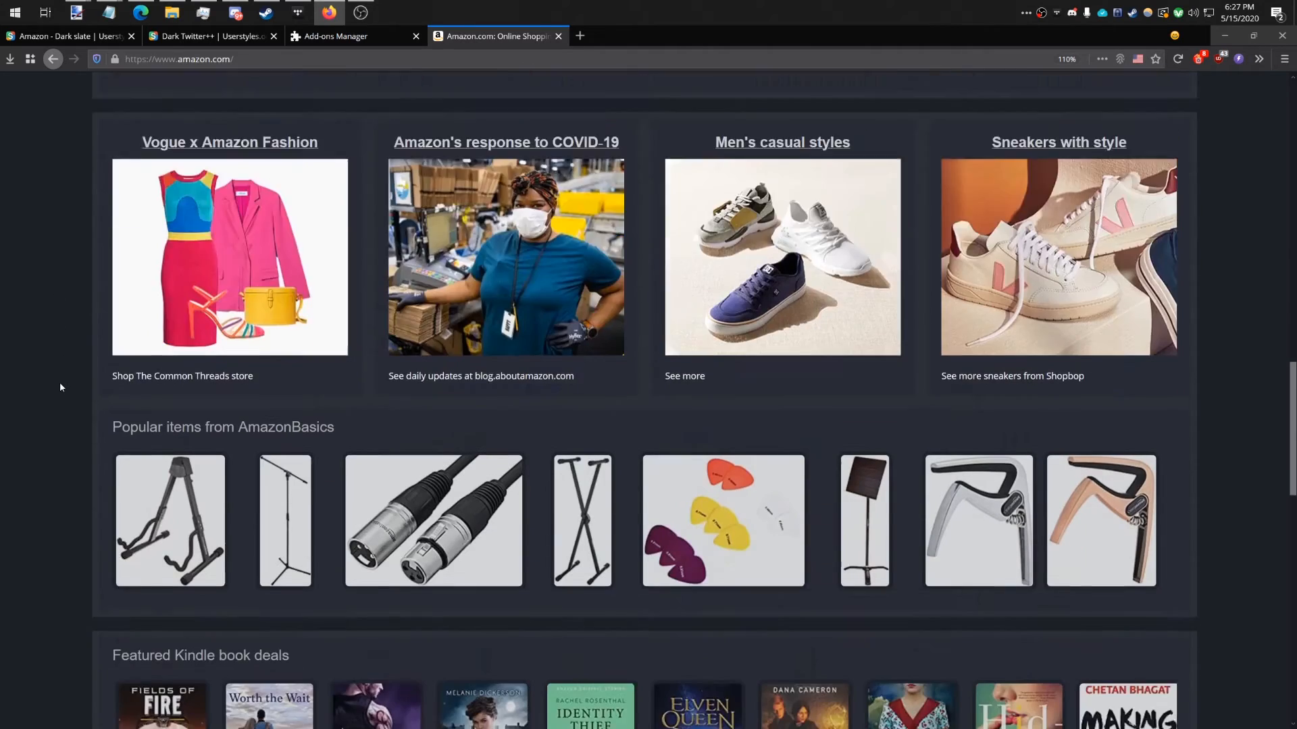
scroll(59, 388, down, 4)
middle_click(44, 439)
text(baked)
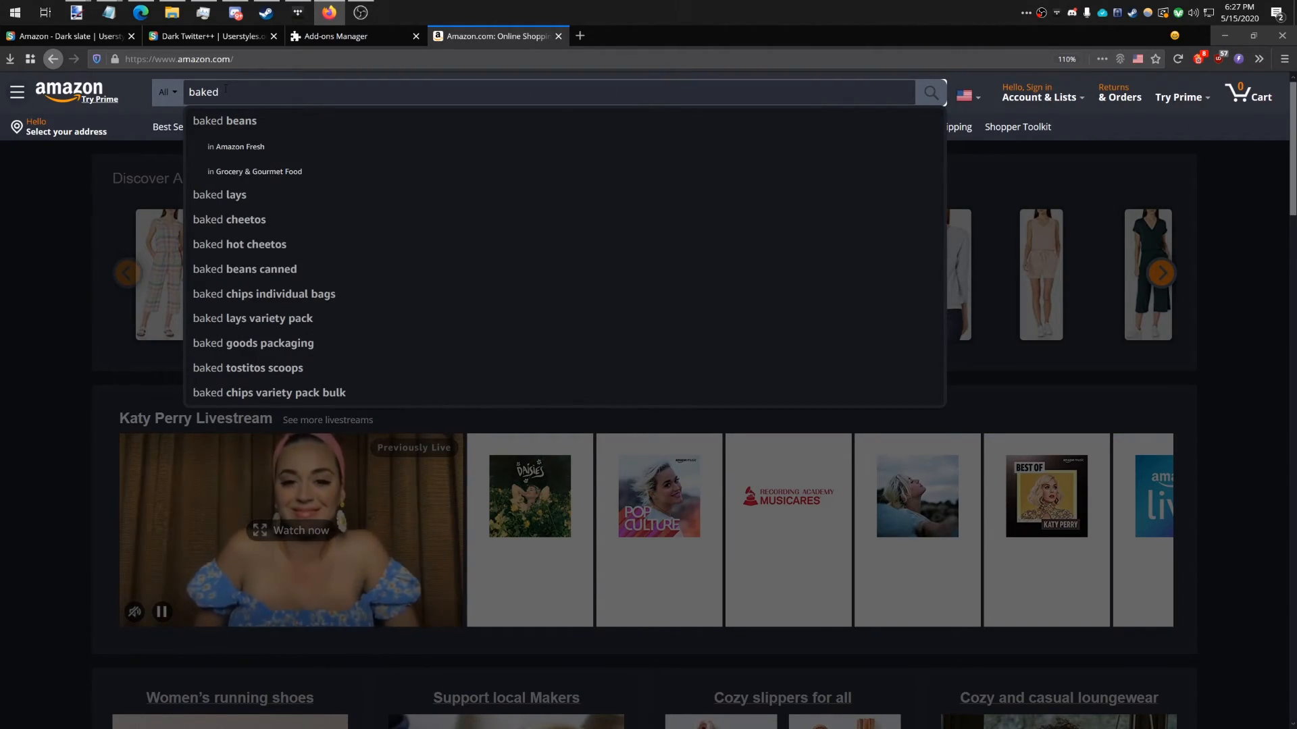
key(Down)
key(Return)
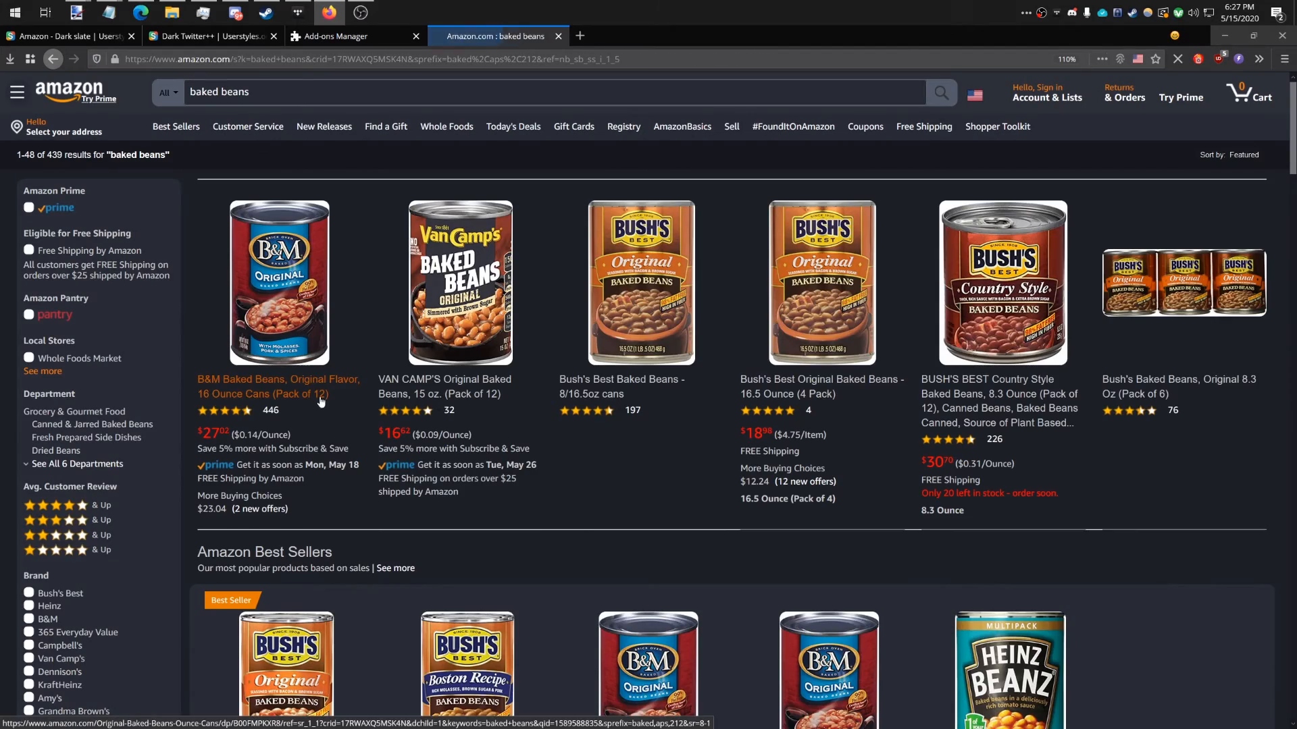
key(ctrl+plus)
key(ctrl+plus)
key(ctrl+plus)
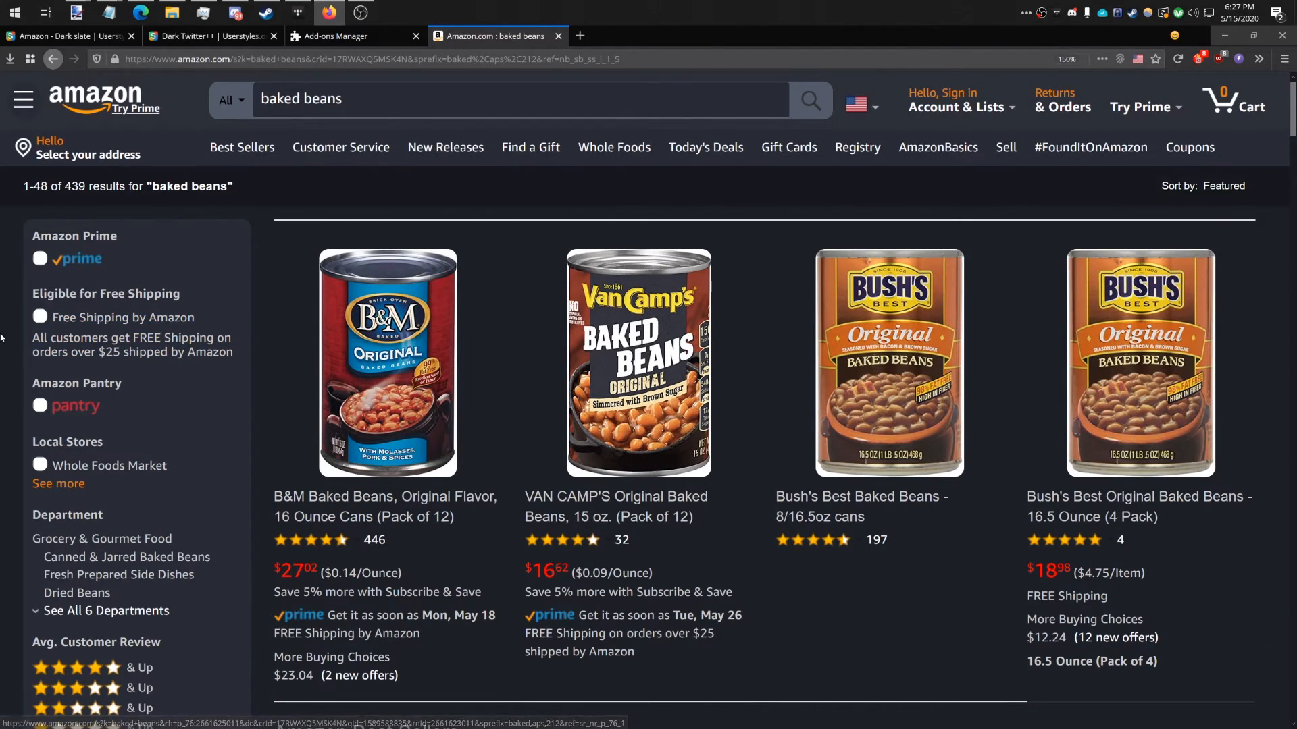
middle_click(10, 334)
scroll(3, 365, up, 3)
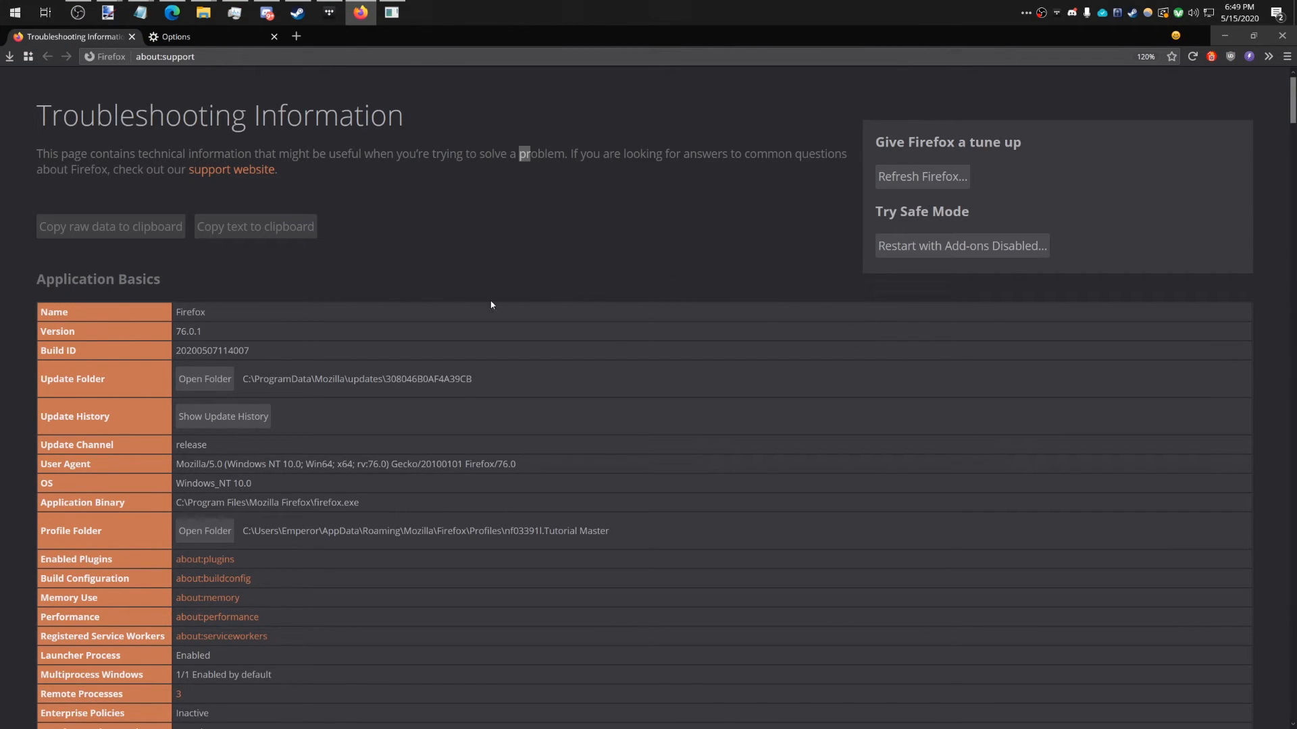
scroll(541, 365, down, 3)
right_click(320, 245)
click(358, 420)
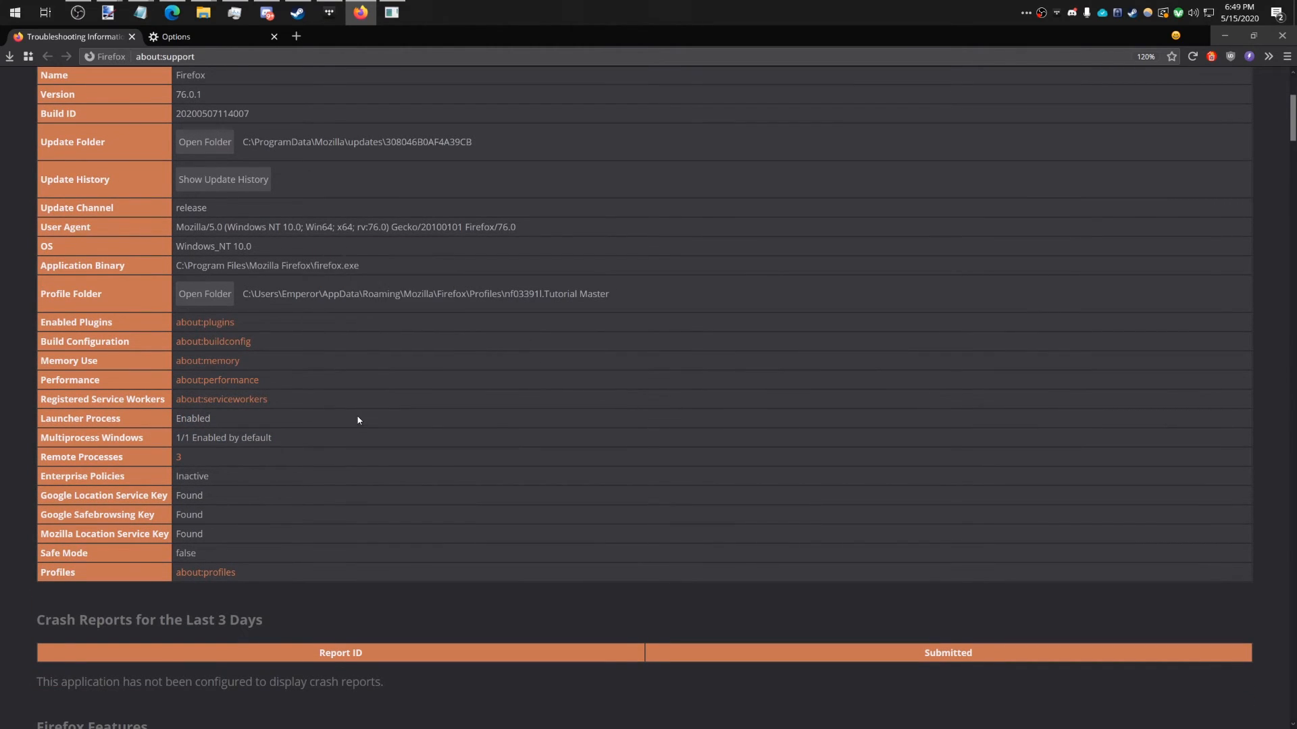
right_click(358, 421)
click(434, 326)
scroll(316, 320, up, 3)
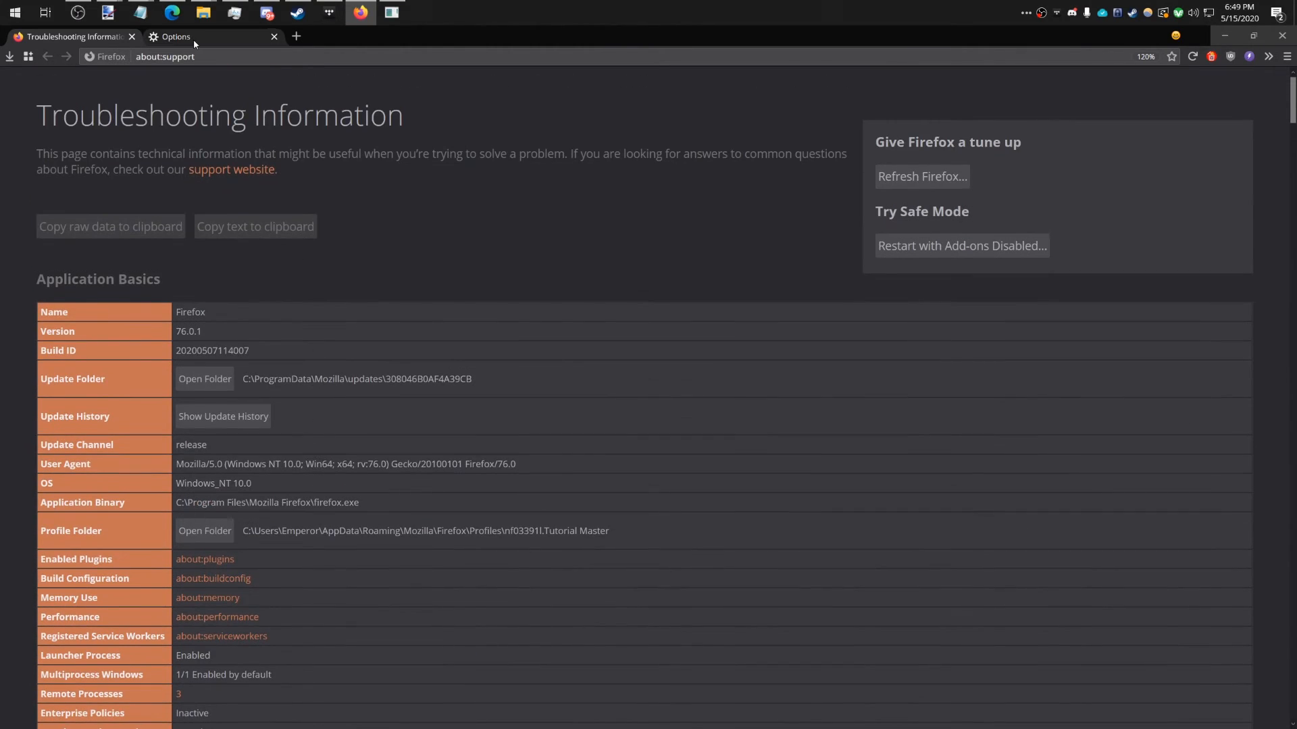
click(195, 44)
key(ctrl+Tab)
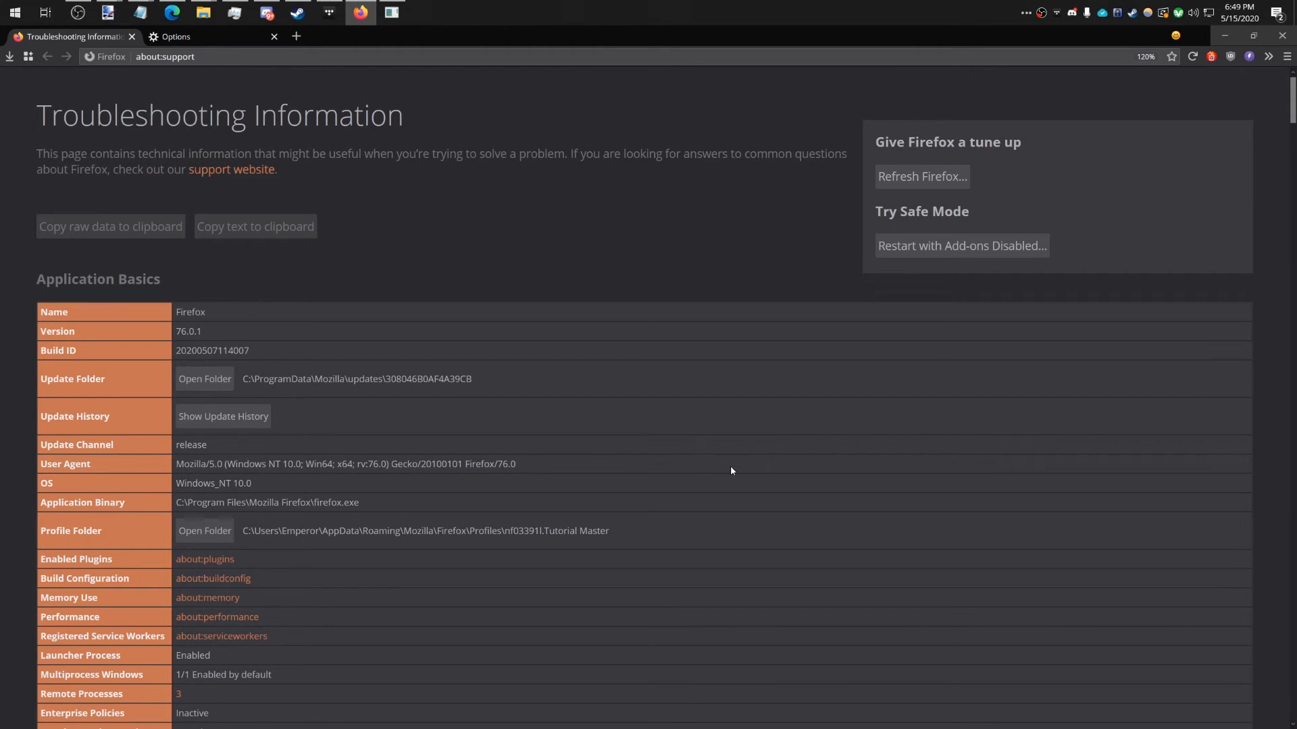
scroll(731, 471, down, 6)
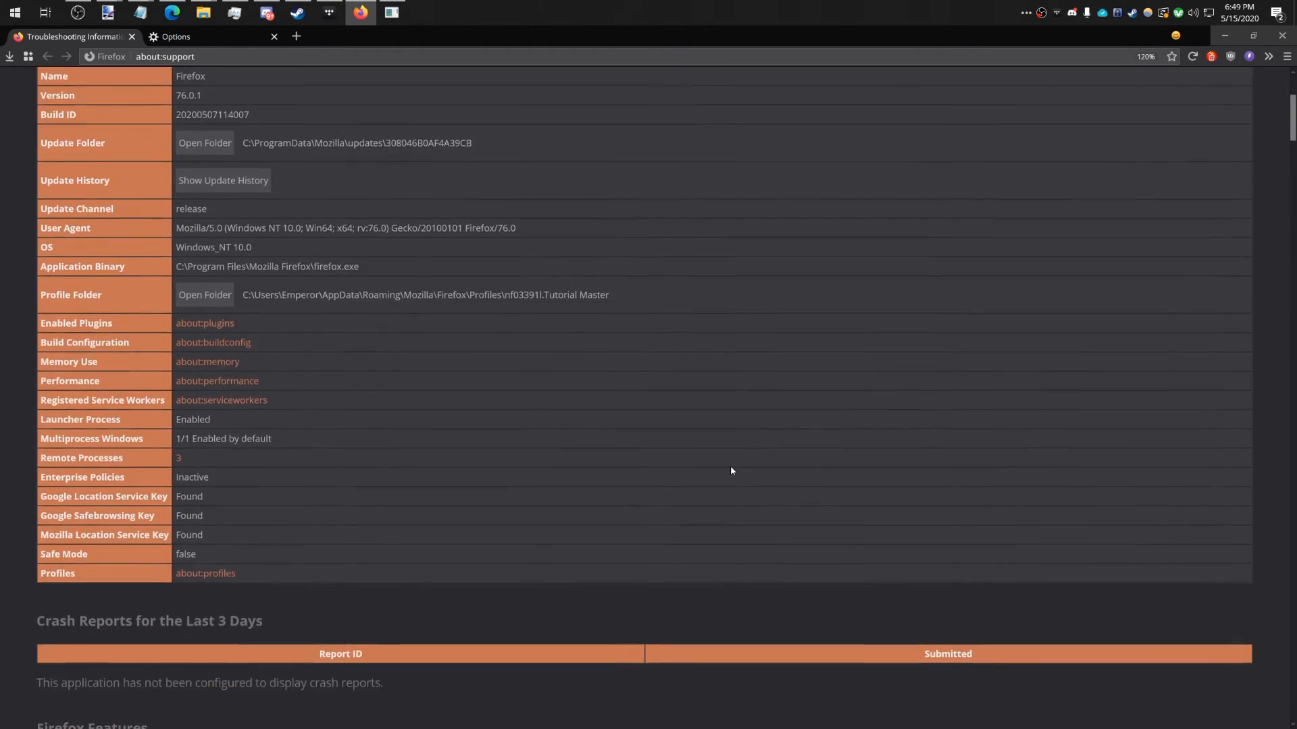
scroll(731, 466, up, 6)
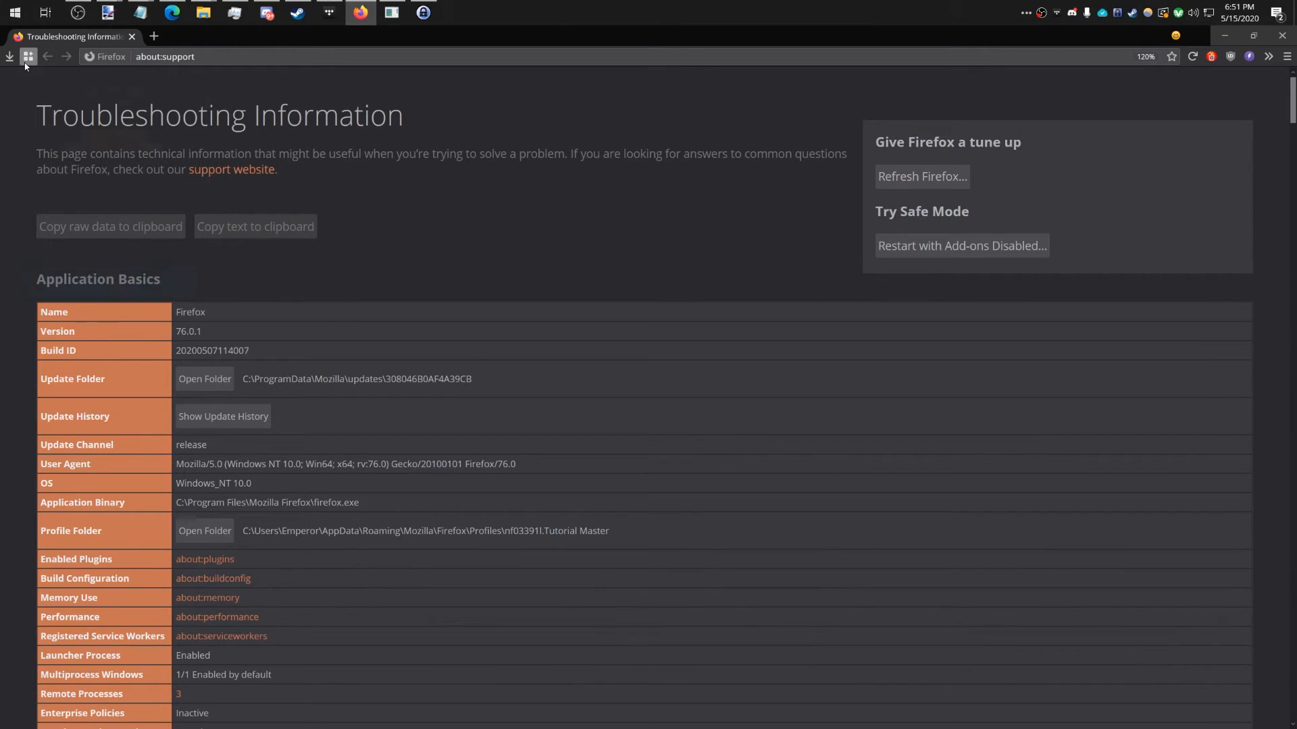
- Step through the Multi-Account Containers introduction and choose Not Now for container sync
click(28, 56)
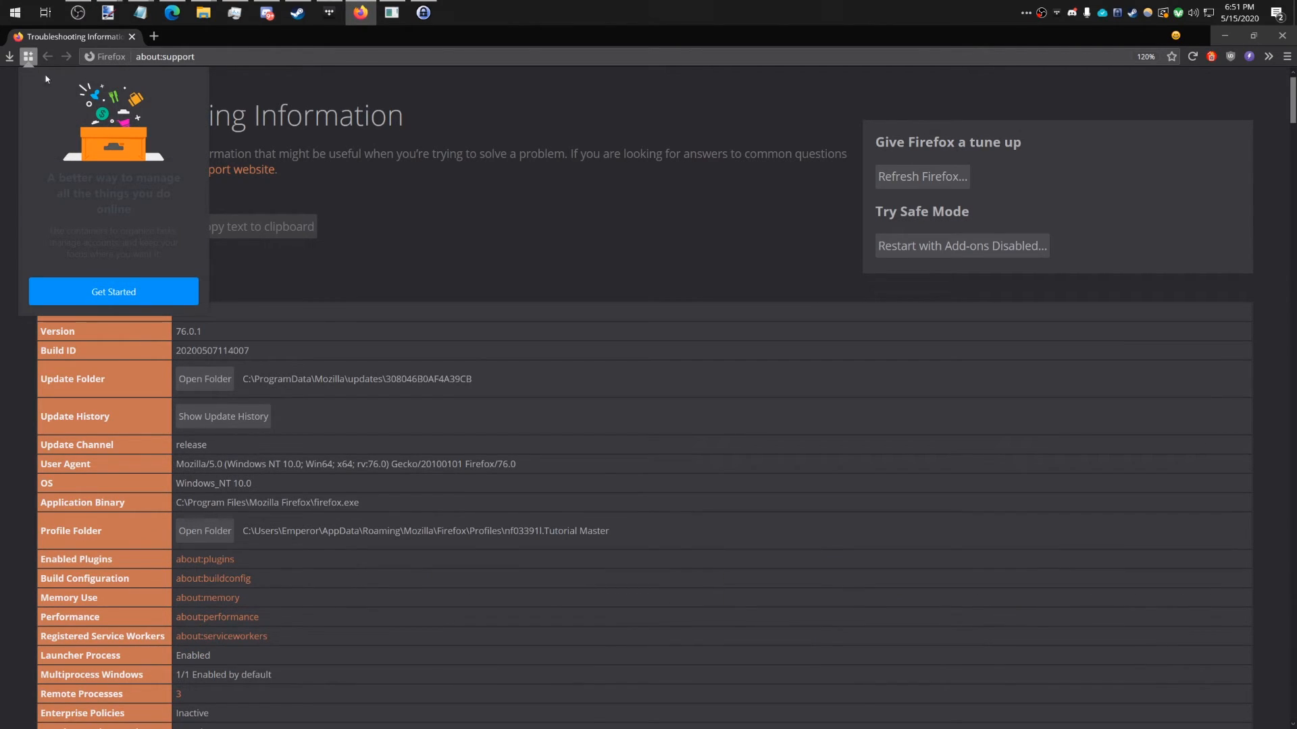
click(130, 289)
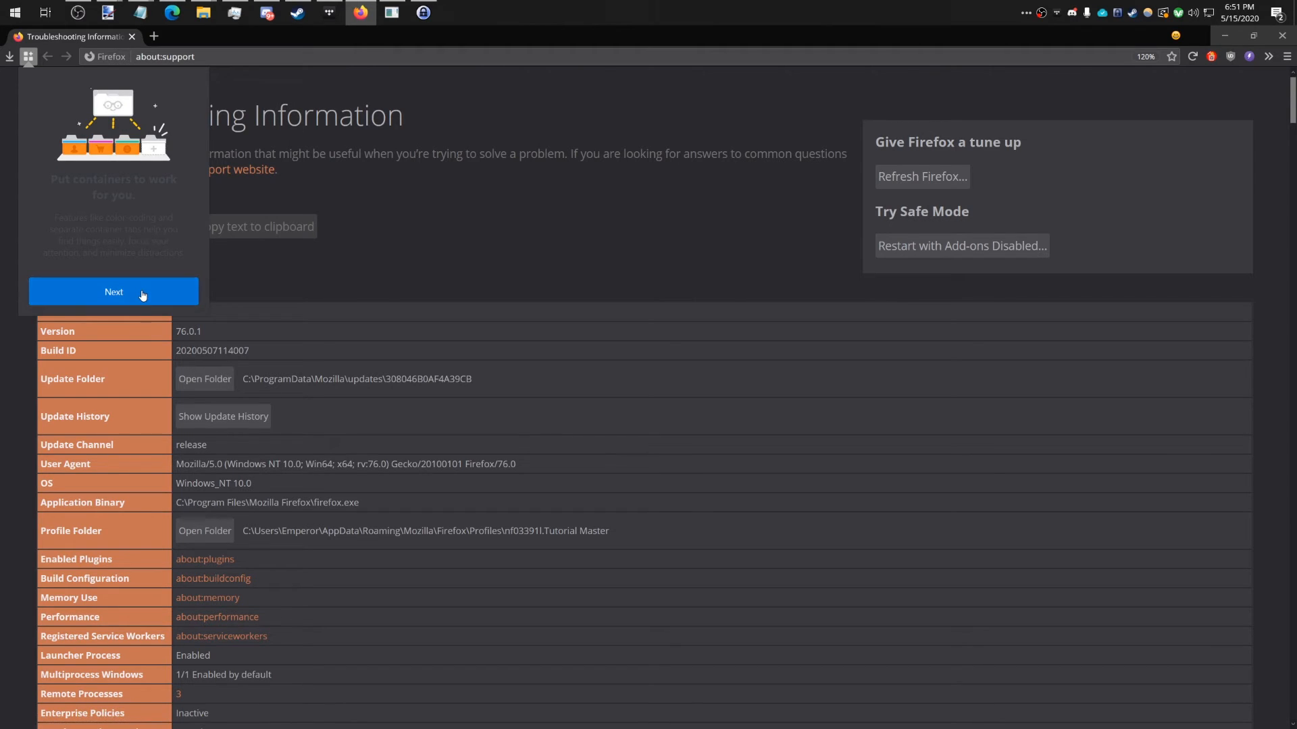
click(166, 289)
click(160, 287)
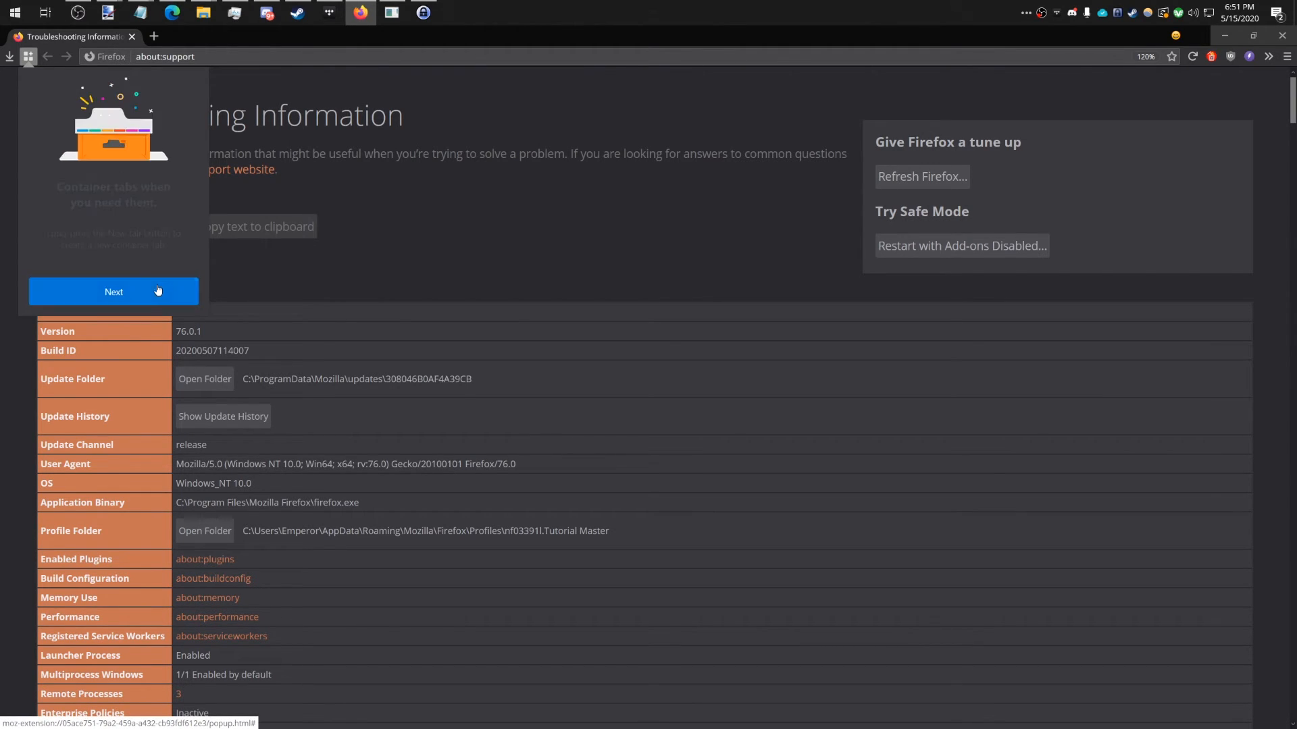
click(162, 289)
click(162, 289)
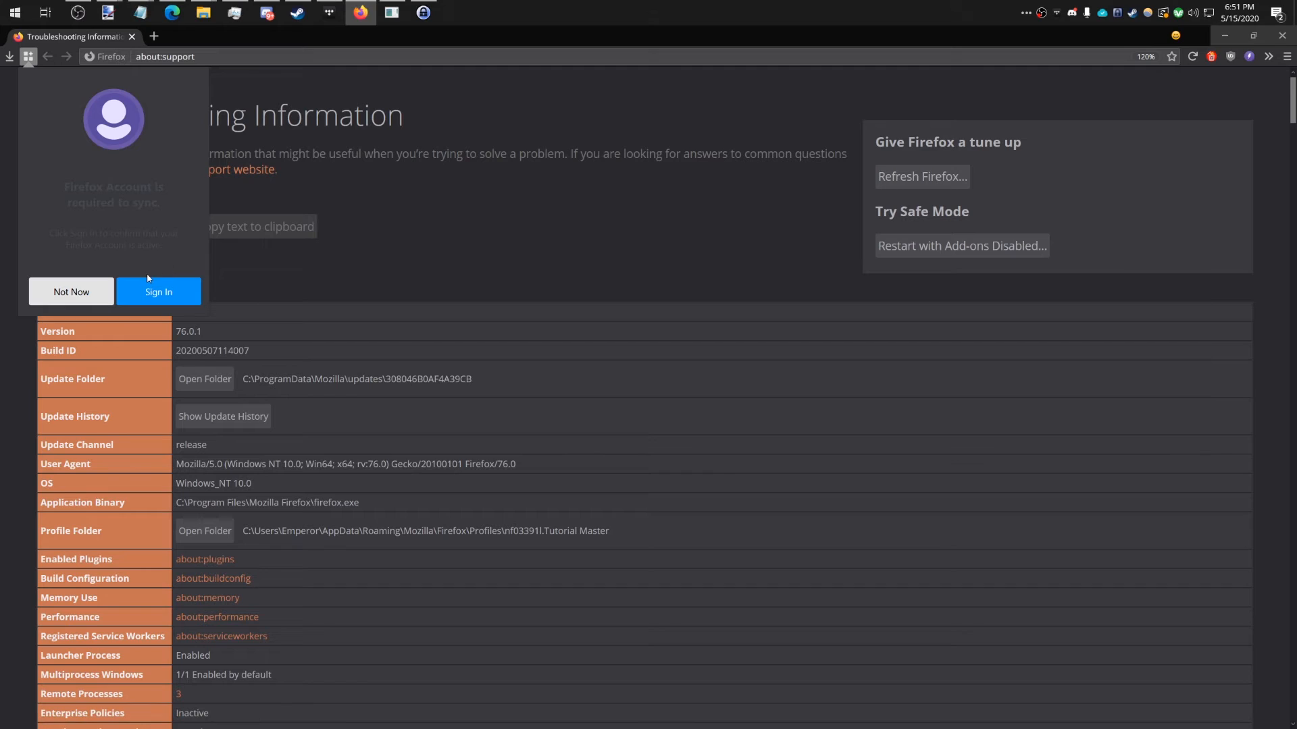
click(106, 285)
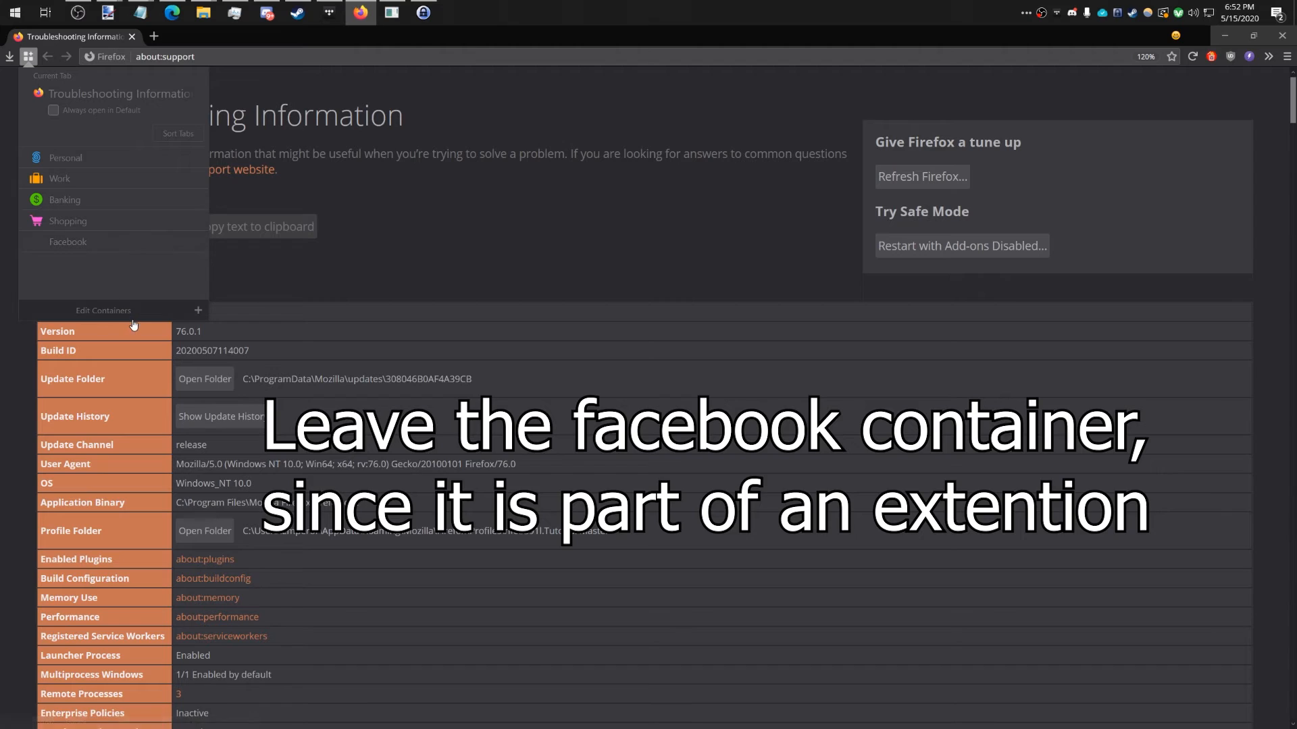
- Remove the Work and other default containers, keeping Facebook, and begin a new container
click(94, 312)
click(197, 150)
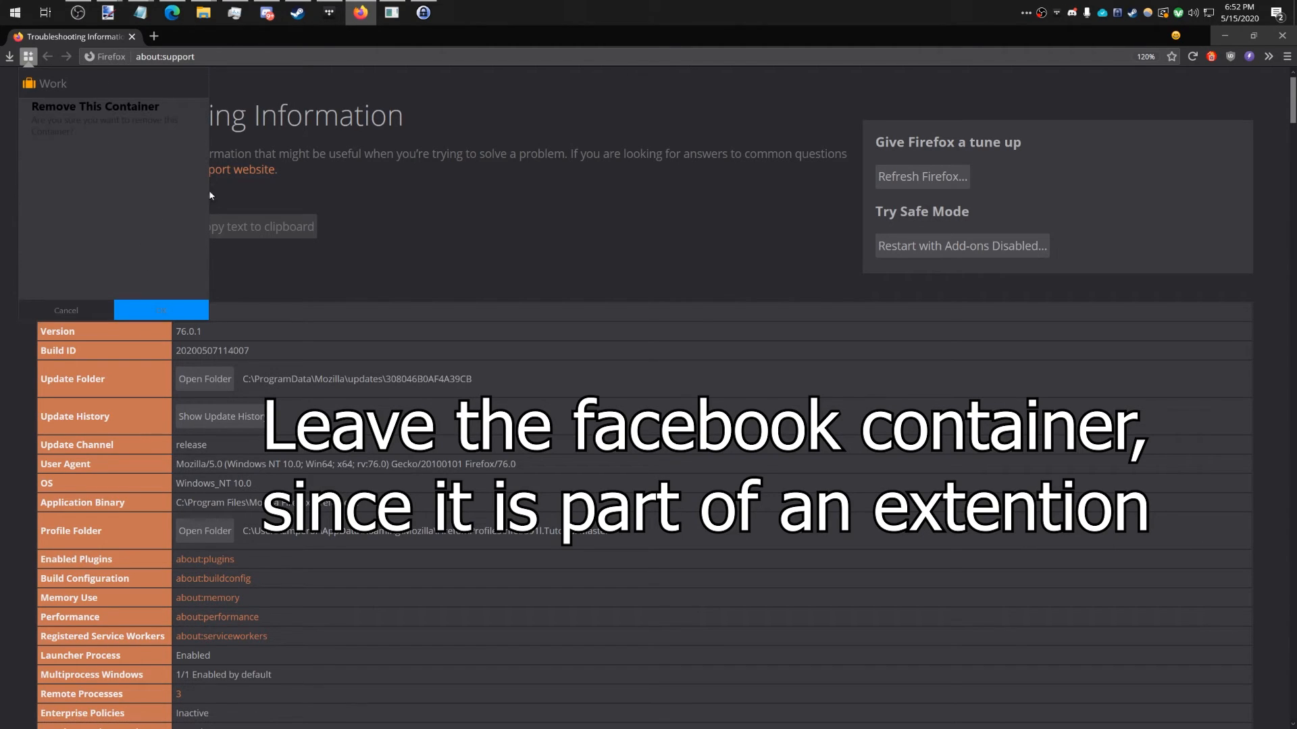
click(193, 316)
click(198, 109)
click(192, 311)
click(189, 317)
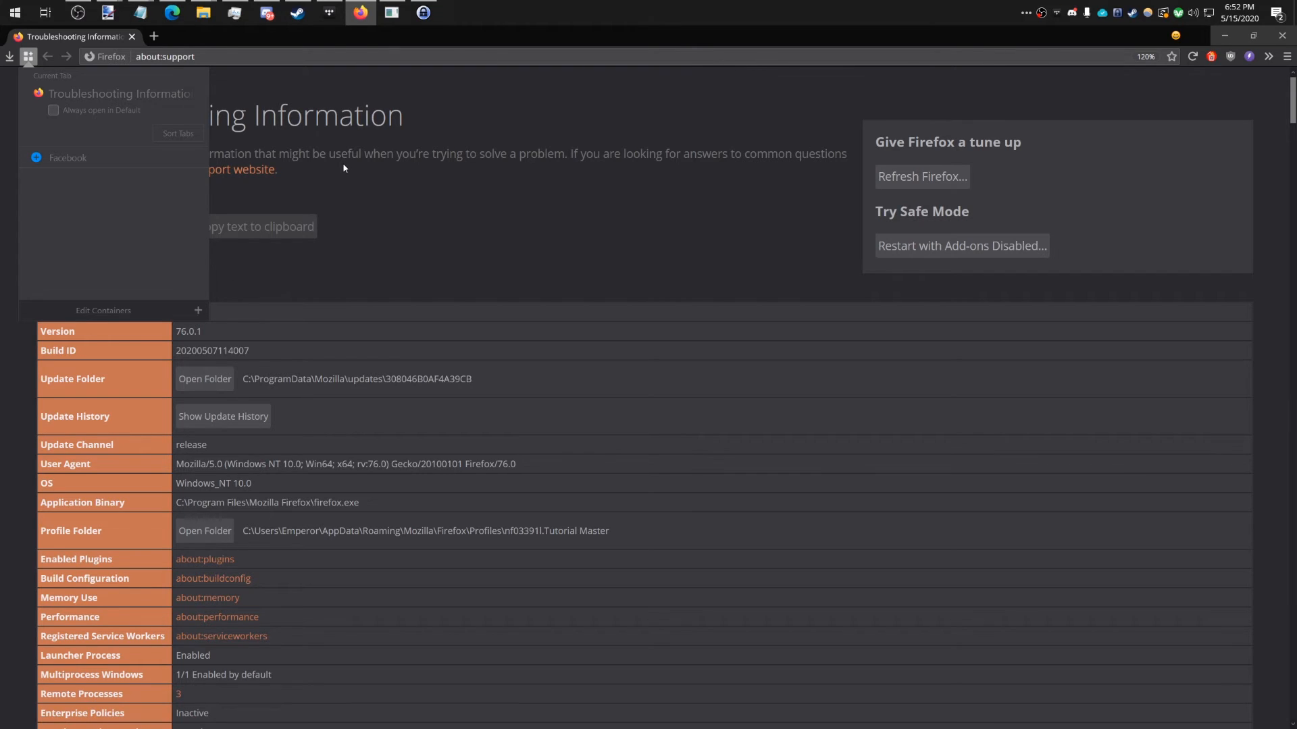
click(198, 310)
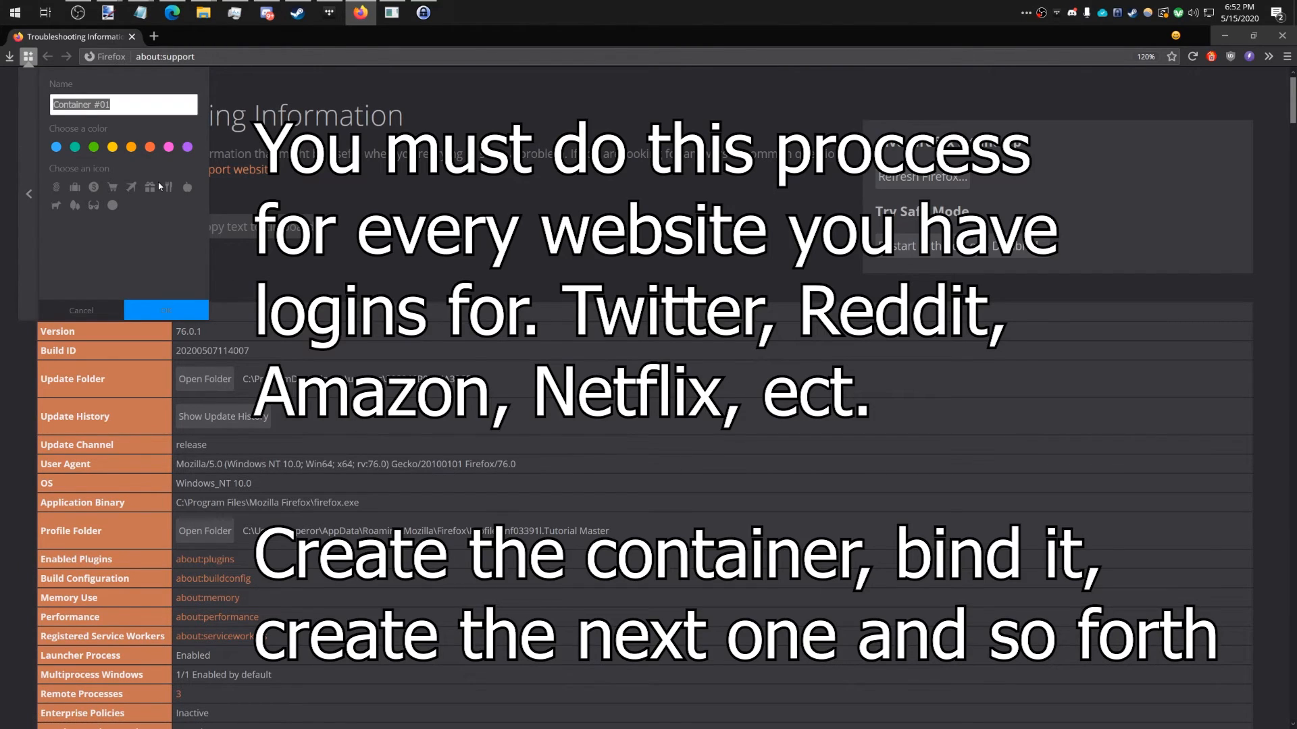
- Name the new container 'Reddit', save it, and open a tab inside it
key(BackSpace)
text(Reddit)
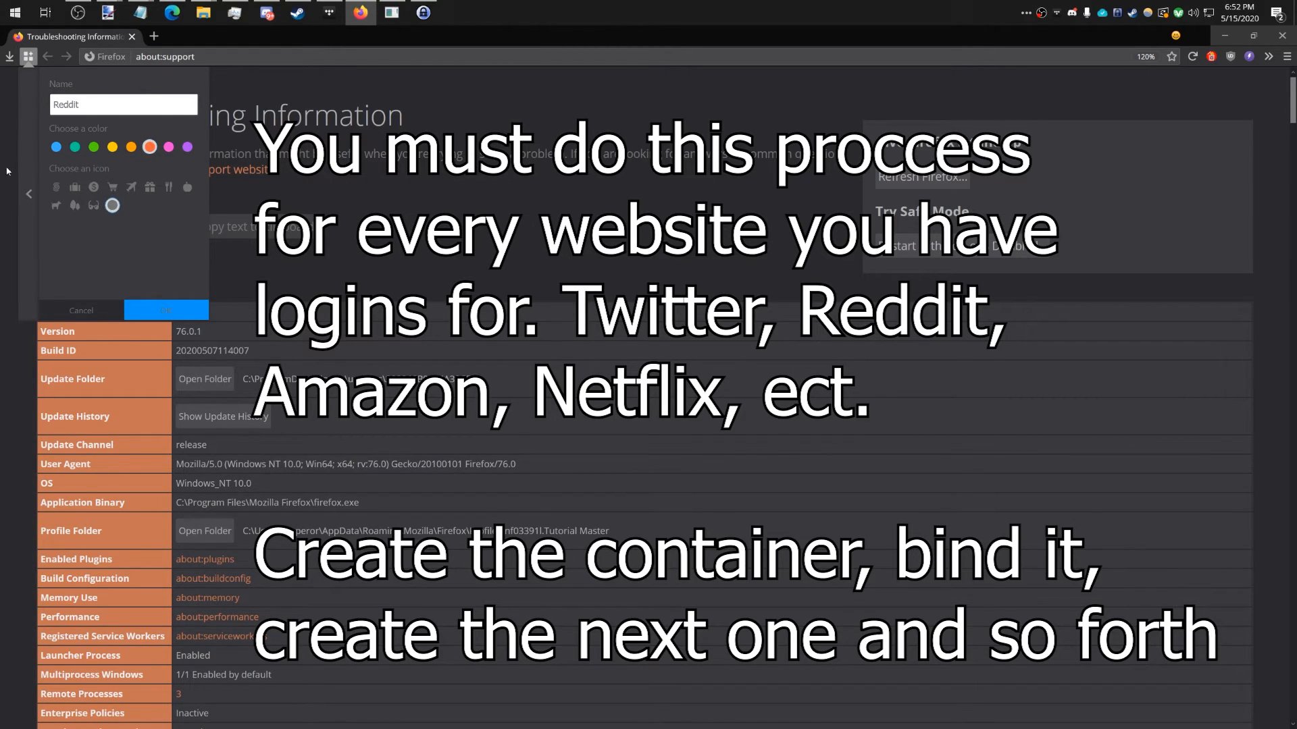
click(150, 307)
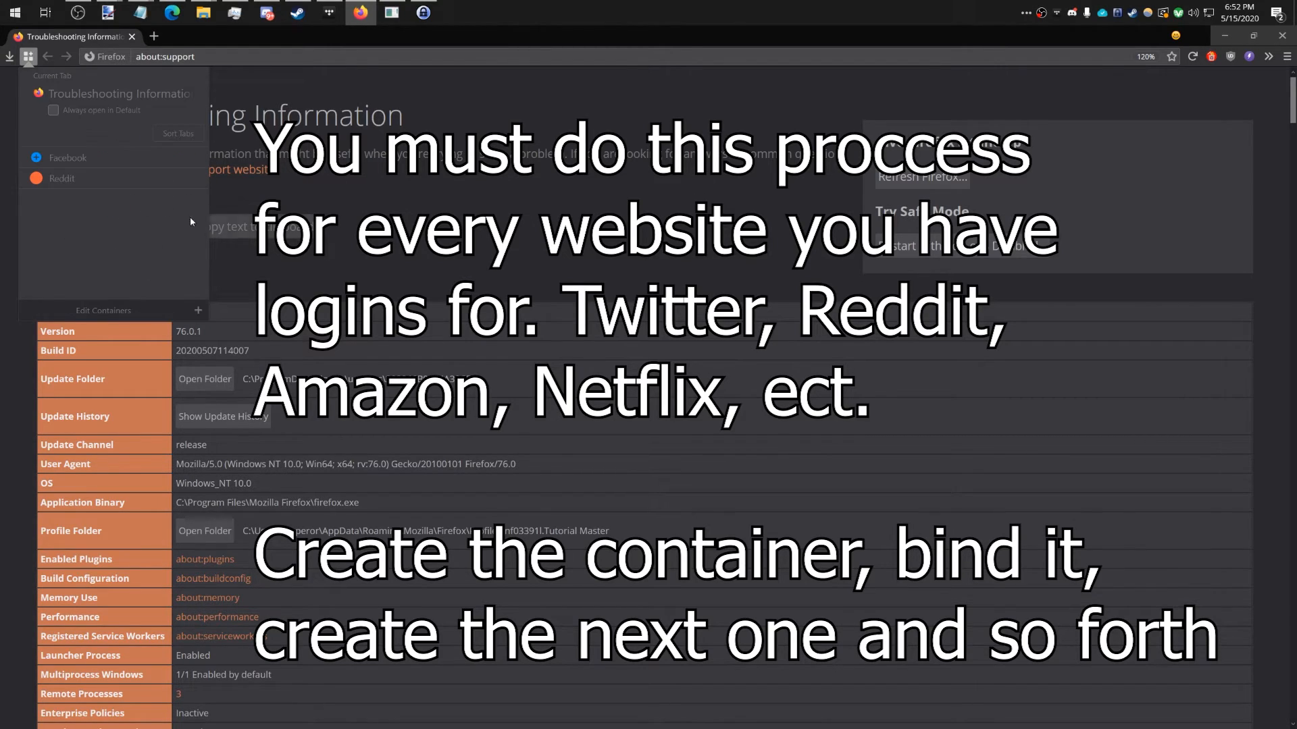
click(68, 179)
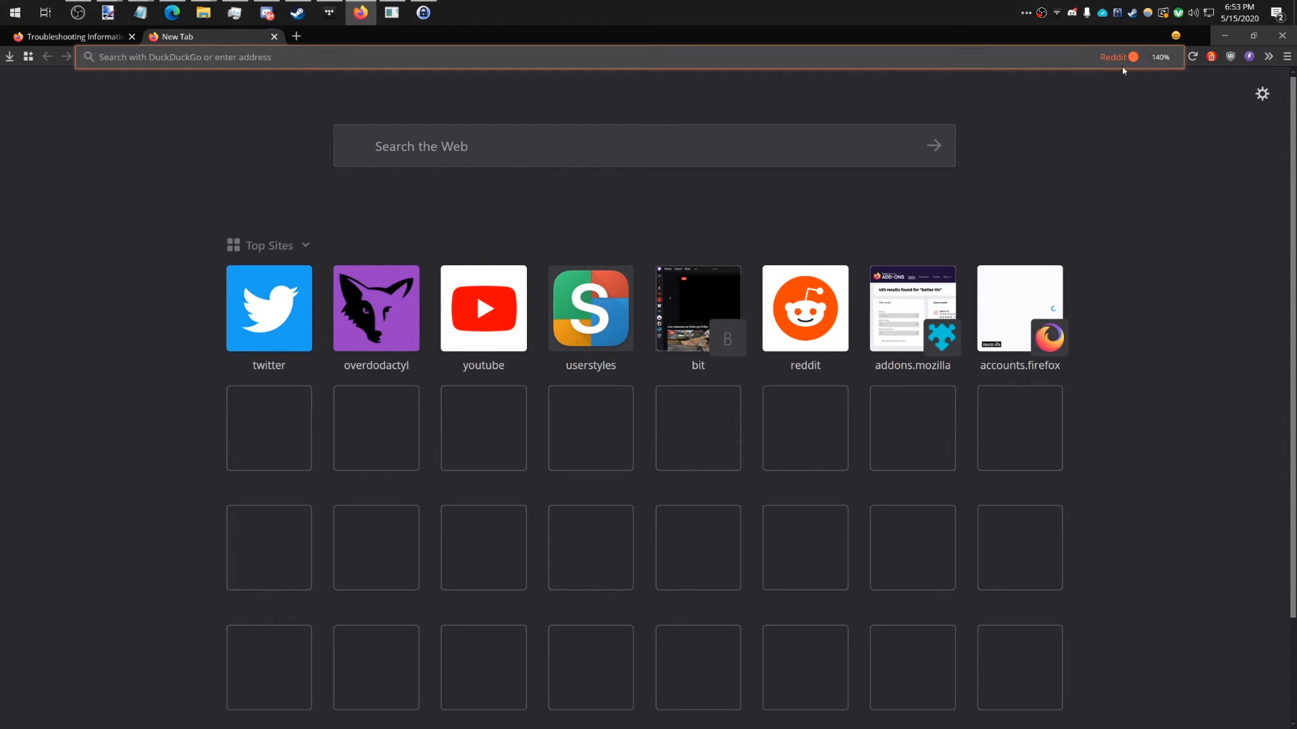
- Load reddit.com in the Reddit container and set it to always open there
text(reddit.com/)
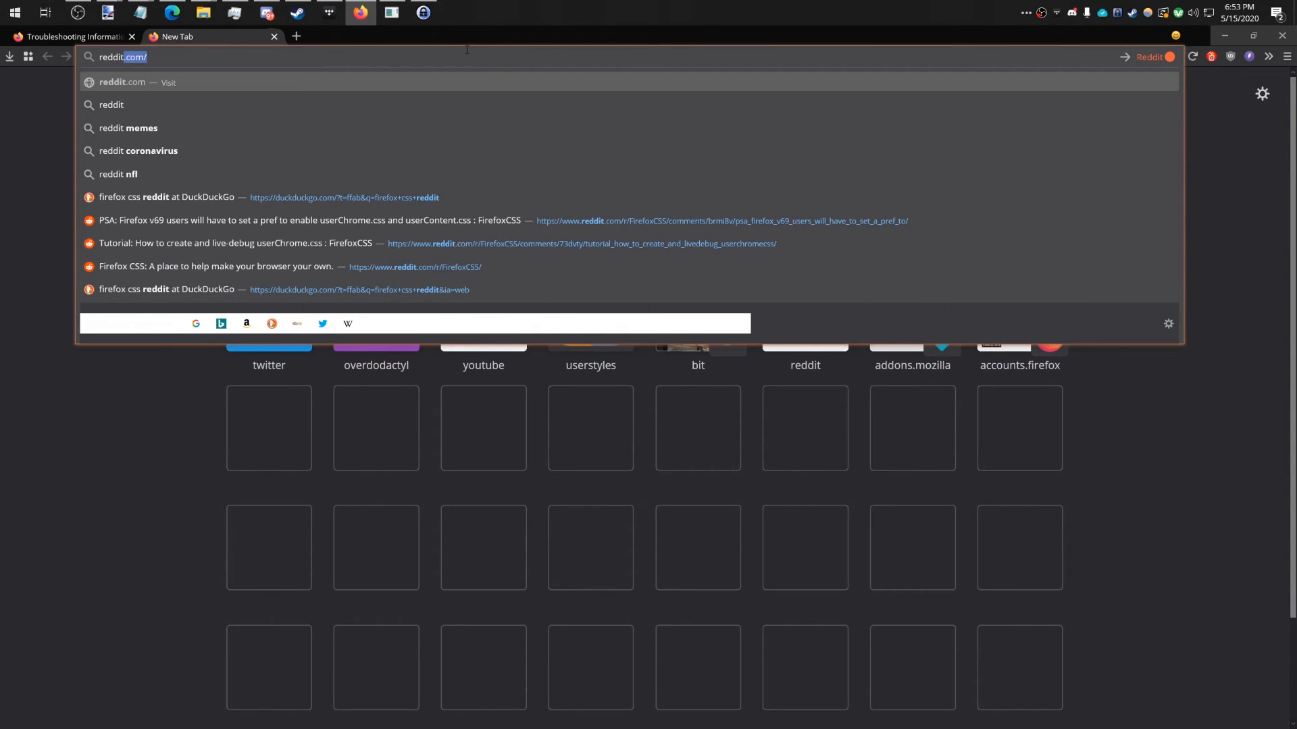
key(Return)
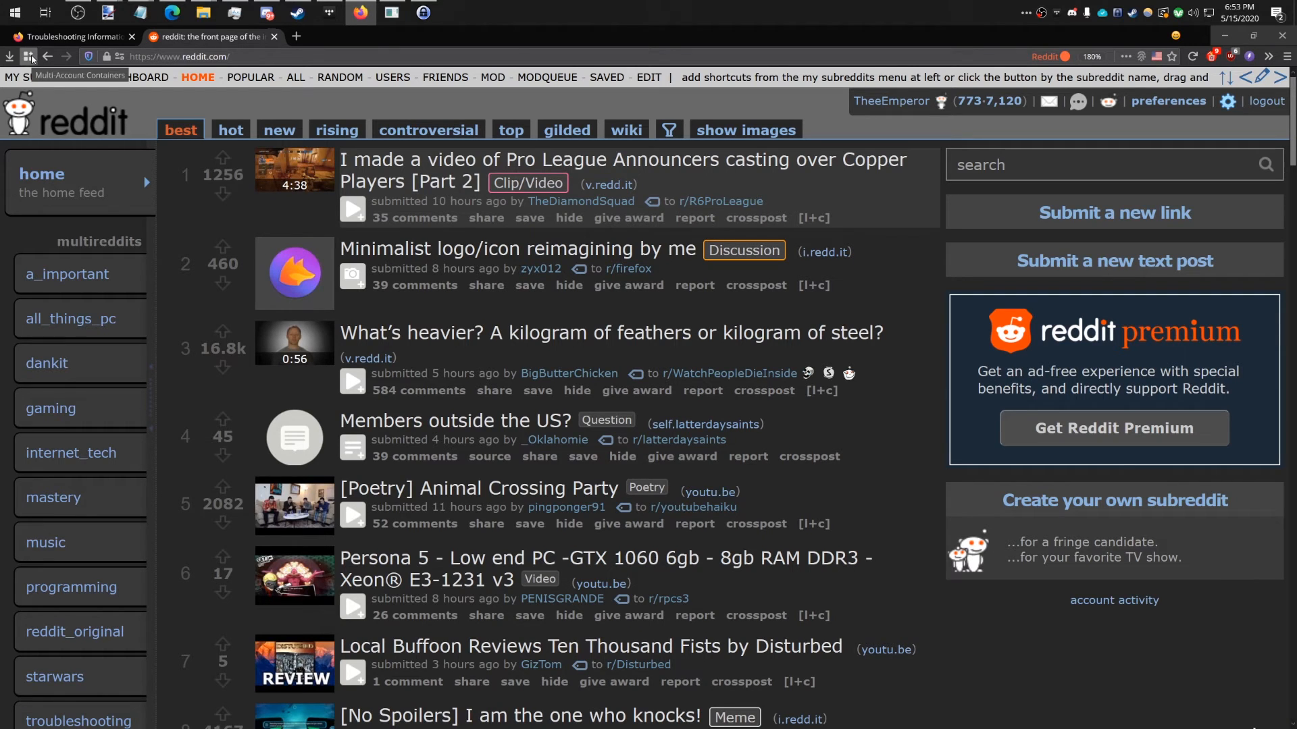
click(28, 57)
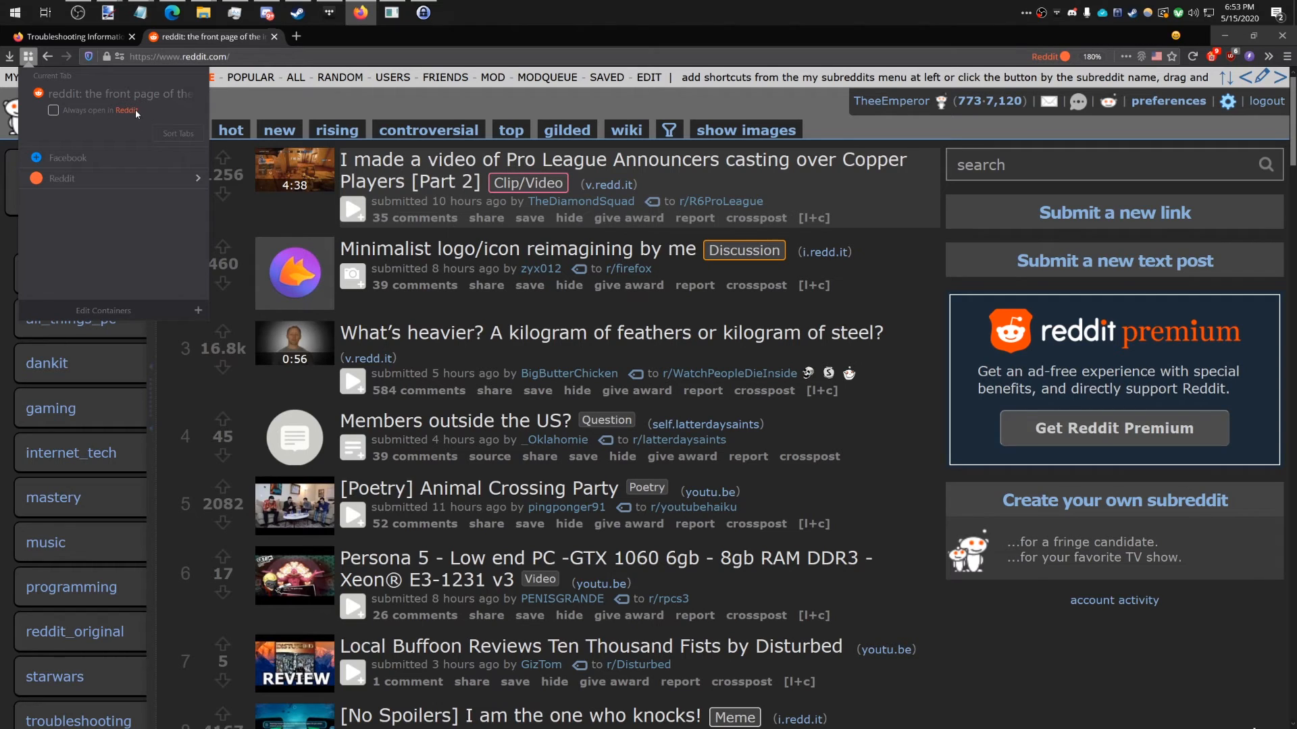
click(54, 111)
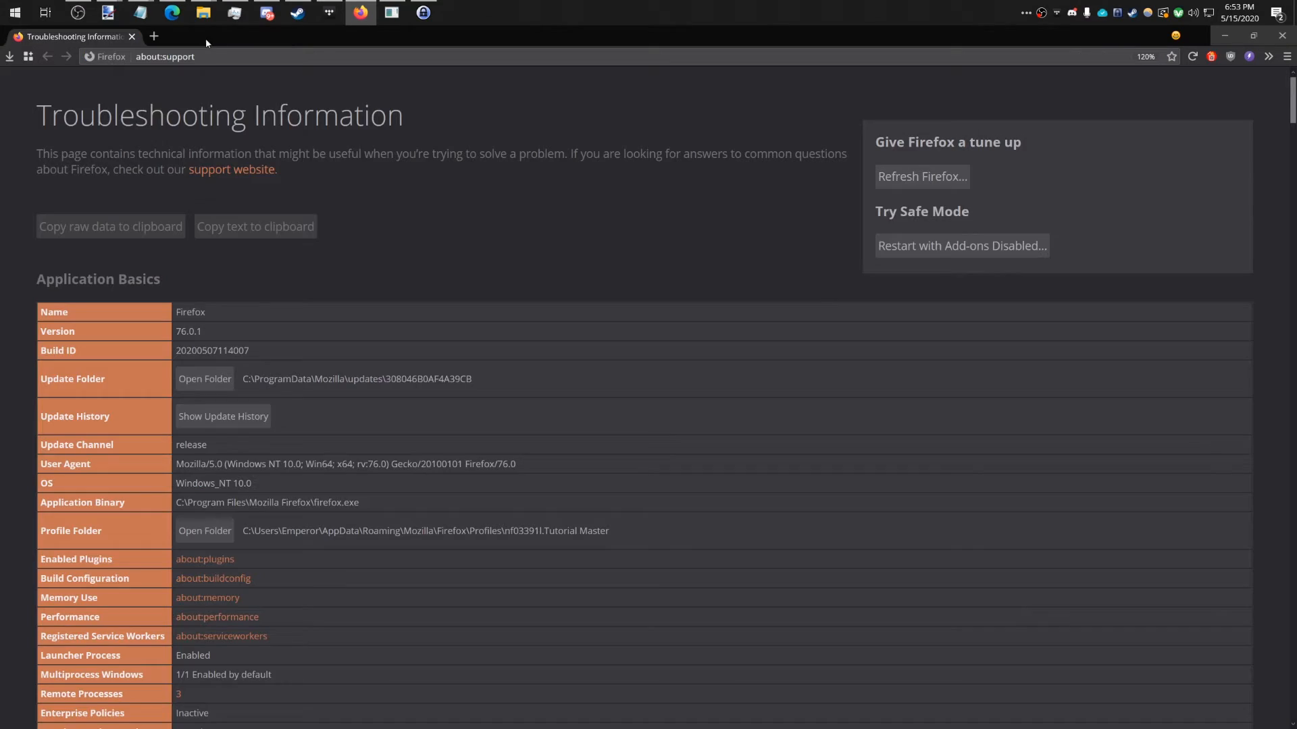
- Reopen reddit.com in a new tab, load it in the Reddit container, and browse the feed
click(153, 37)
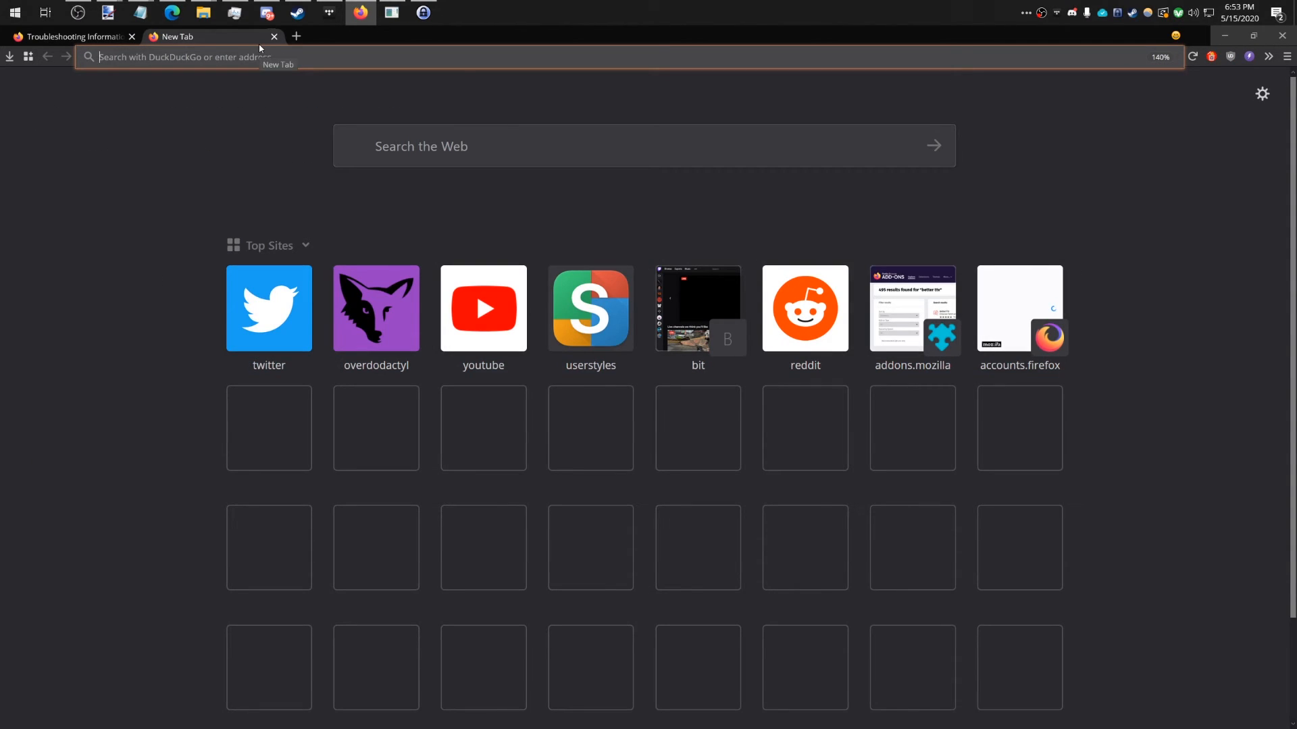
text(reddit.com%2F&cookieStoreId=firefox-container-7)
key(Return)
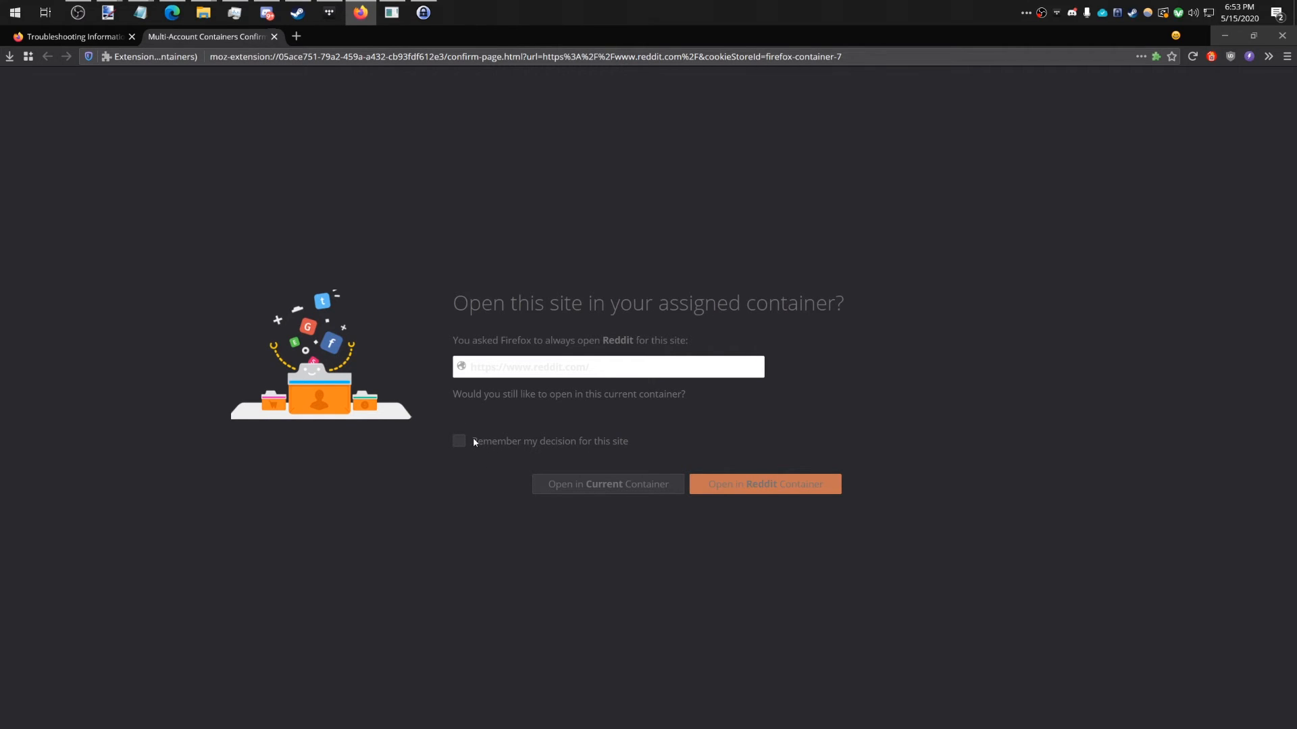
click(755, 486)
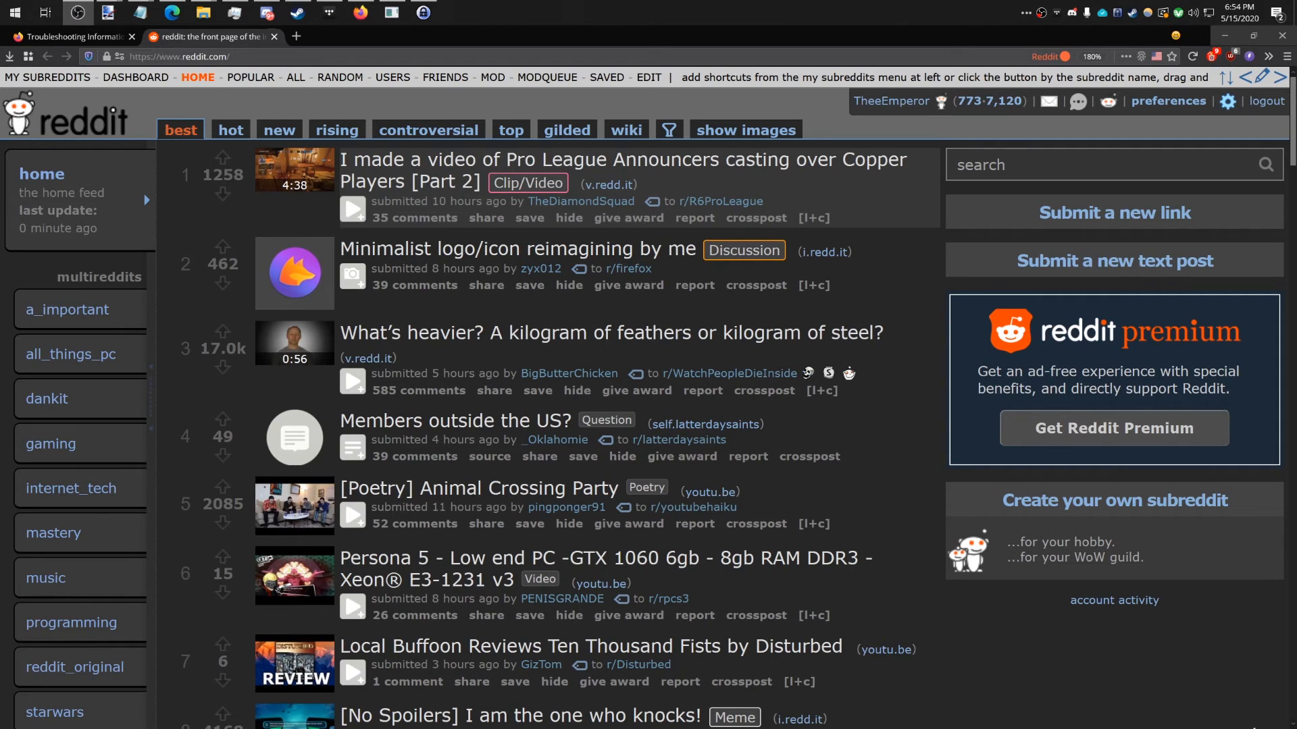
key(j)
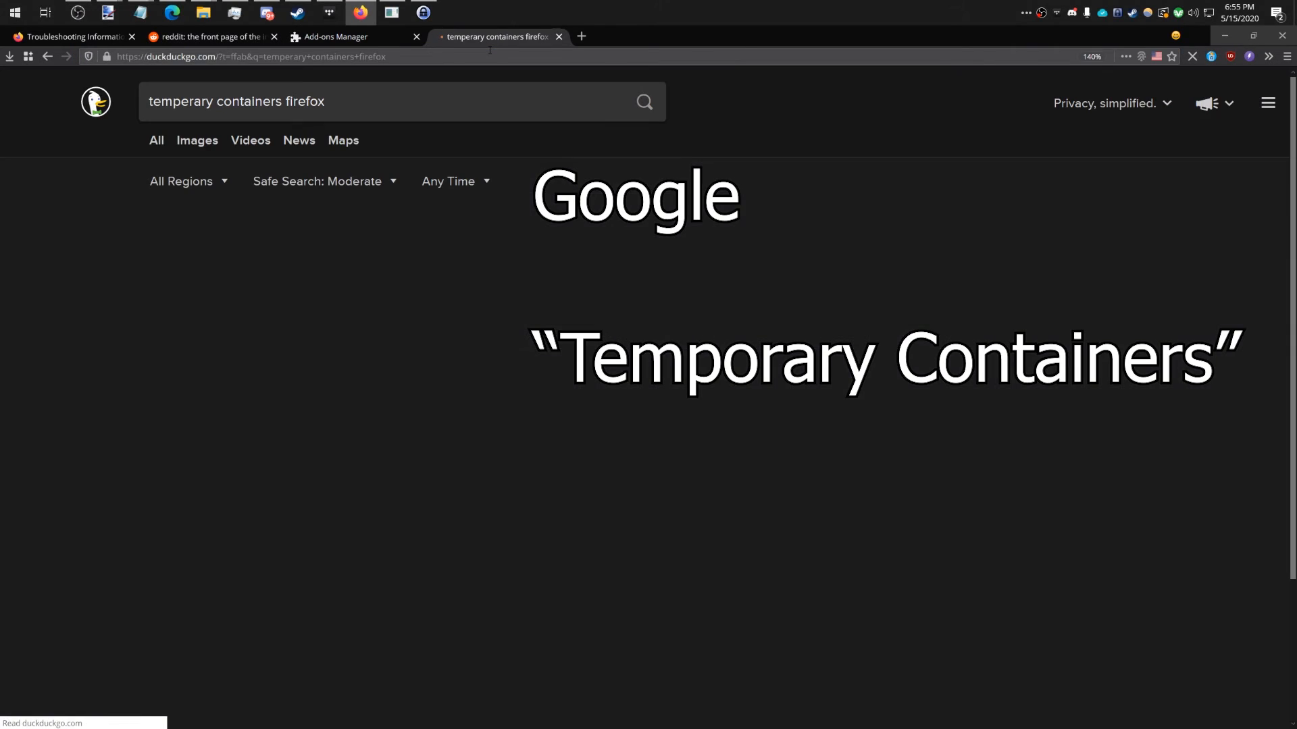
click(439, 297)
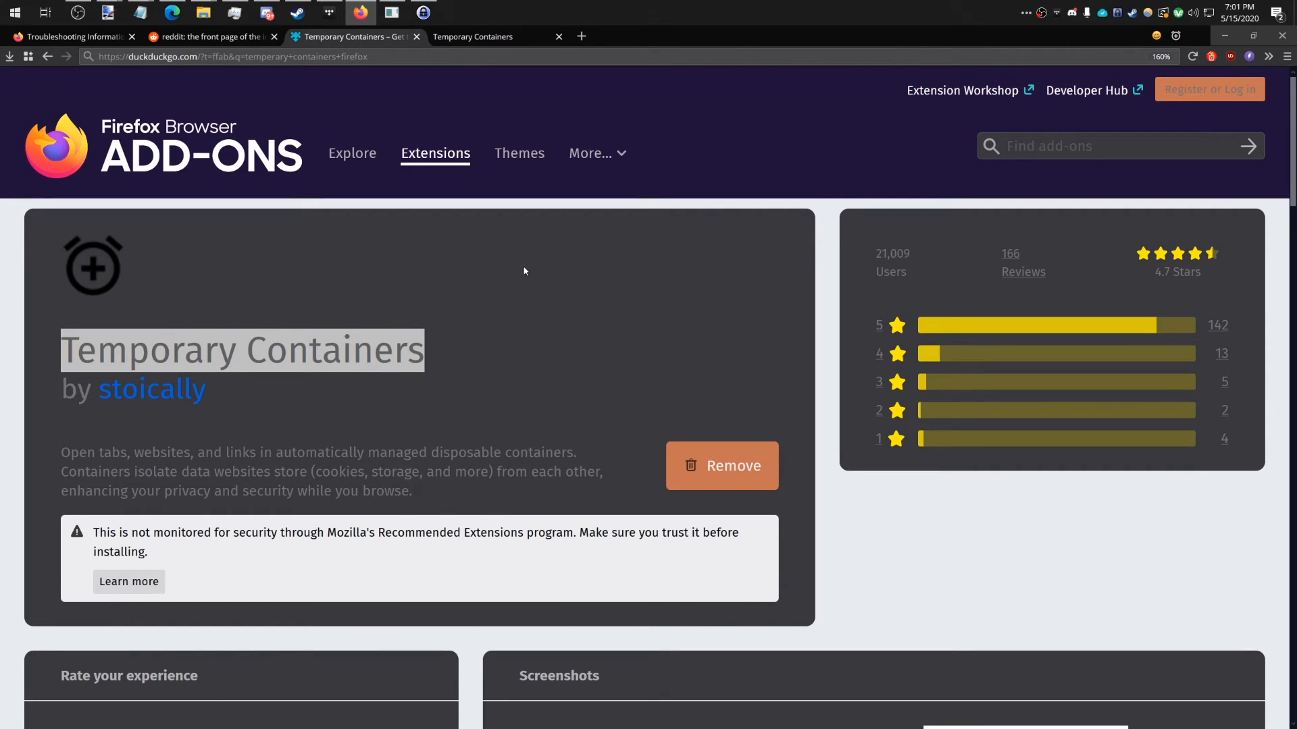
- Turn on Temporary Containers' 'Show popup when clicking the toolbar icon' option
click(475, 37)
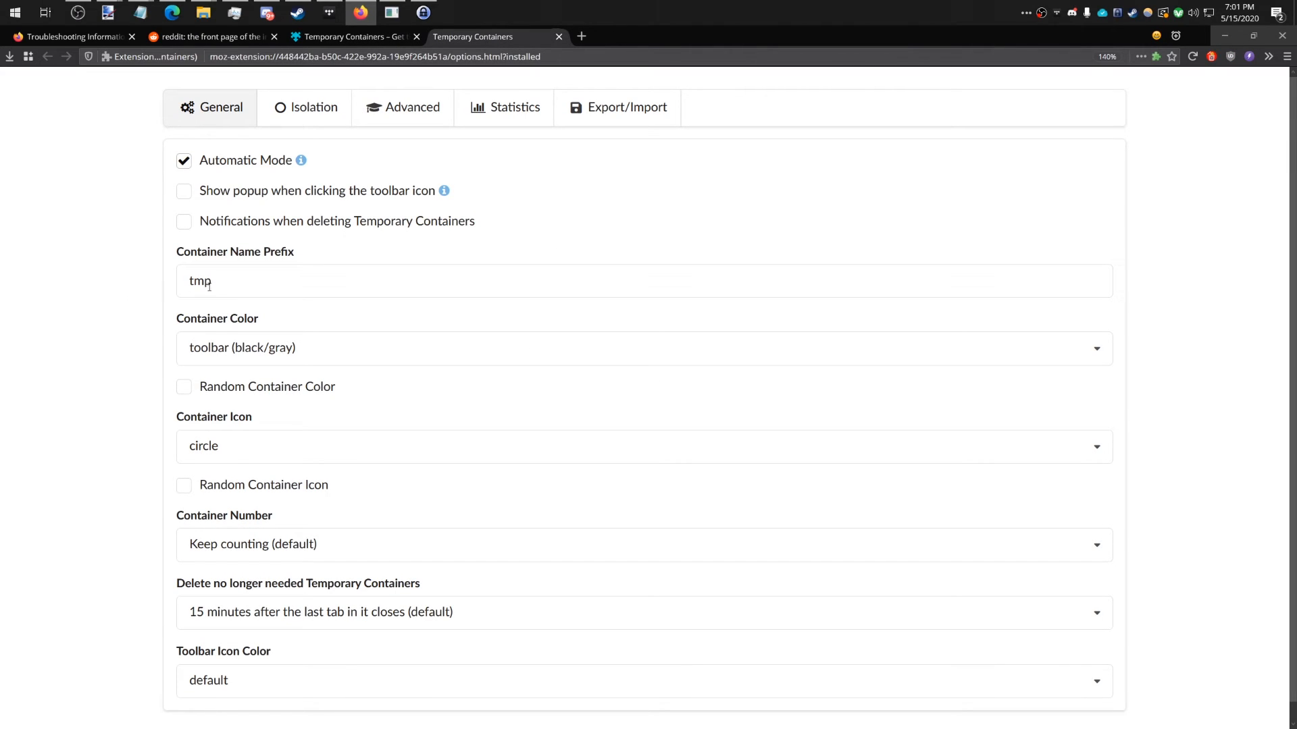
click(184, 192)
click(295, 111)
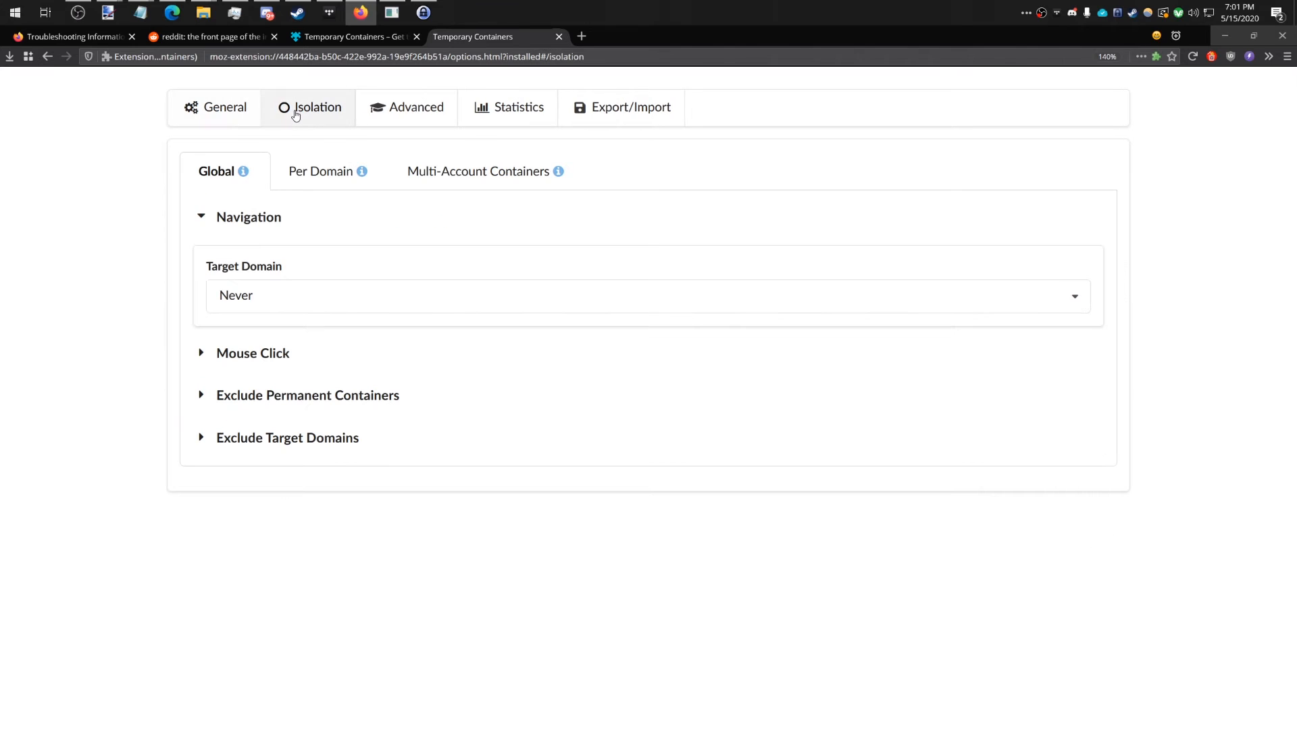
click(221, 440)
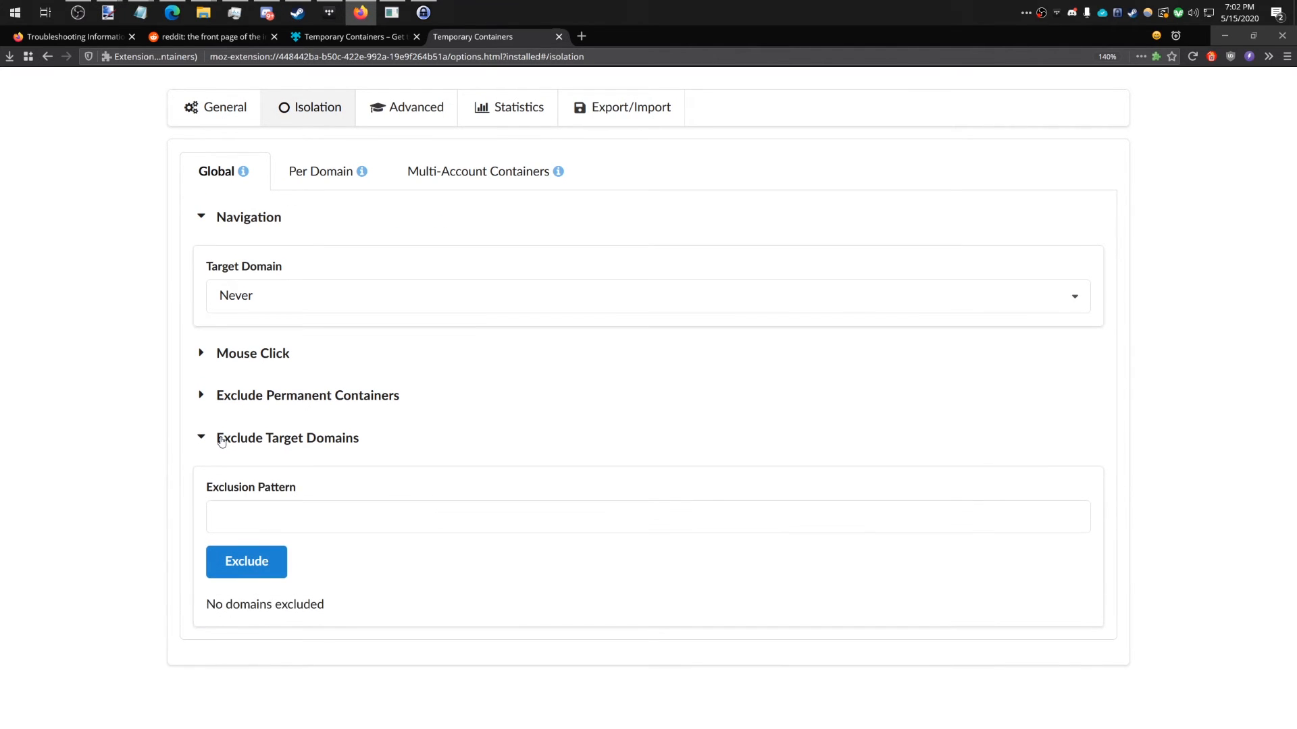
- Exclude paypal.com and twich.tv from Temporary Containers' global isolation
click(341, 531)
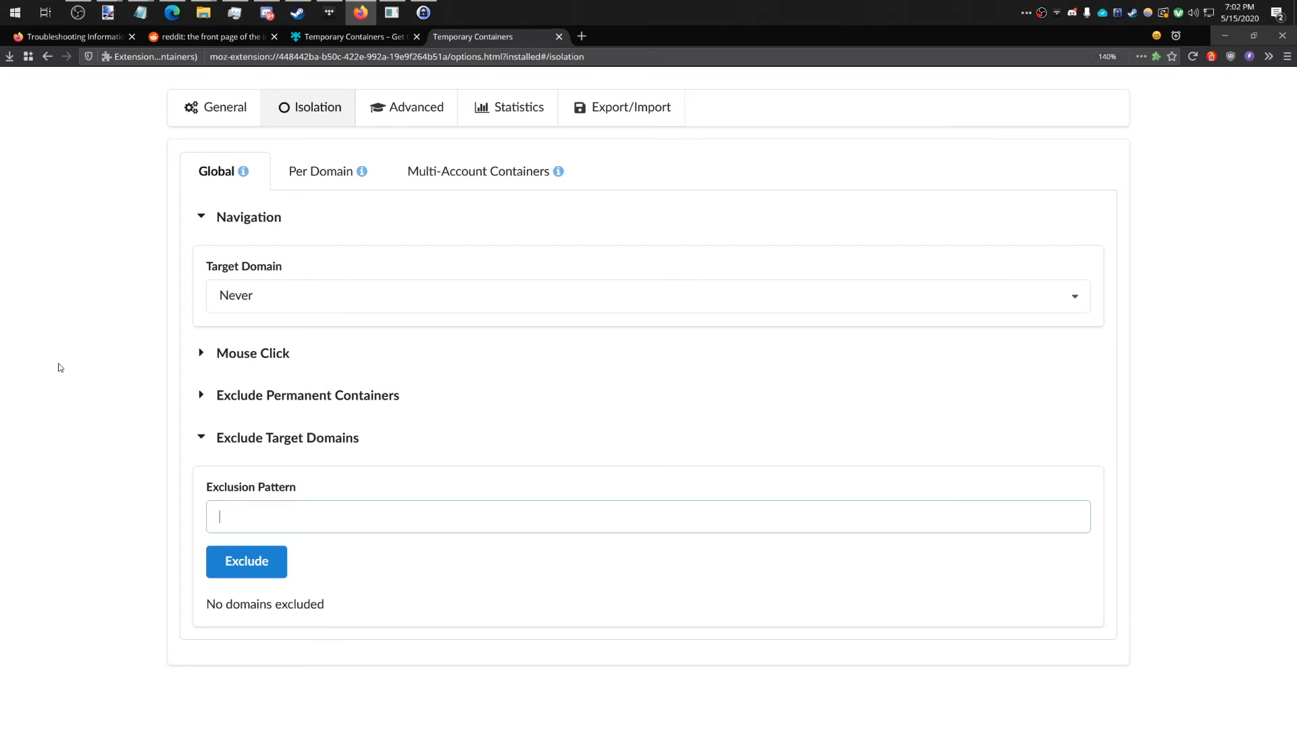
text(paypal.com)
click(237, 567)
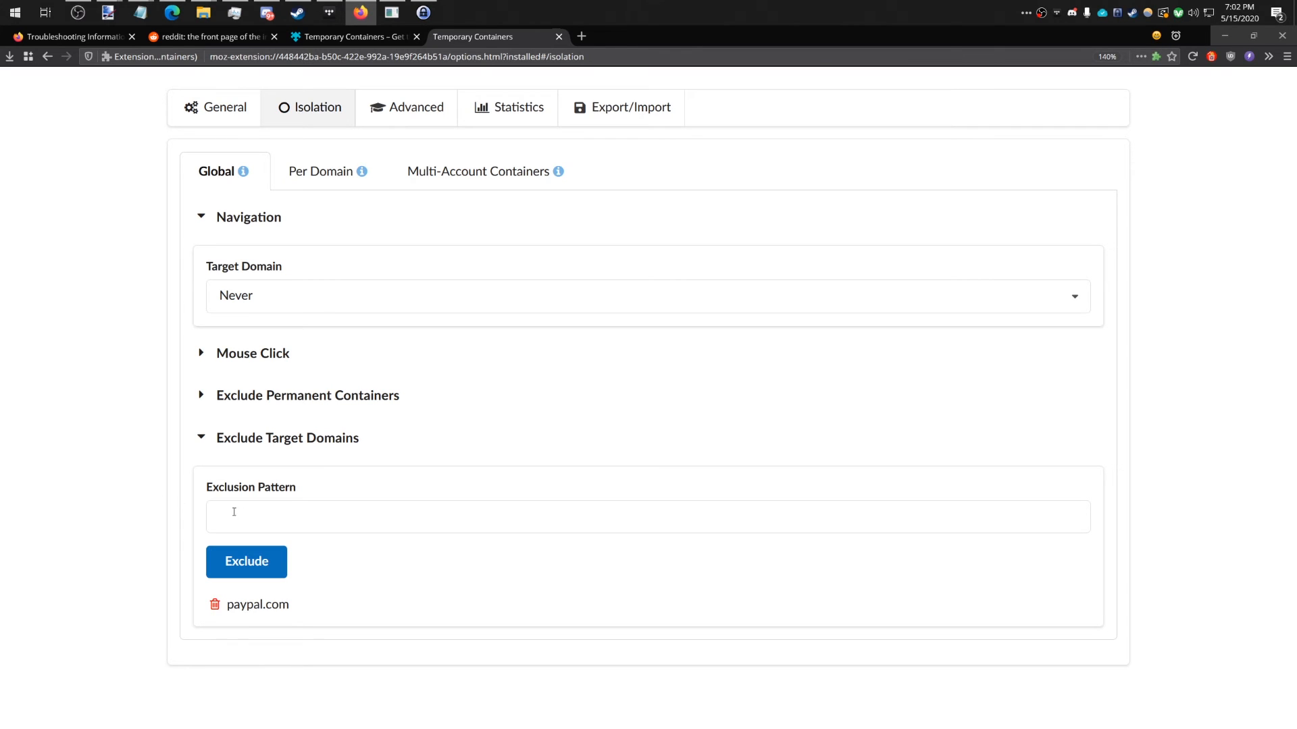
click(266, 523)
text(twich.tv)
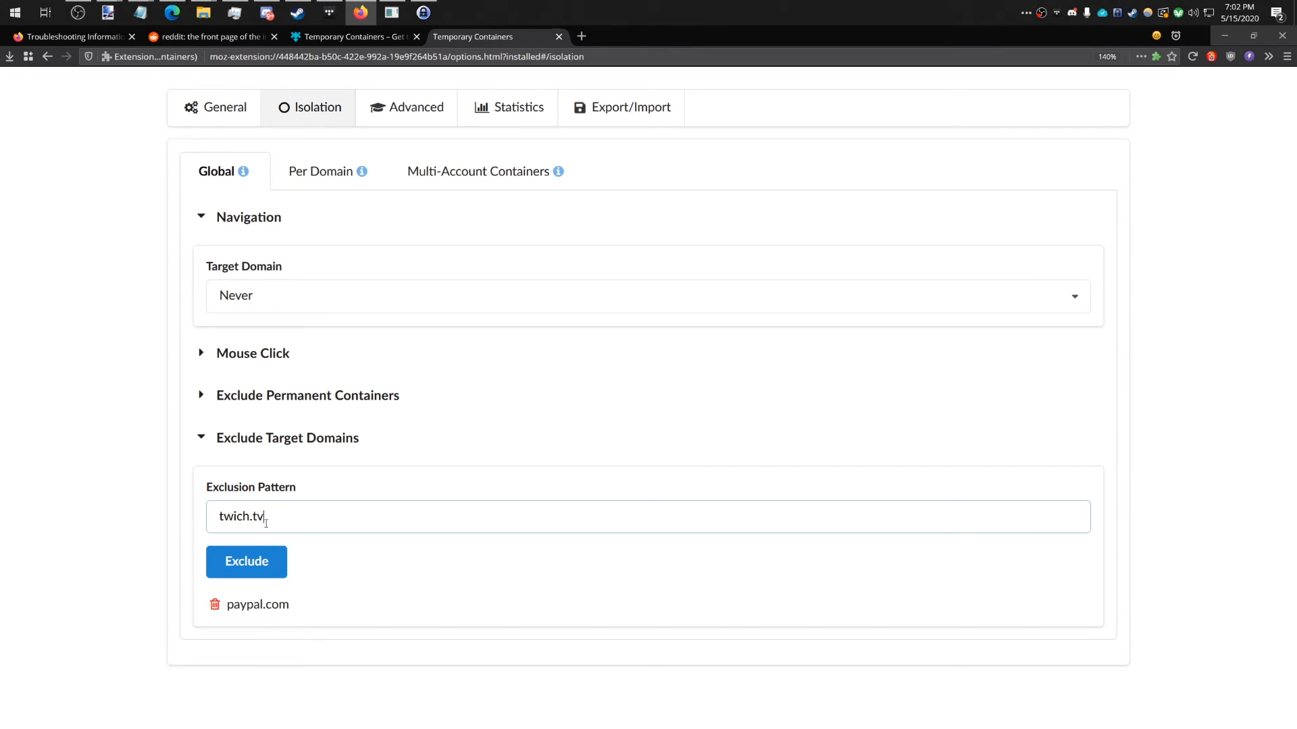
key(Return)
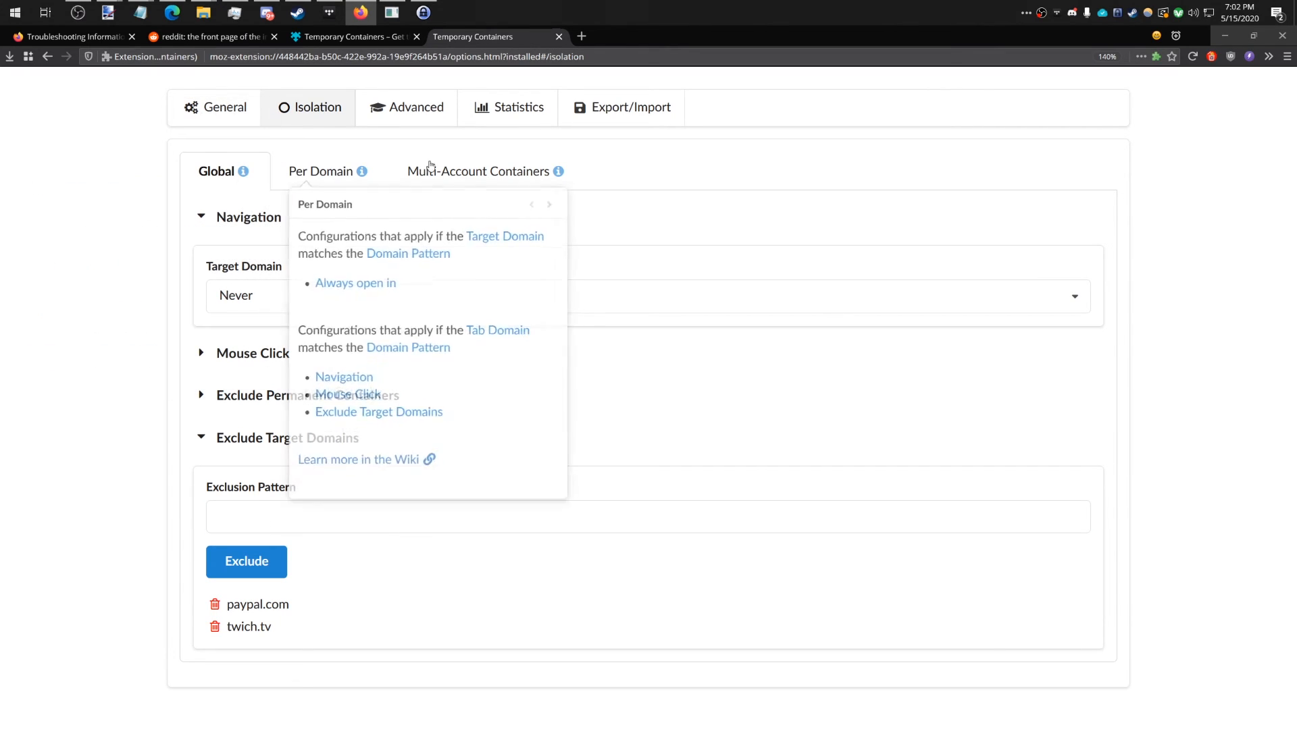
click(514, 176)
click(301, 226)
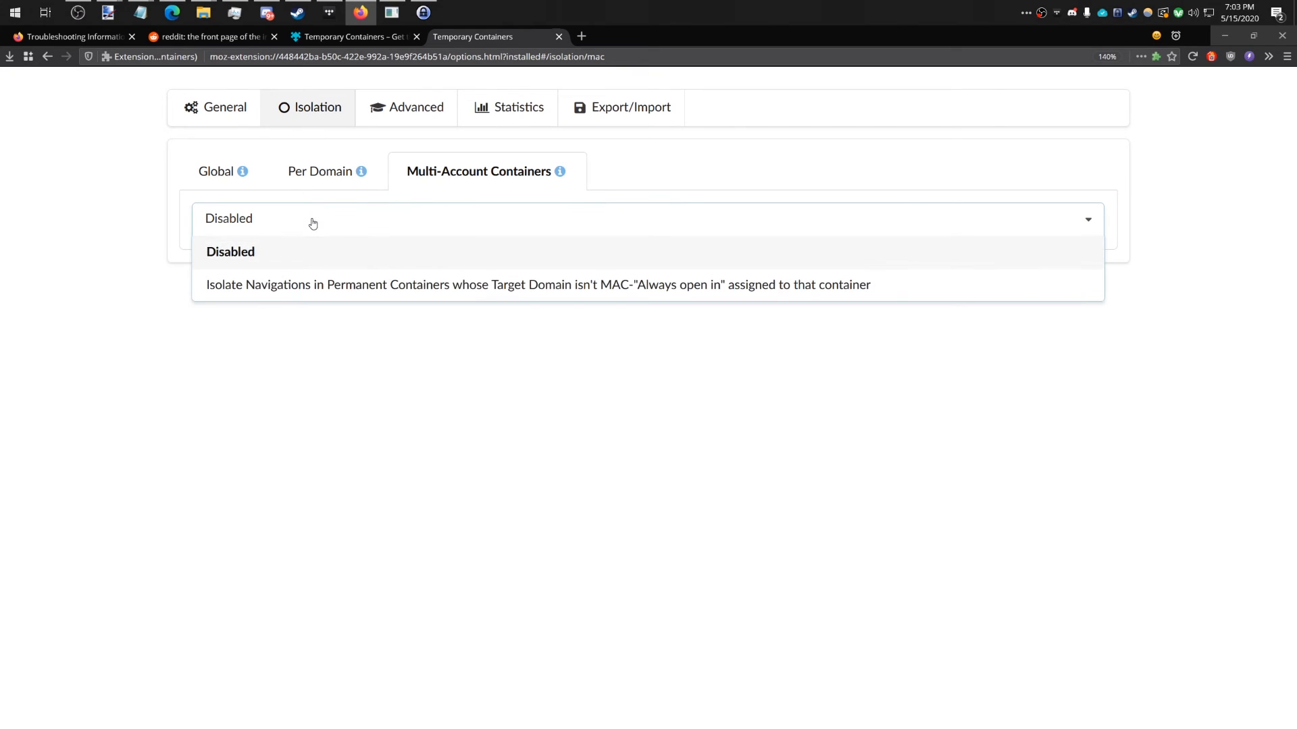
- Isolate navigations in permanent containers, then open a new tab in temporary container tmp2
click(326, 284)
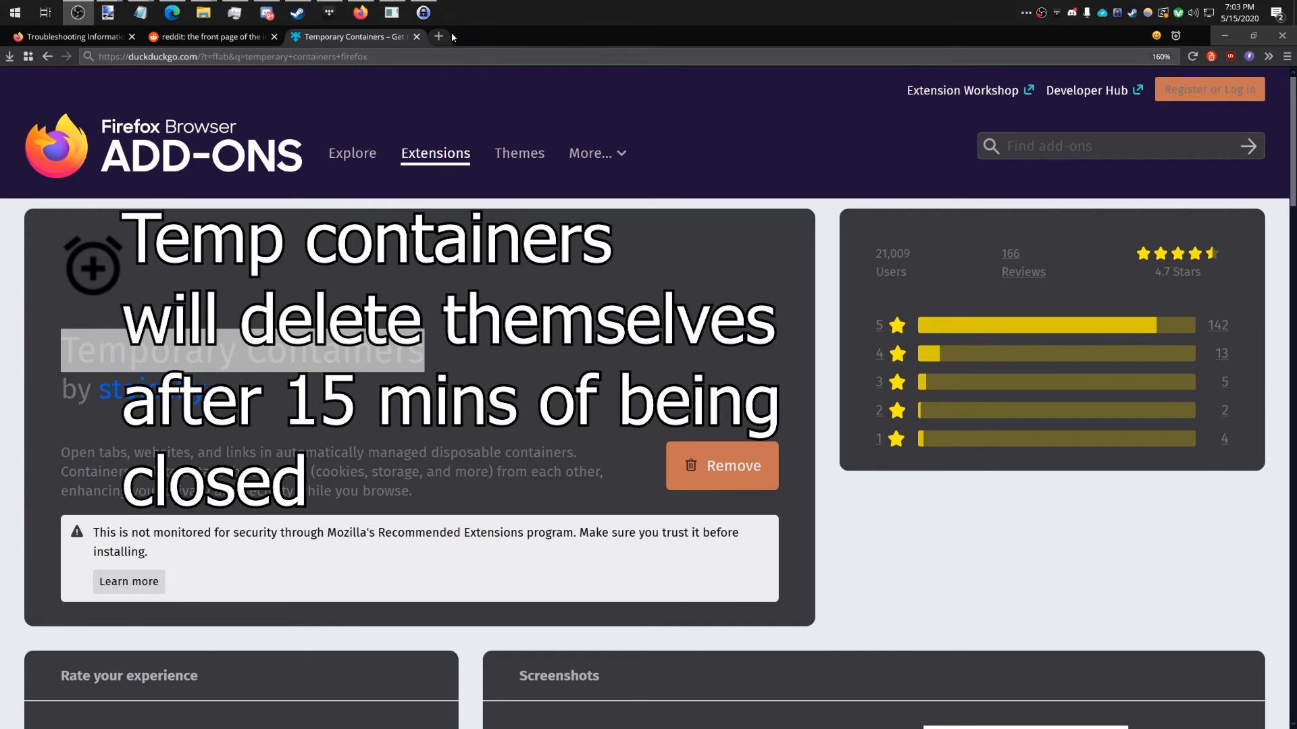
click(439, 36)
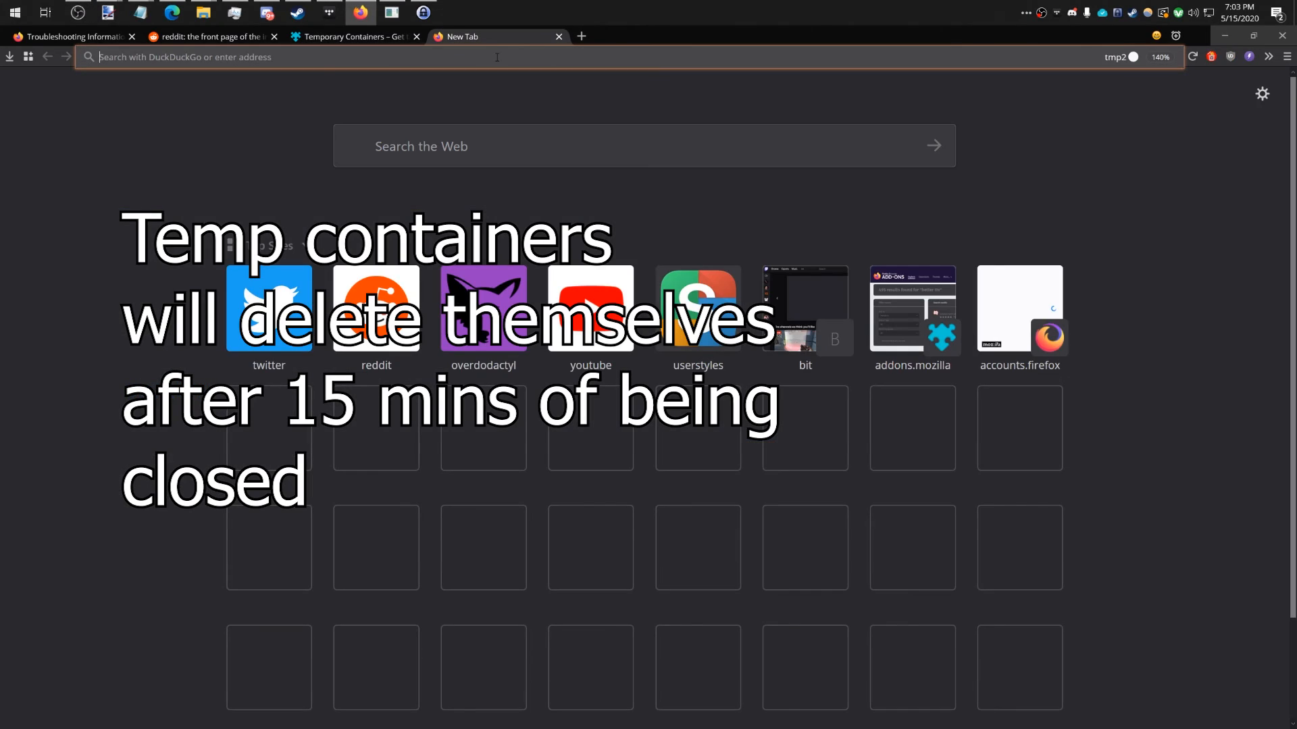
click(497, 57)
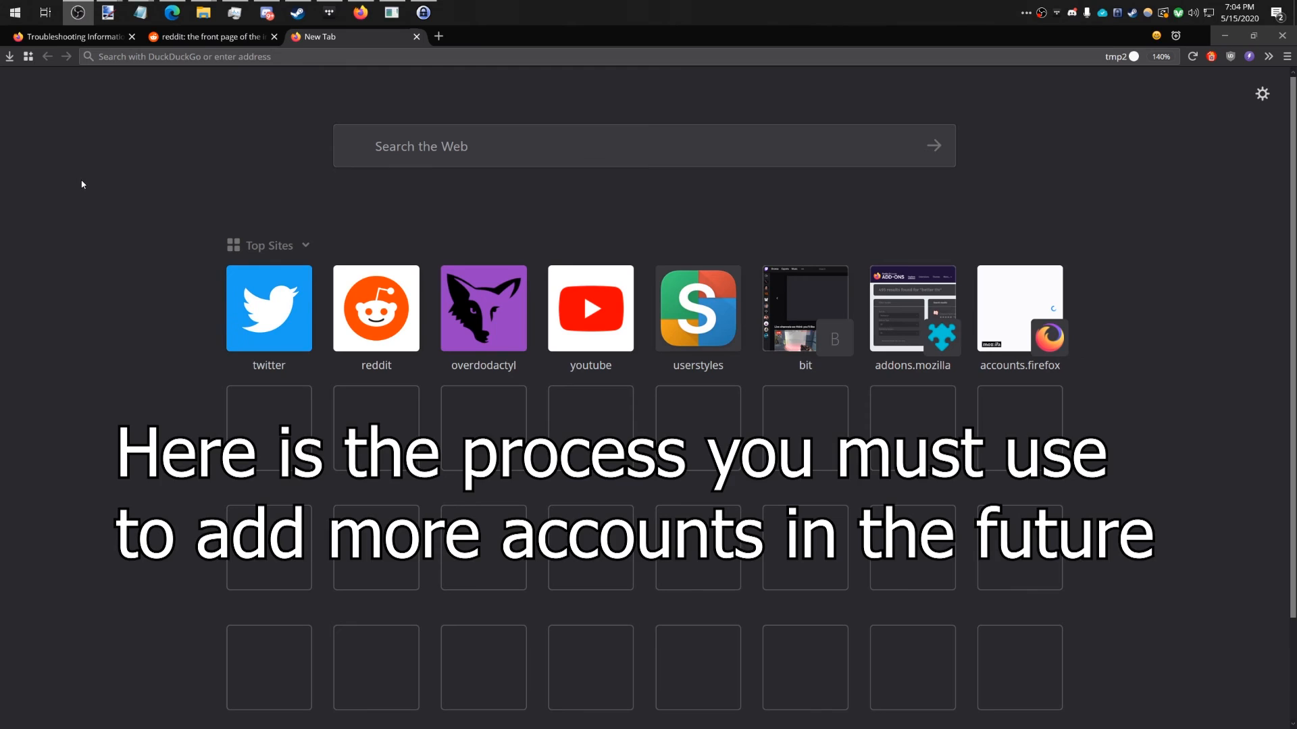
- Disable the Temporary Containers extension in the Add-ons Manager
click(28, 56)
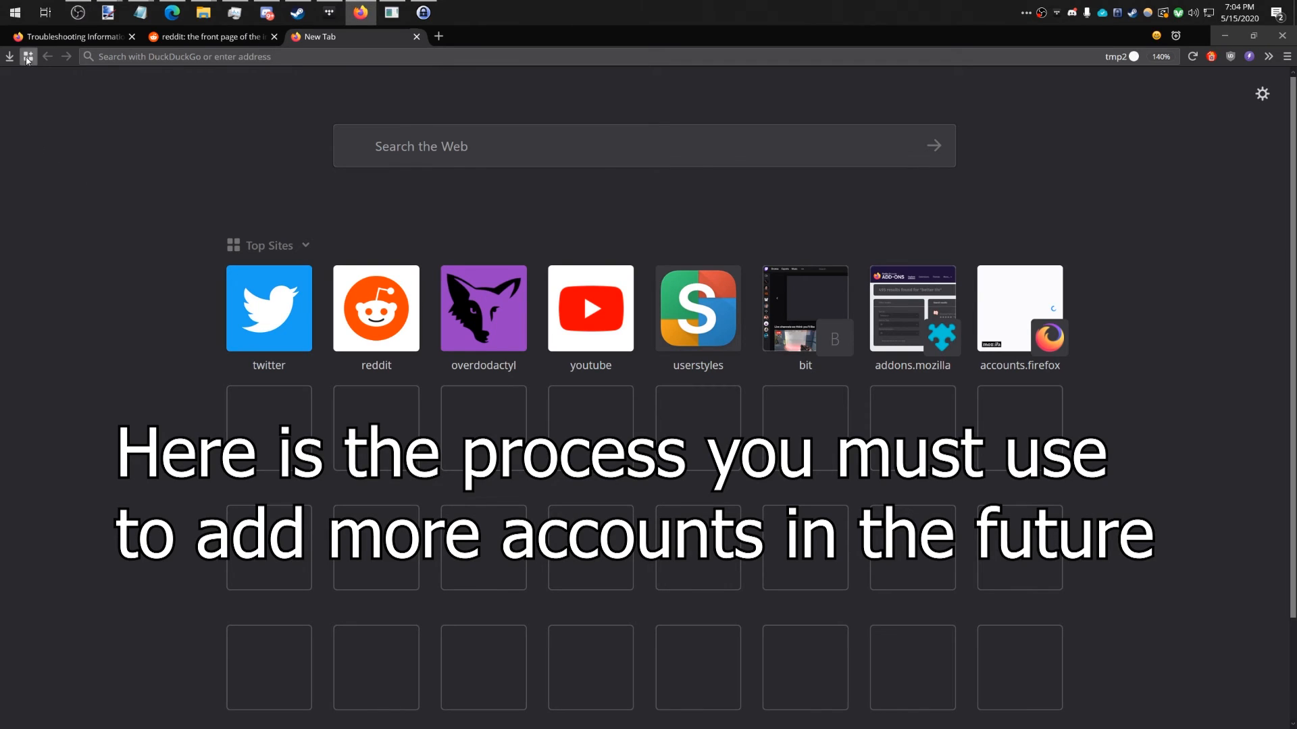
click(265, 132)
key(ctrl+shift+a)
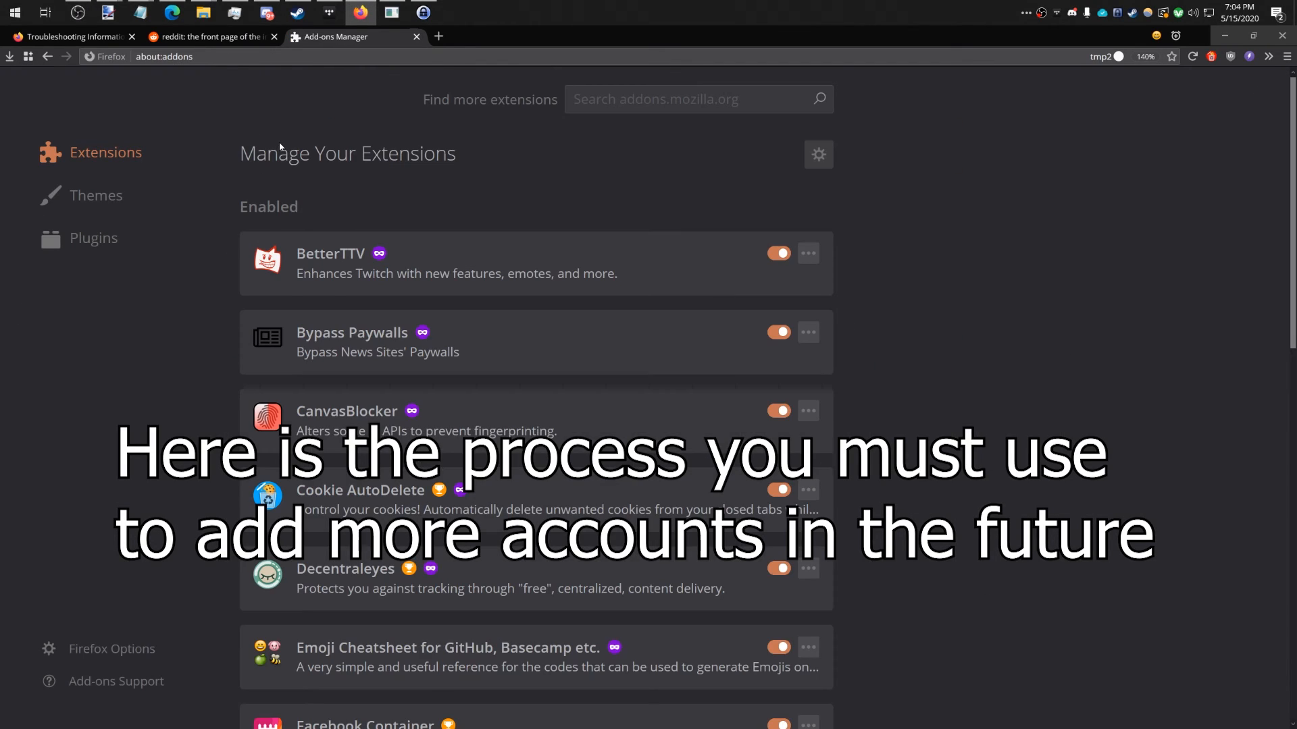
scroll(454, 329, down, 10)
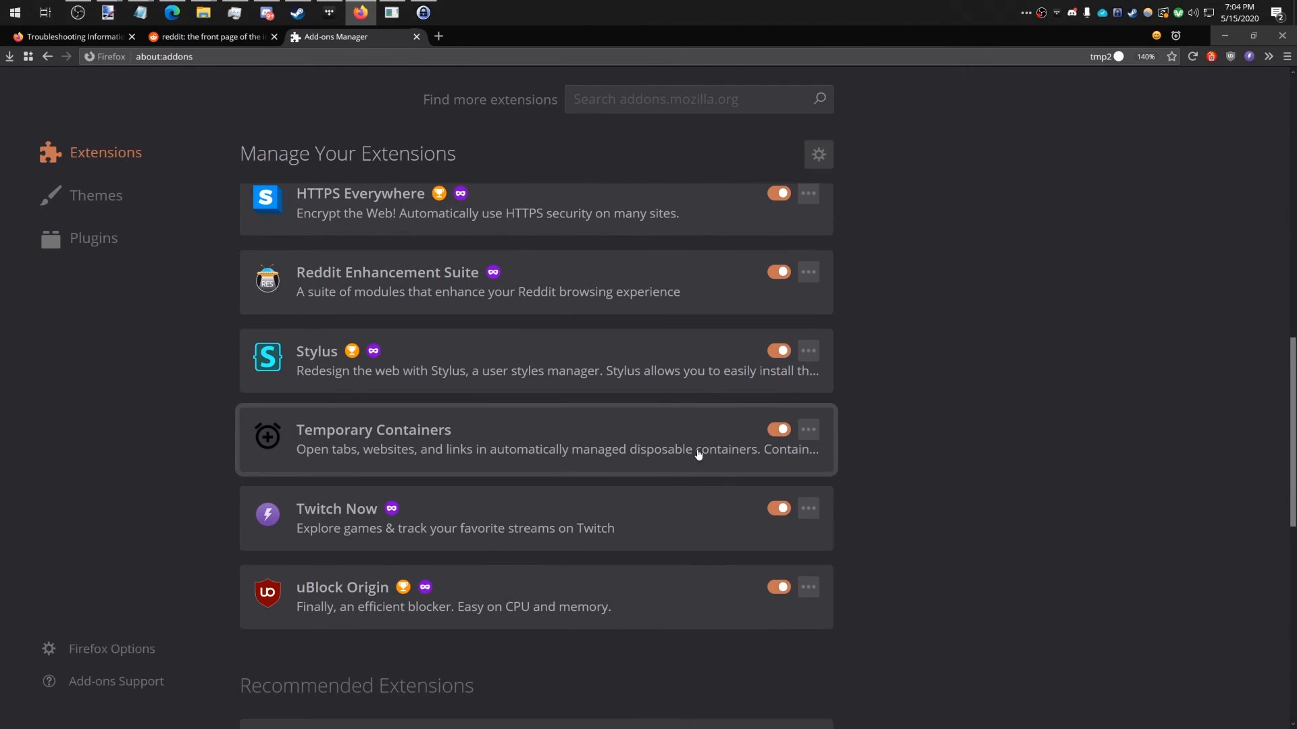
click(782, 431)
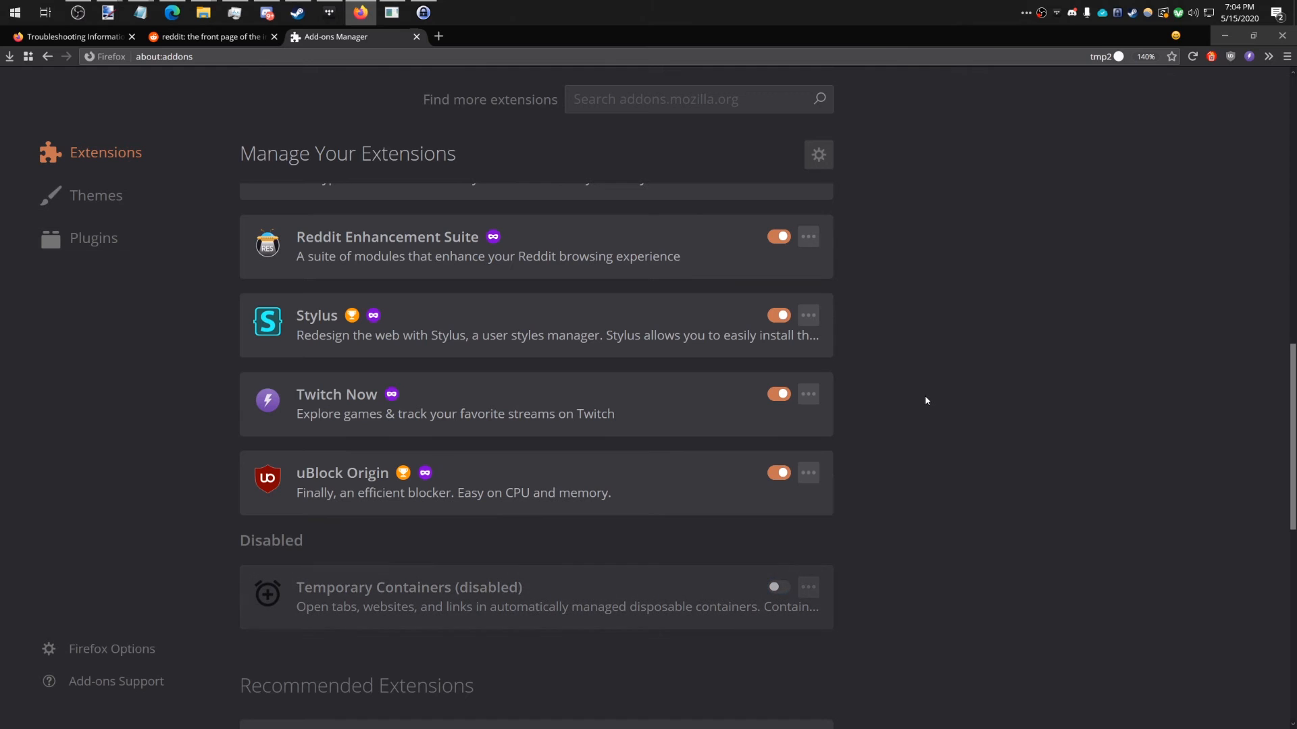
click(28, 56)
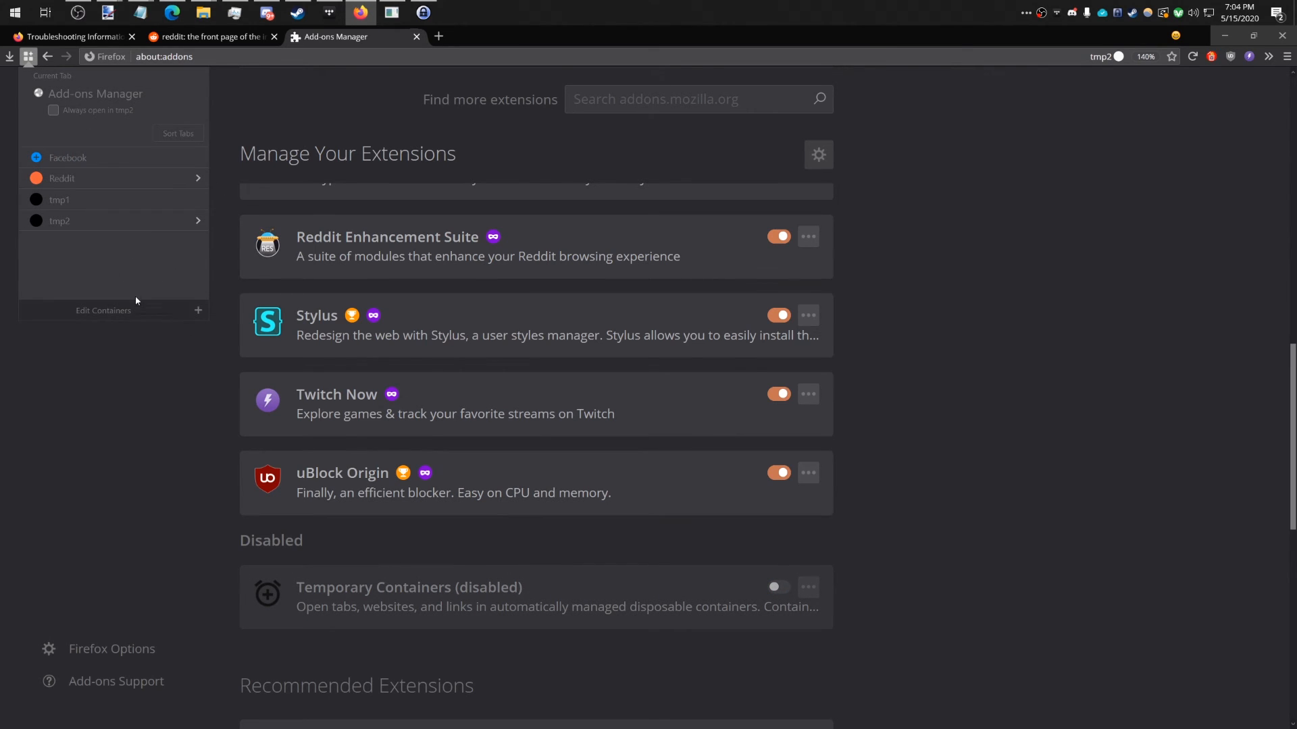
- Create a Twitch container, load twitch.tv in it, and tick 'Always open in Twitch'
click(198, 310)
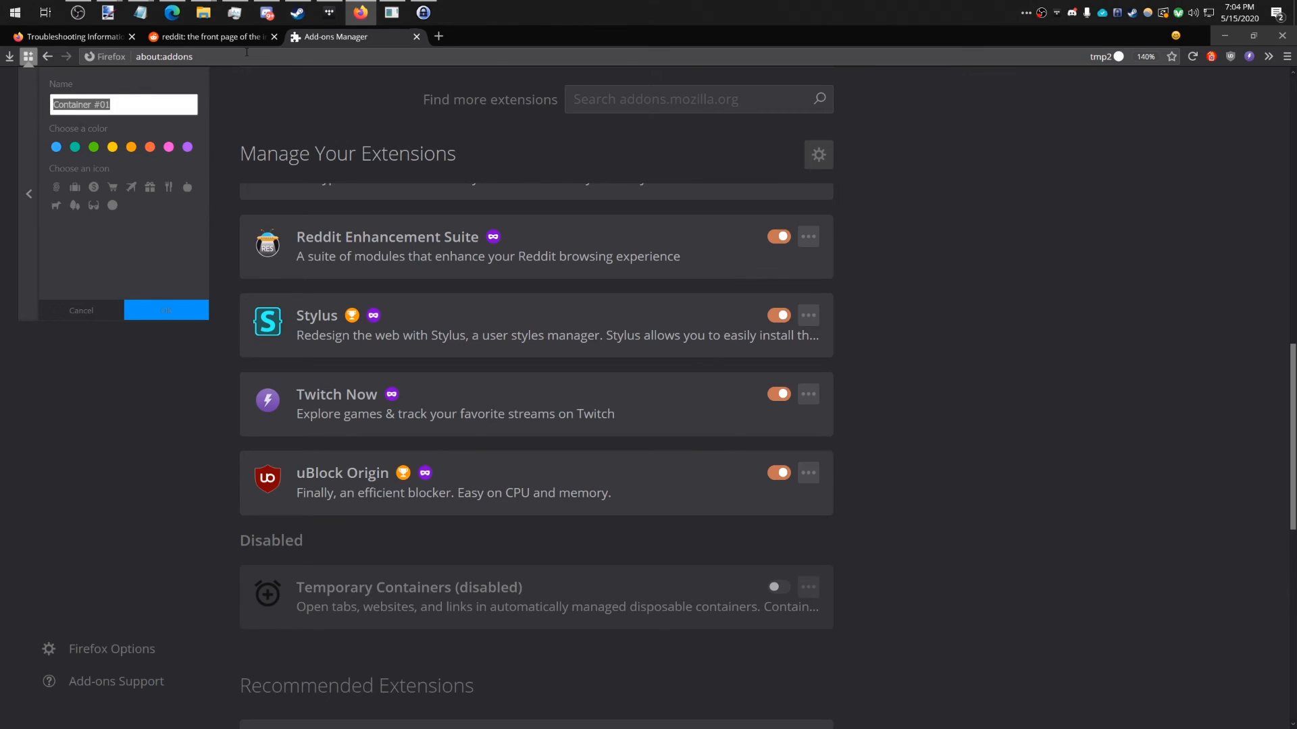
text(Twitch)
key(Return)
click(199, 241)
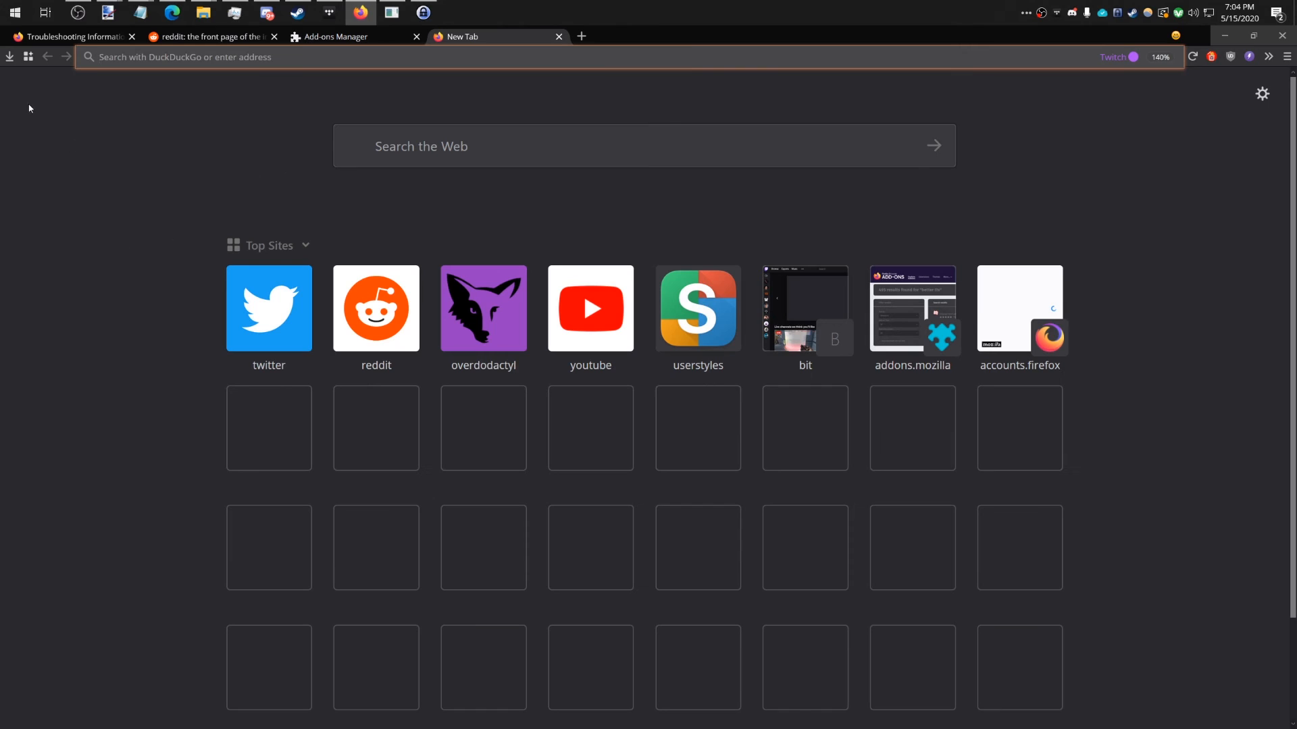
text(twitch.)
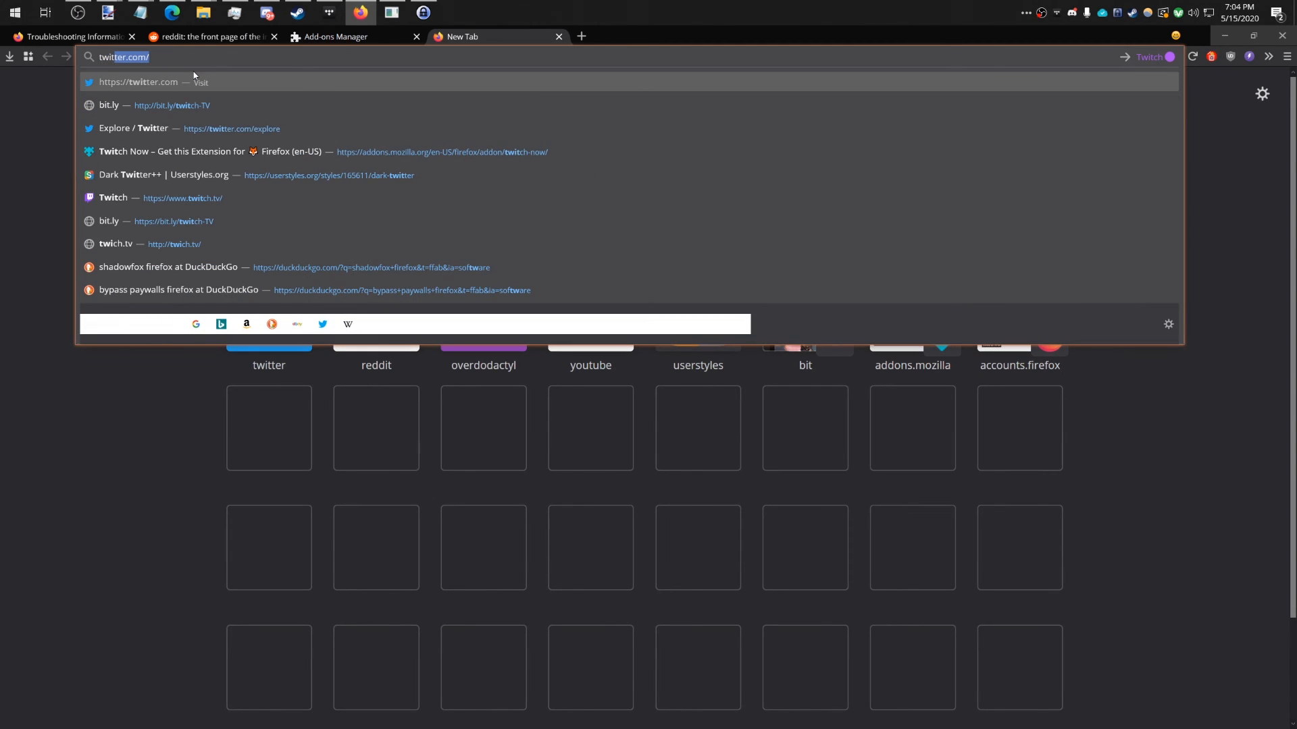
text(tv)
key(Return)
click(28, 56)
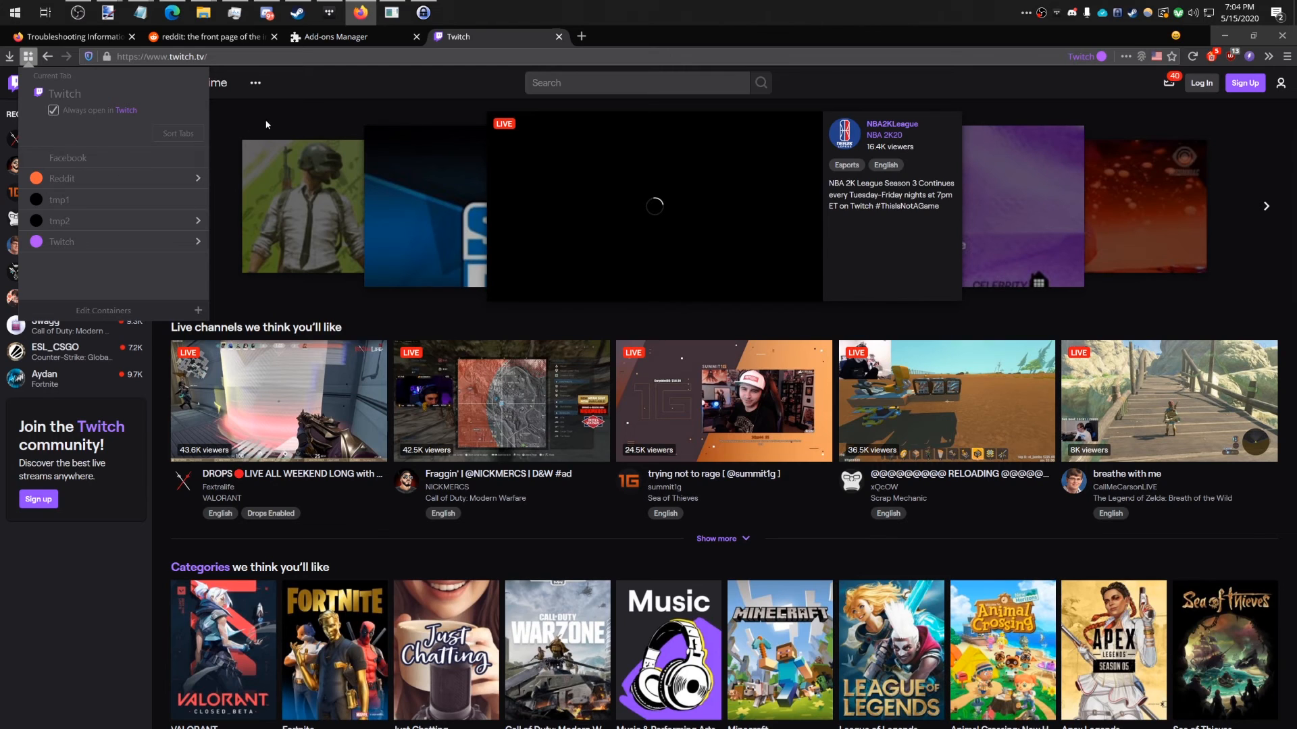
click(1201, 84)
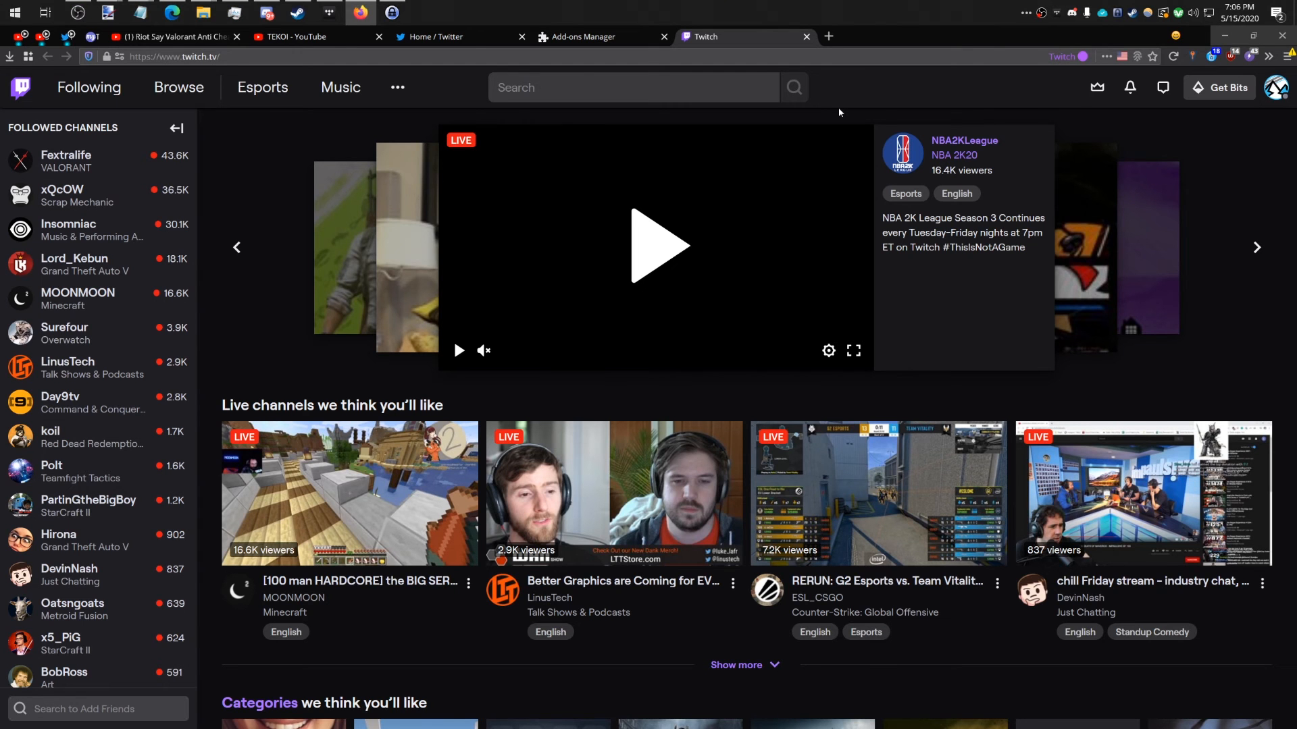
- Close the Add-ons Manager tab and open BetterTTV Settings from the Twitch account menu
key(ctrl+shift+Tab)
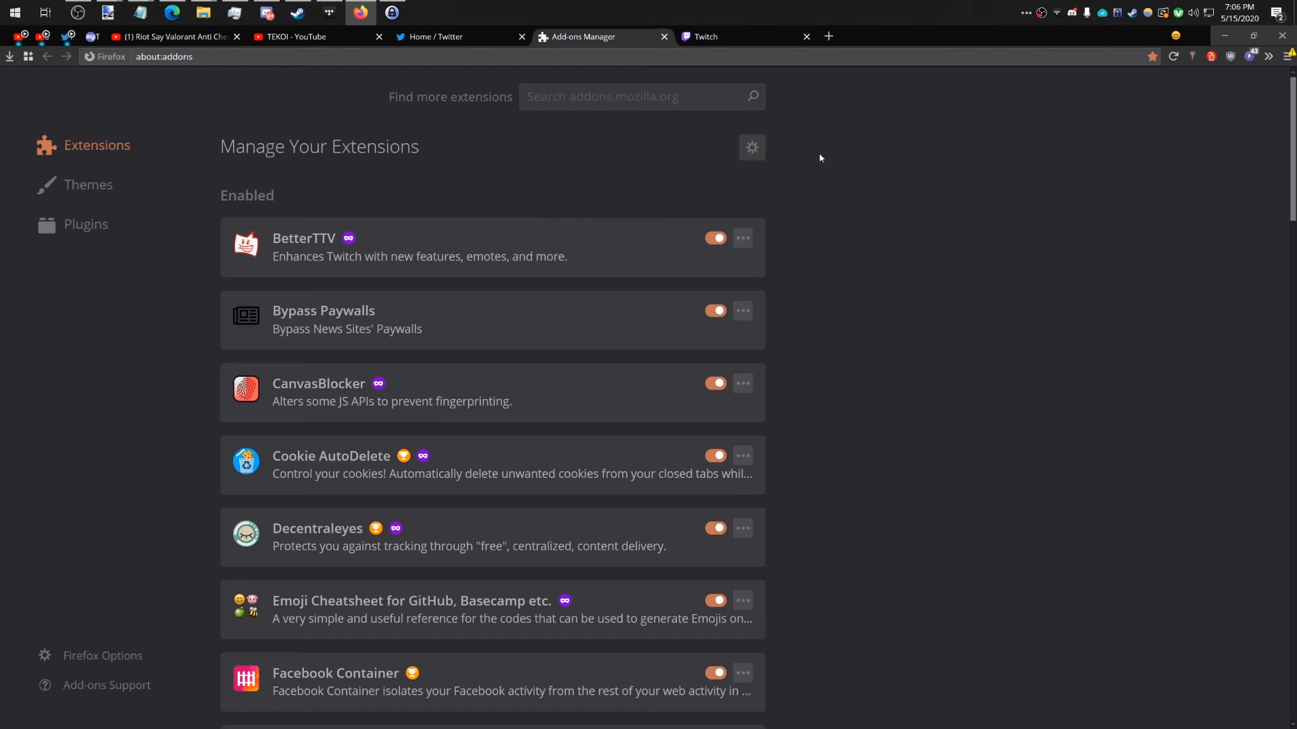
scroll(692, 457, down, 5)
scroll(692, 457, down, 6)
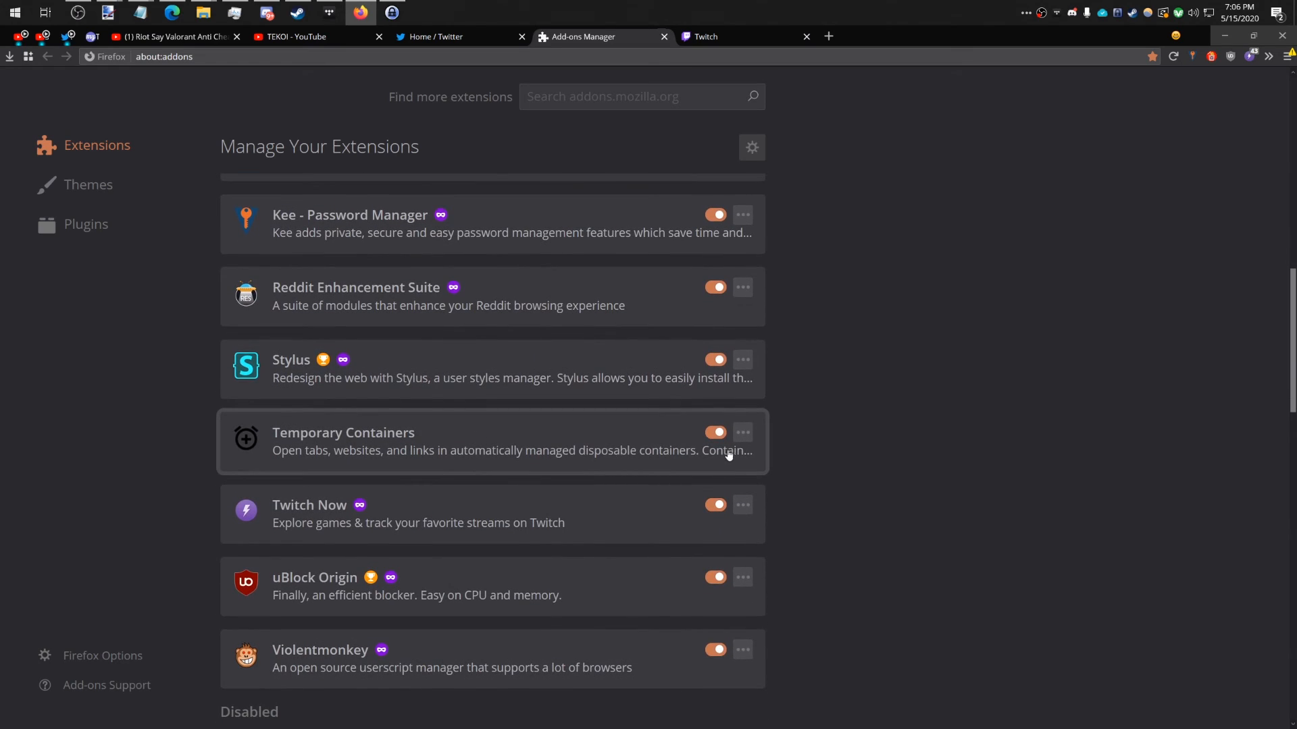
click(664, 36)
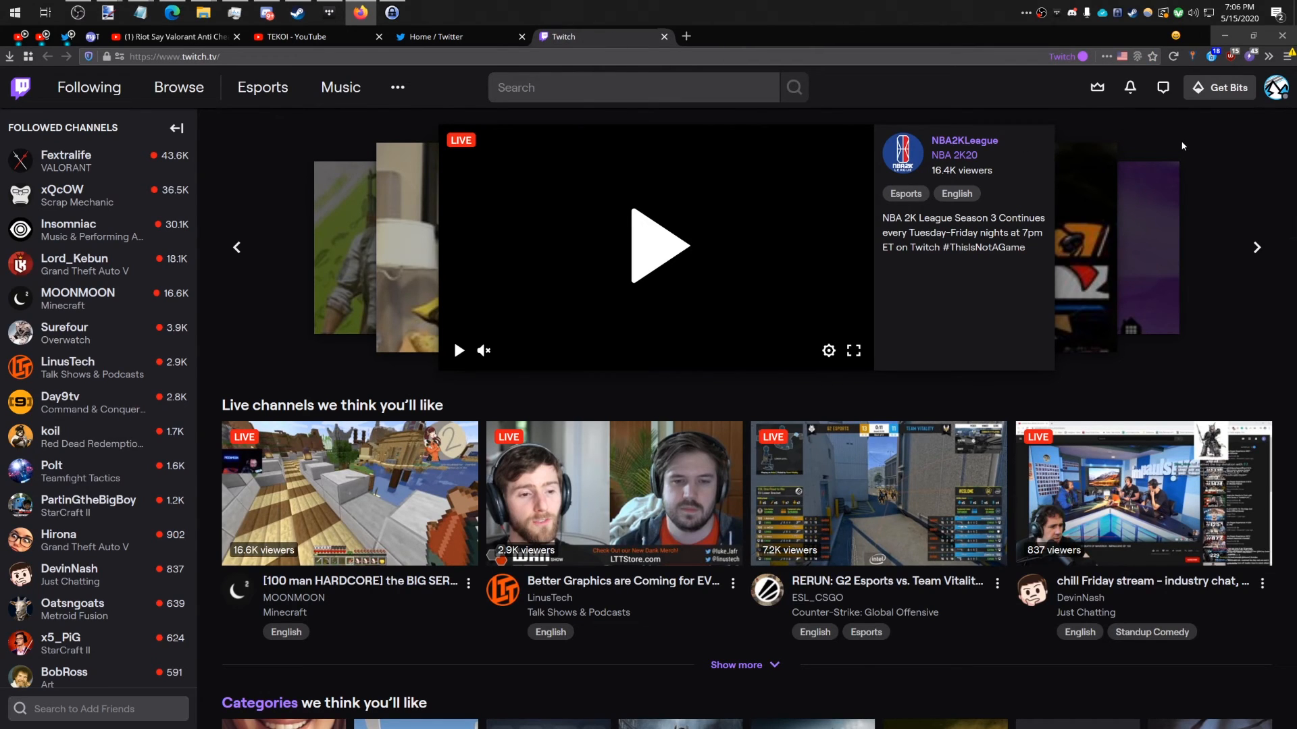
click(1275, 88)
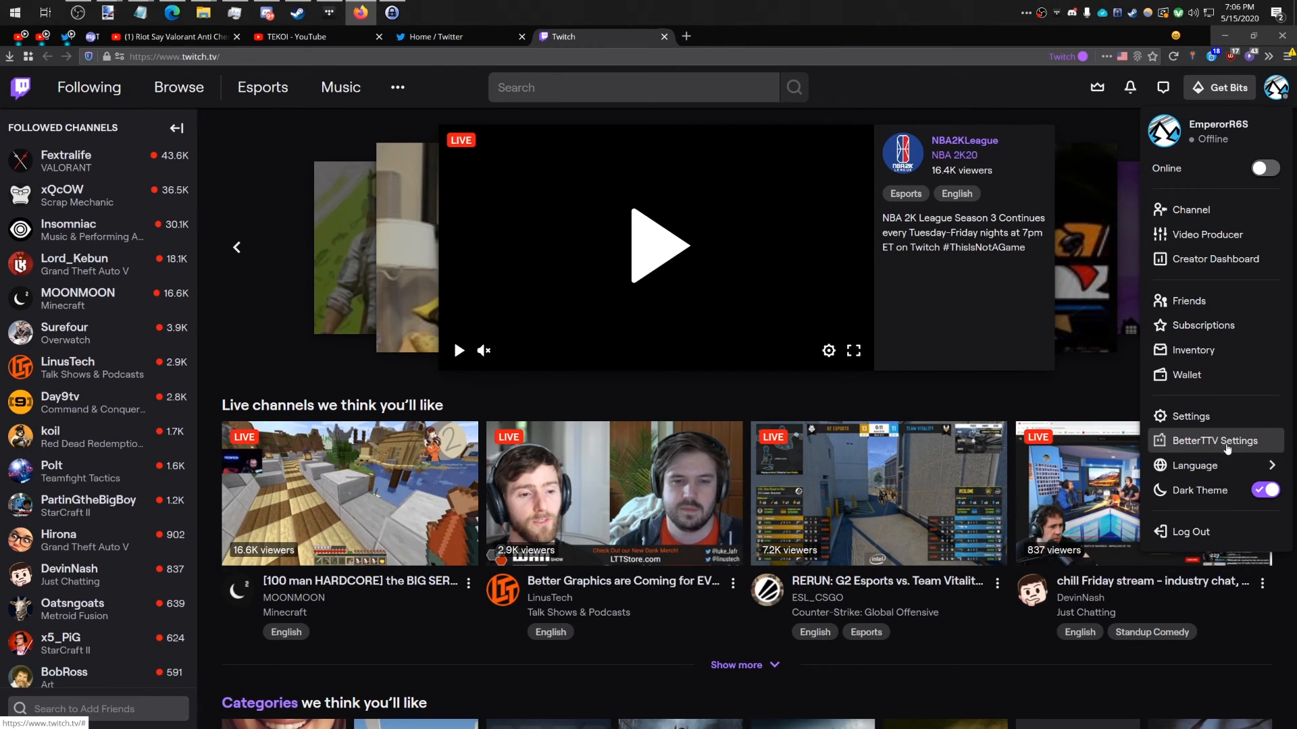
click(1223, 448)
drag(974, 288, 962, 542)
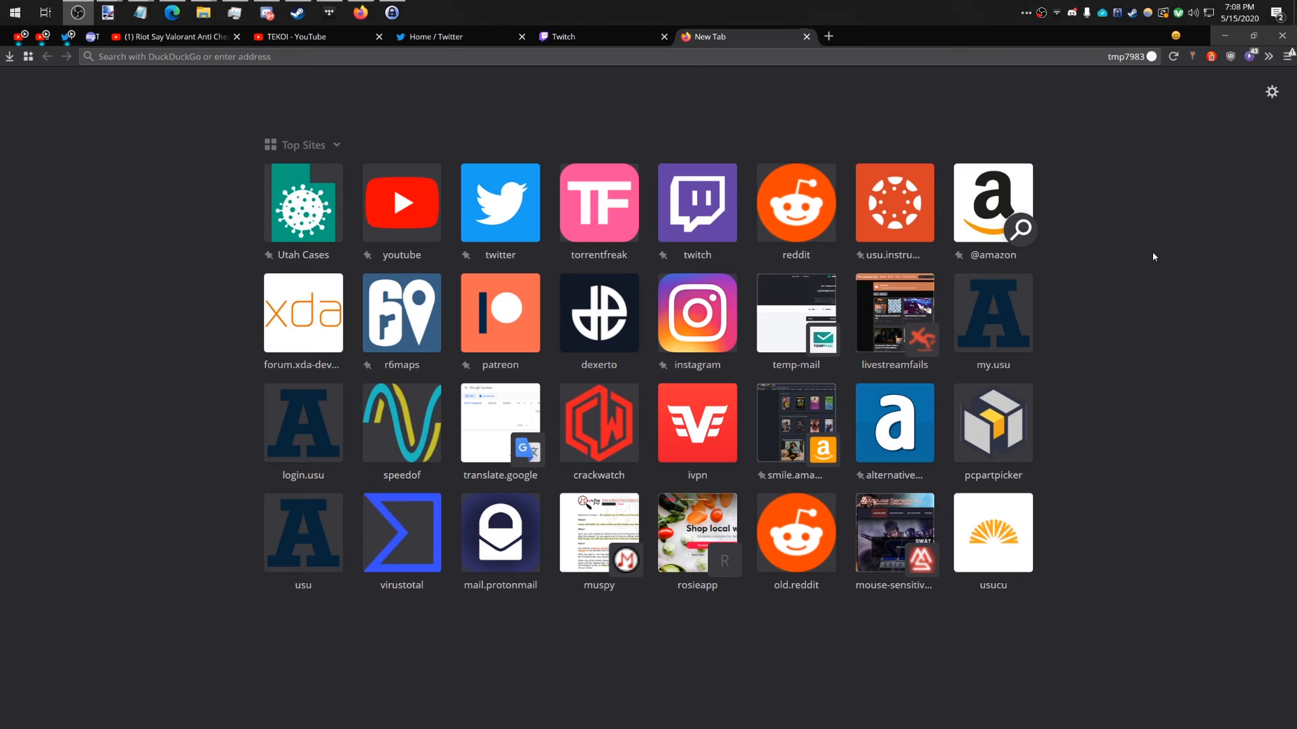
- Open and close several empty temporary-container tabs, leaving the existing sites open
key(ctrl+t)
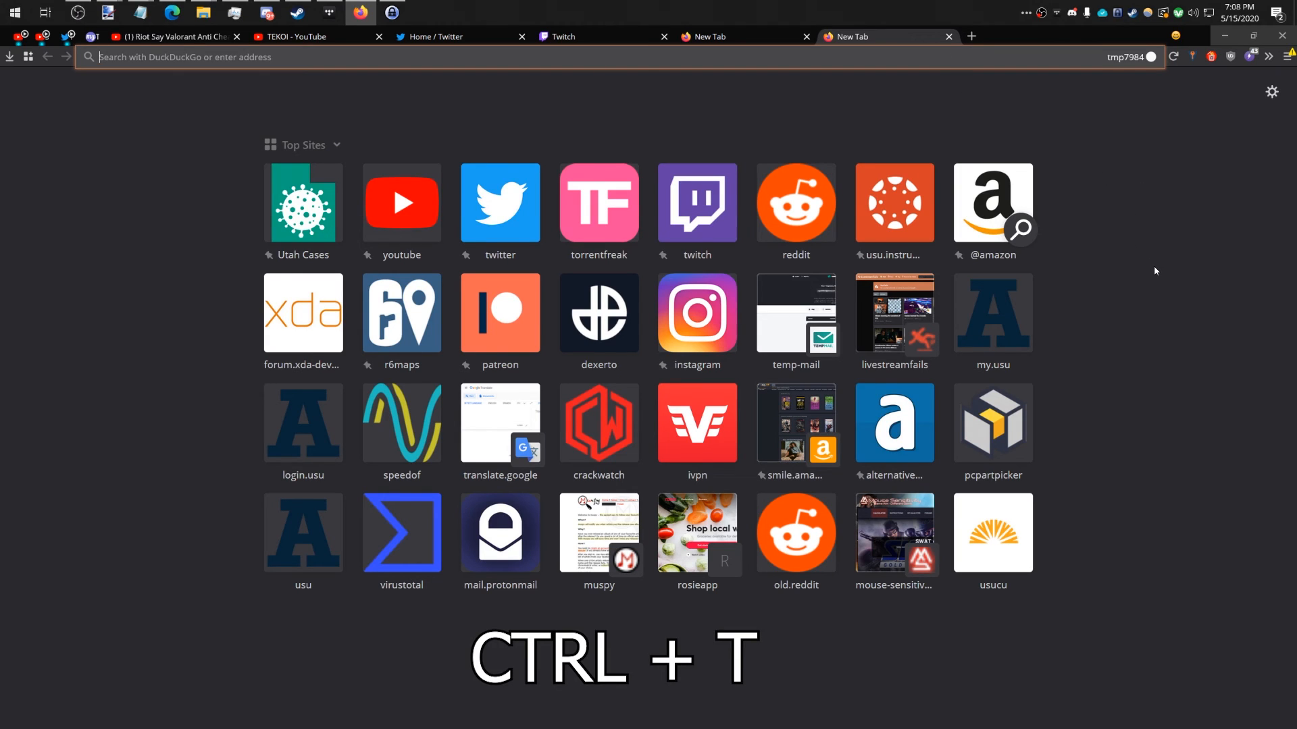
key(ctrl+t)
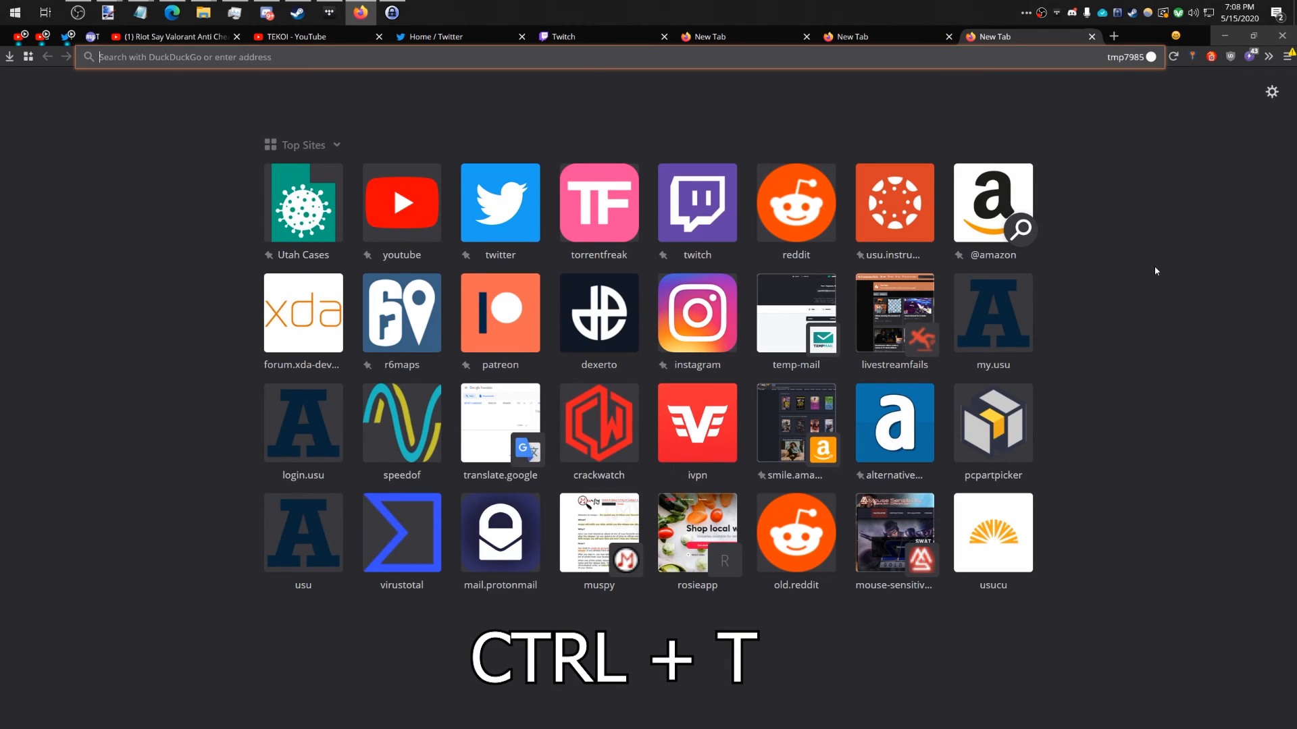
key(ctrl+w)
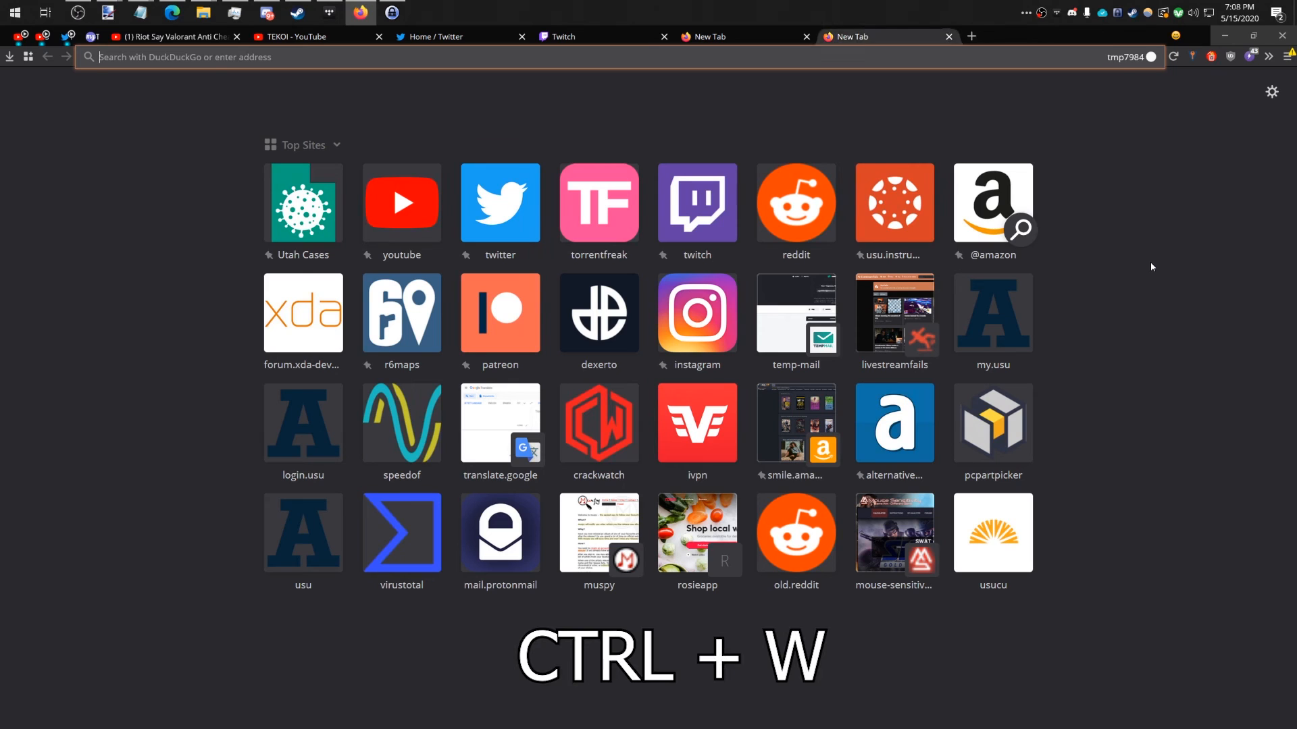
key(ctrl+w)
key(ctrl+w)
key(ctrl+w)
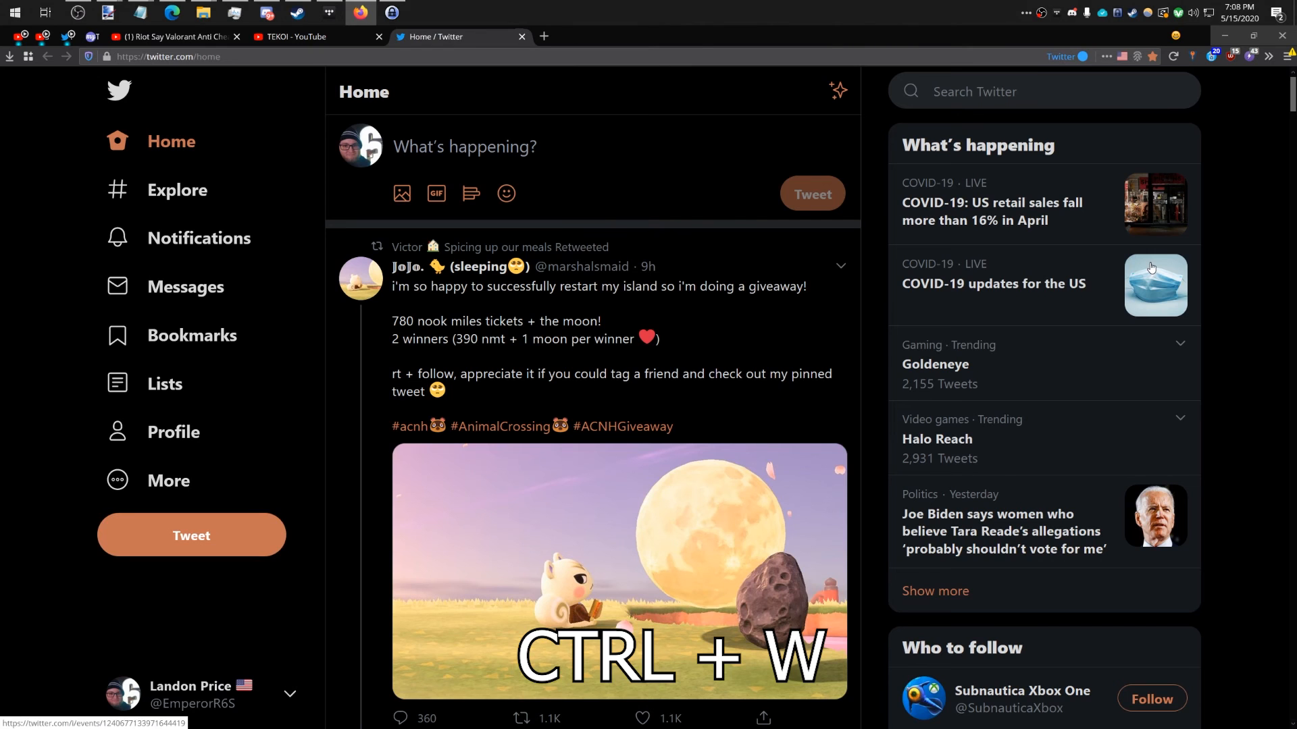
key(ctrl+t)
key(ctrl+w)
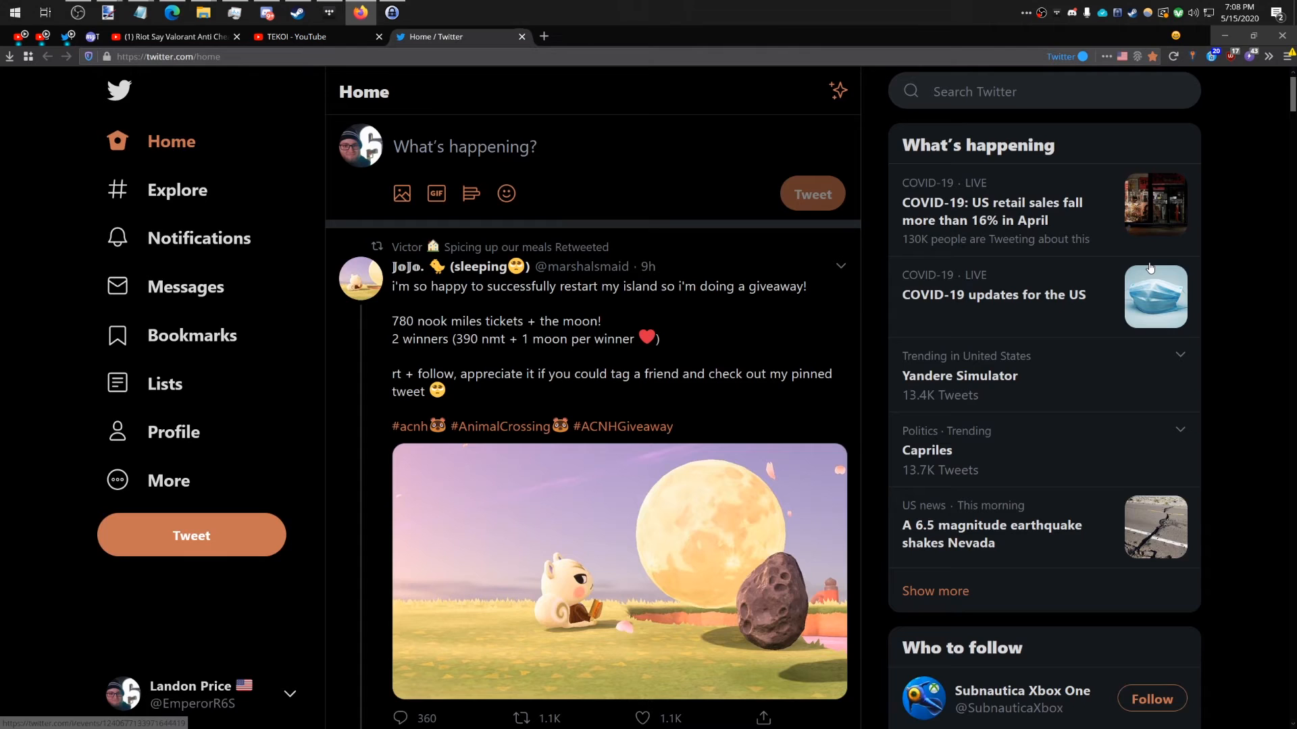
key(ctrl+t)
key(ctrl+t)
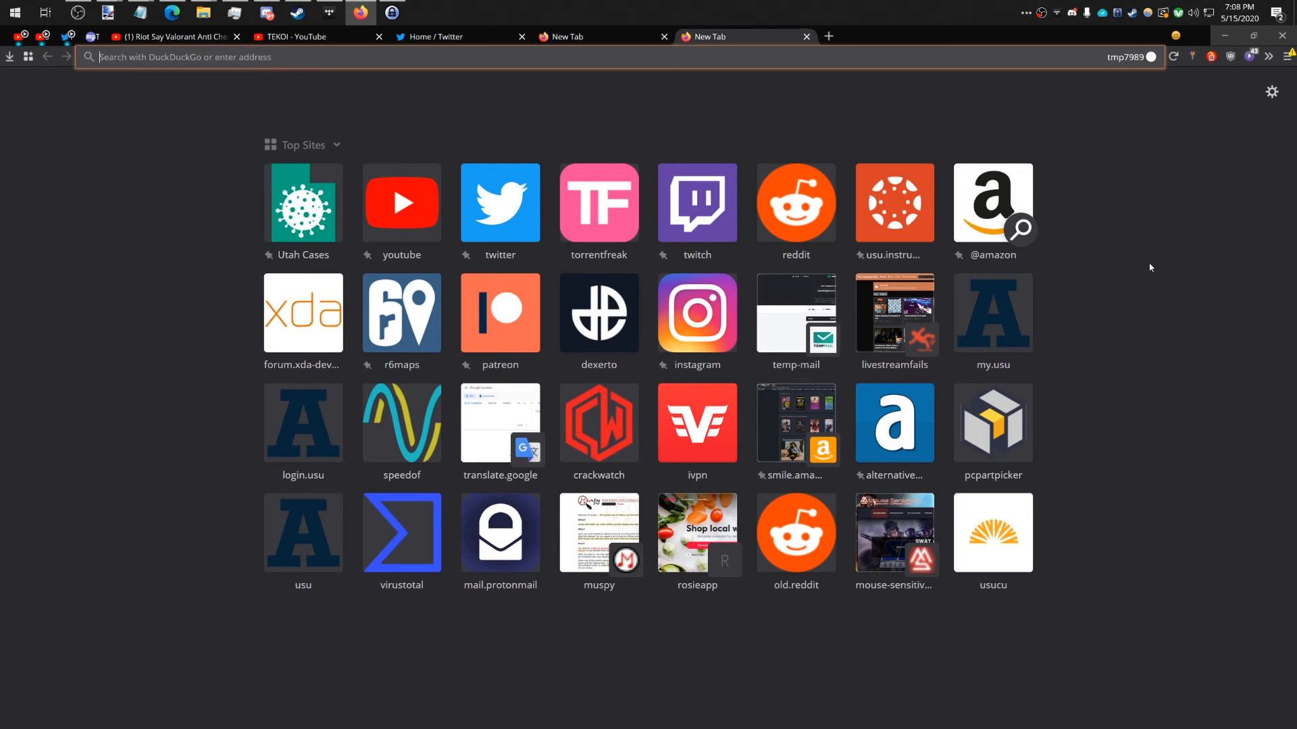
key(ctrl+w)
key(ctrl+w)
key(ctrl+t)
key(ctrl+t)
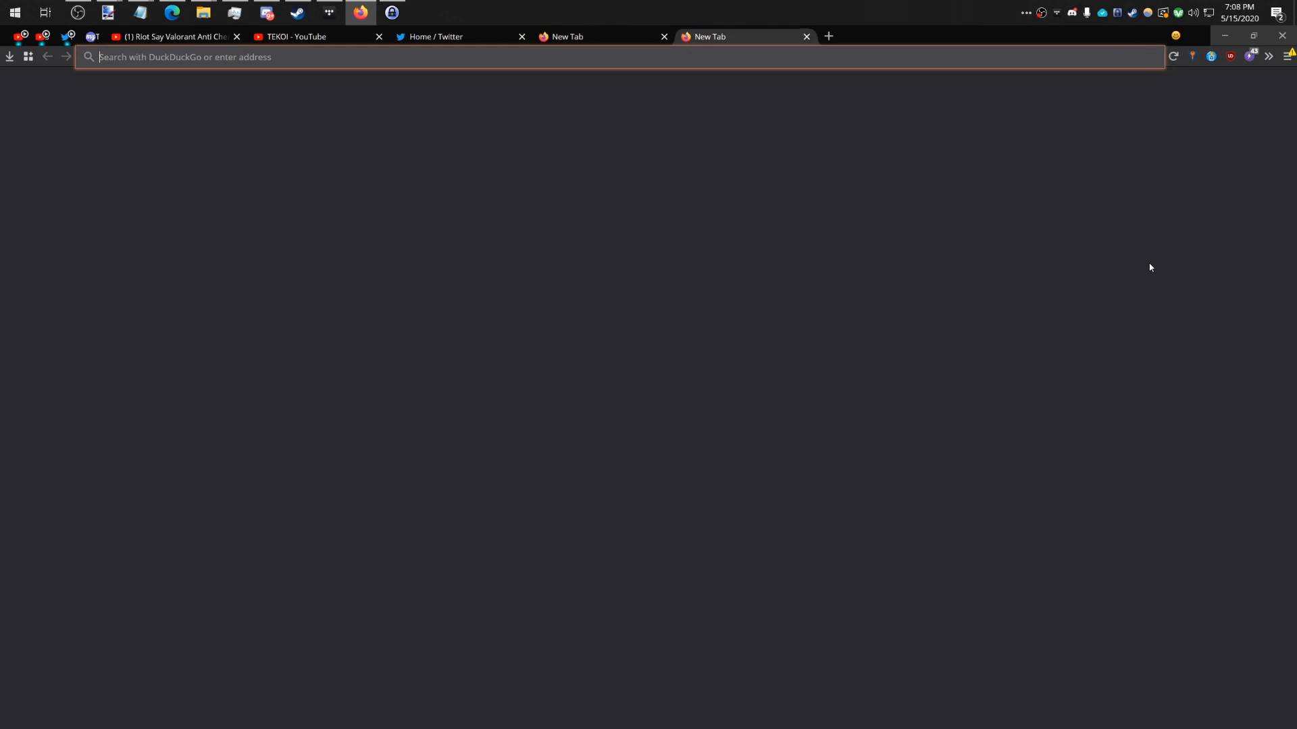
key(ctrl+w)
key(ctrl+w)
key(ctrl+t)
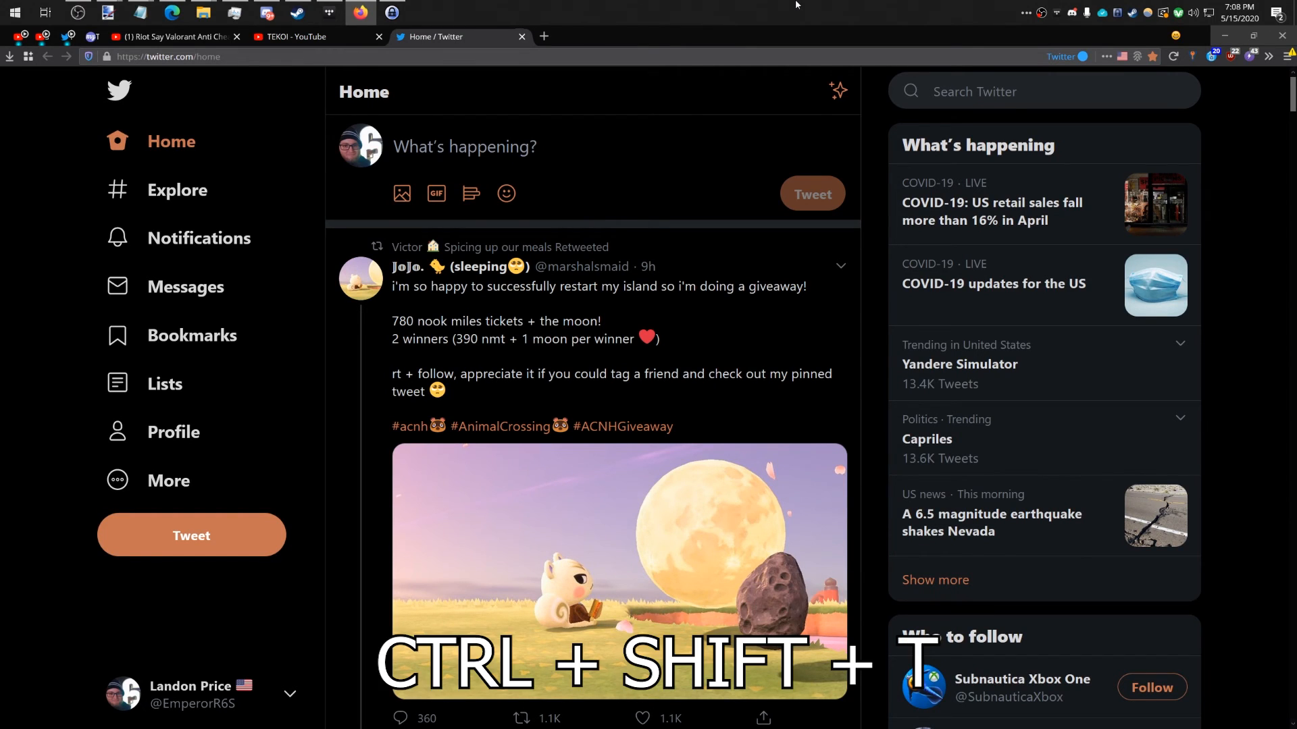
- Reopen the closed TorrentFreak page, then finish on the Twitter home feed
key(ctrl+shift+t)
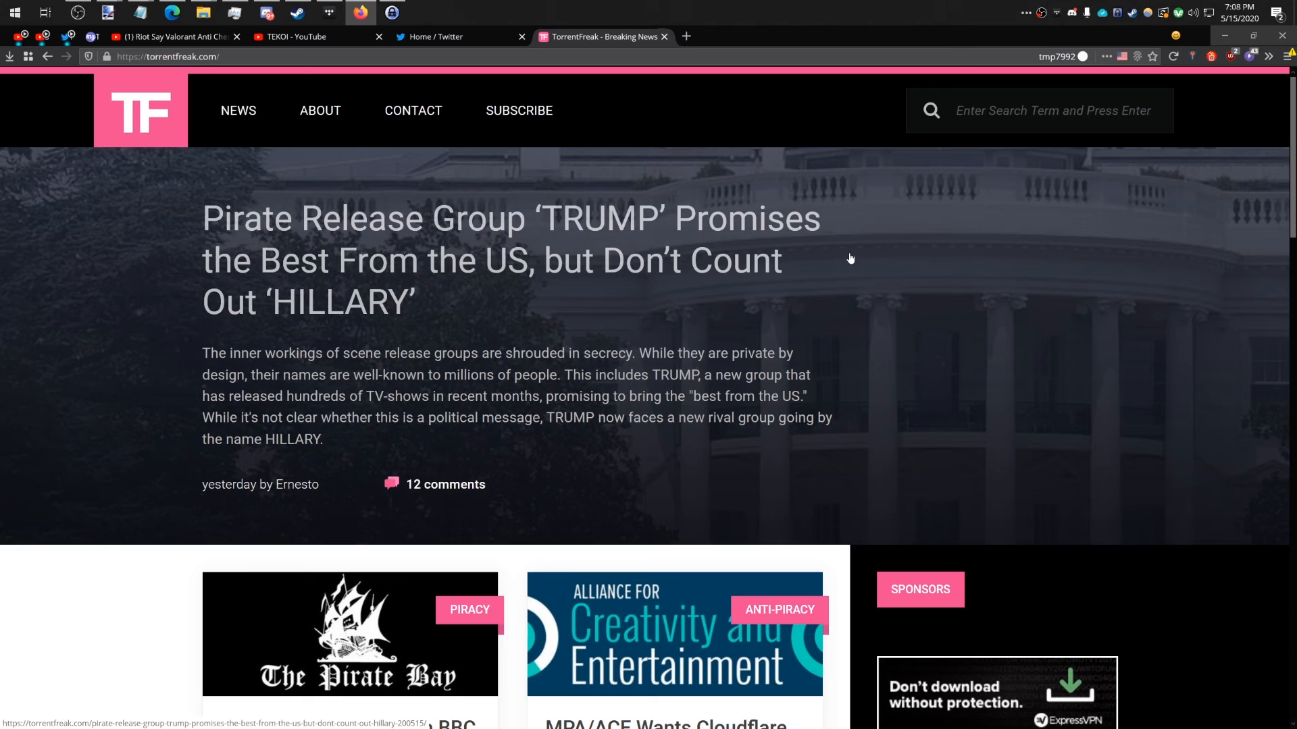
click(460, 36)
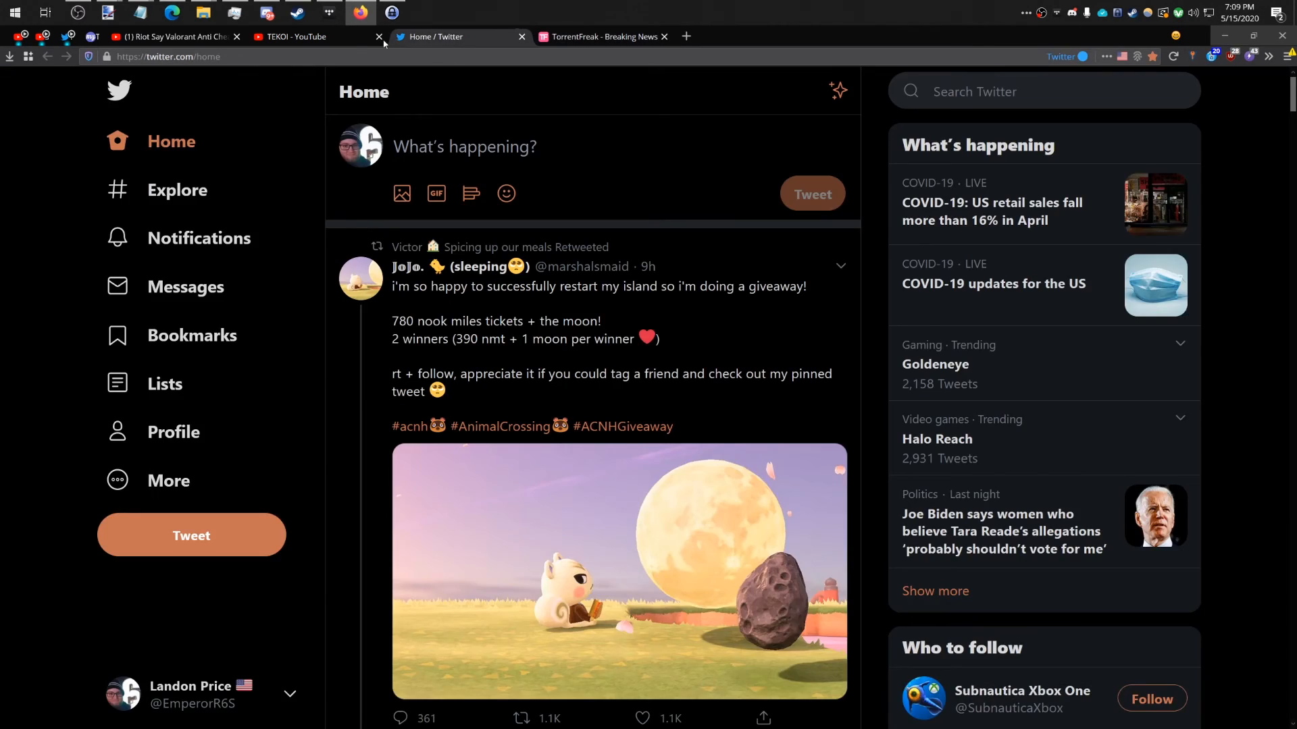
click(310, 37)
click(613, 39)
click(440, 38)
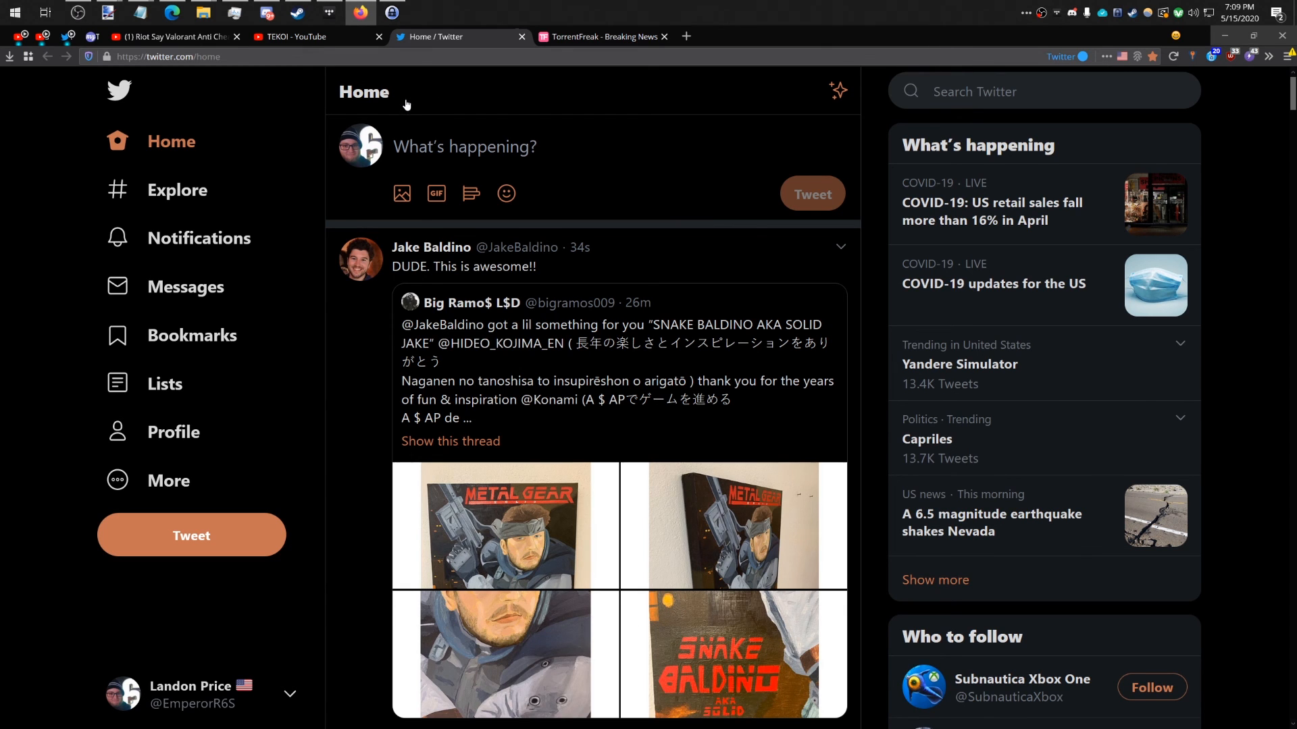
key(ctrl+Tab)
key(ctrl+Tab)
key(ctrl+Tab)
key(ctrl+Tab)
key(ctrl+Tab)
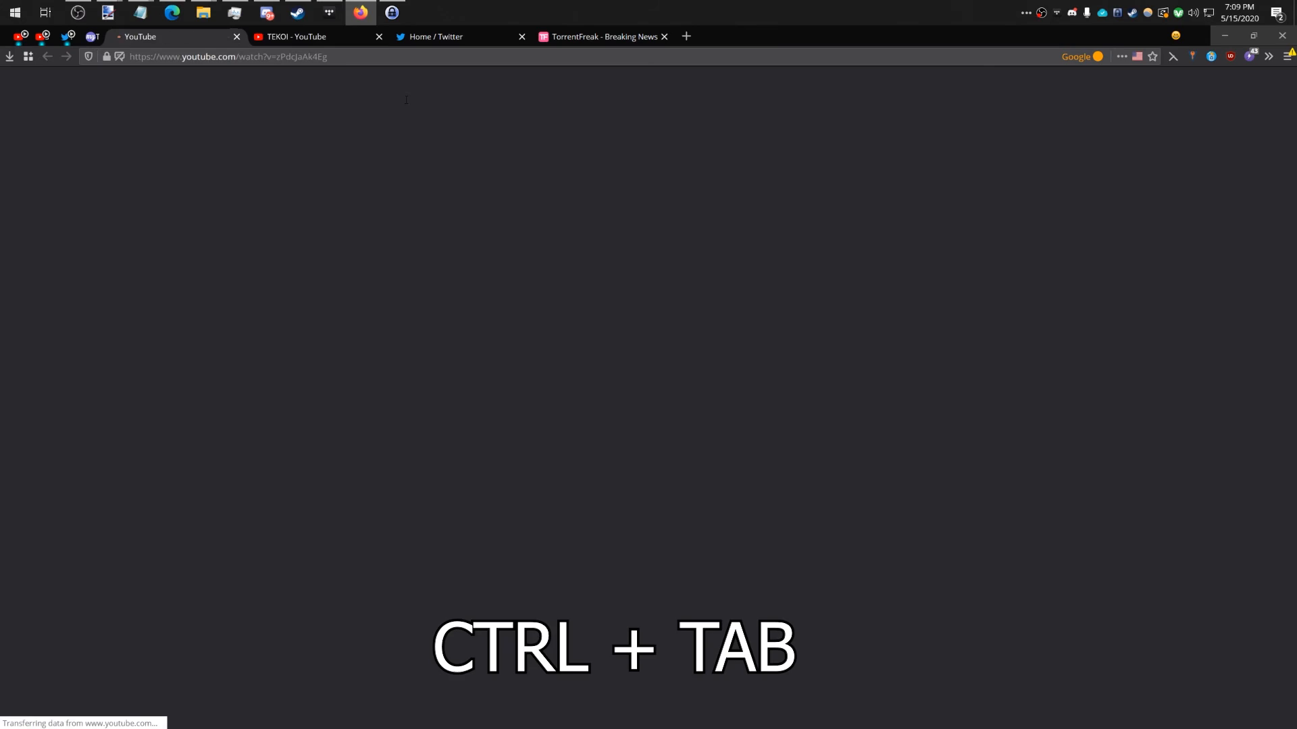
key(ctrl+Tab)
key(ctrl+Tab)
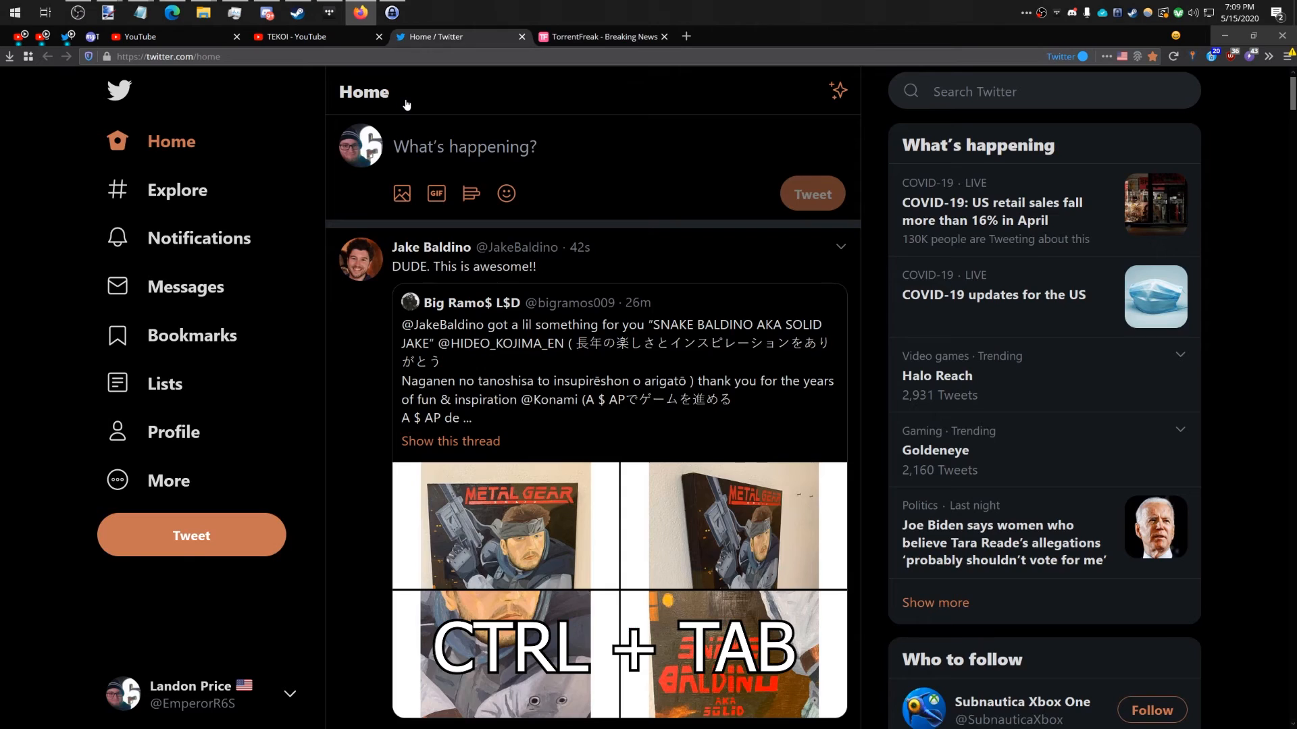
key(ctrl+shift+Tab)
key(ctrl+shift+Tab)
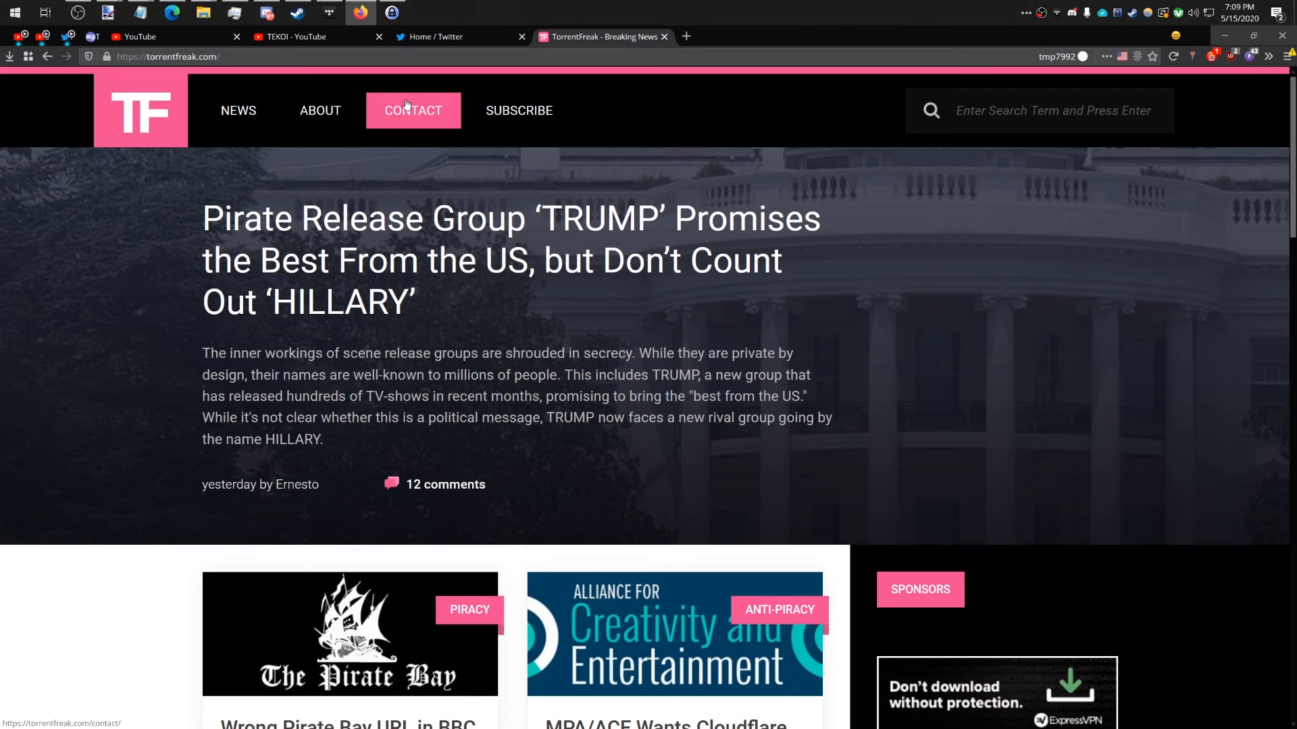
key(ctrl+shift+Tab)
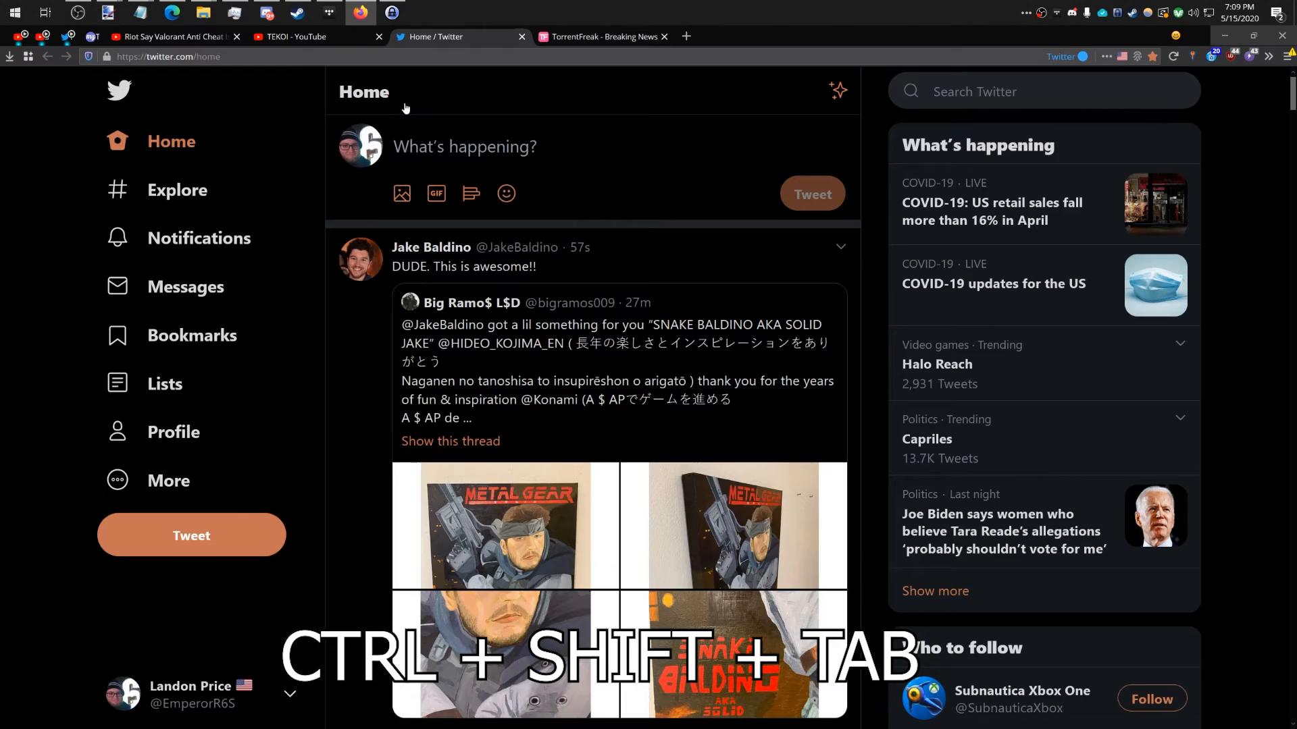
key(ctrl+shift+Tab)
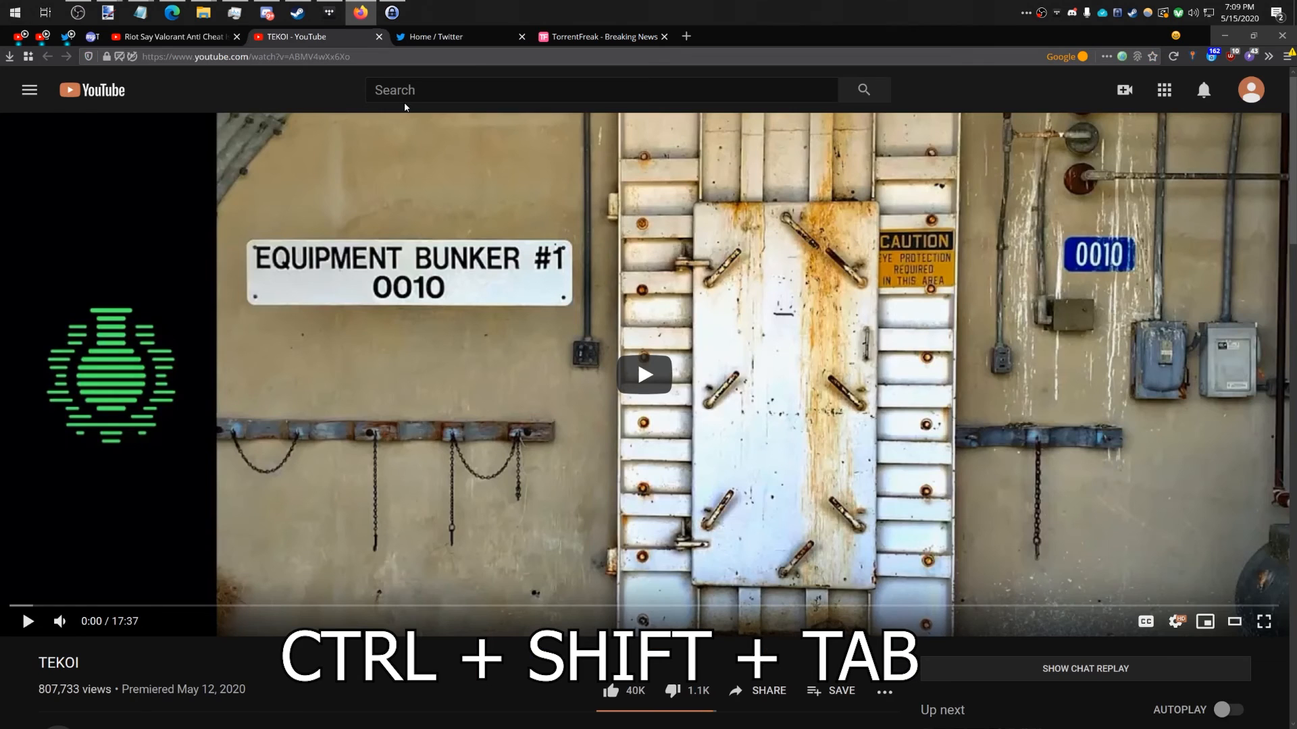
key(ctrl+Tab)
key(ctrl+Tab)
key(ctrl+shift+Tab)
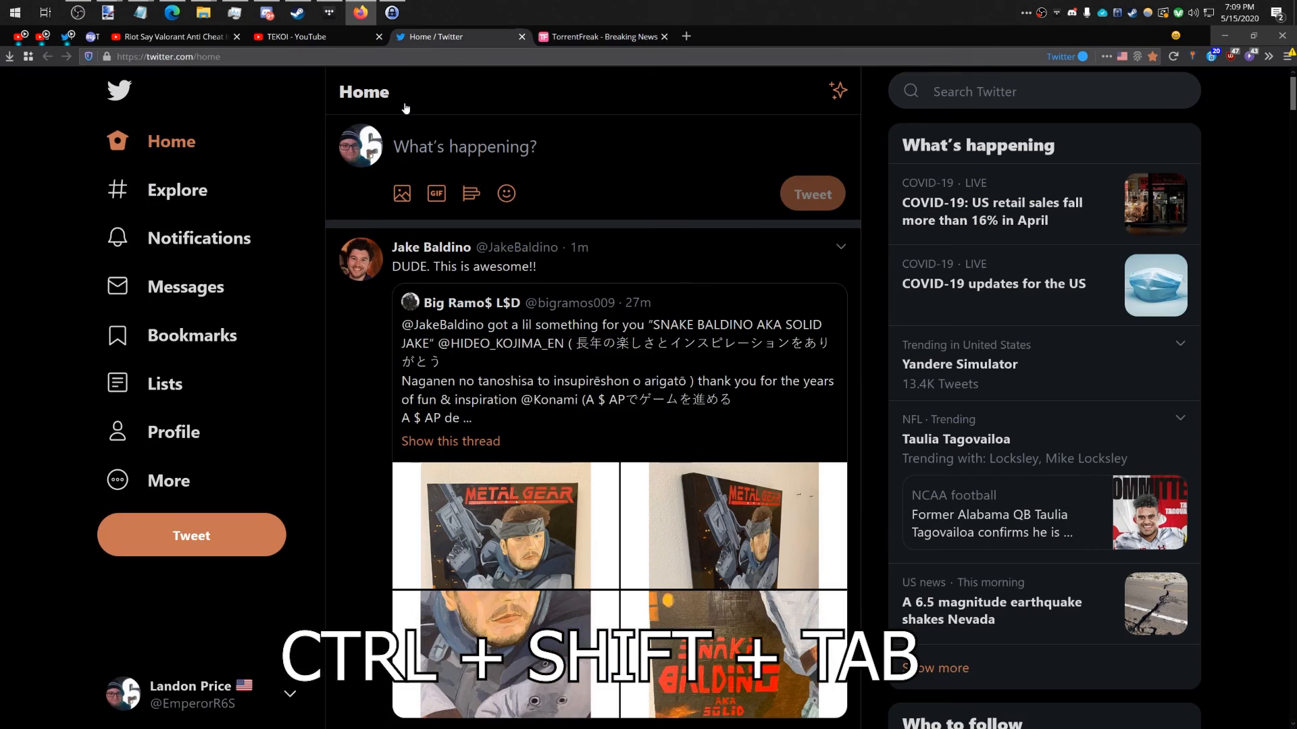
key(ctrl+shift+Tab)
key(ctrl+Tab)
key(ctrl+Tab)
key(ctrl+shift+Tab)
key(ctrl+shift+Tab)
key(ctrl+shift+Tab)
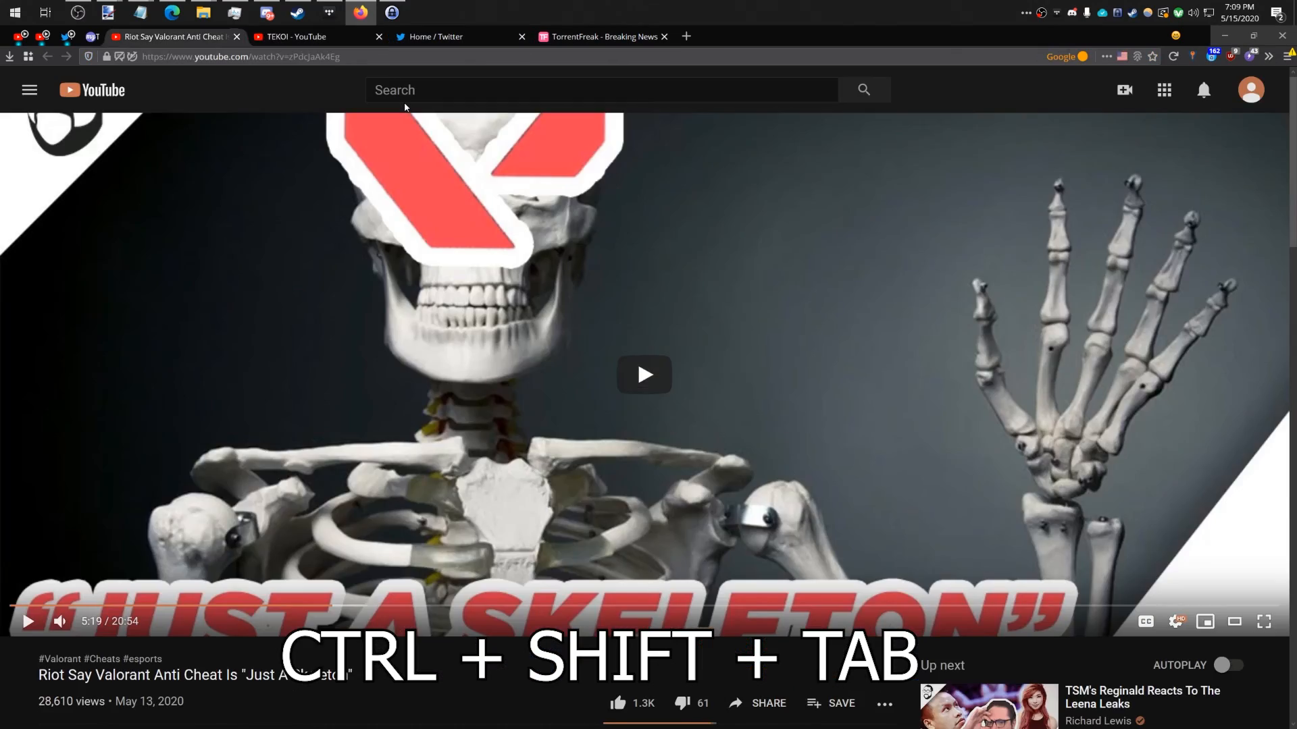
key(ctrl+Tab)
key(ctrl+Tab)
key(ctrl+Tab)
key(ctrl+Tab)
key(ctrl+shift+Tab)
key(ctrl+shift+Tab)
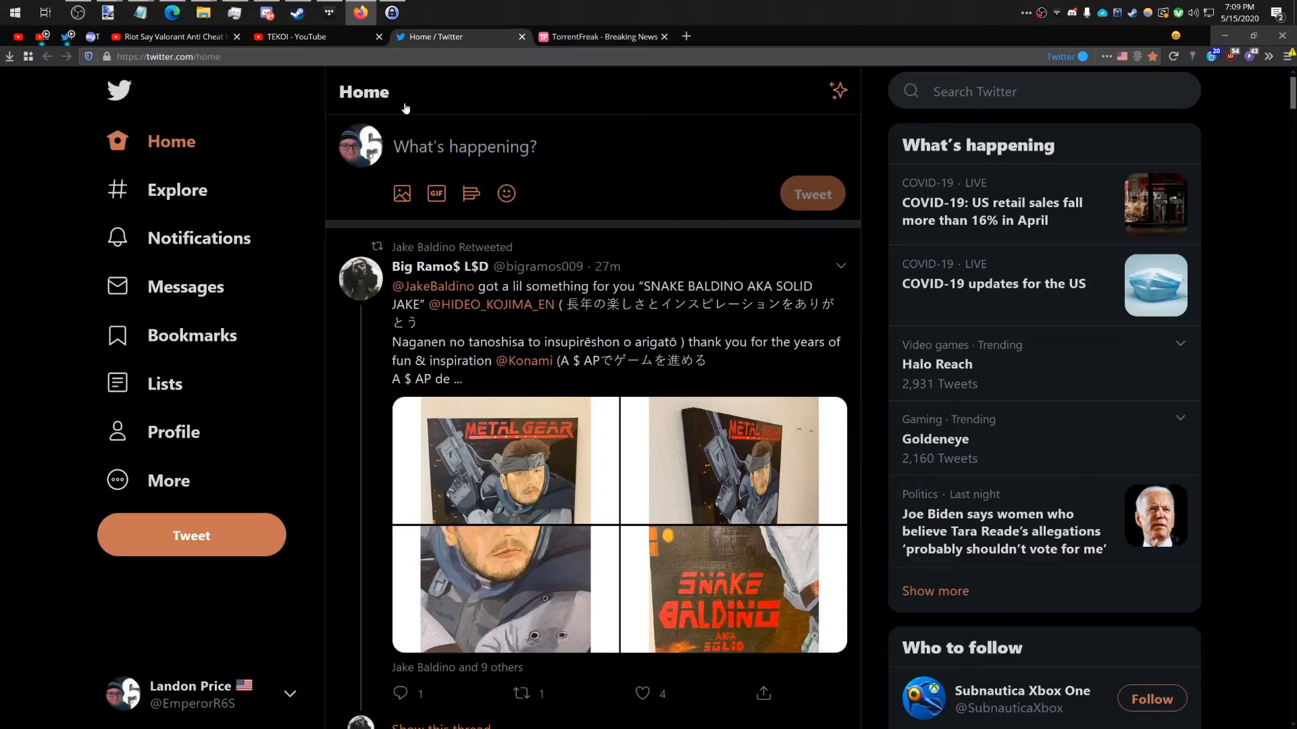
key(ctrl+shift+Tab)
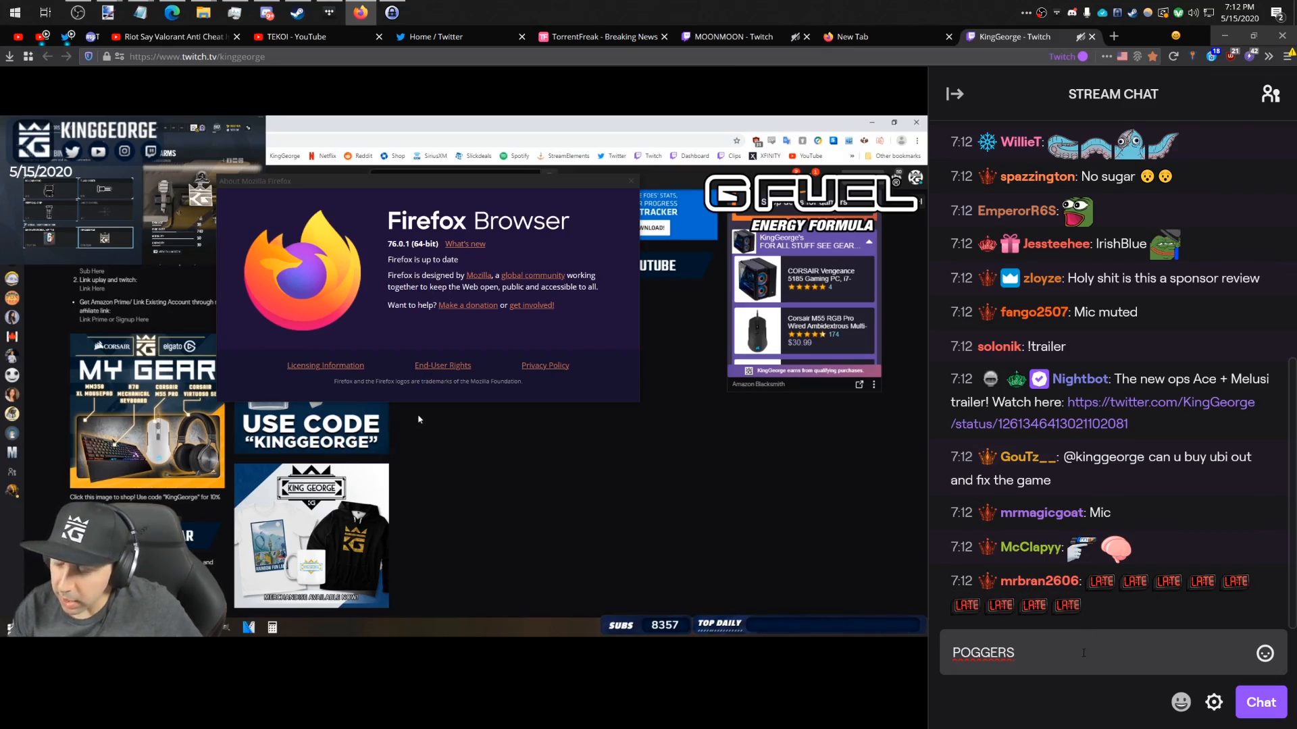
- Send the POGGERS emote in the KingGeorge stream chat
click(1083, 653)
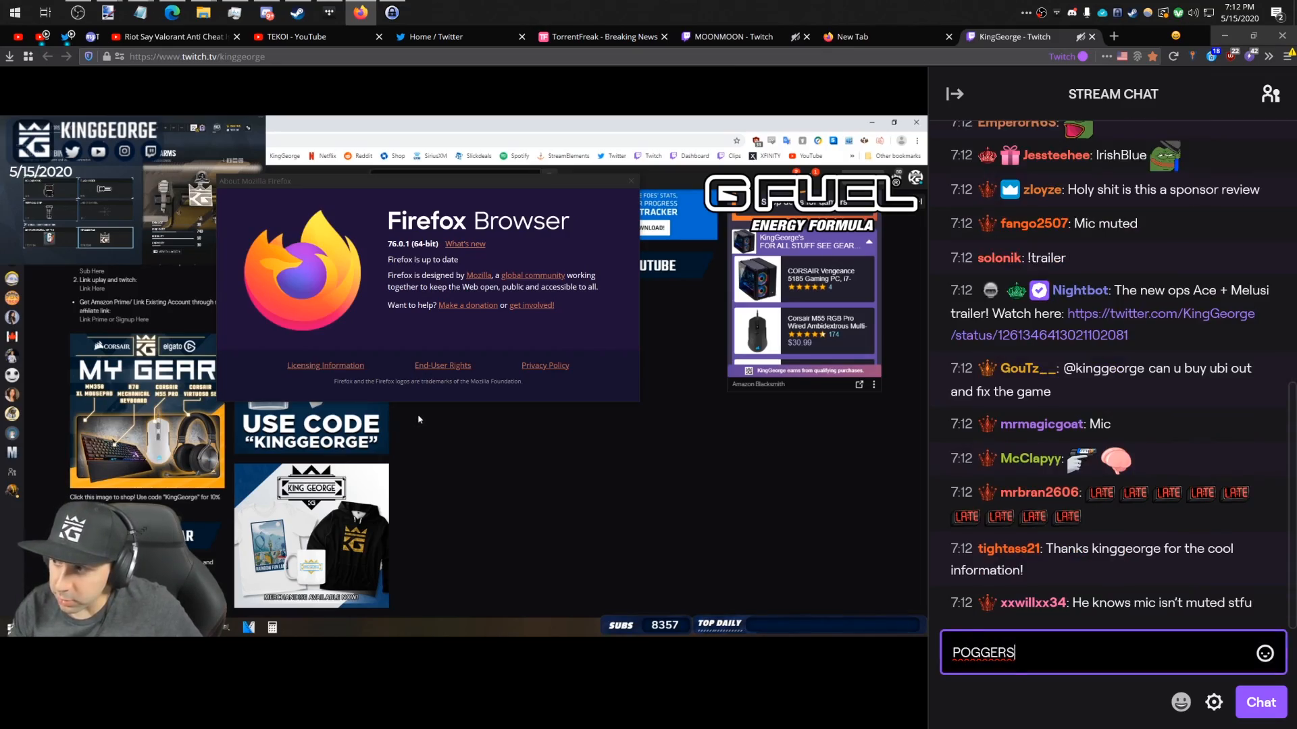
scroll(1078, 658, up, 5)
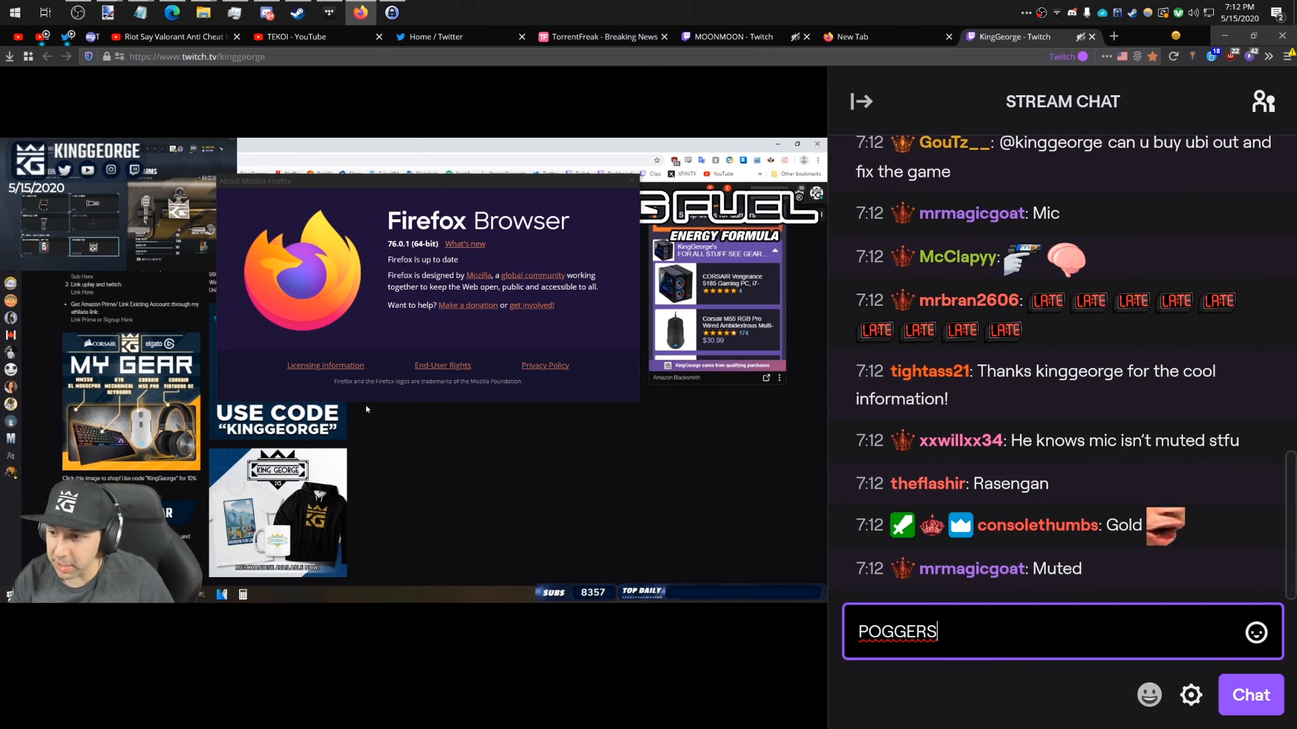
key(ctrl+a)
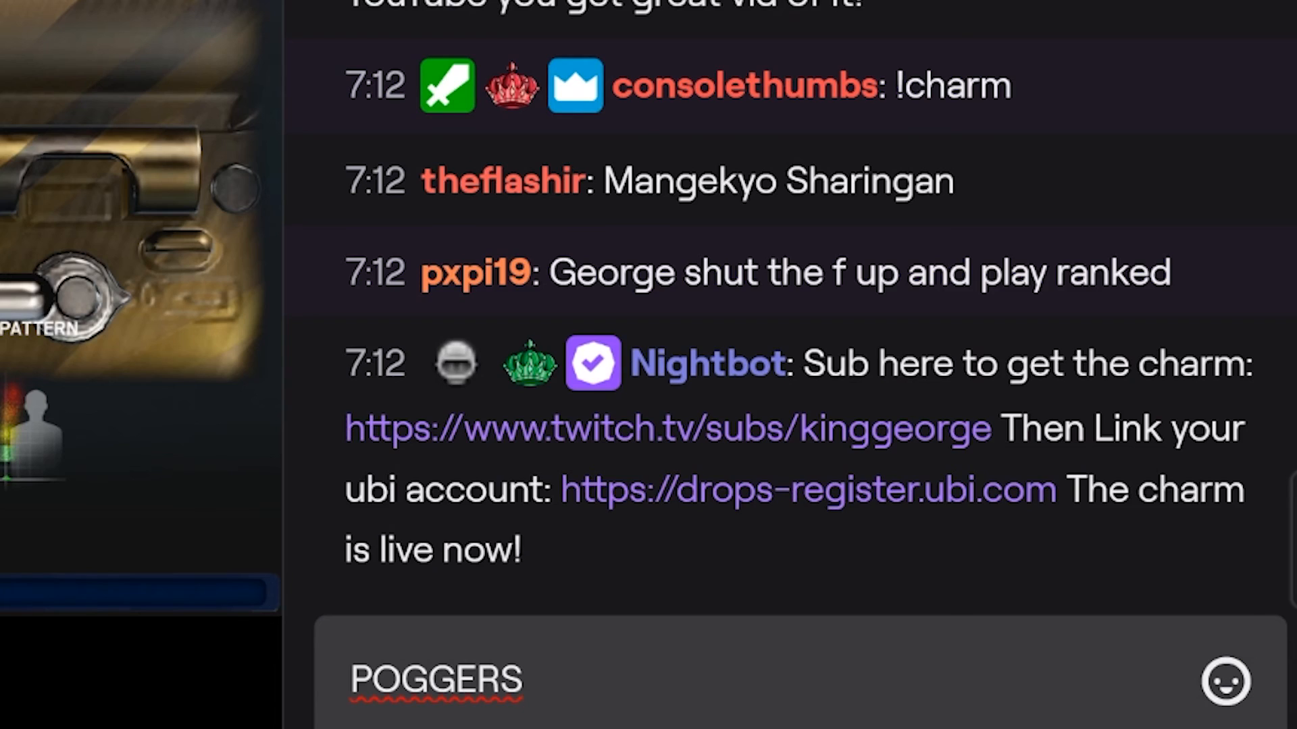
key(Return)
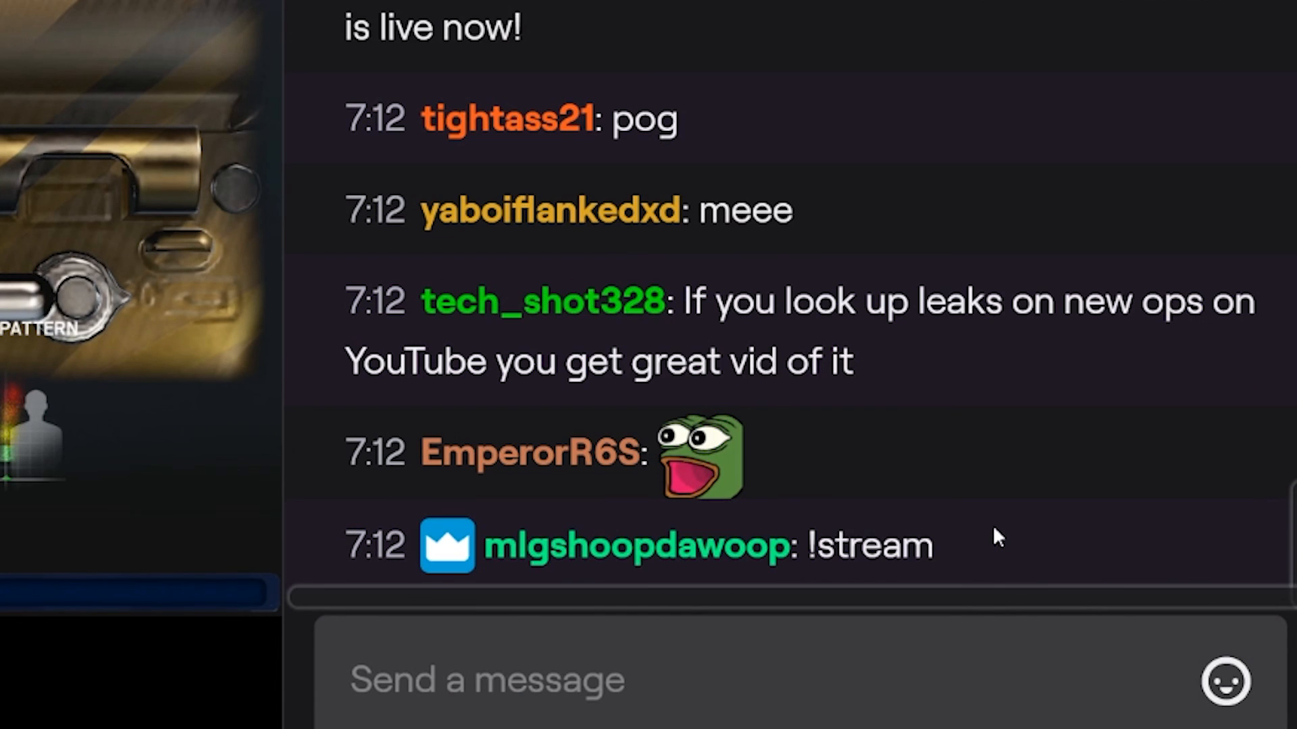
scroll(993, 534, up, 3)
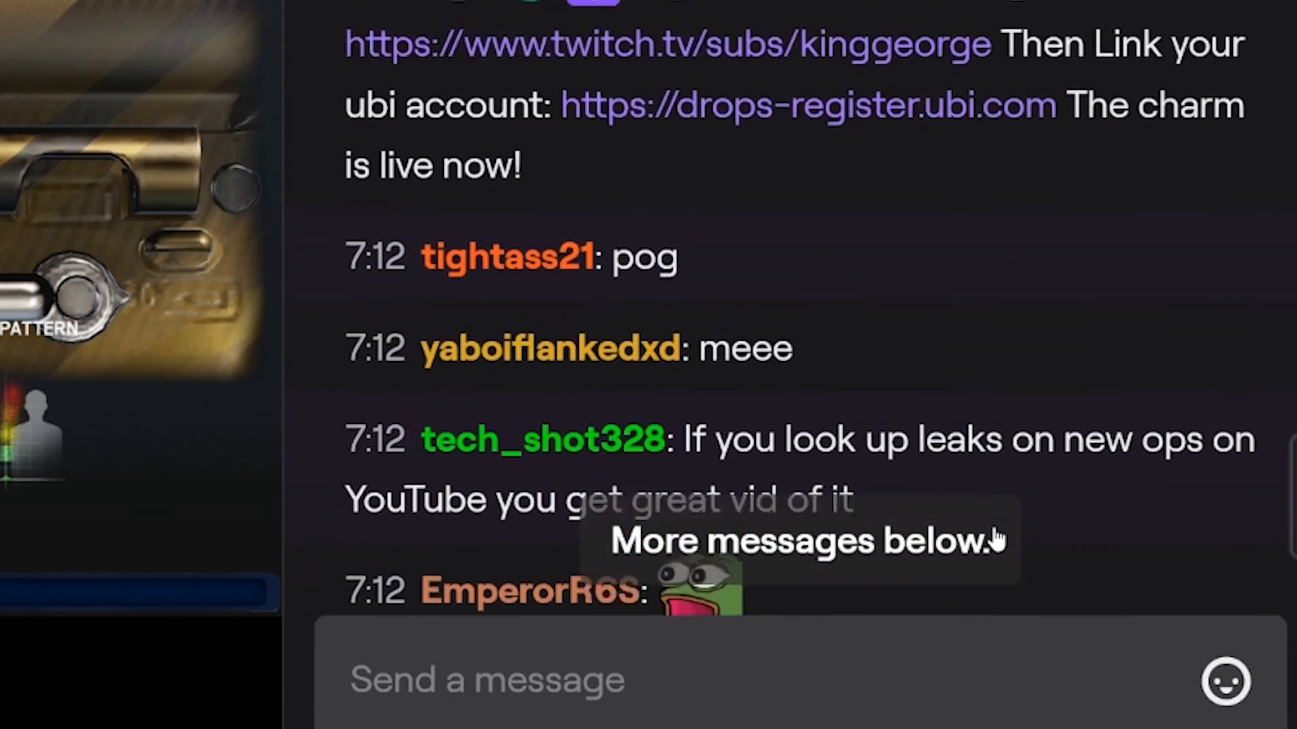
scroll(993, 539, down, 6)
scroll(814, 410, up, 2)
scroll(814, 410, up, 2)
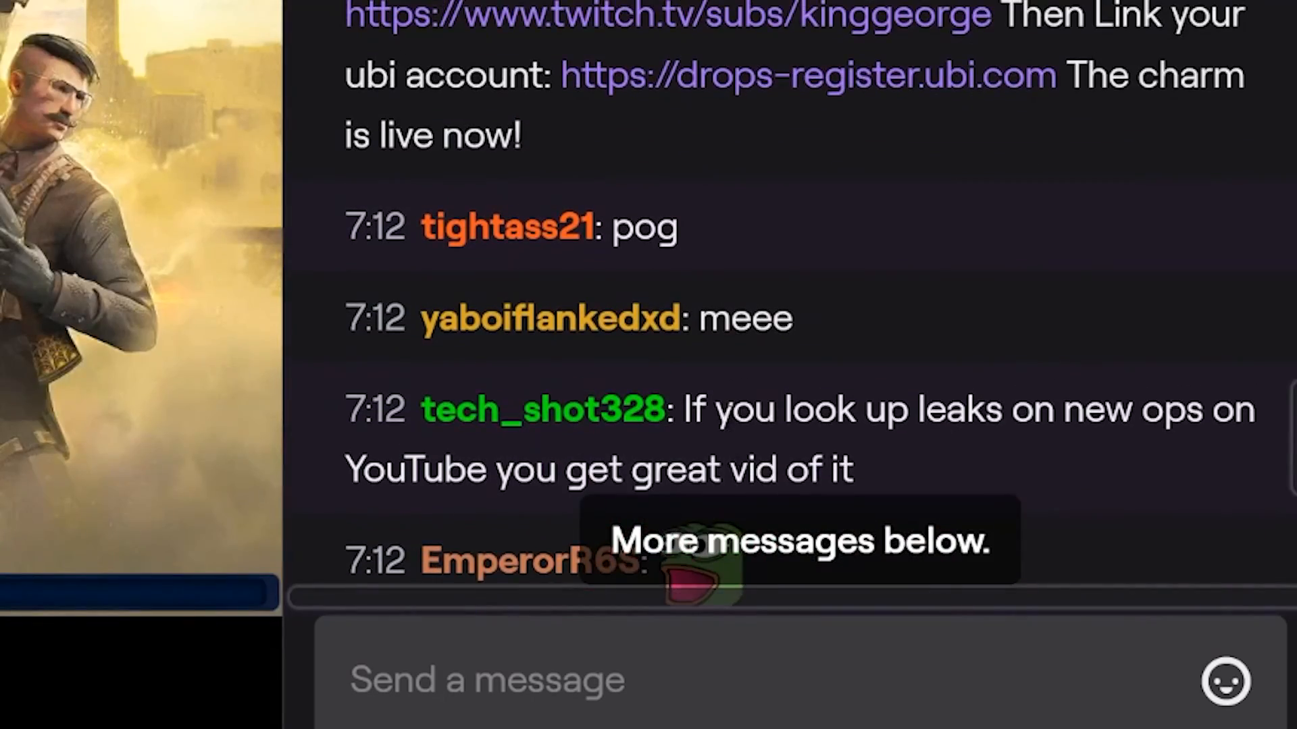
scroll(700, 329, down, 2)
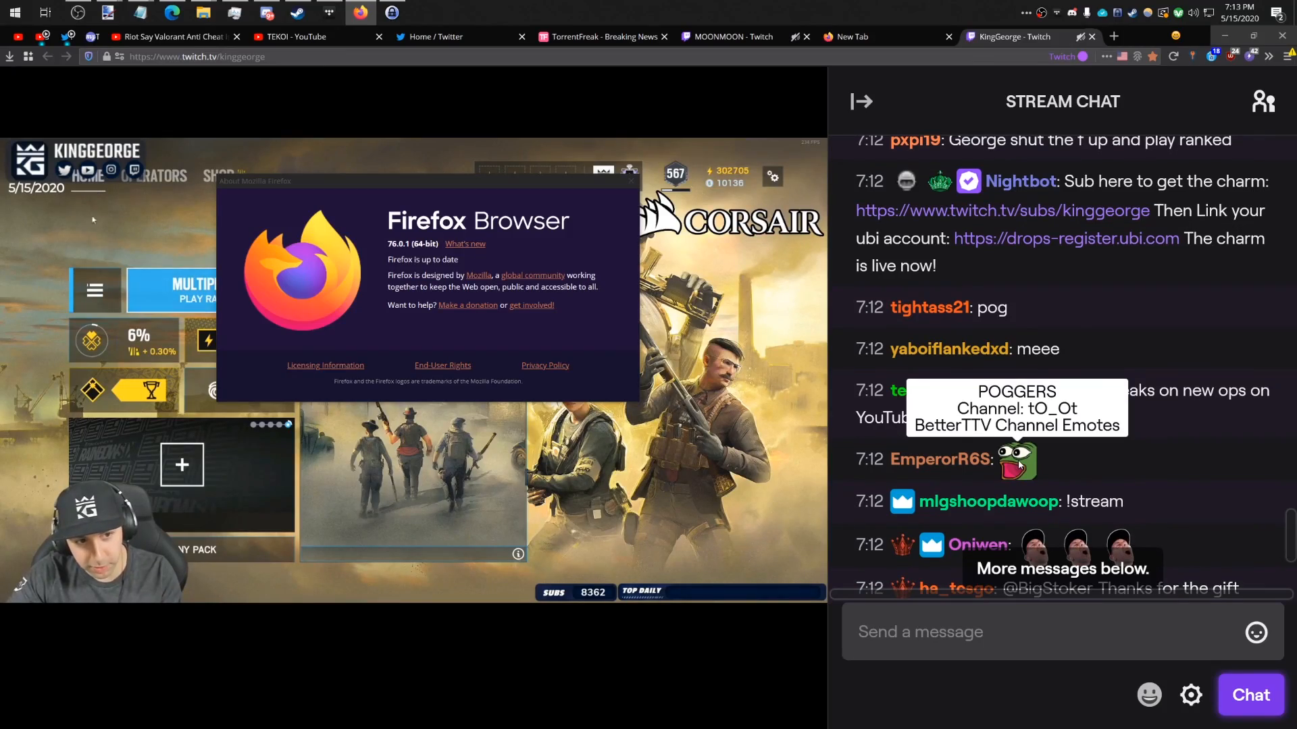
- Open the POGGERS emote's BetterTTV image in a new tab and move the About Firefox window left
right_click(1020, 465)
key(Escape)
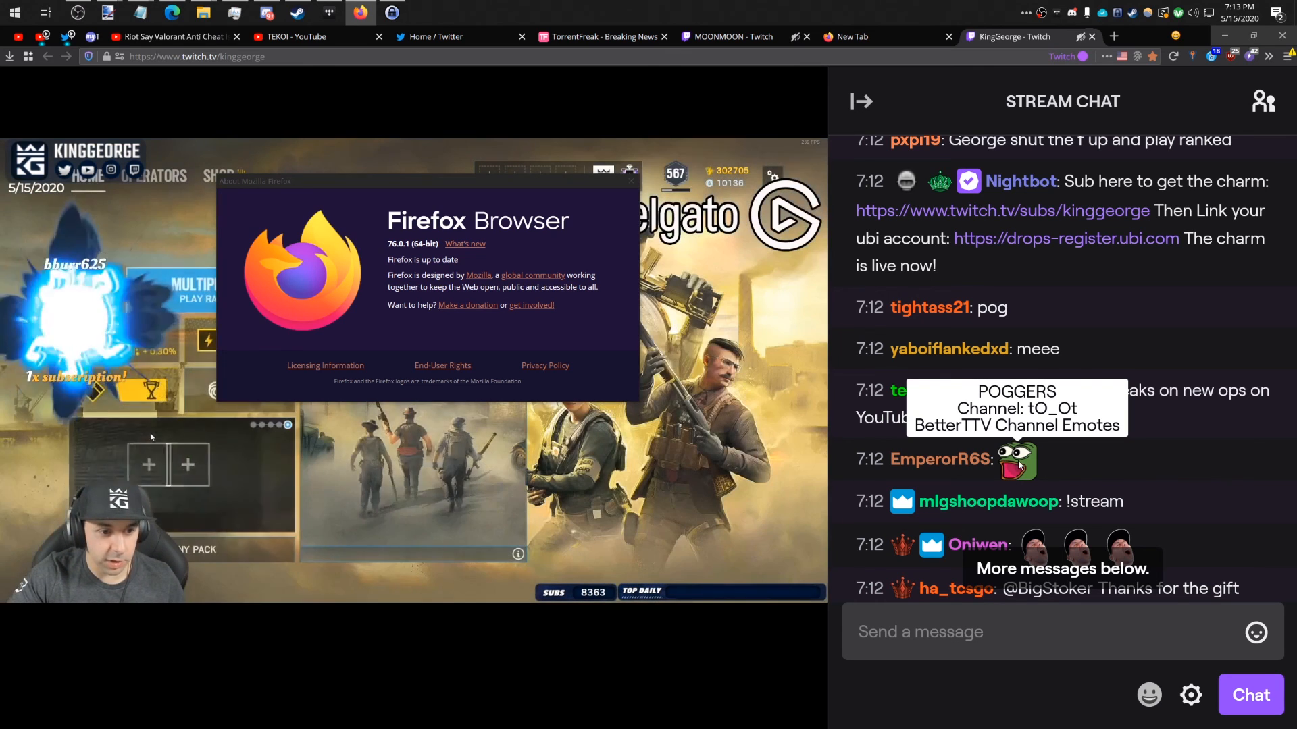
right_click(1006, 464)
click(1044, 472)
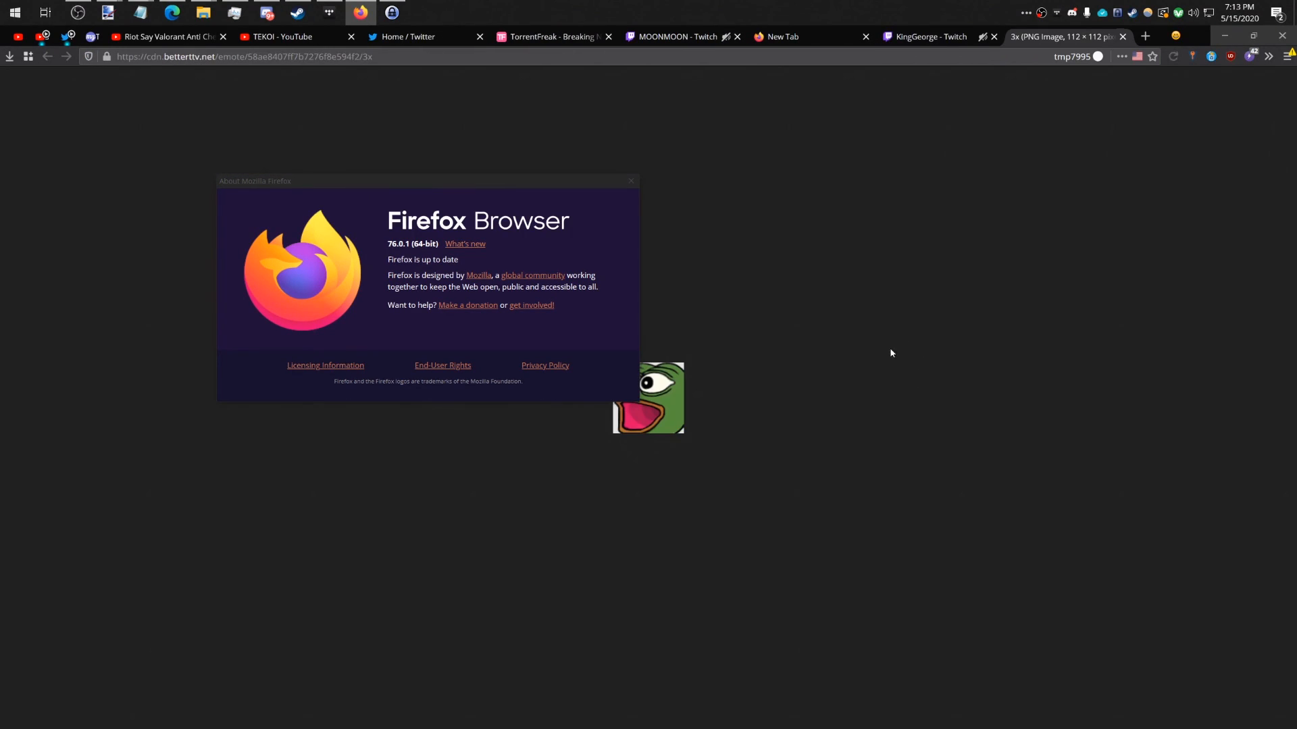
drag(527, 185, 346, 181)
scroll(658, 414, up, 7)
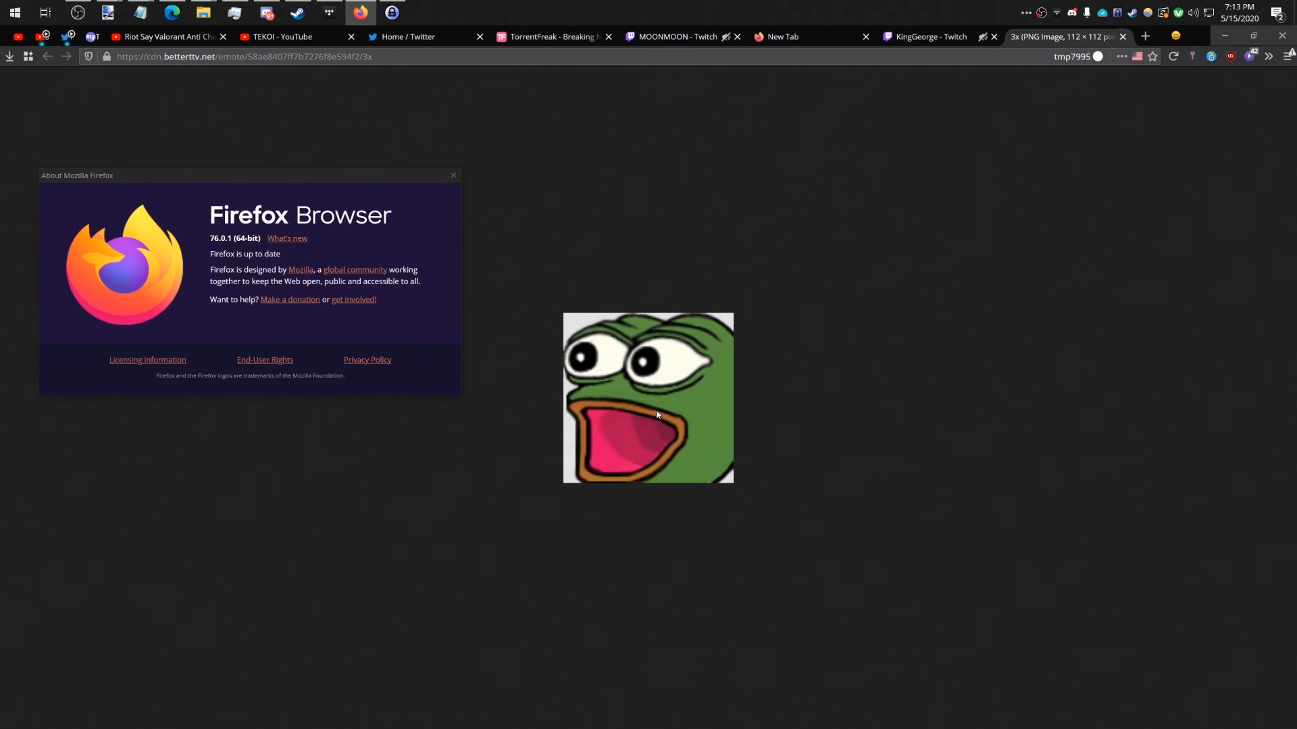
- Back on the KingGeorge Twitch tab, type POGGERS into the chat box again
click(941, 35)
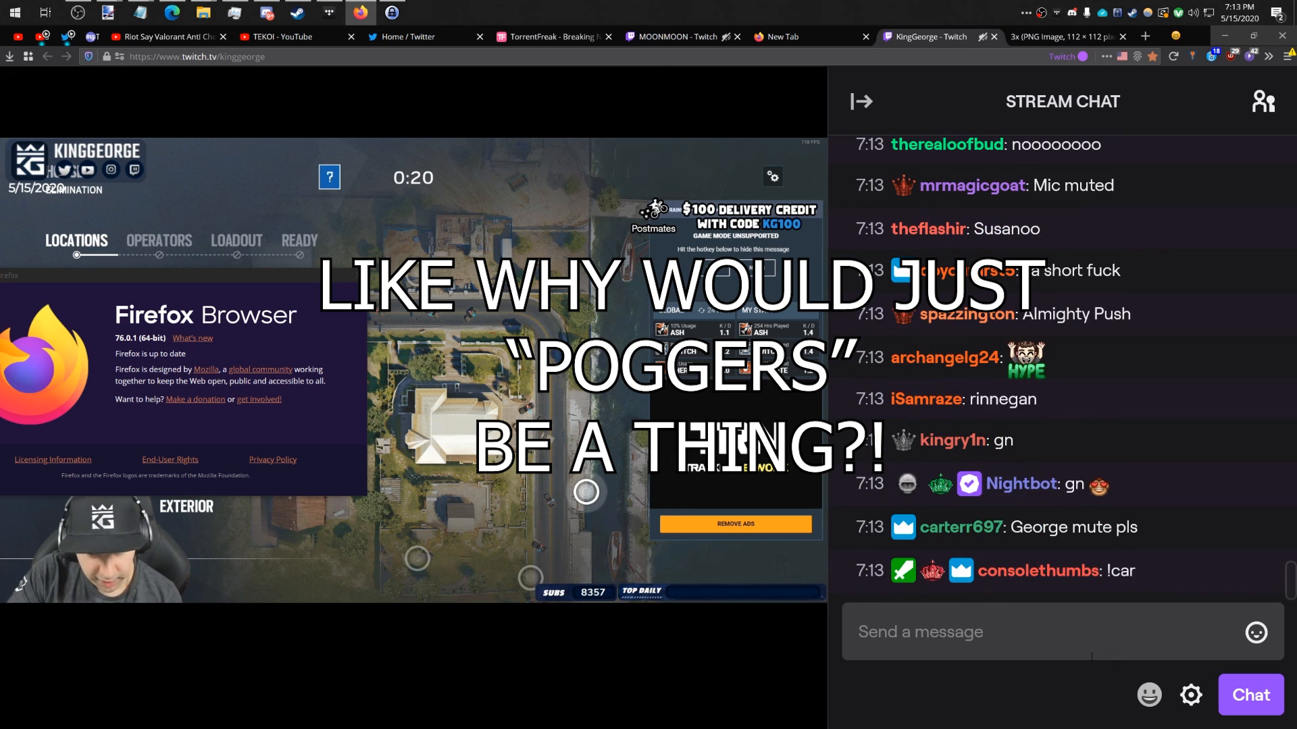
click(1054, 631)
text(POGGERS)
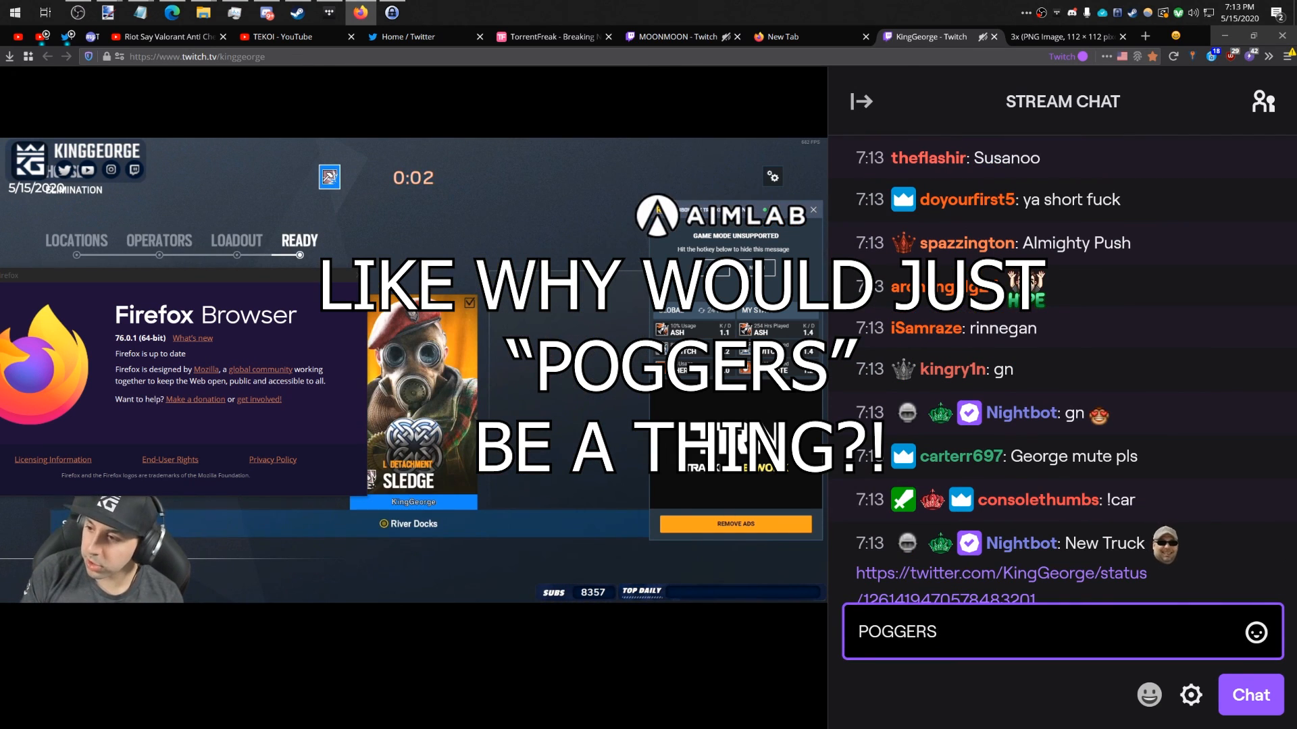